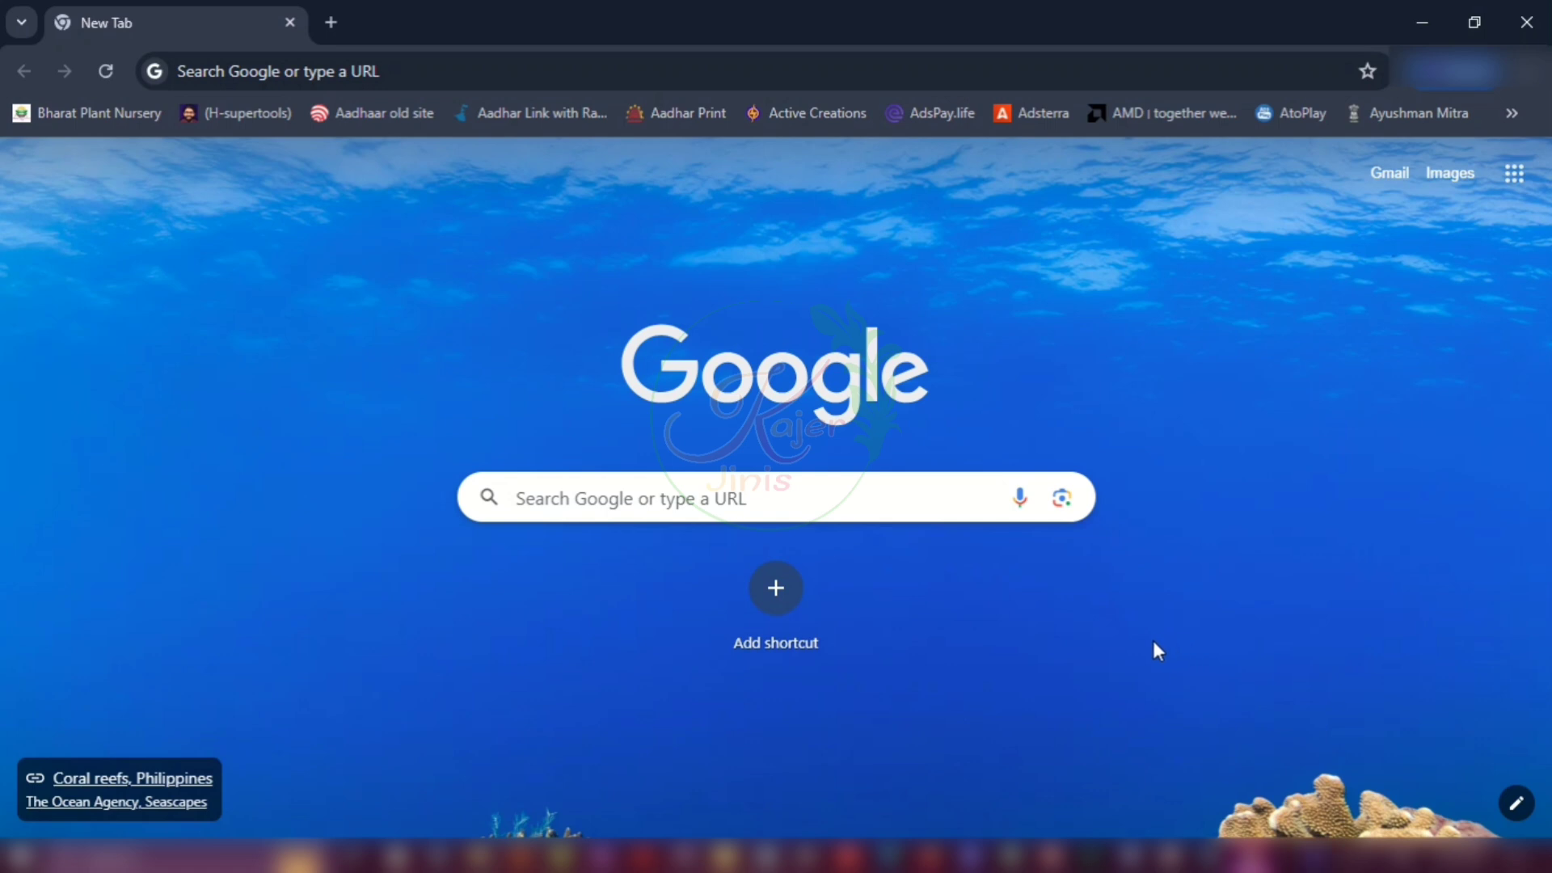
Step: Search Google for 'wbcap' using the recent search suggestion
click(638, 489)
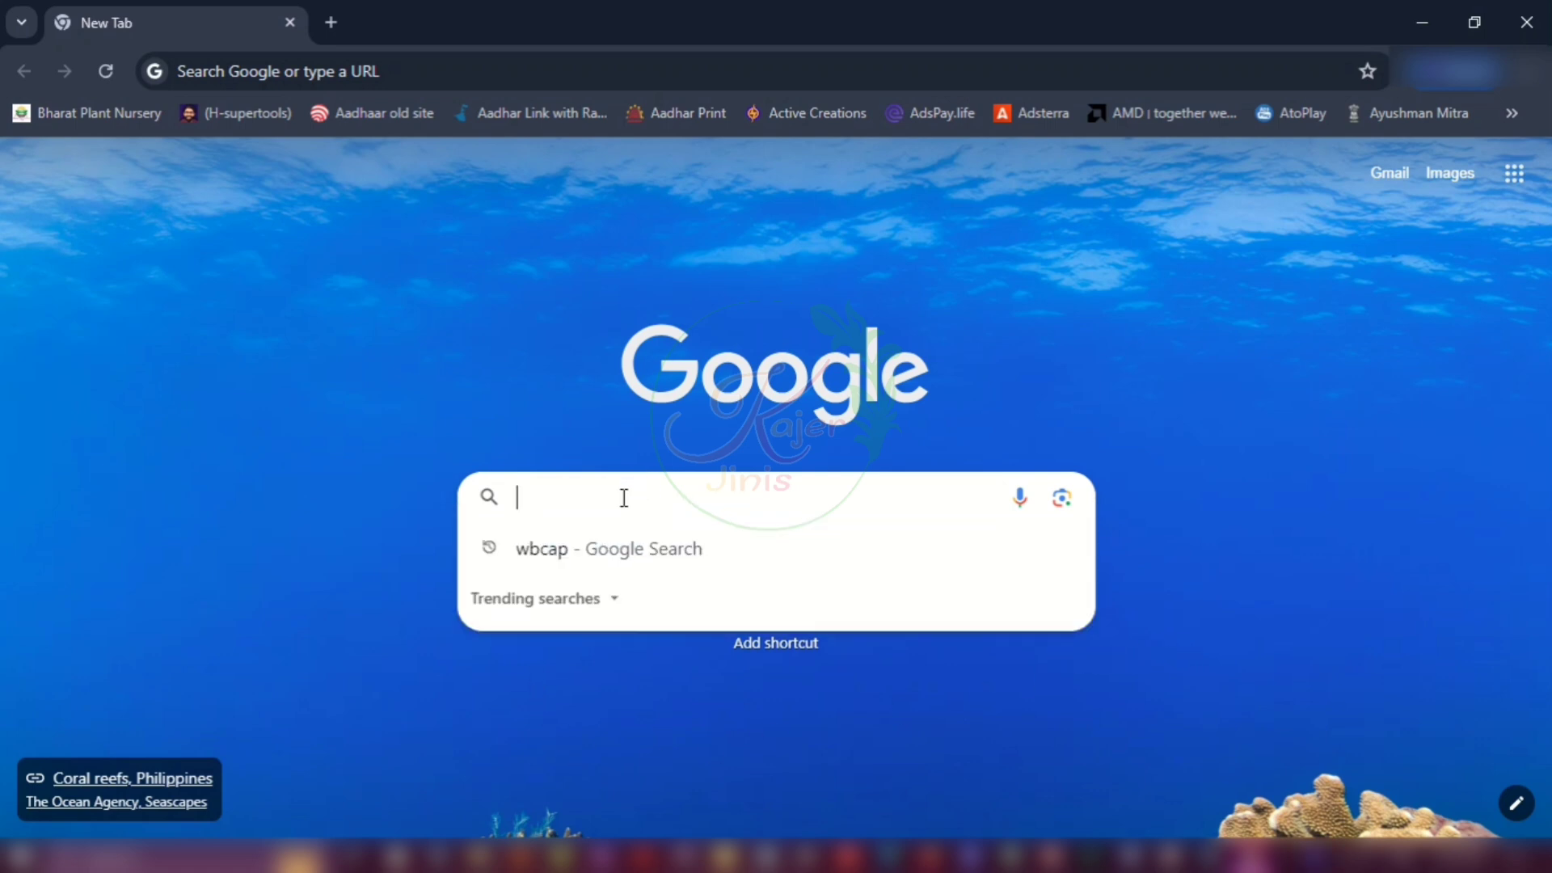
click(557, 558)
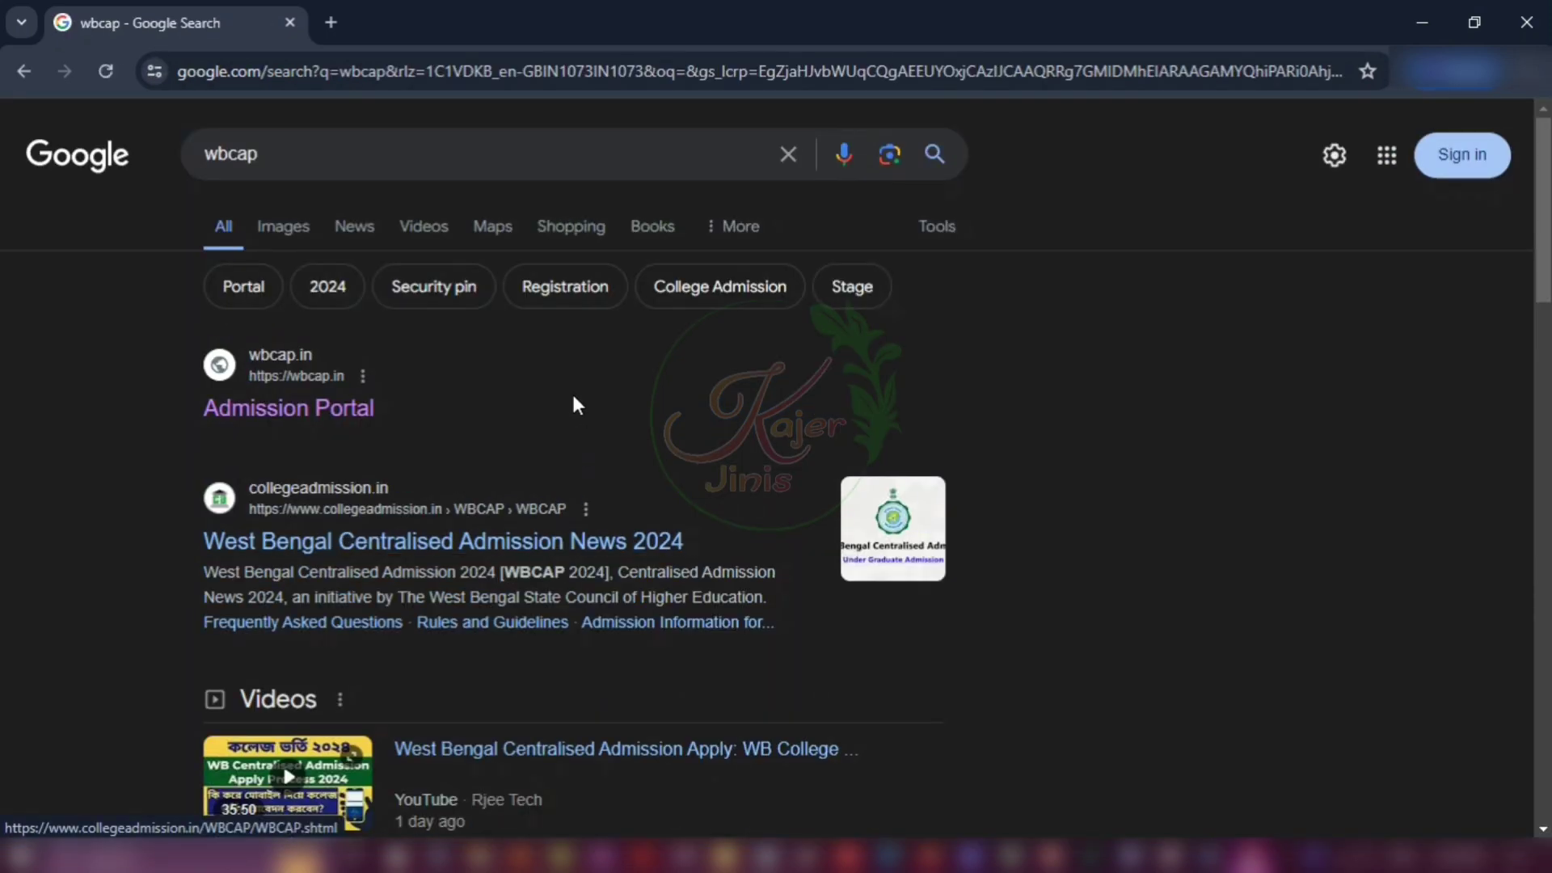
Step: Open the wbcap.in Admission Portal, close the Important Messages and Register Now popups, and choose Register Now
click(291, 410)
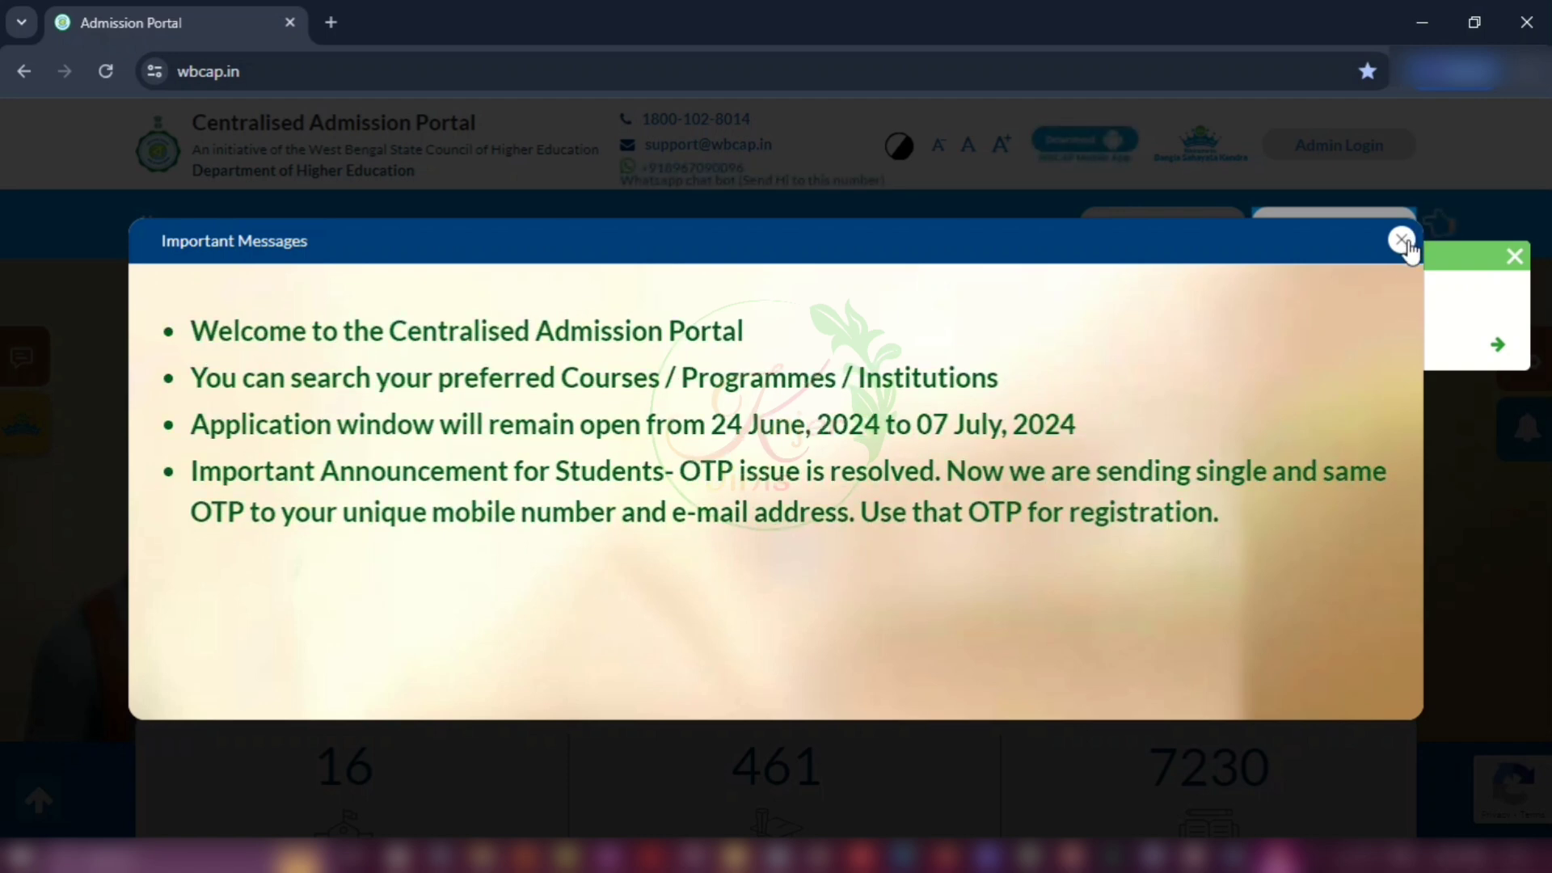
click(1403, 242)
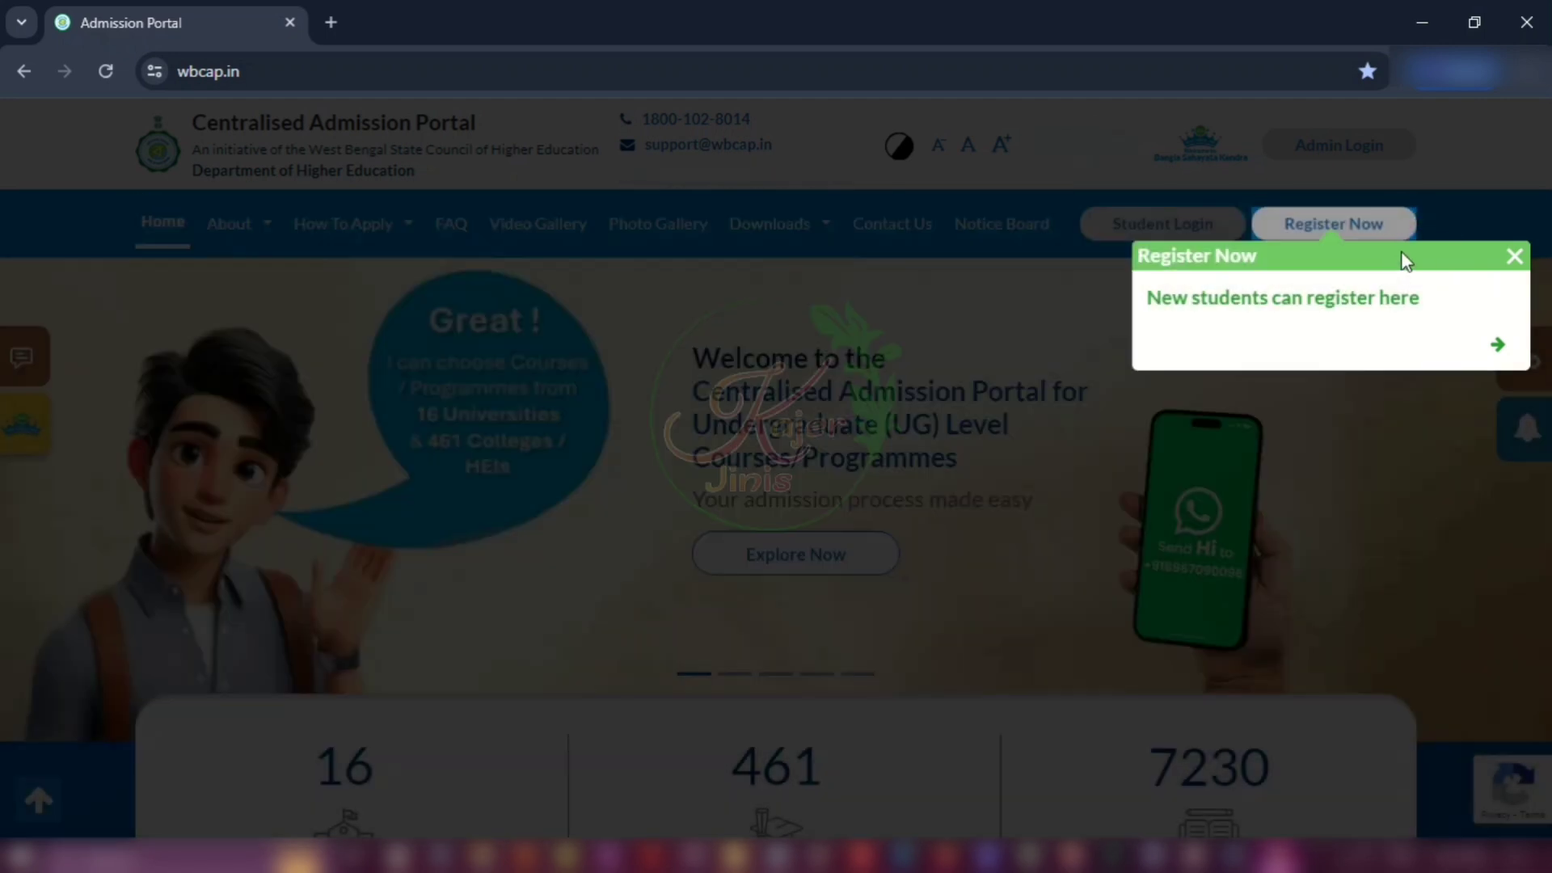
click(1515, 257)
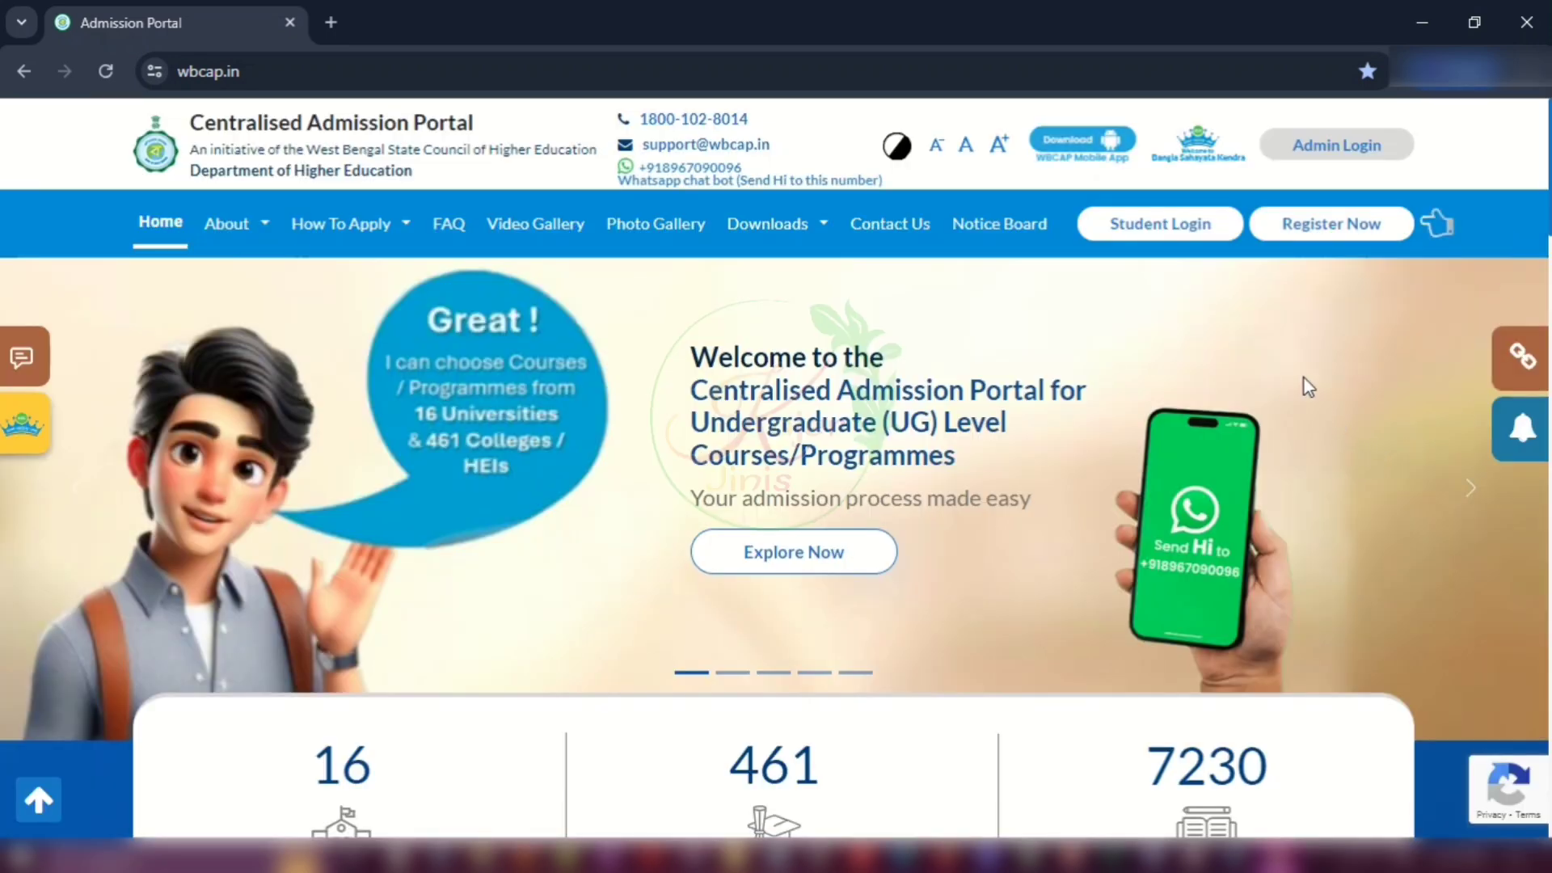
click(1352, 228)
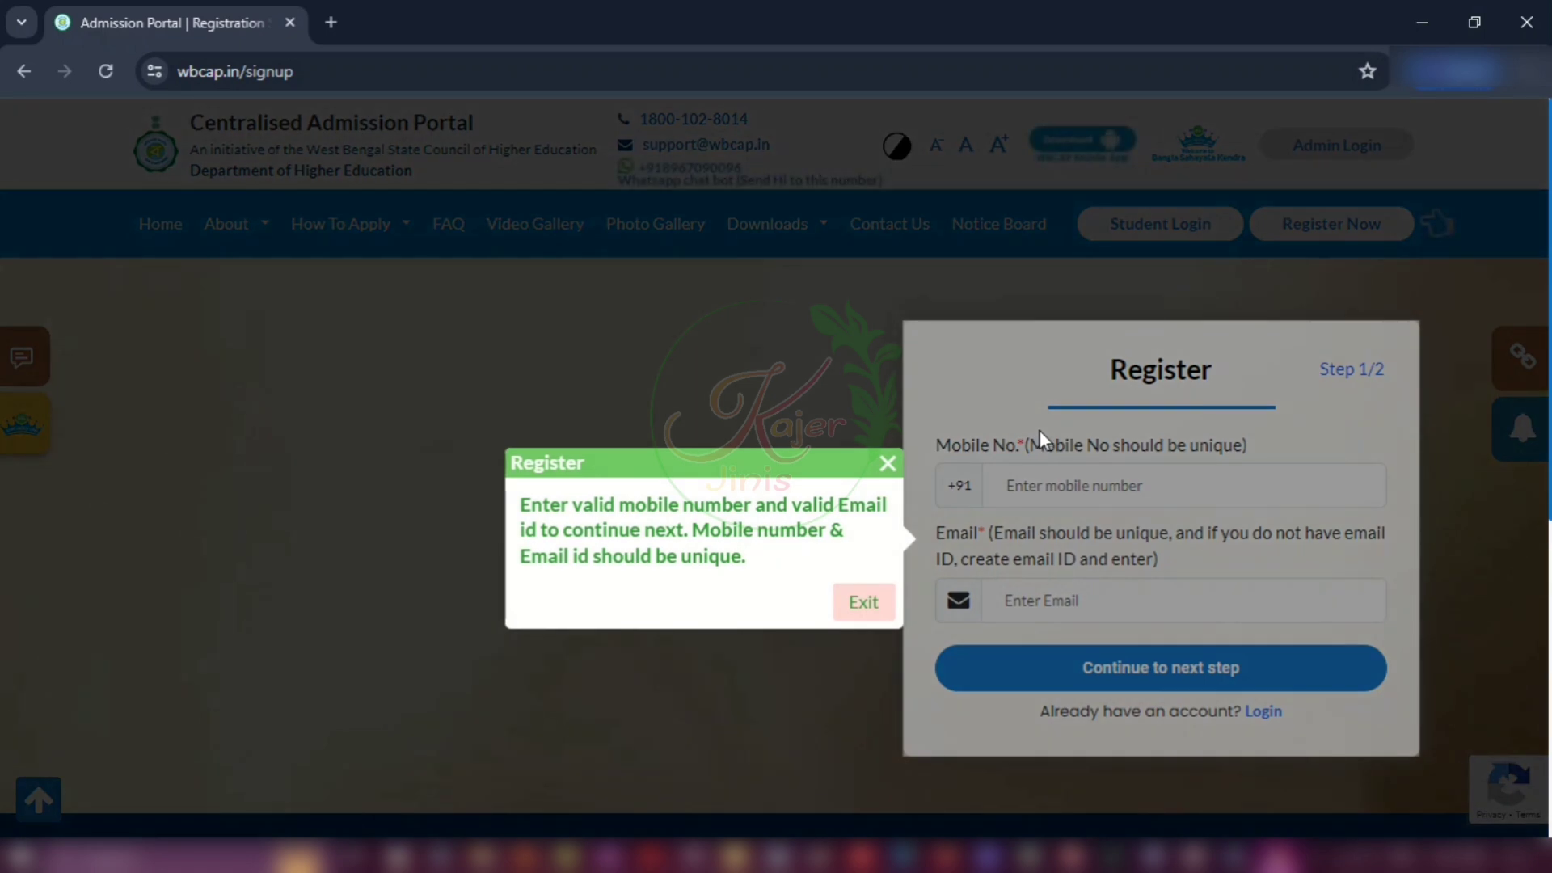
Step: Exit the guidance popup, enter the mobile number and e-mail, and continue to Step 2/2
click(853, 600)
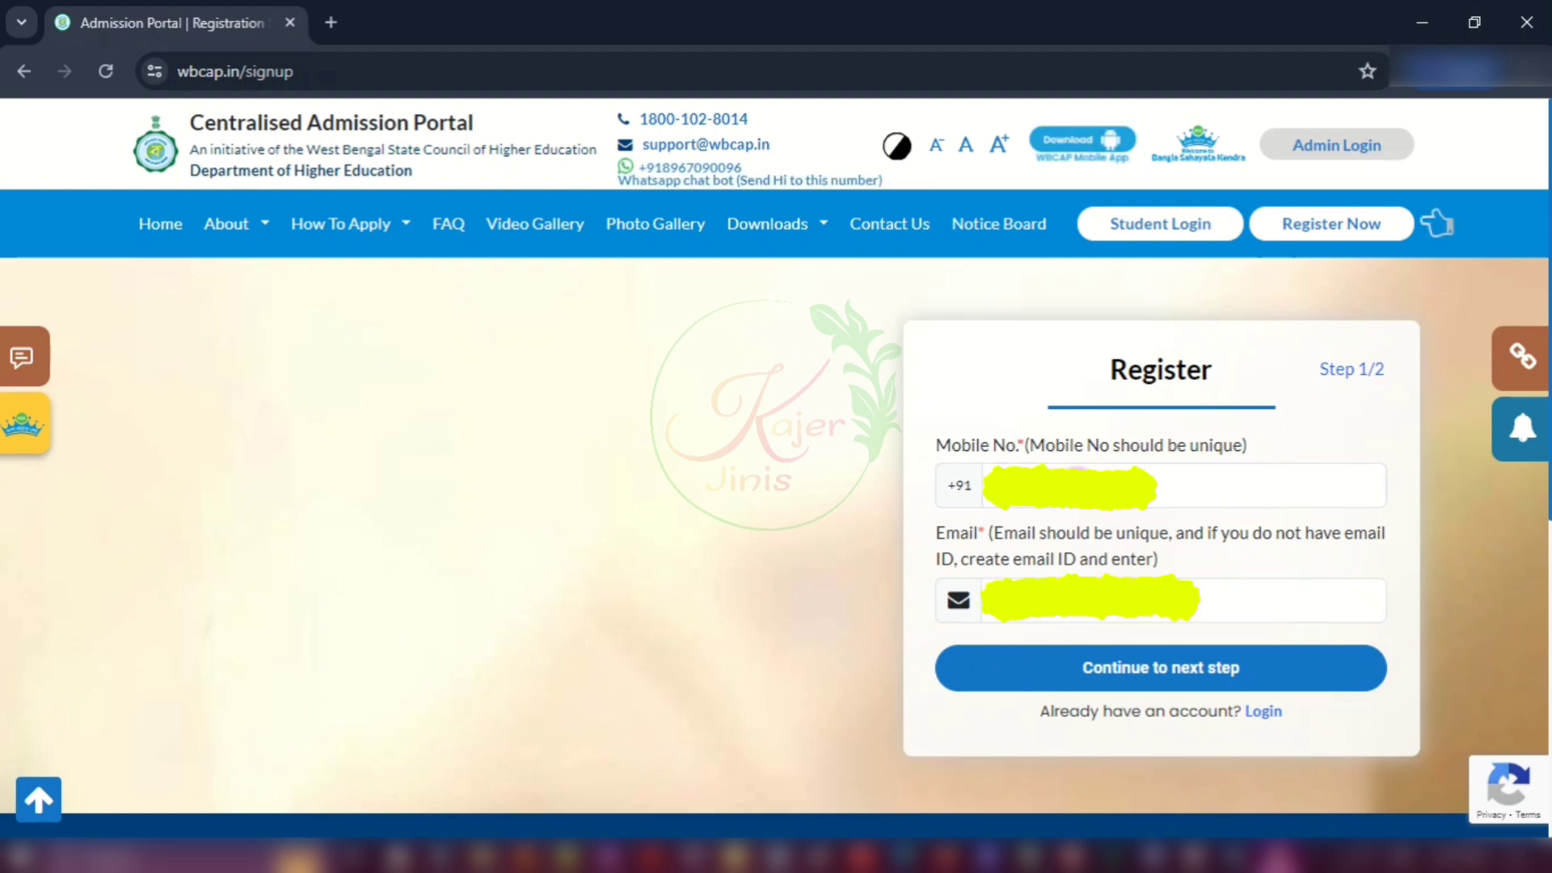
click(1261, 486)
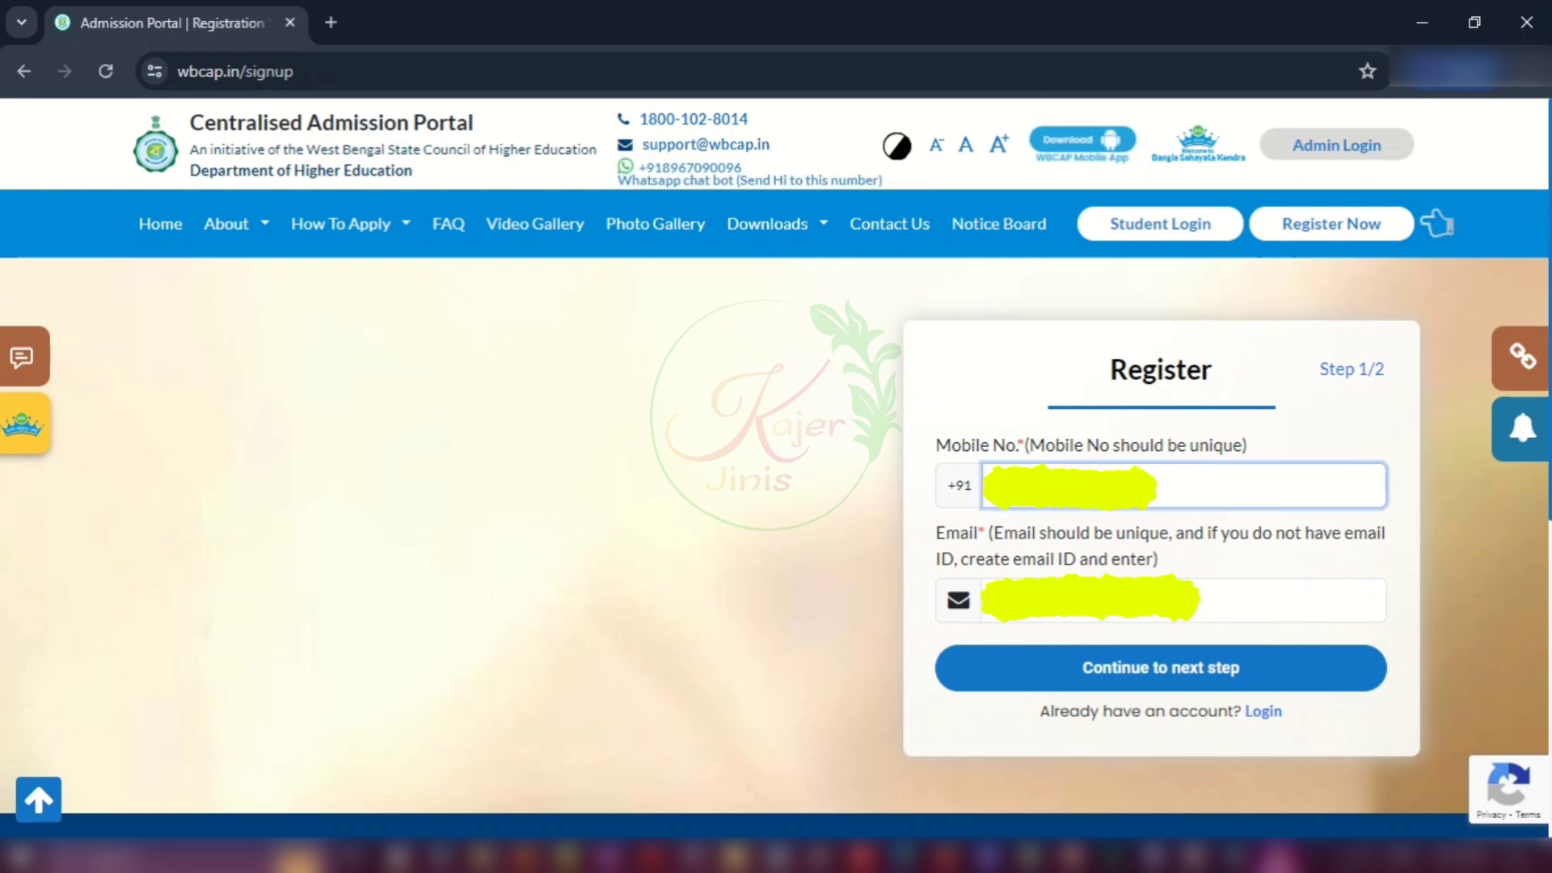
click(1506, 687)
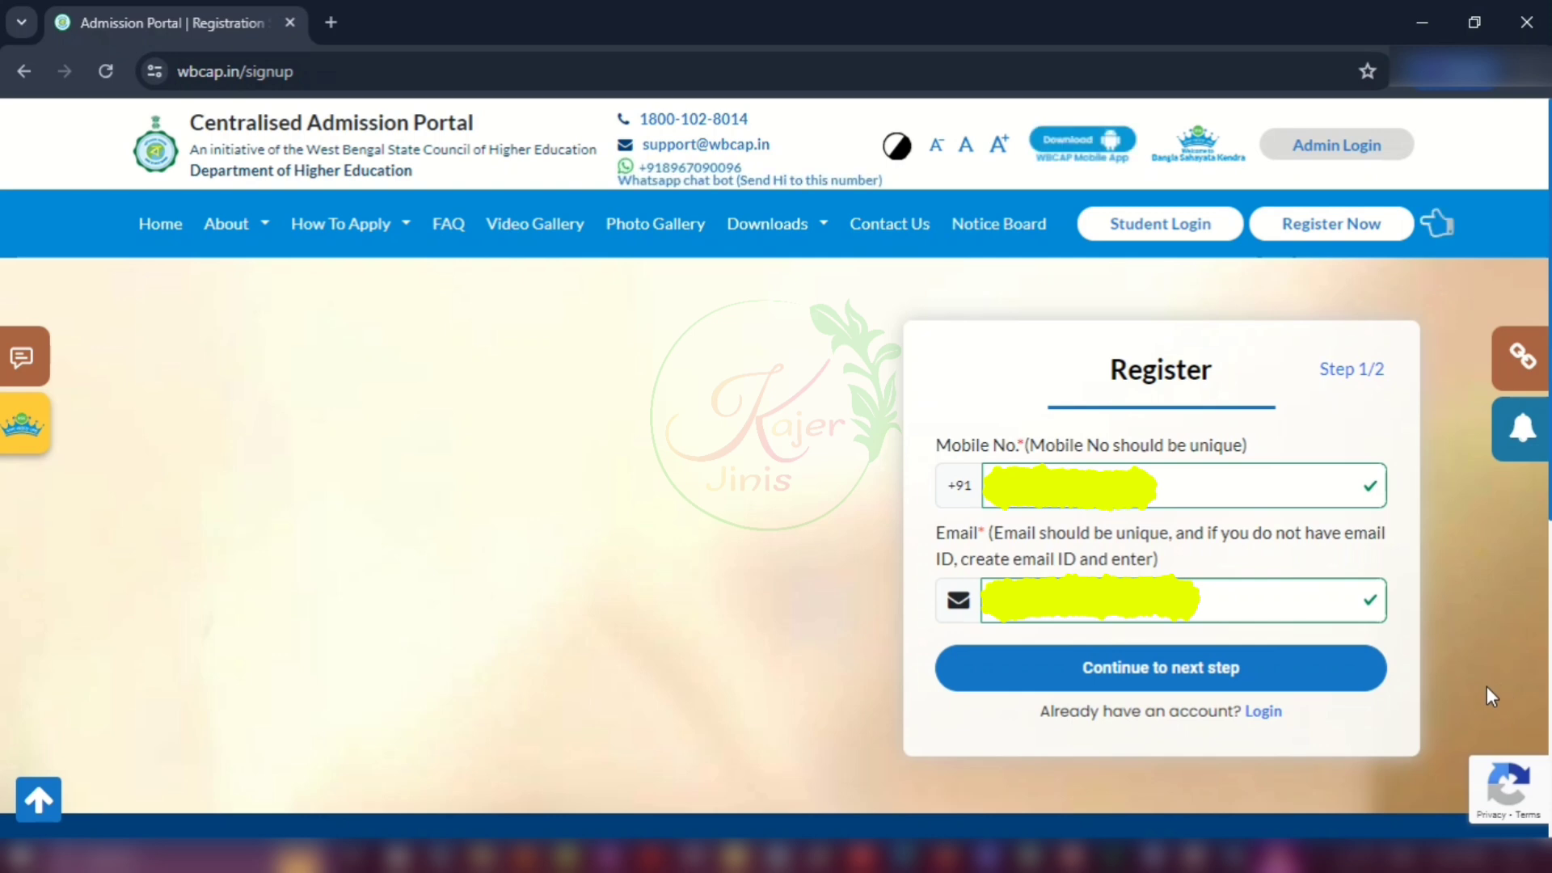
click(1204, 671)
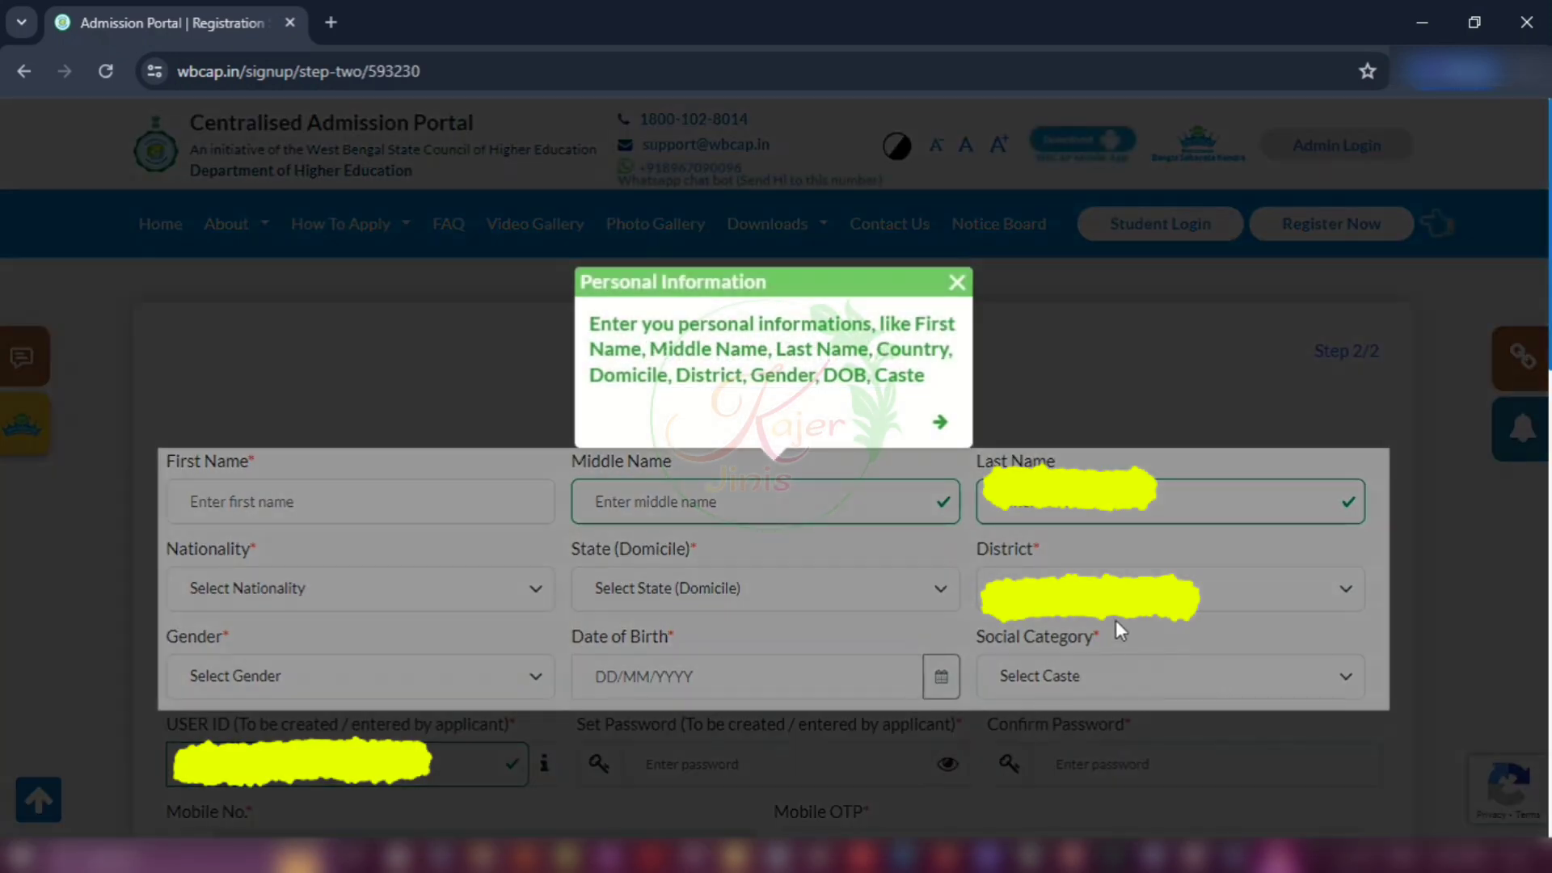
Step: Close the guidance popup and enter the applicant's first and last names
click(958, 287)
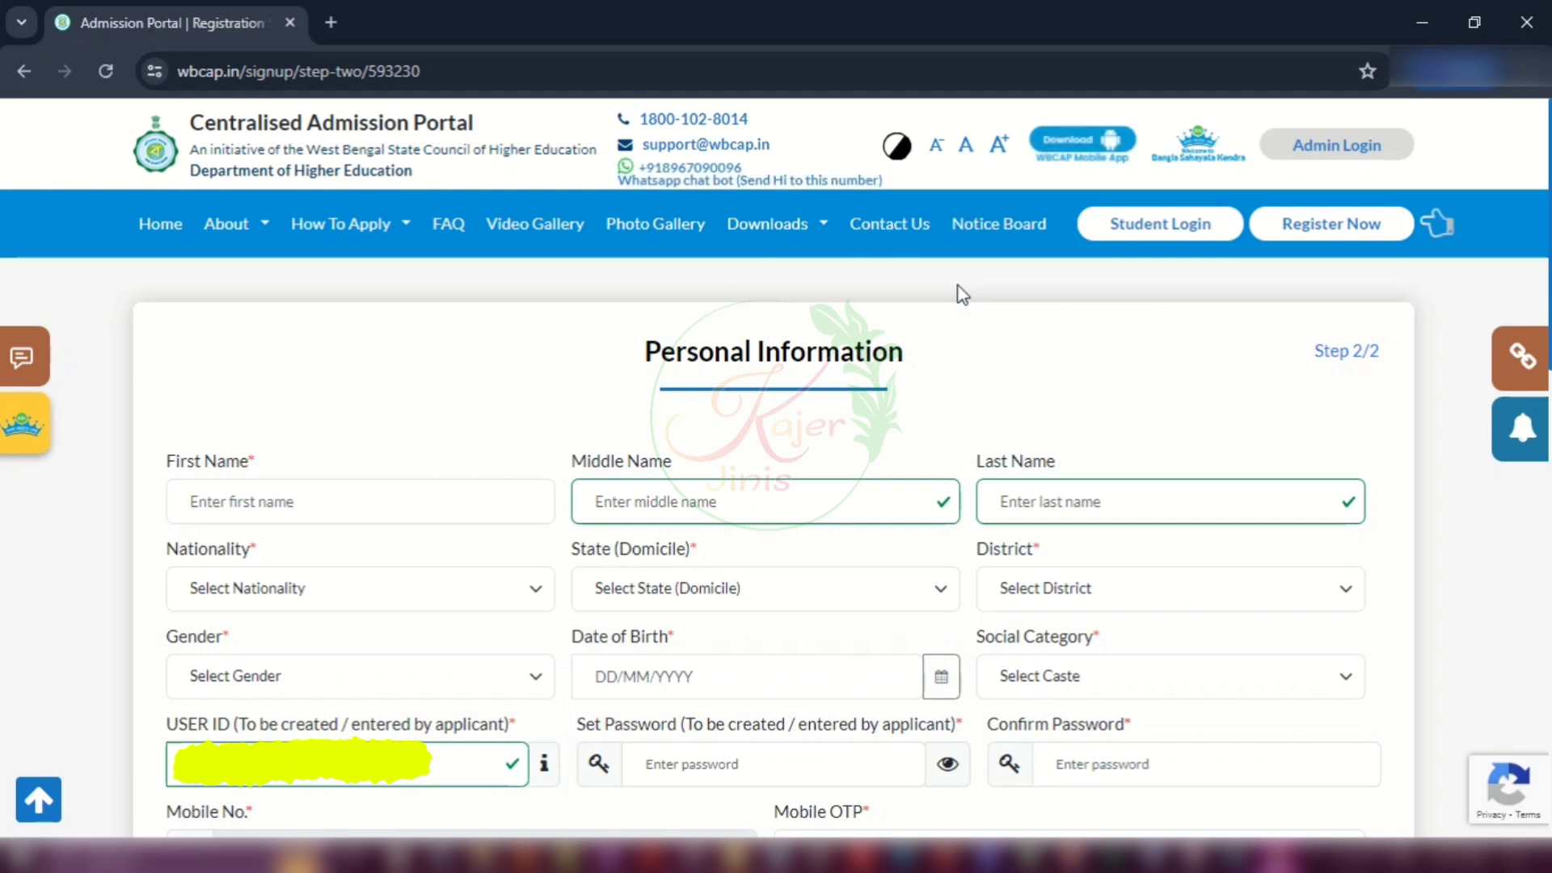
click(284, 486)
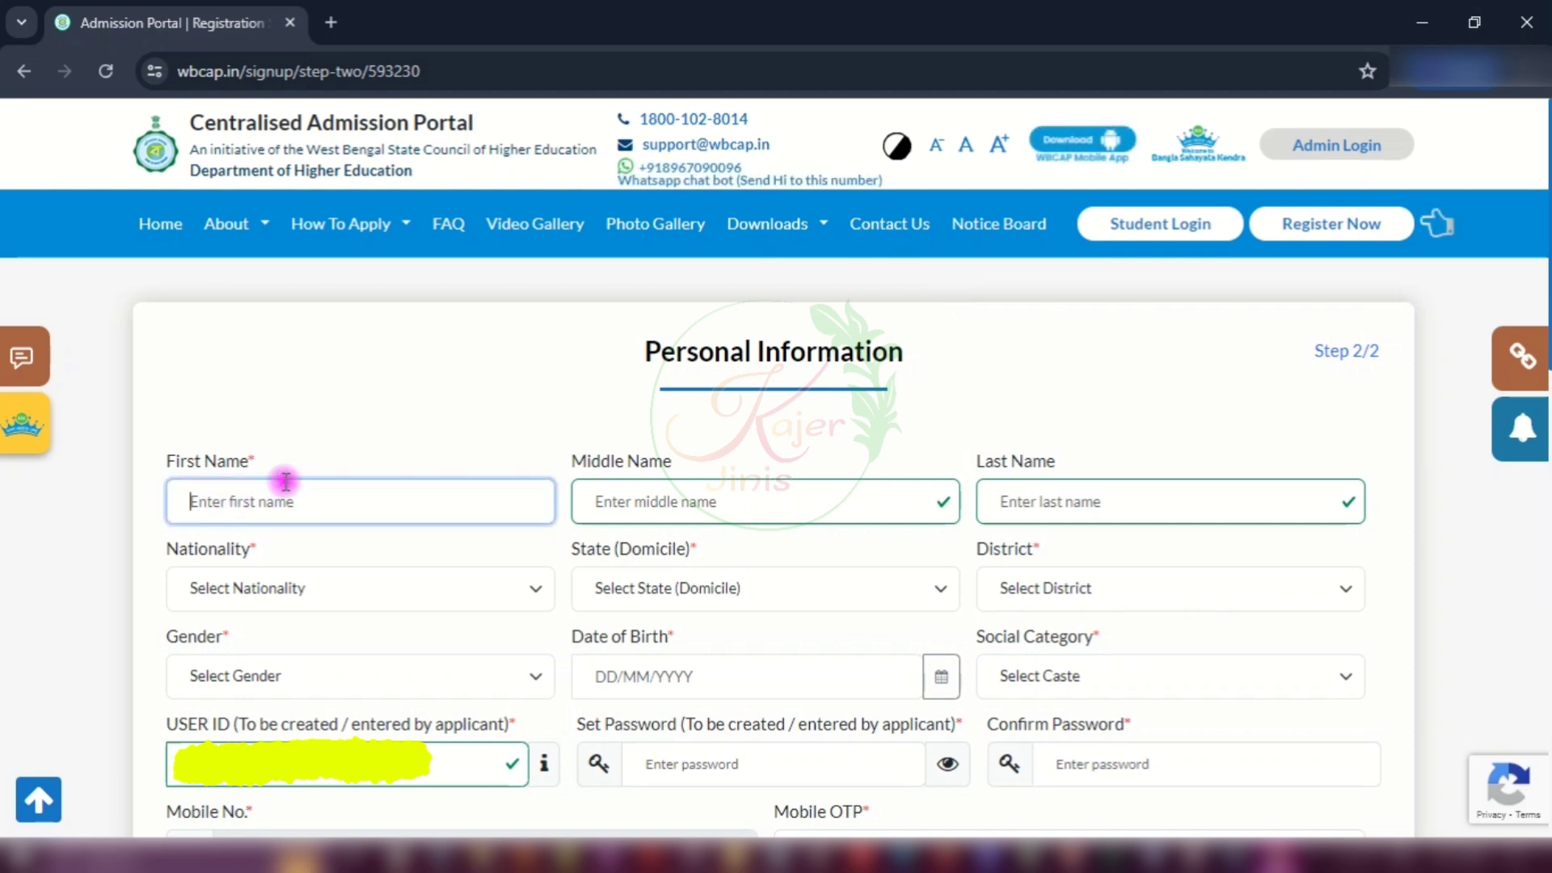
text(HGFHG)
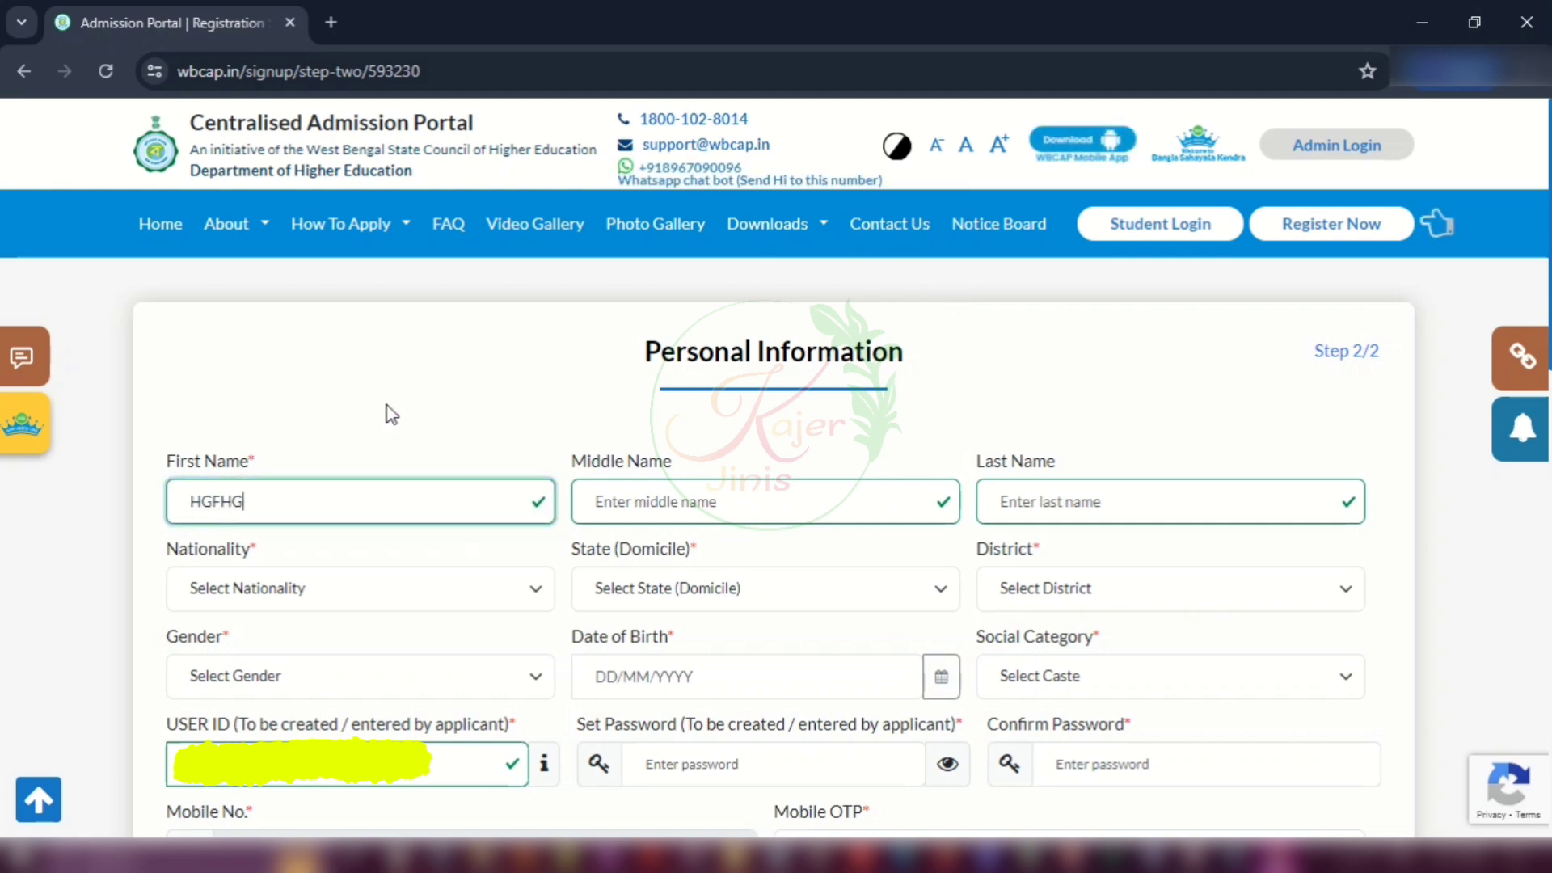
click(760, 489)
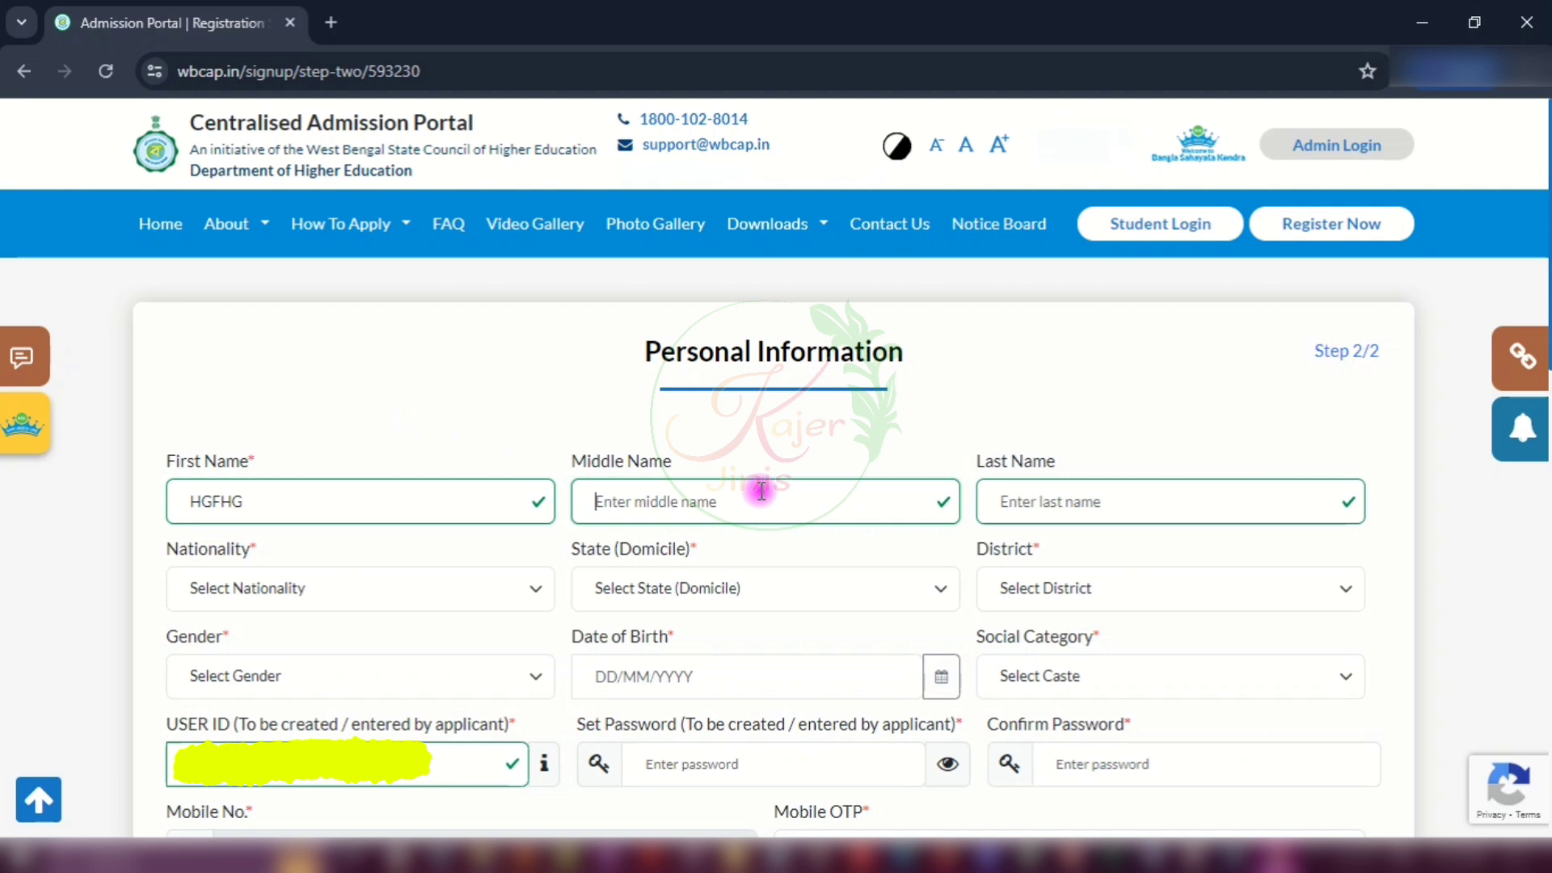
click(1051, 508)
text(GFGH)
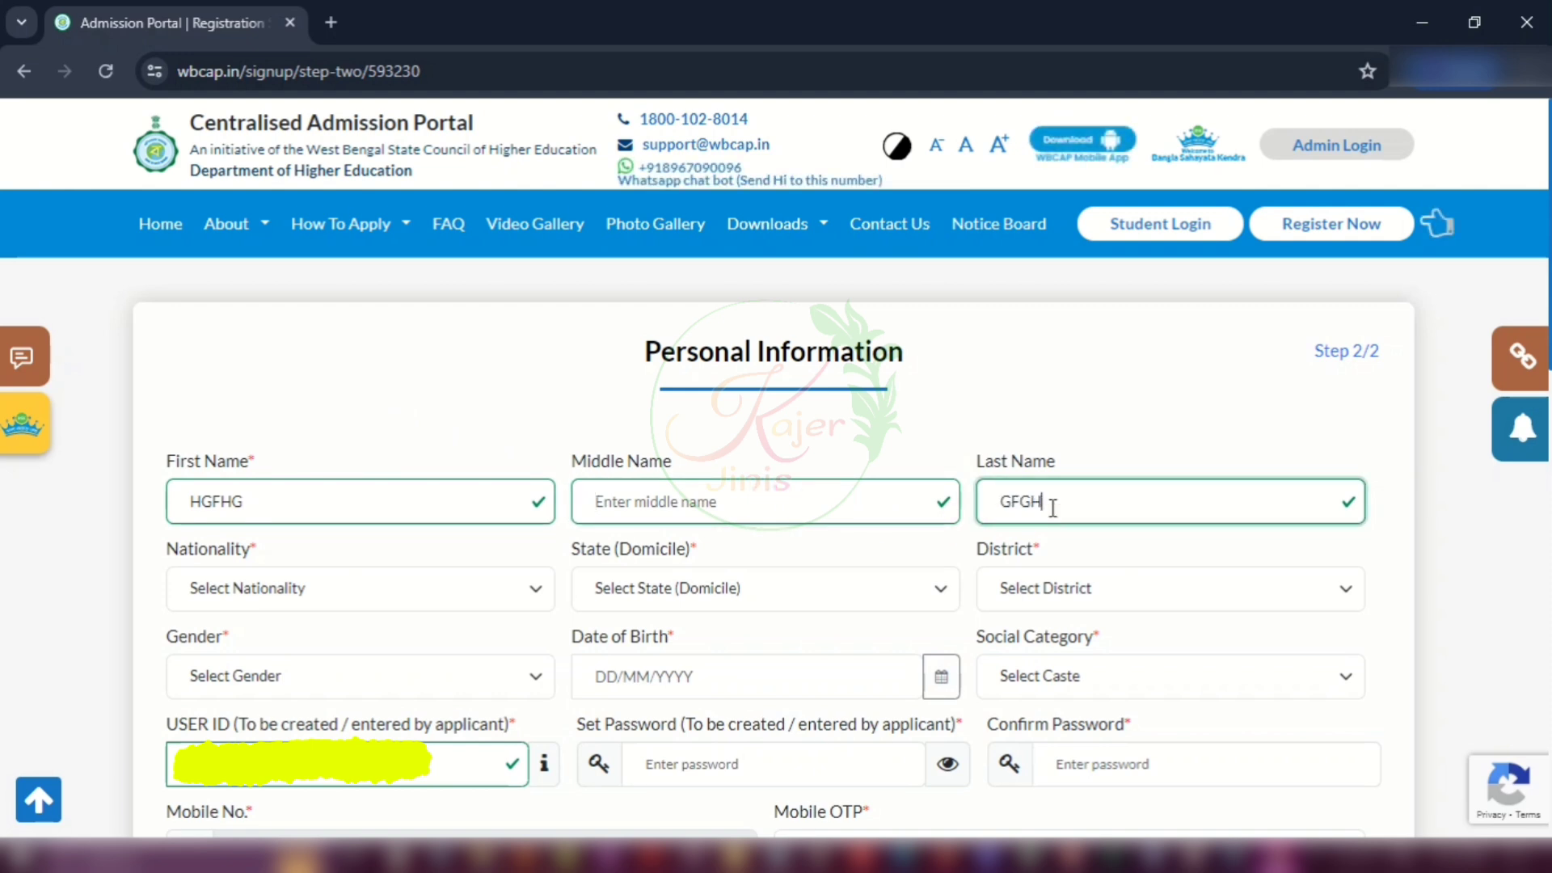
Step: Set nationality Indian, domicile state West Bengal and district North 24 Parganas
click(243, 589)
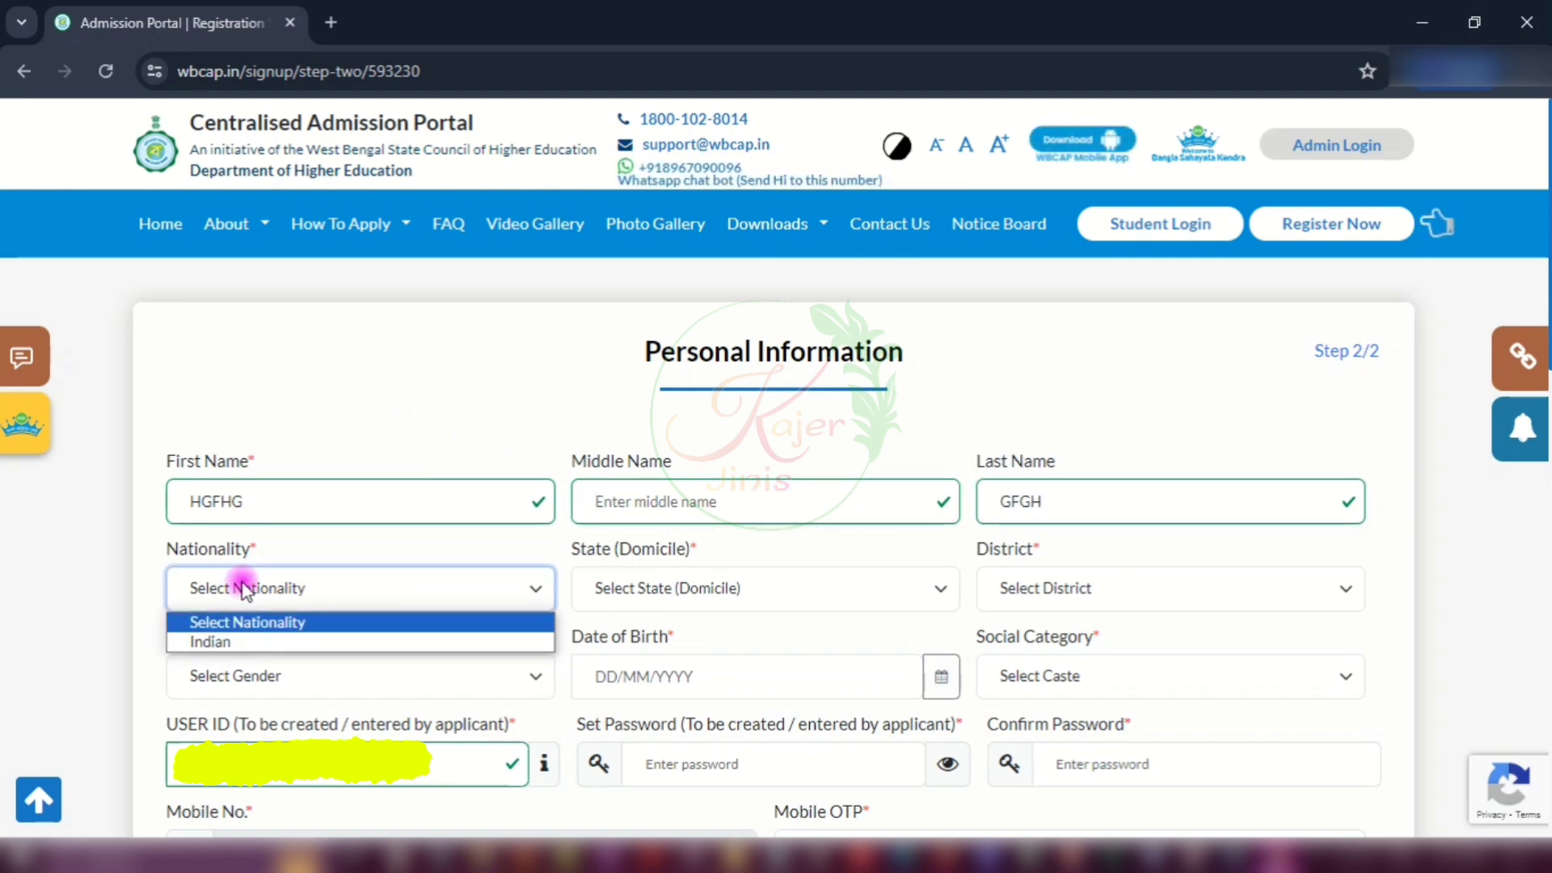
click(216, 647)
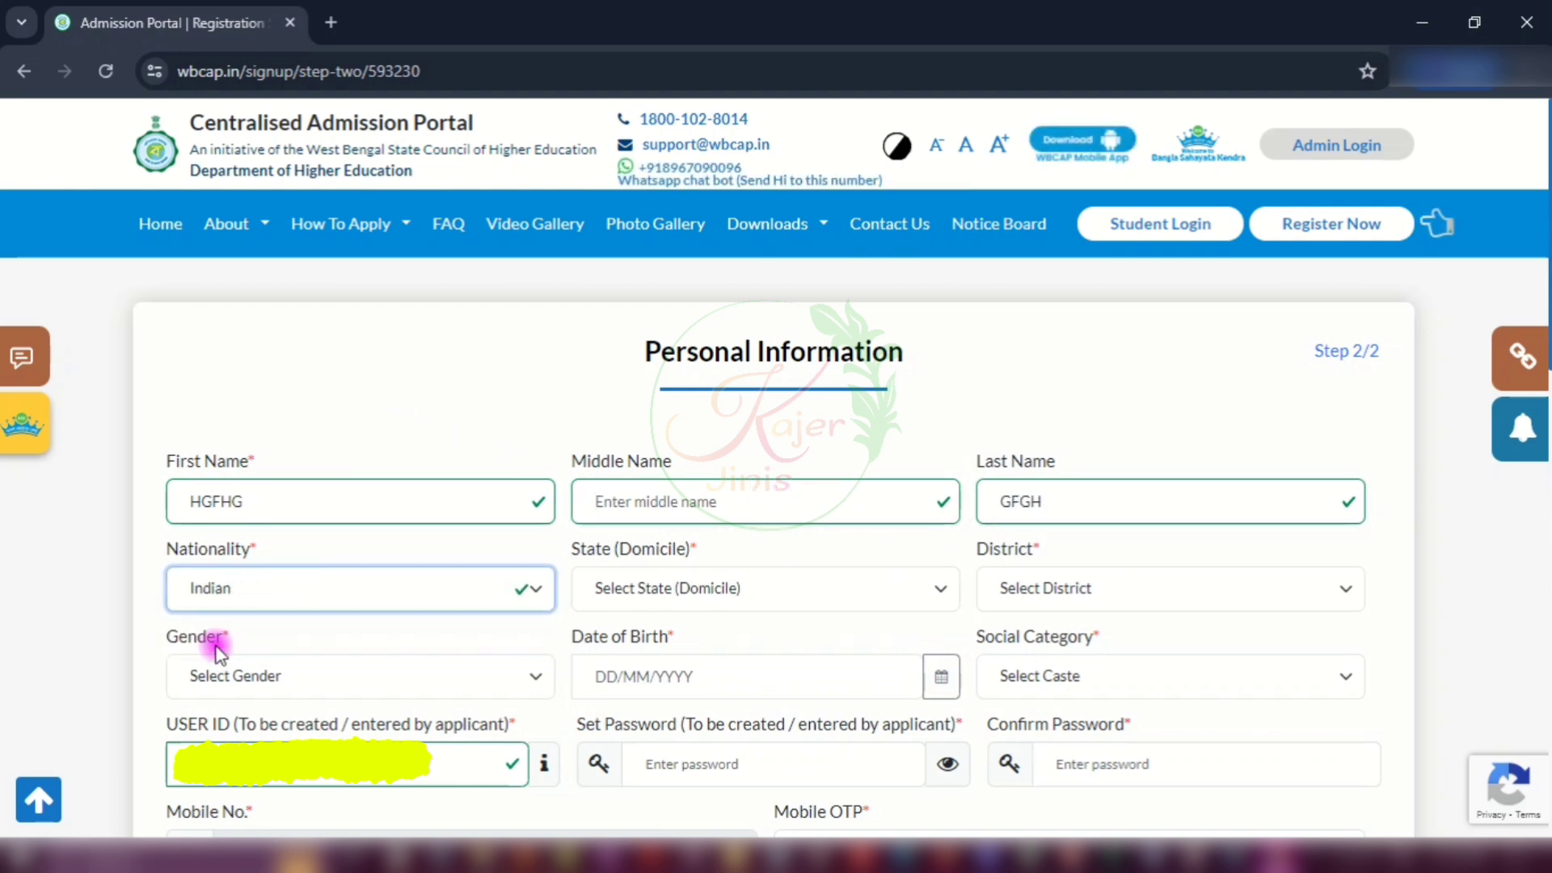
click(656, 596)
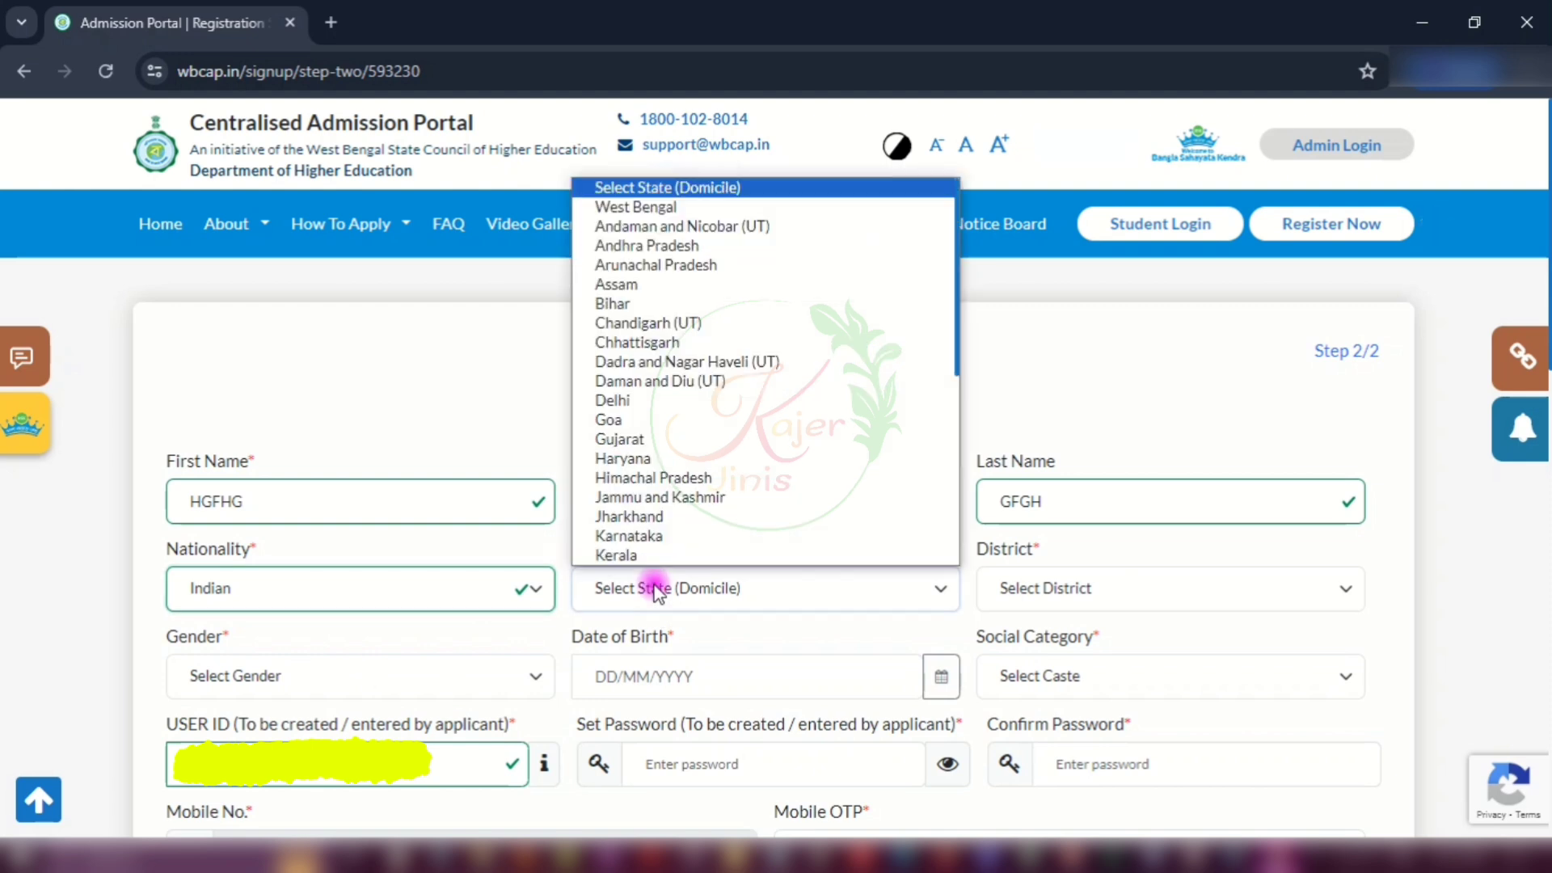
click(646, 208)
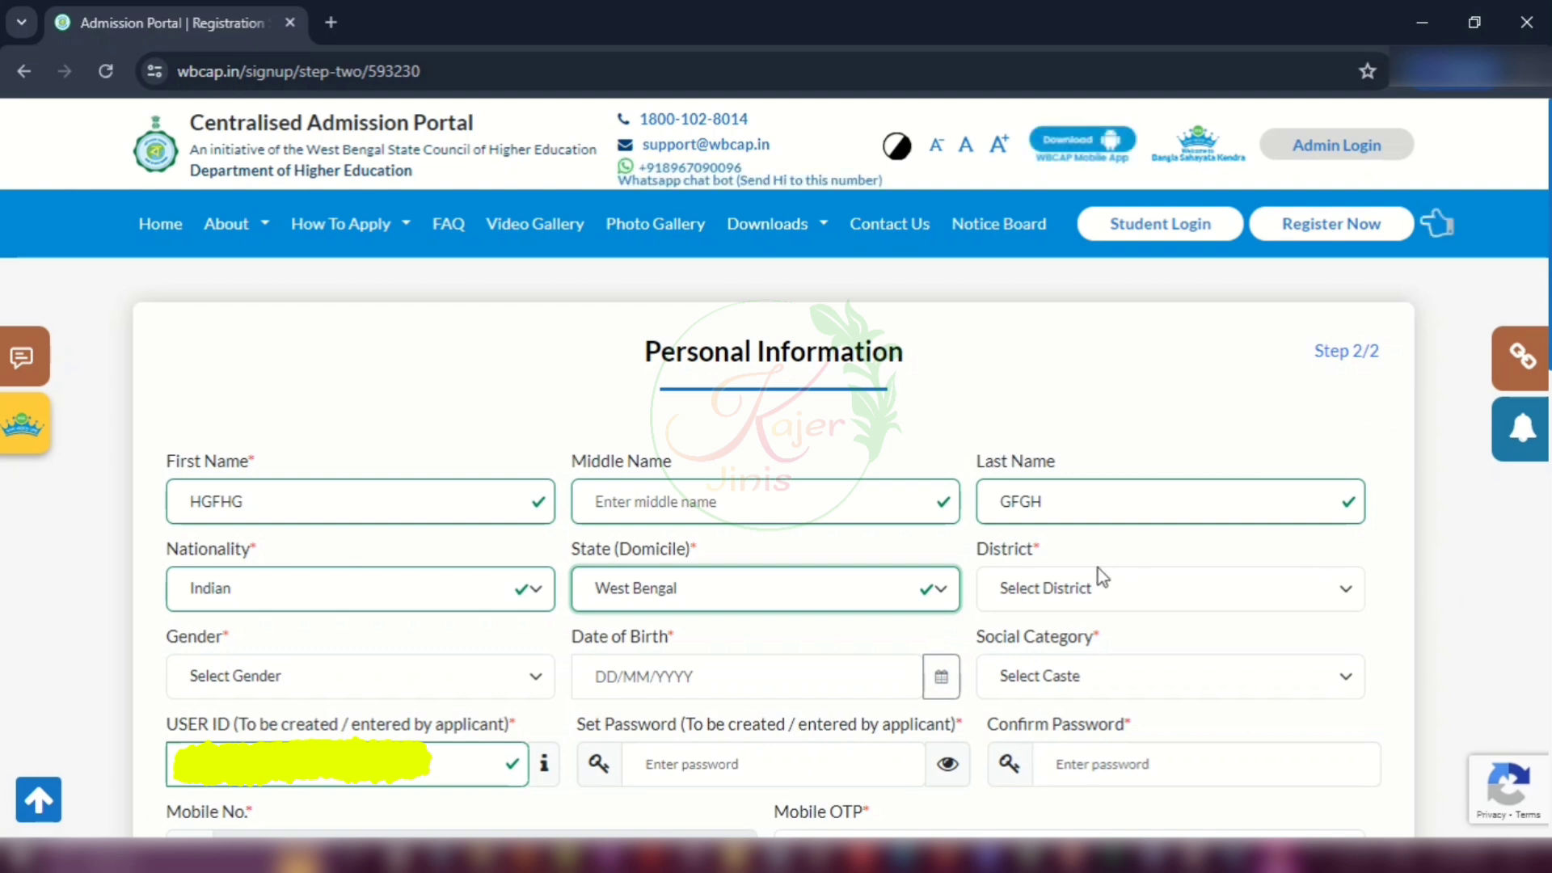
click(1079, 587)
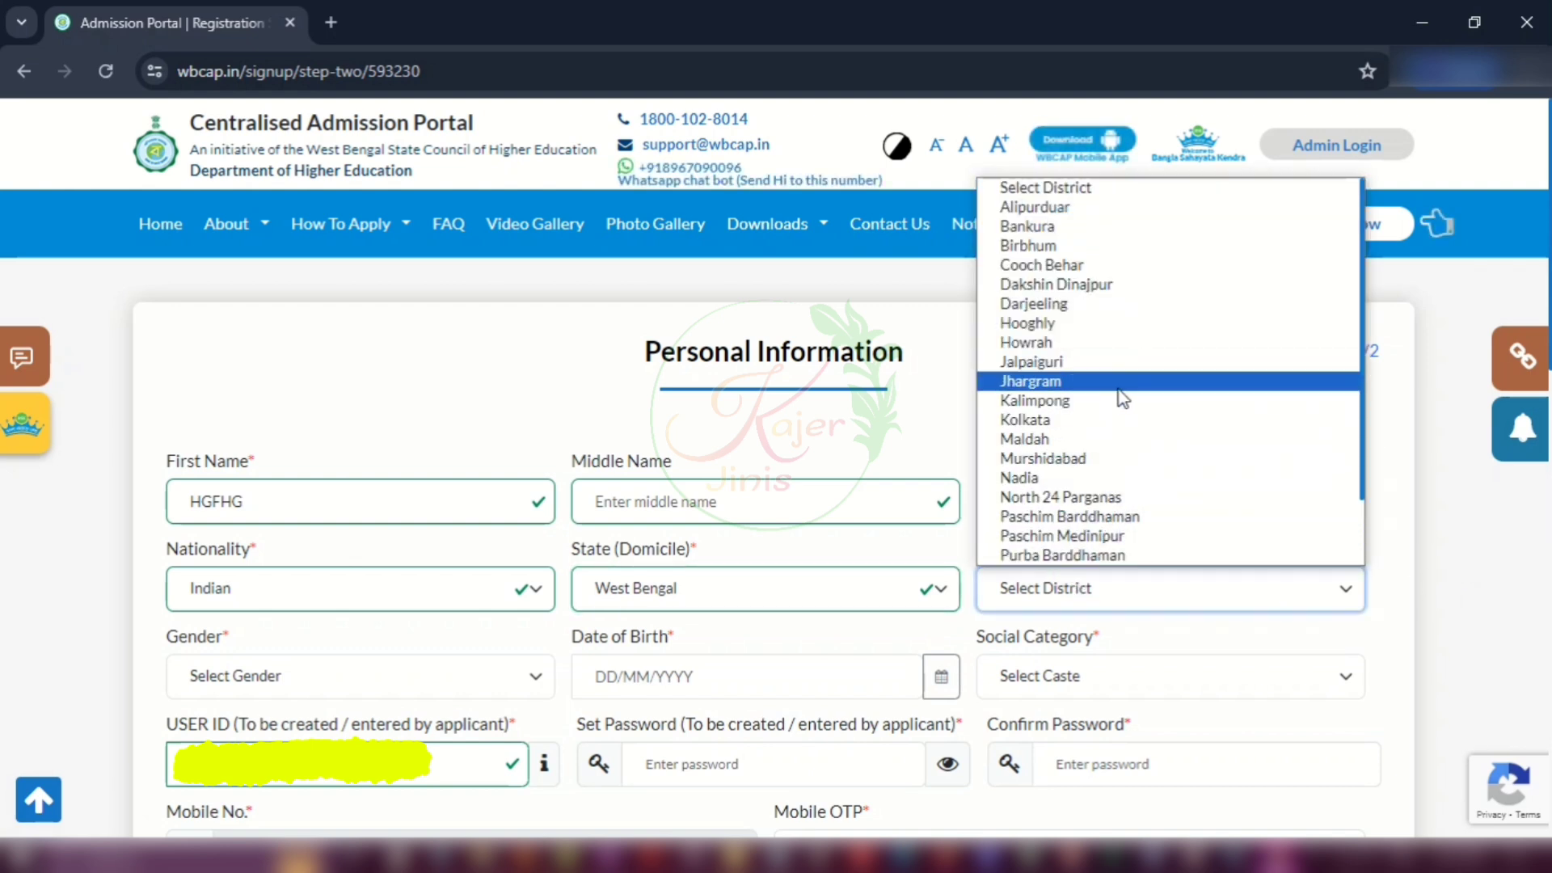
click(1087, 497)
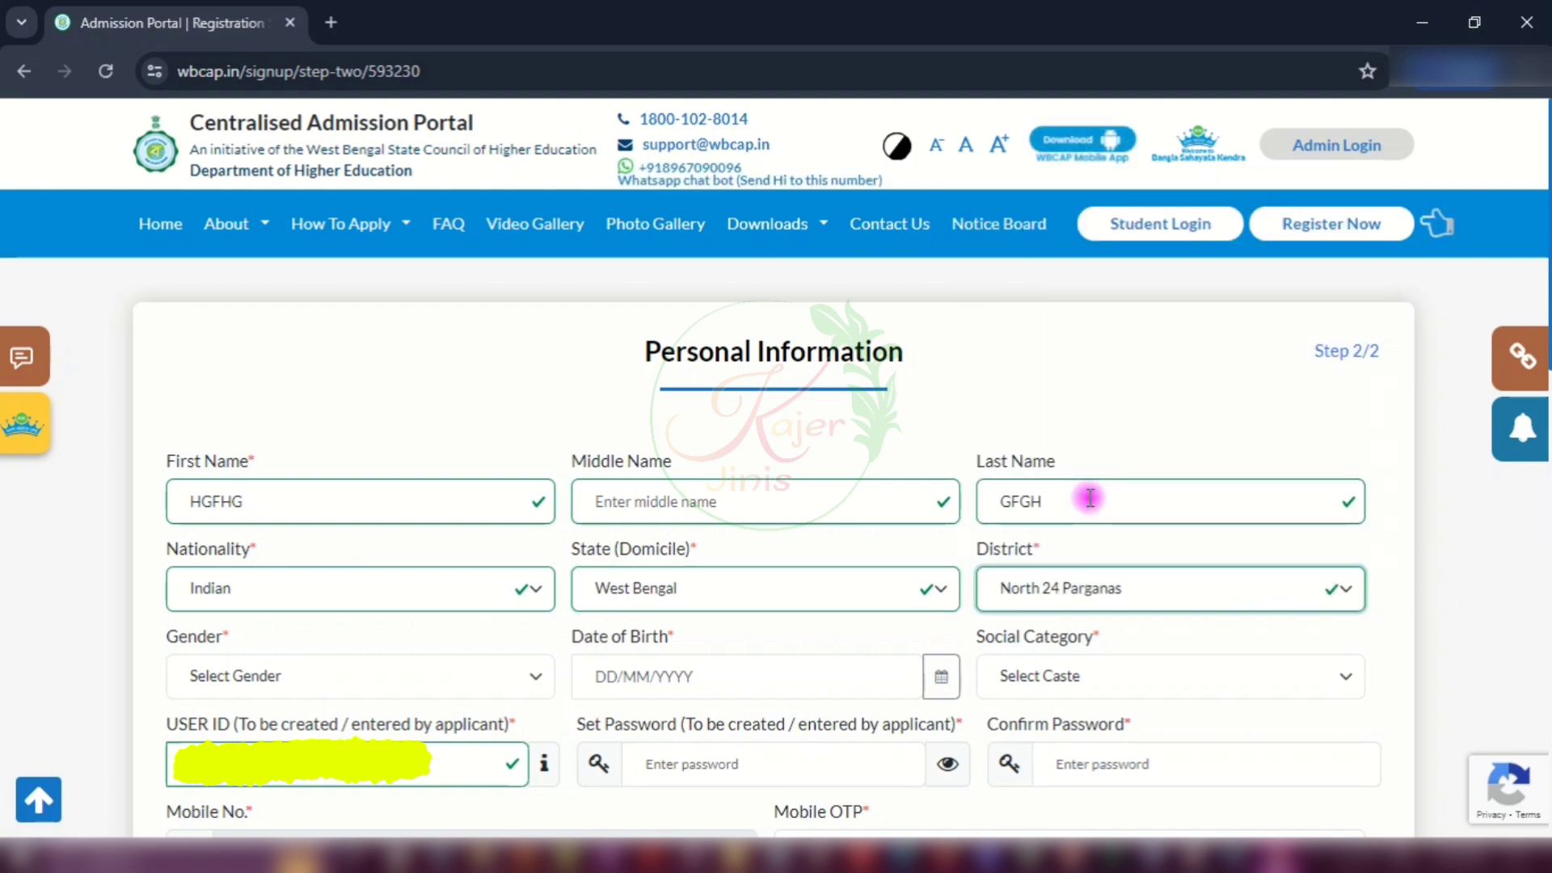
Step: Set gender Male, birth date 02/06/2010 and Unreserved category, then move to the password field
click(291, 676)
click(351, 729)
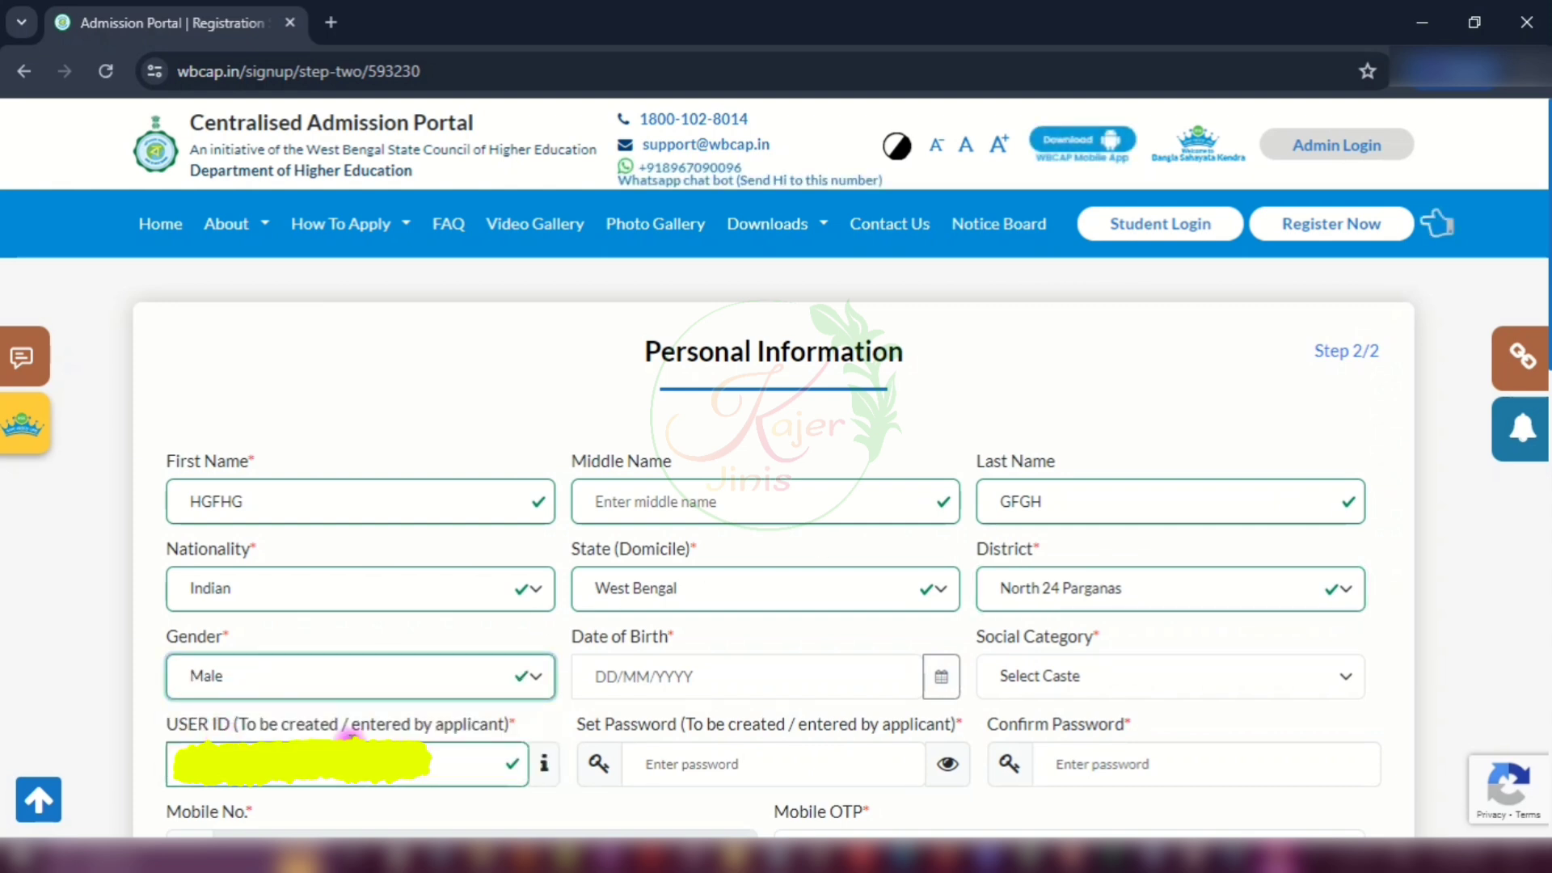
click(669, 679)
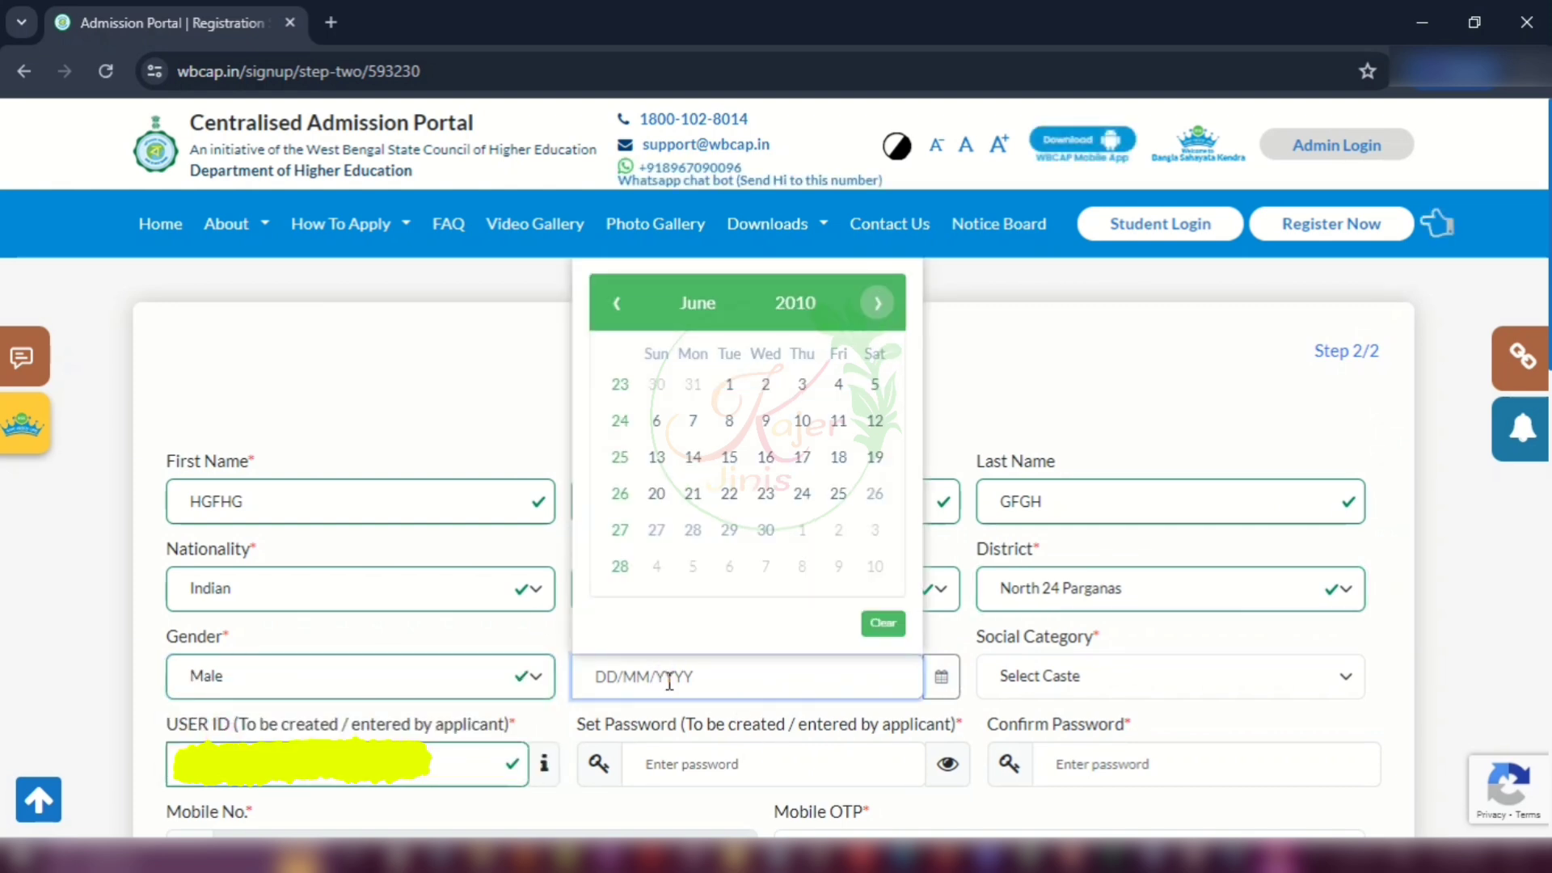
click(765, 383)
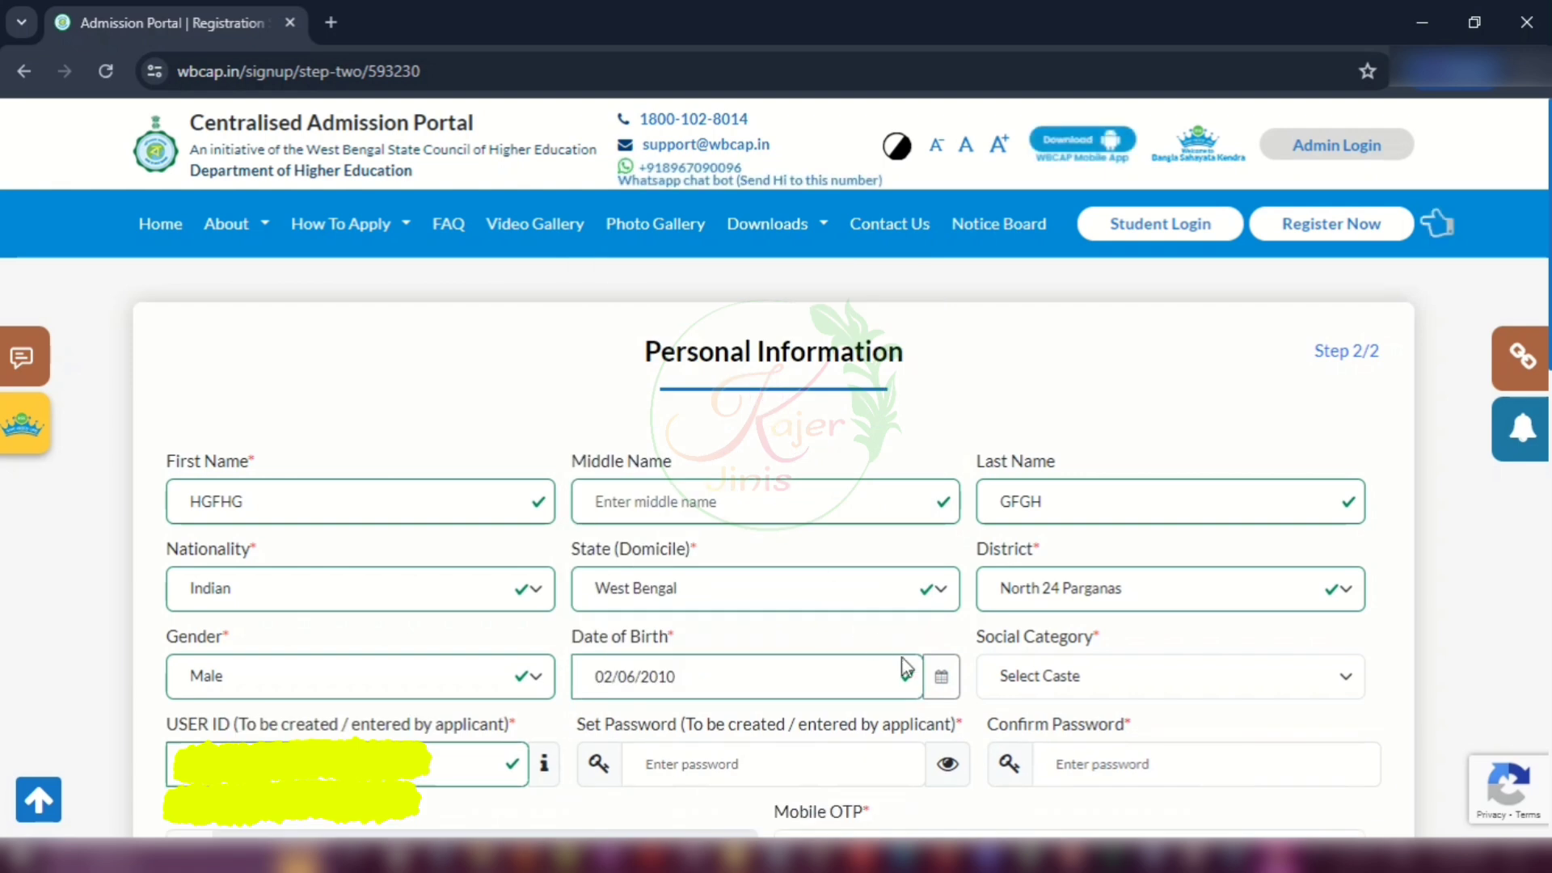
click(1082, 674)
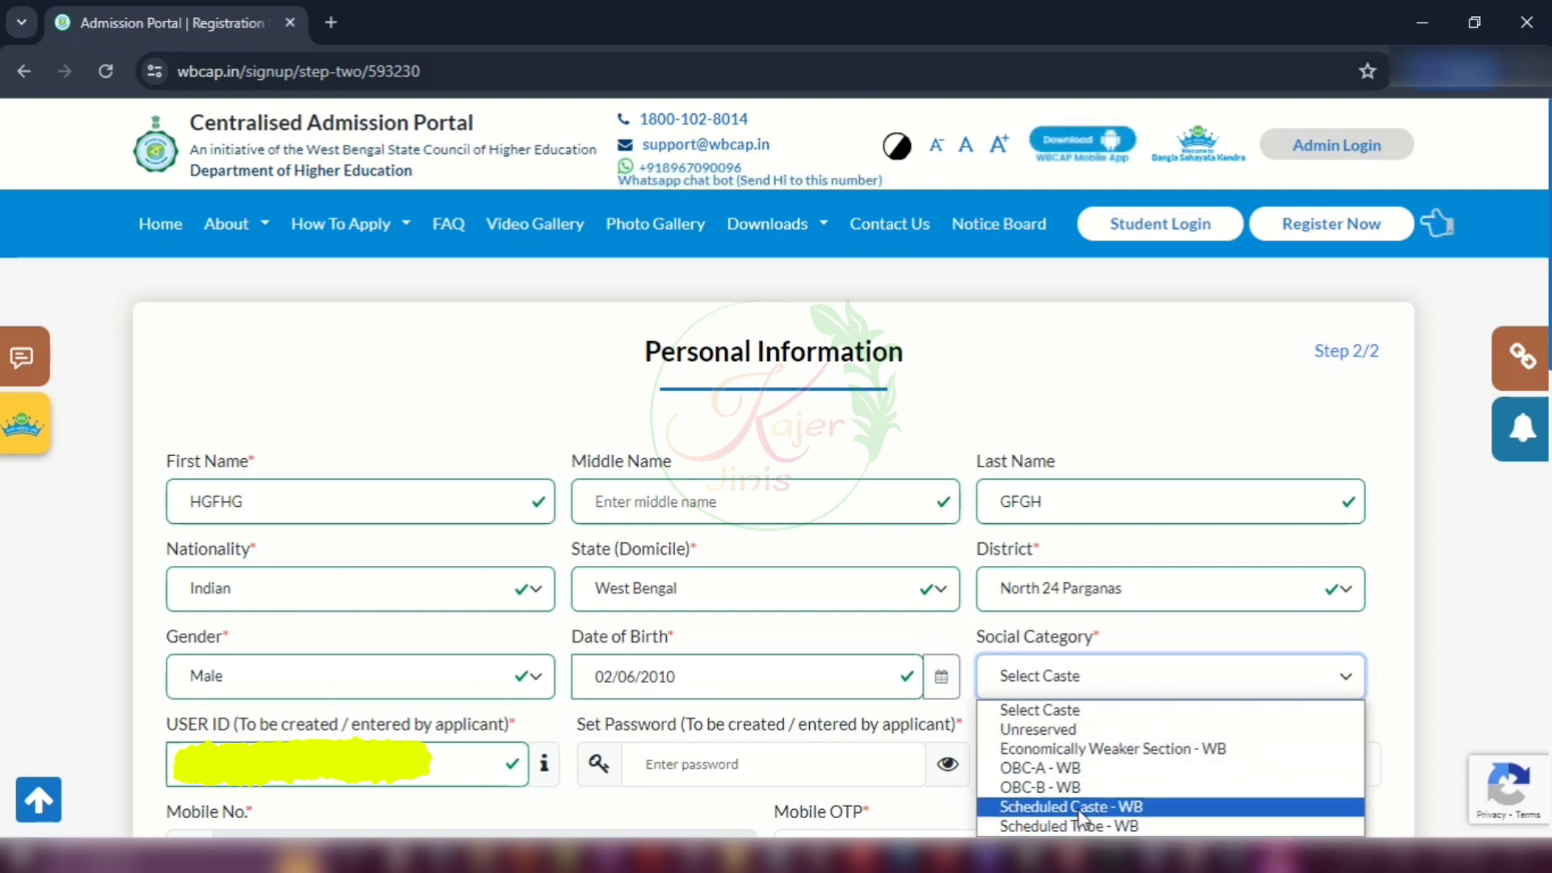
click(1099, 730)
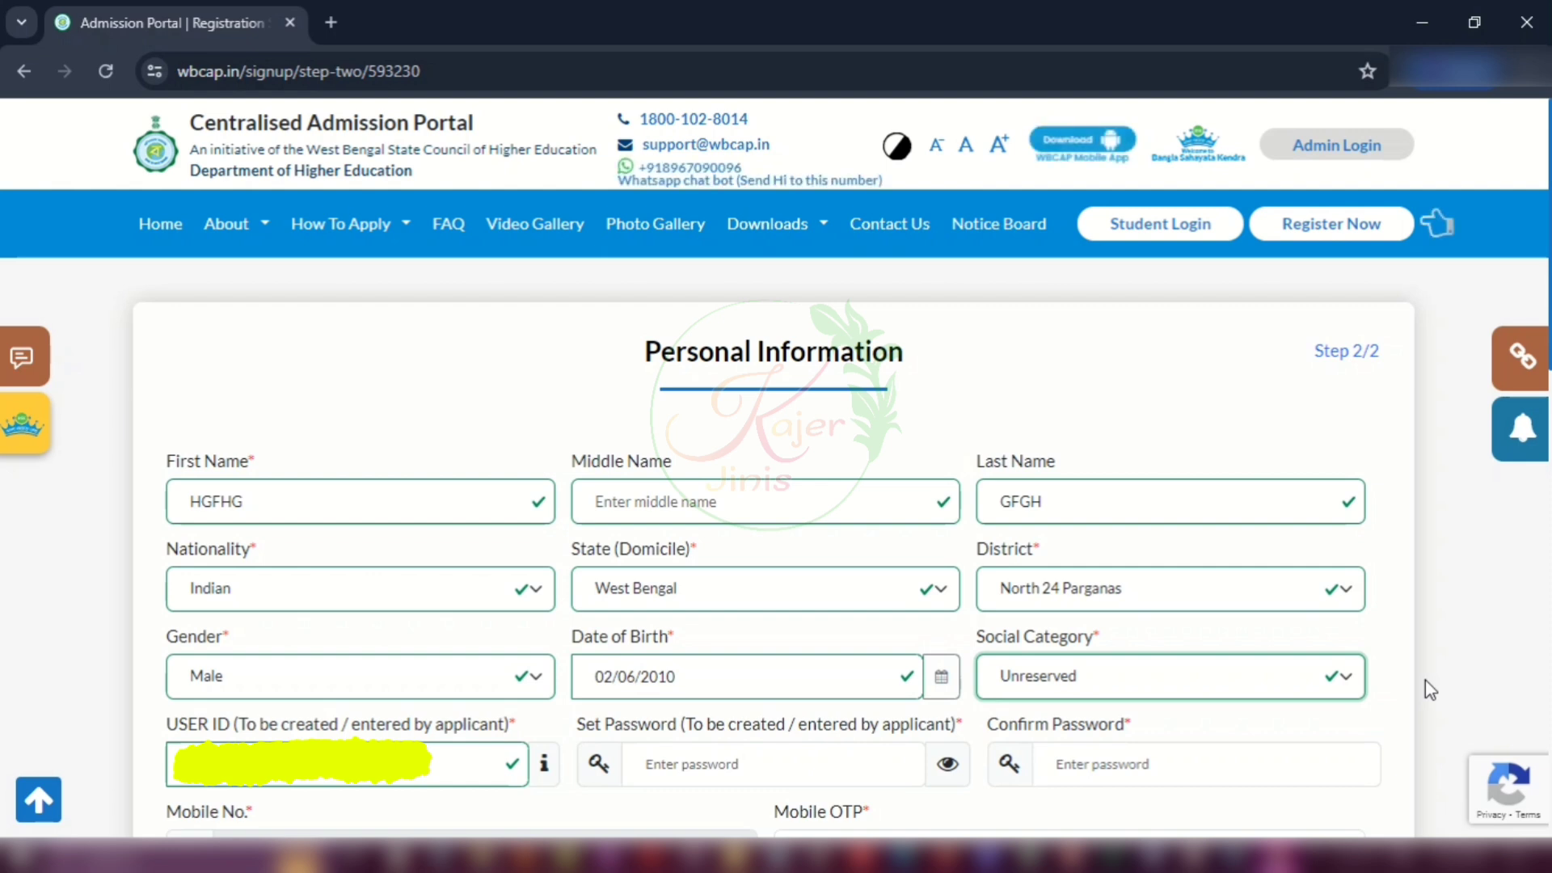
click(708, 762)
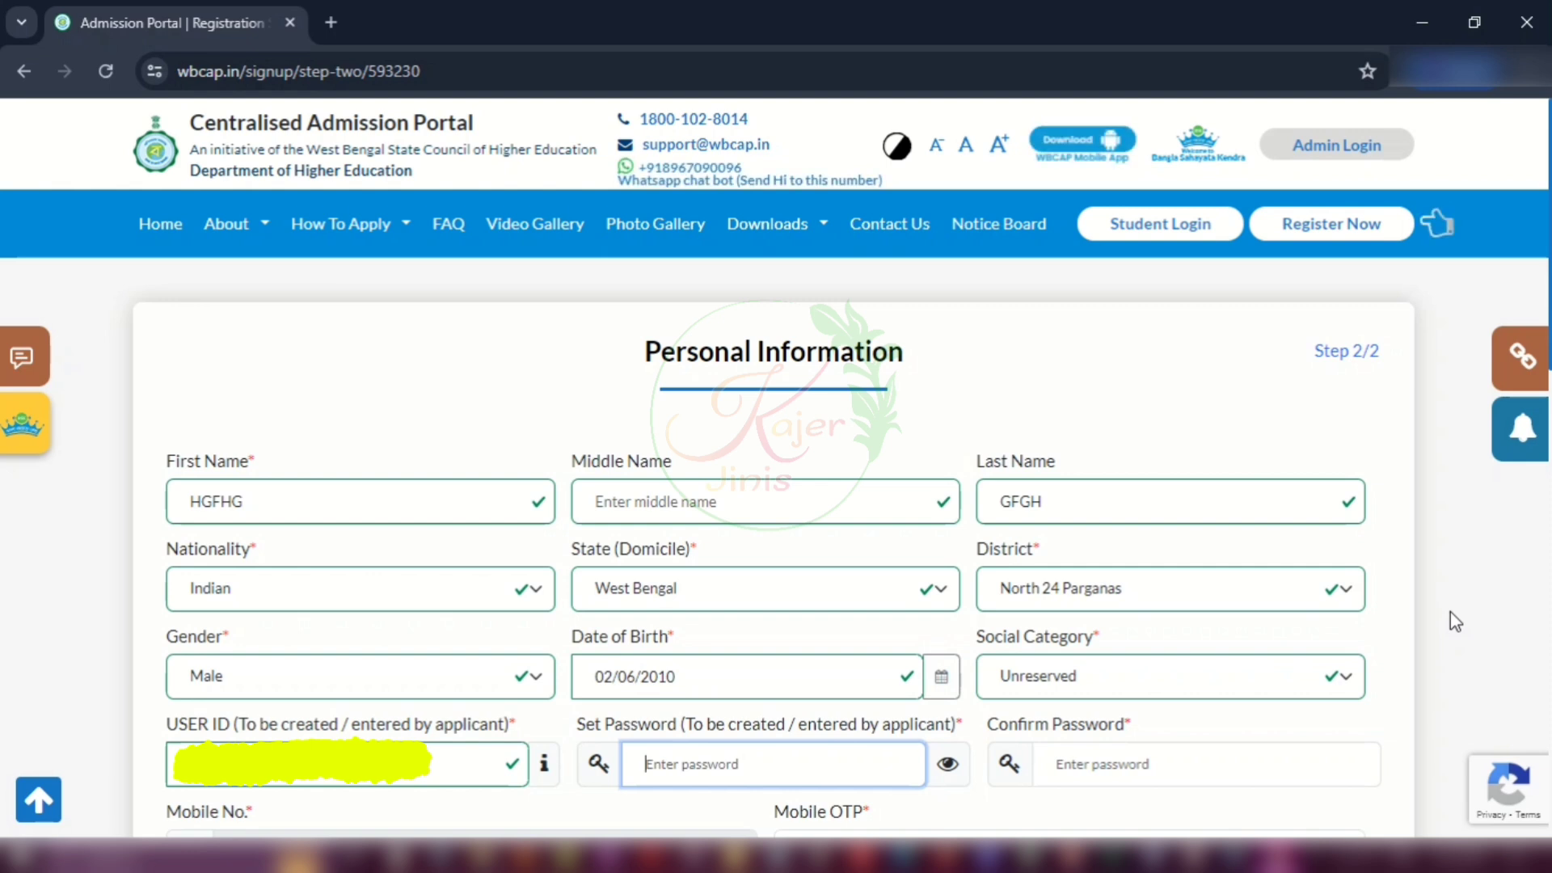
text(••••)
scroll(1450, 611, down, 7)
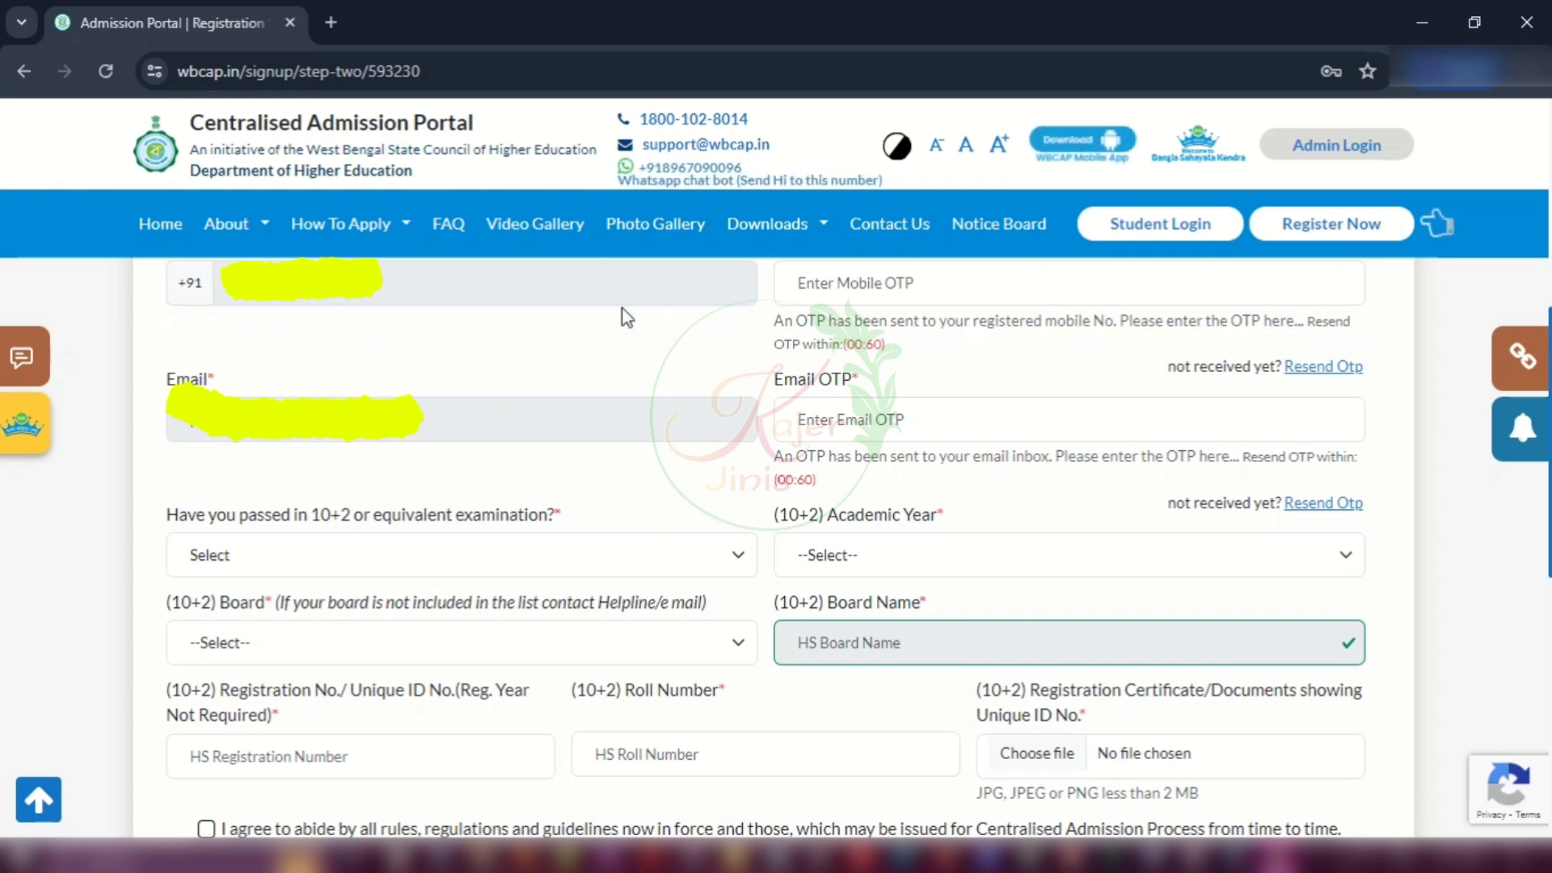
click(880, 284)
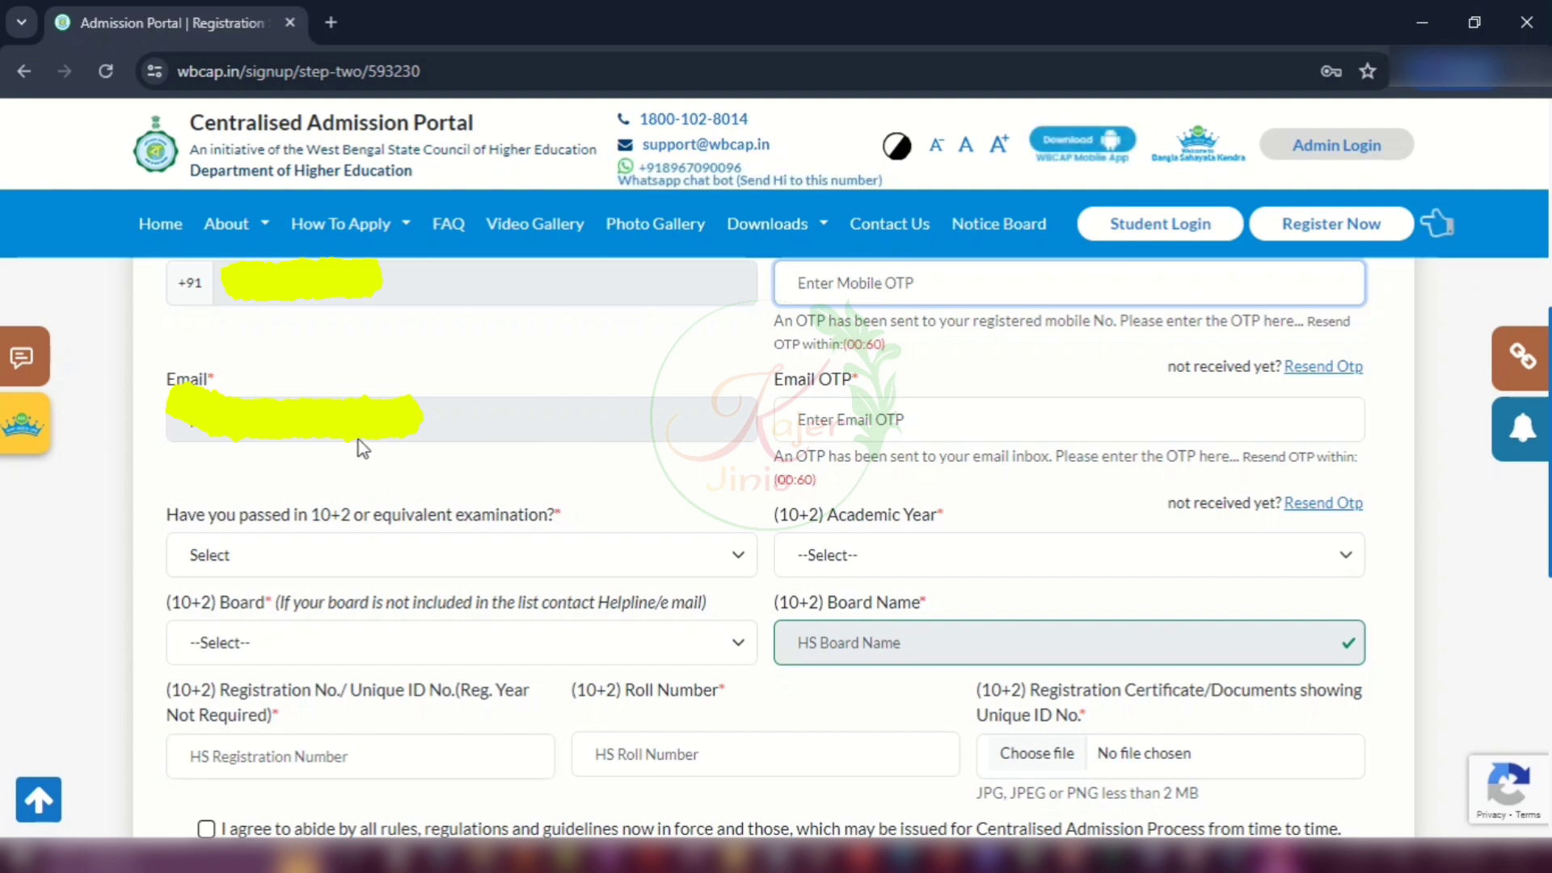
click(921, 423)
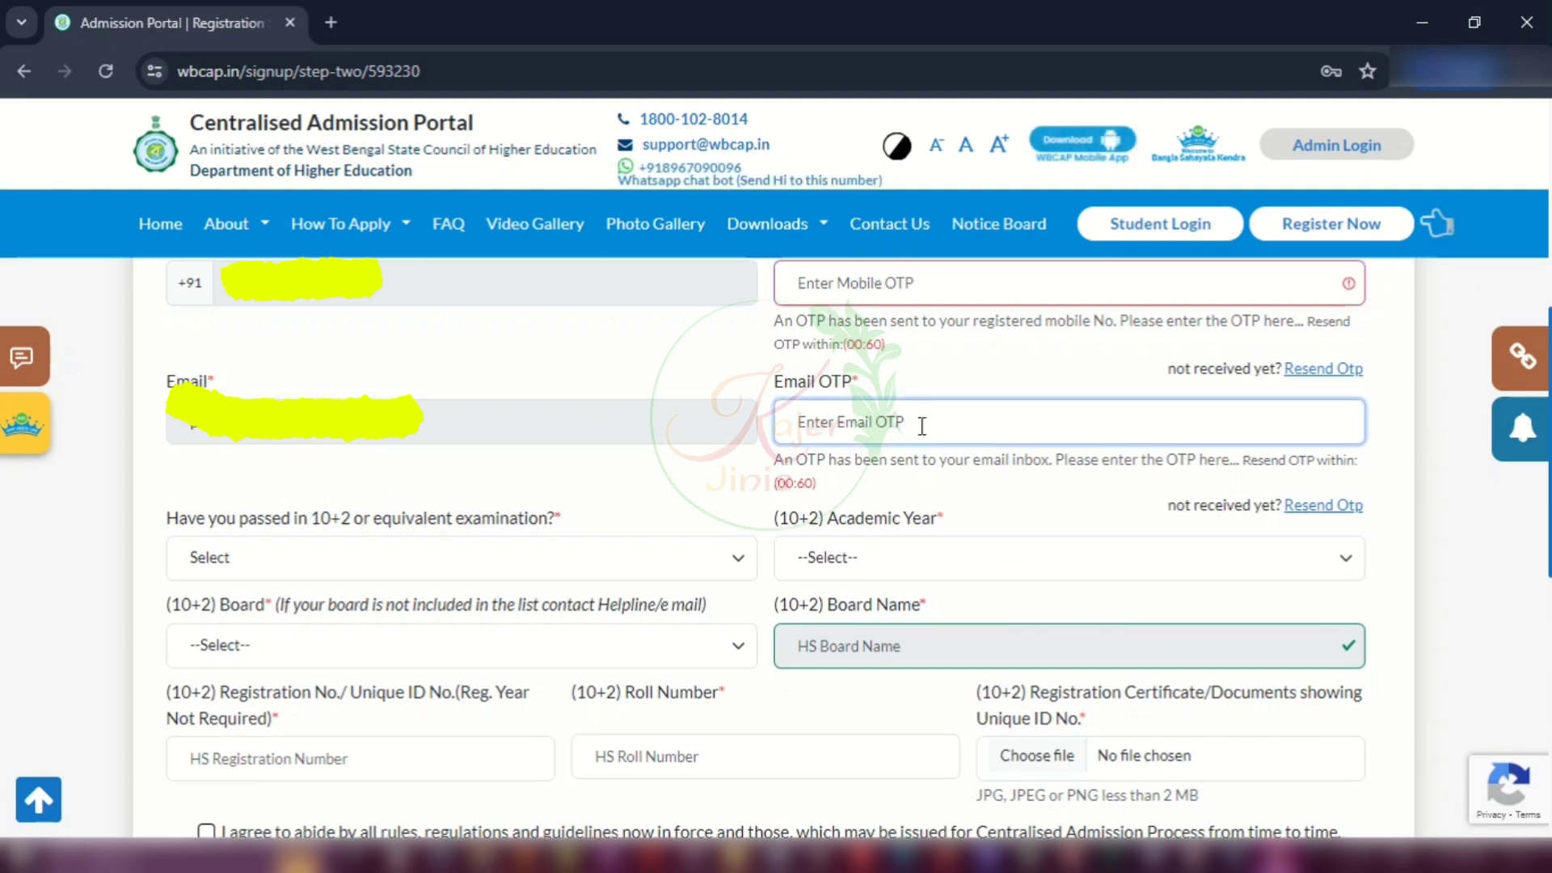
Step: Mark 10+2 as passed (YES) in 2024 with the West Bengal Council of Higher Secondary Education board
click(399, 571)
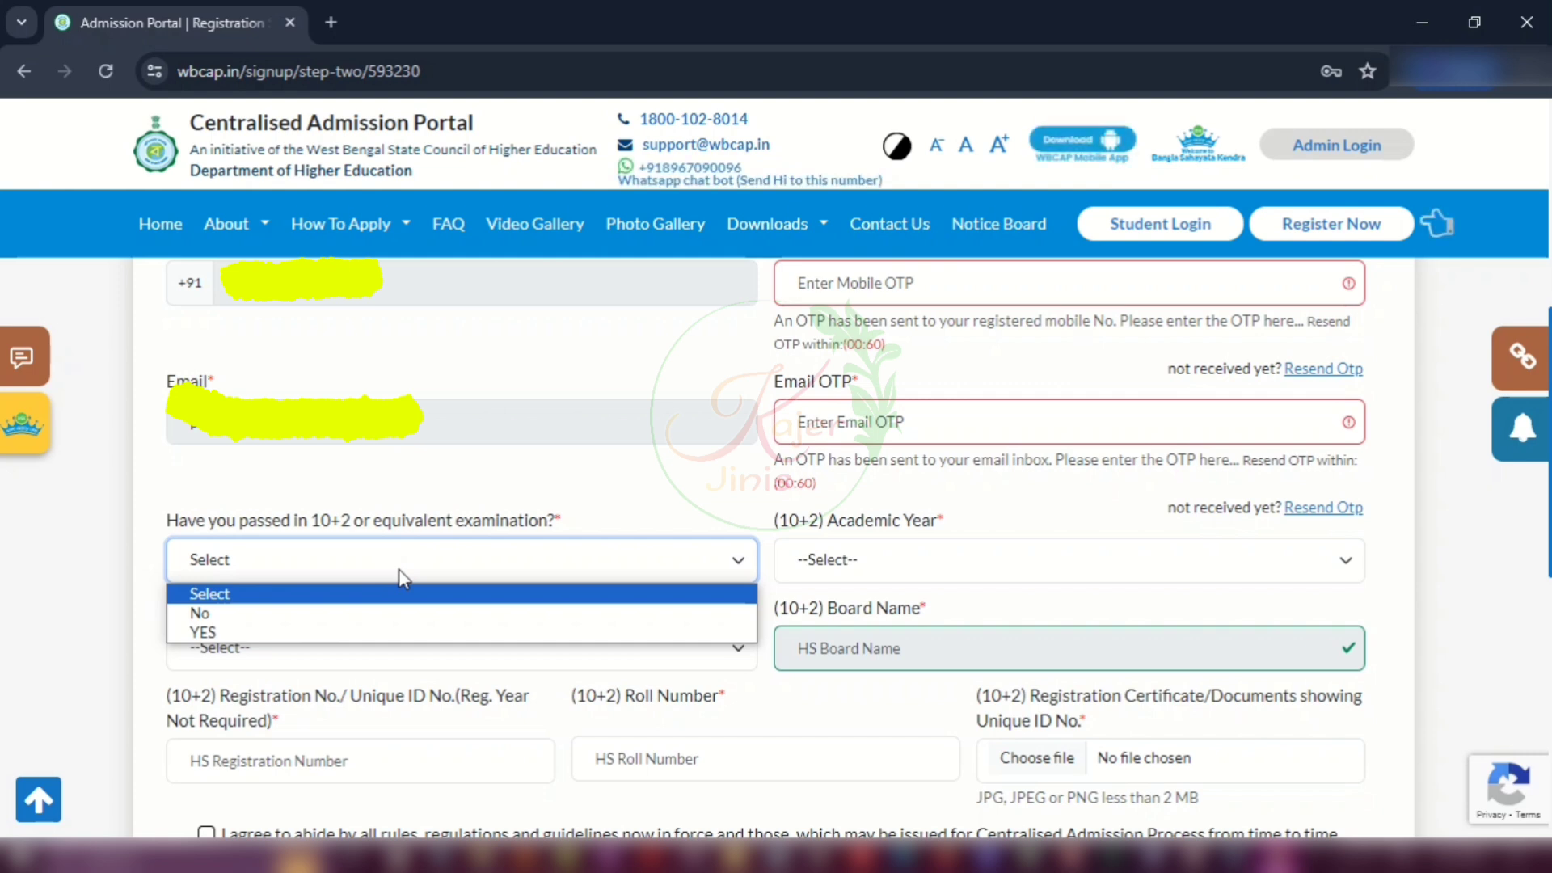
click(248, 634)
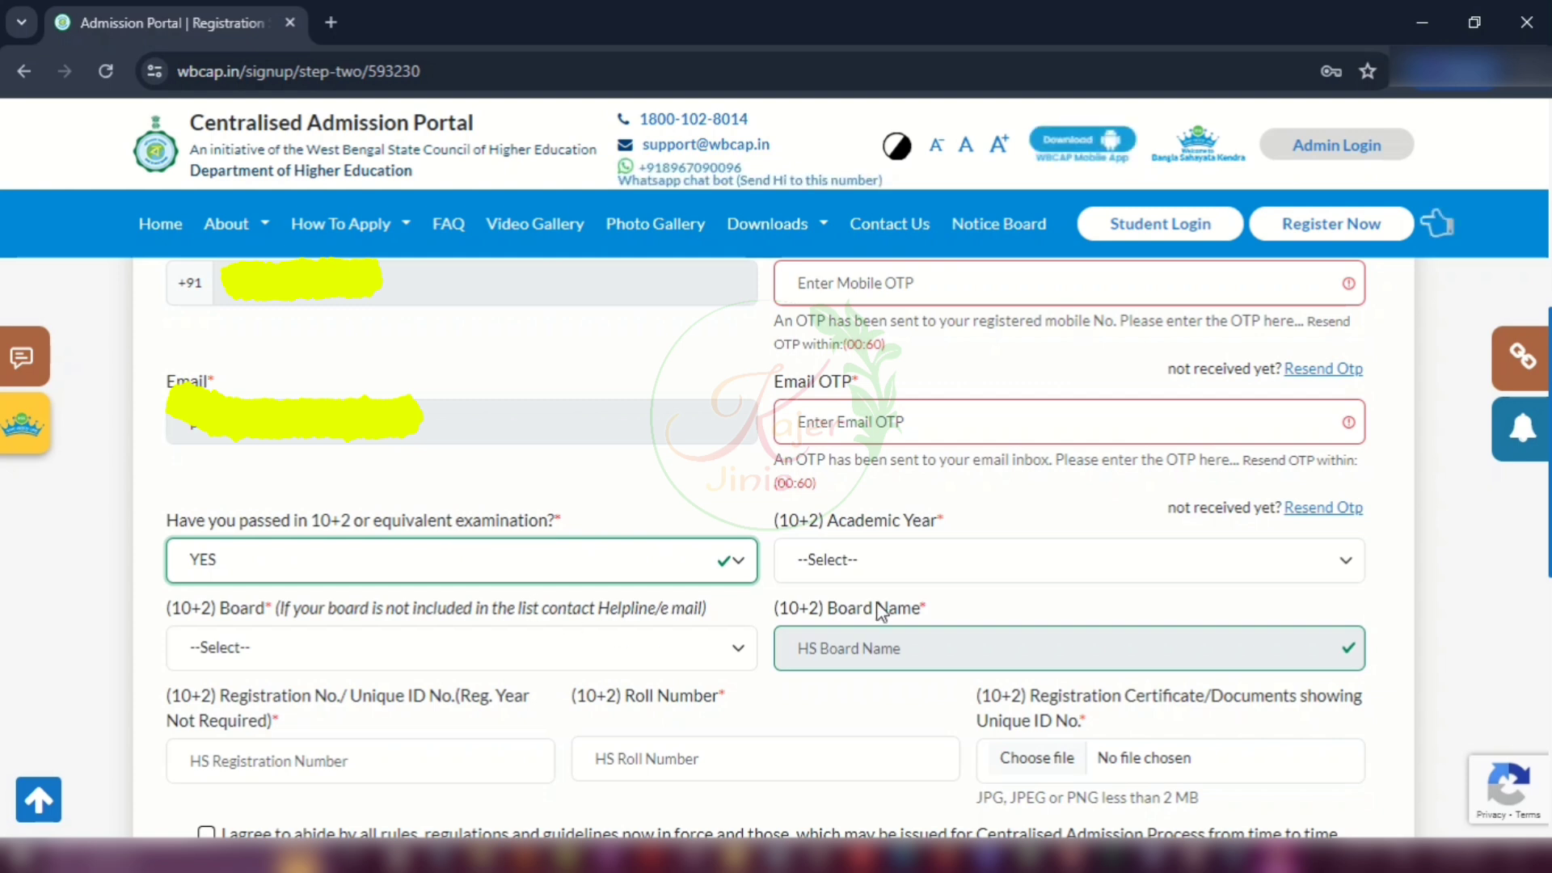
click(945, 565)
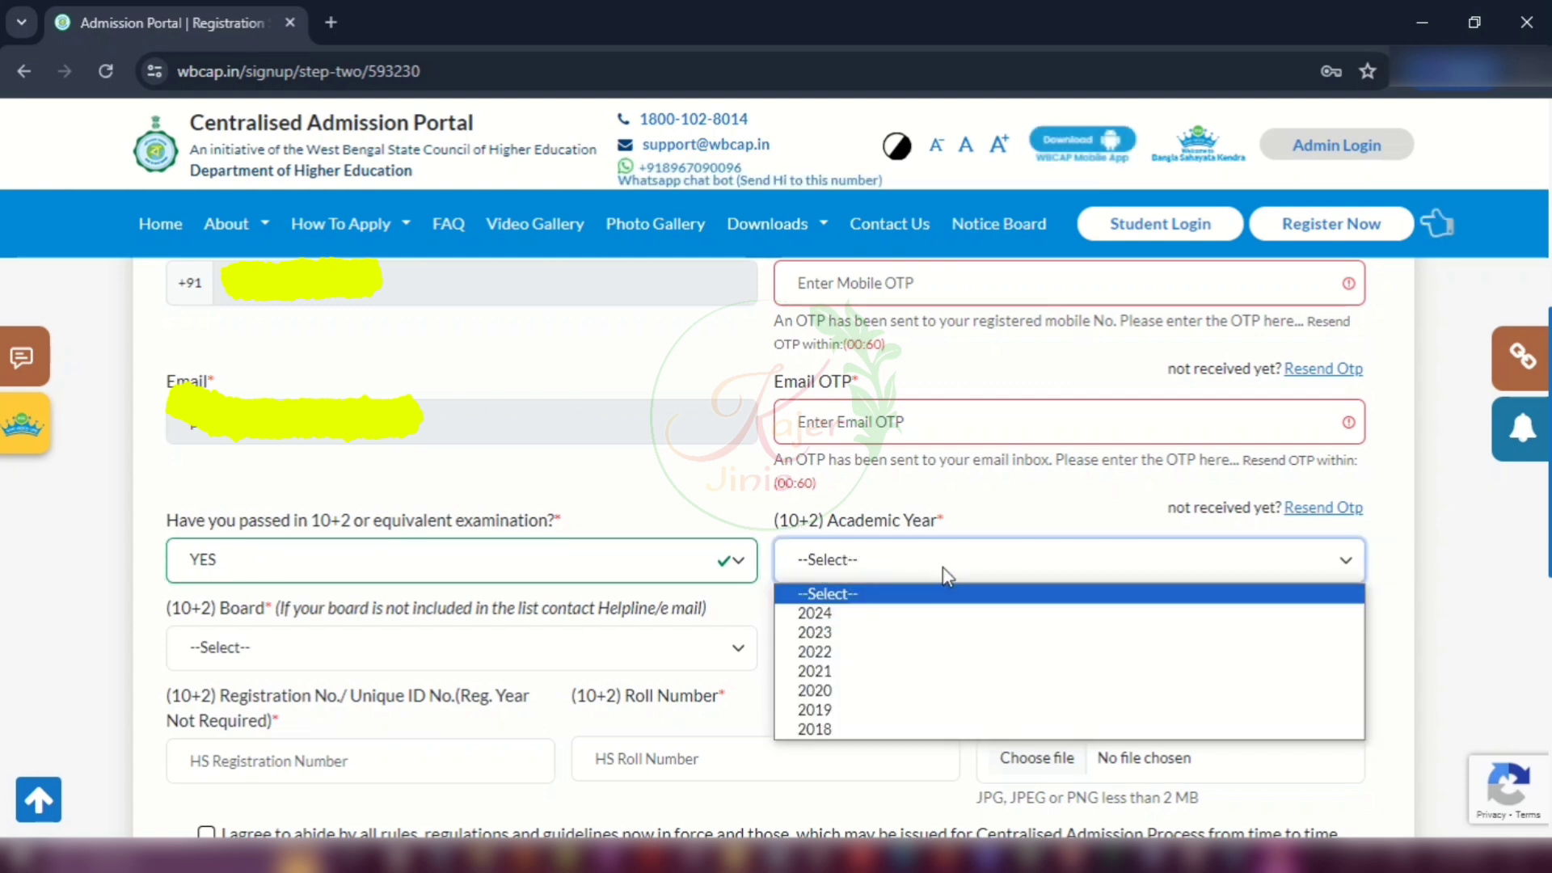
click(814, 613)
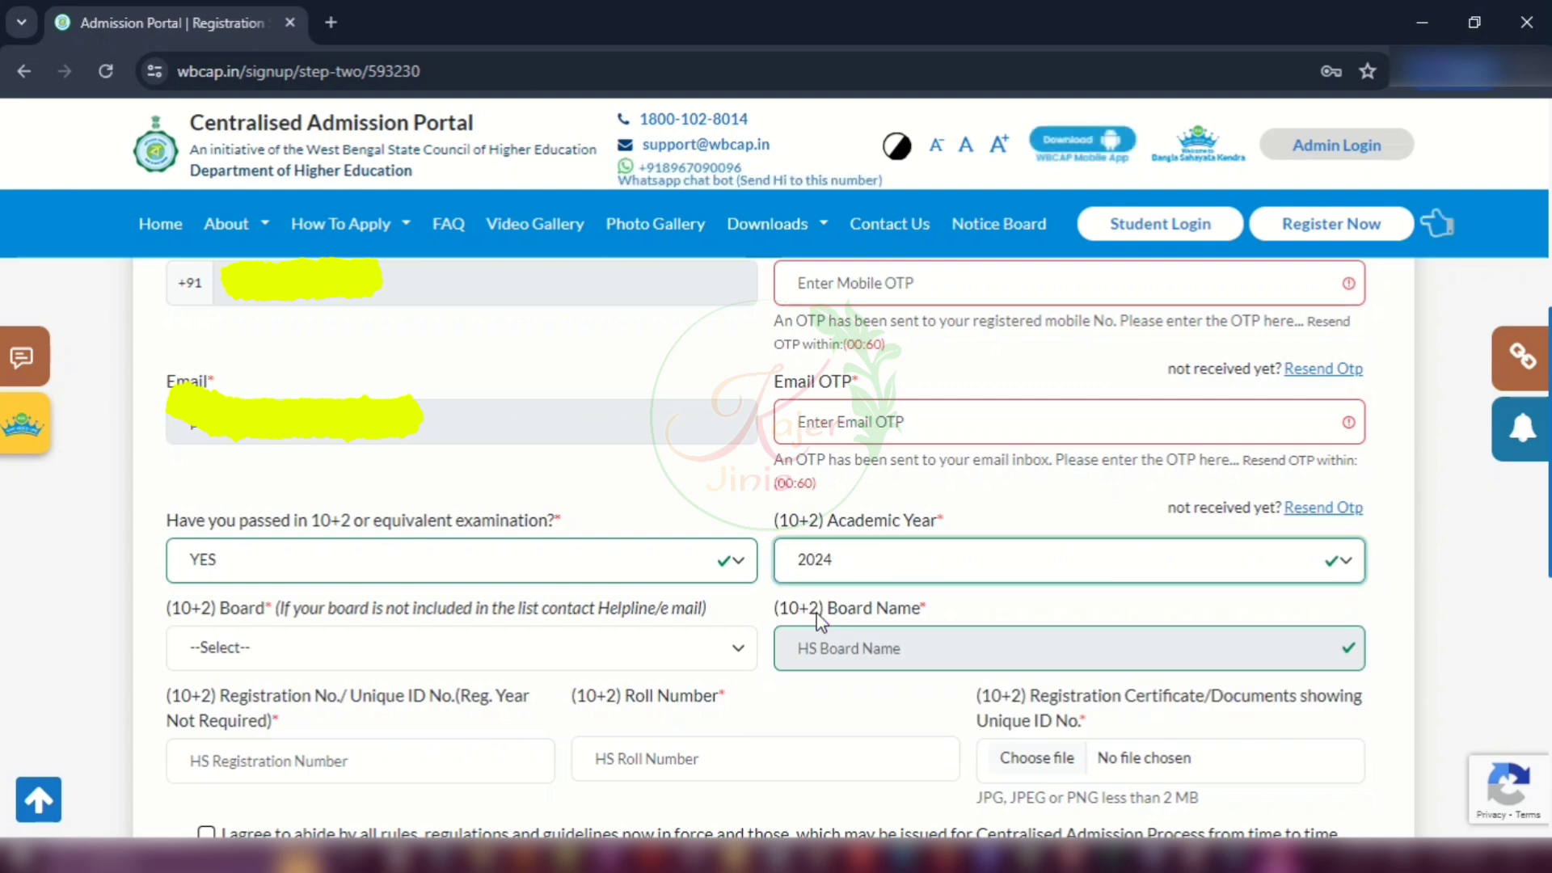
click(368, 646)
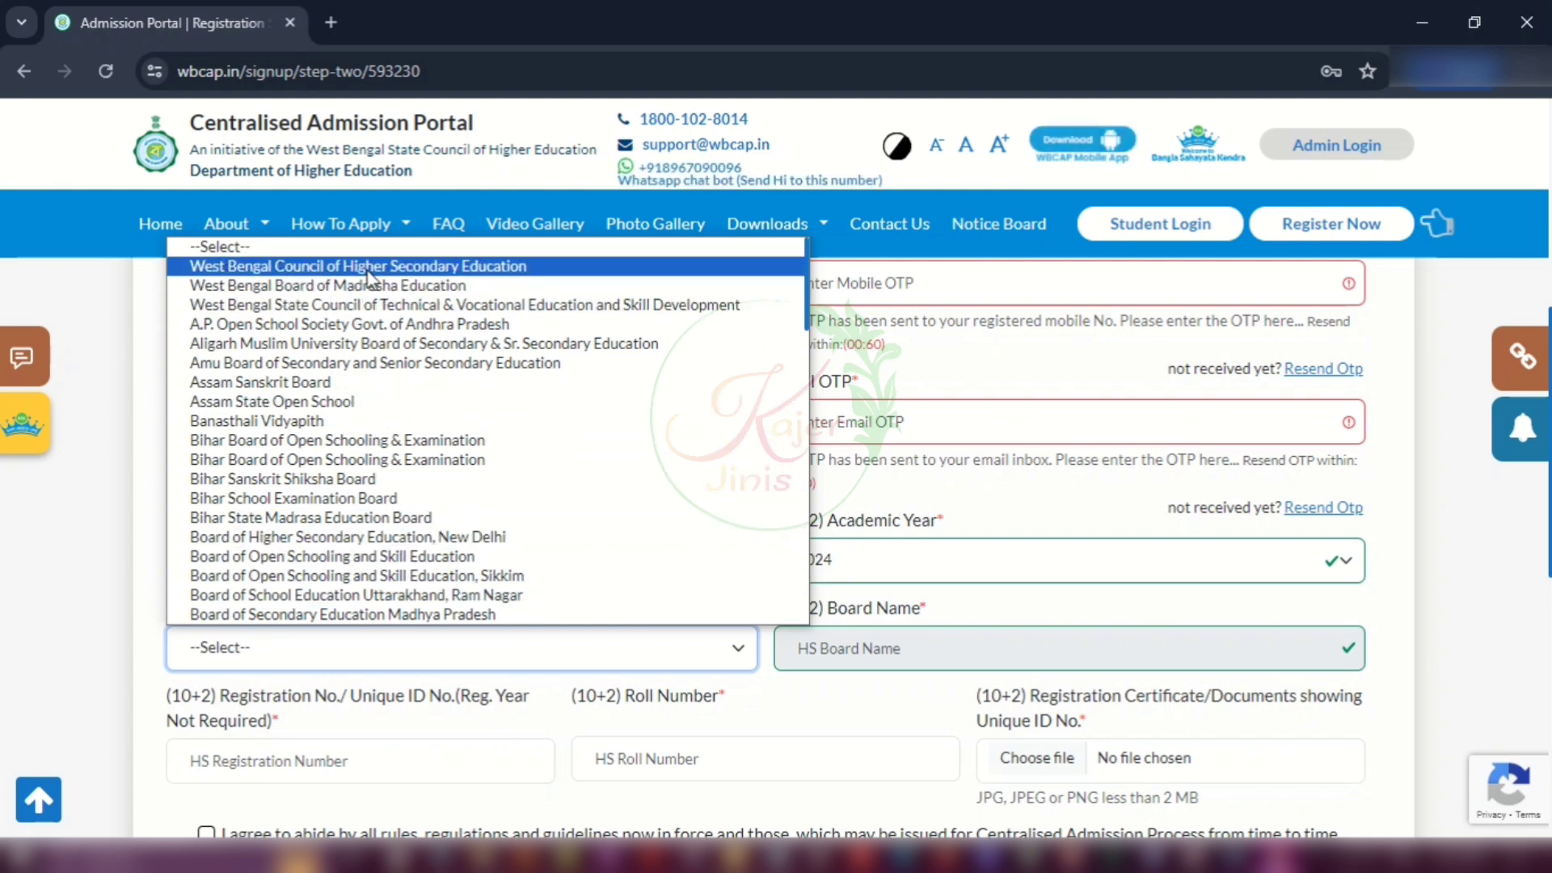
click(431, 268)
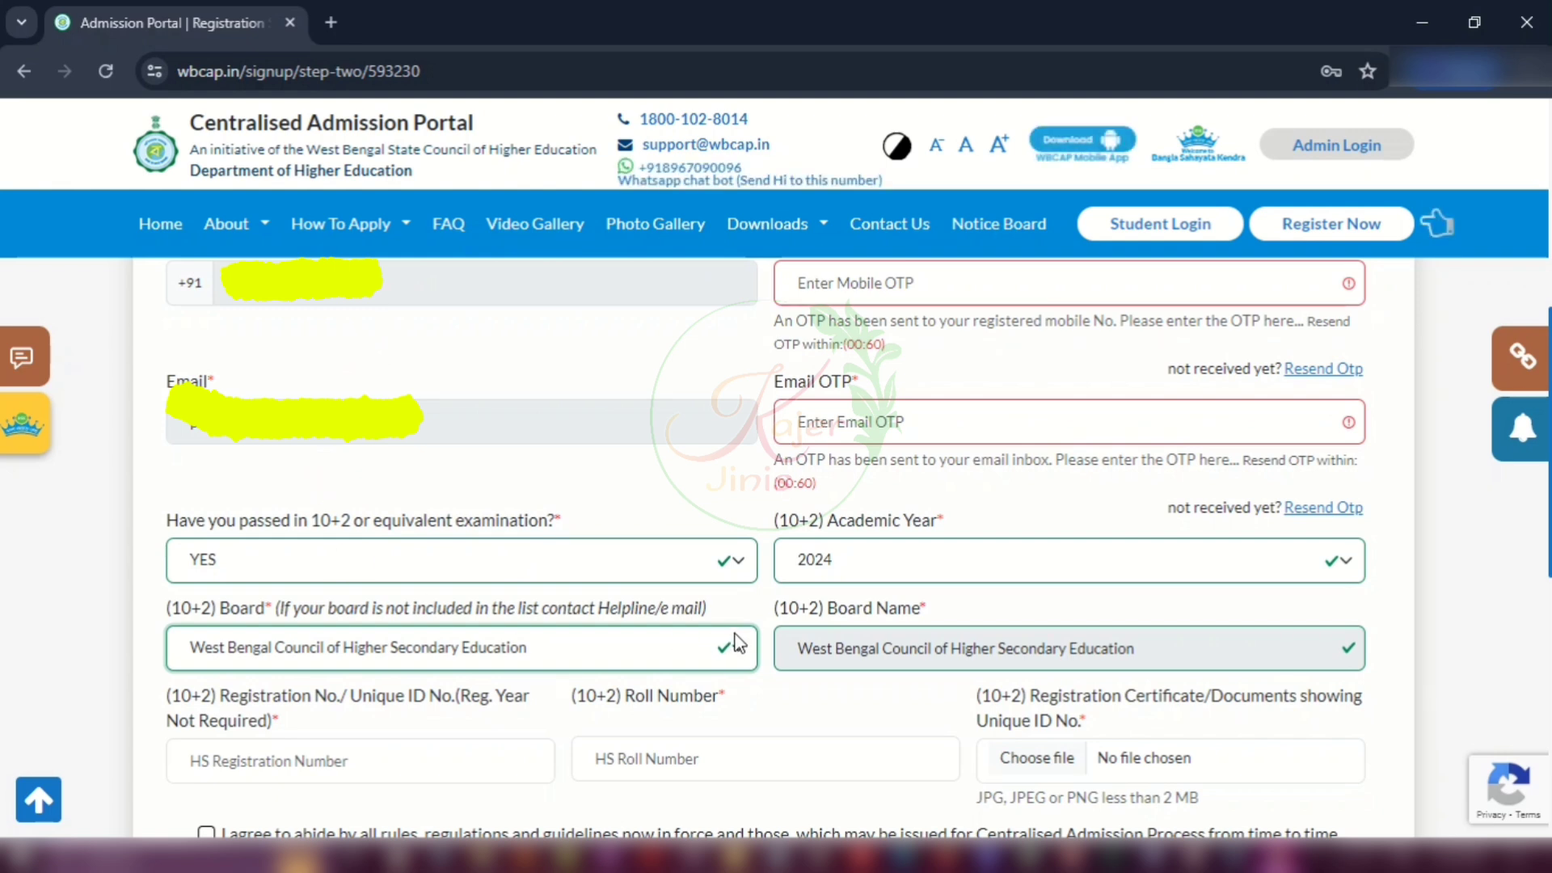
Step: Enter the 10+2 registration number and roll number
click(273, 768)
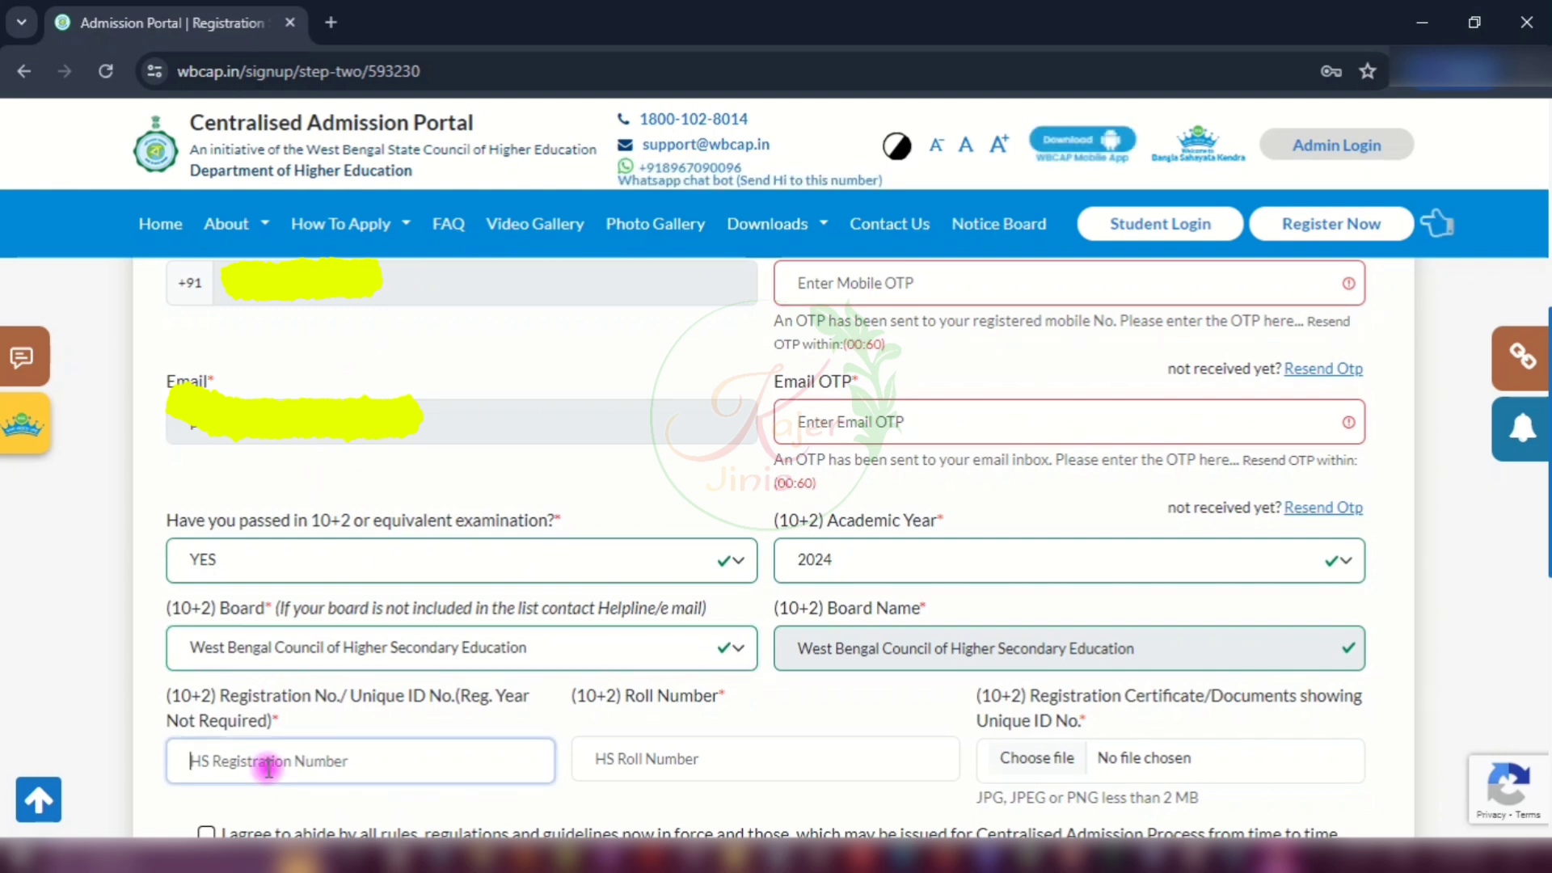
click(651, 758)
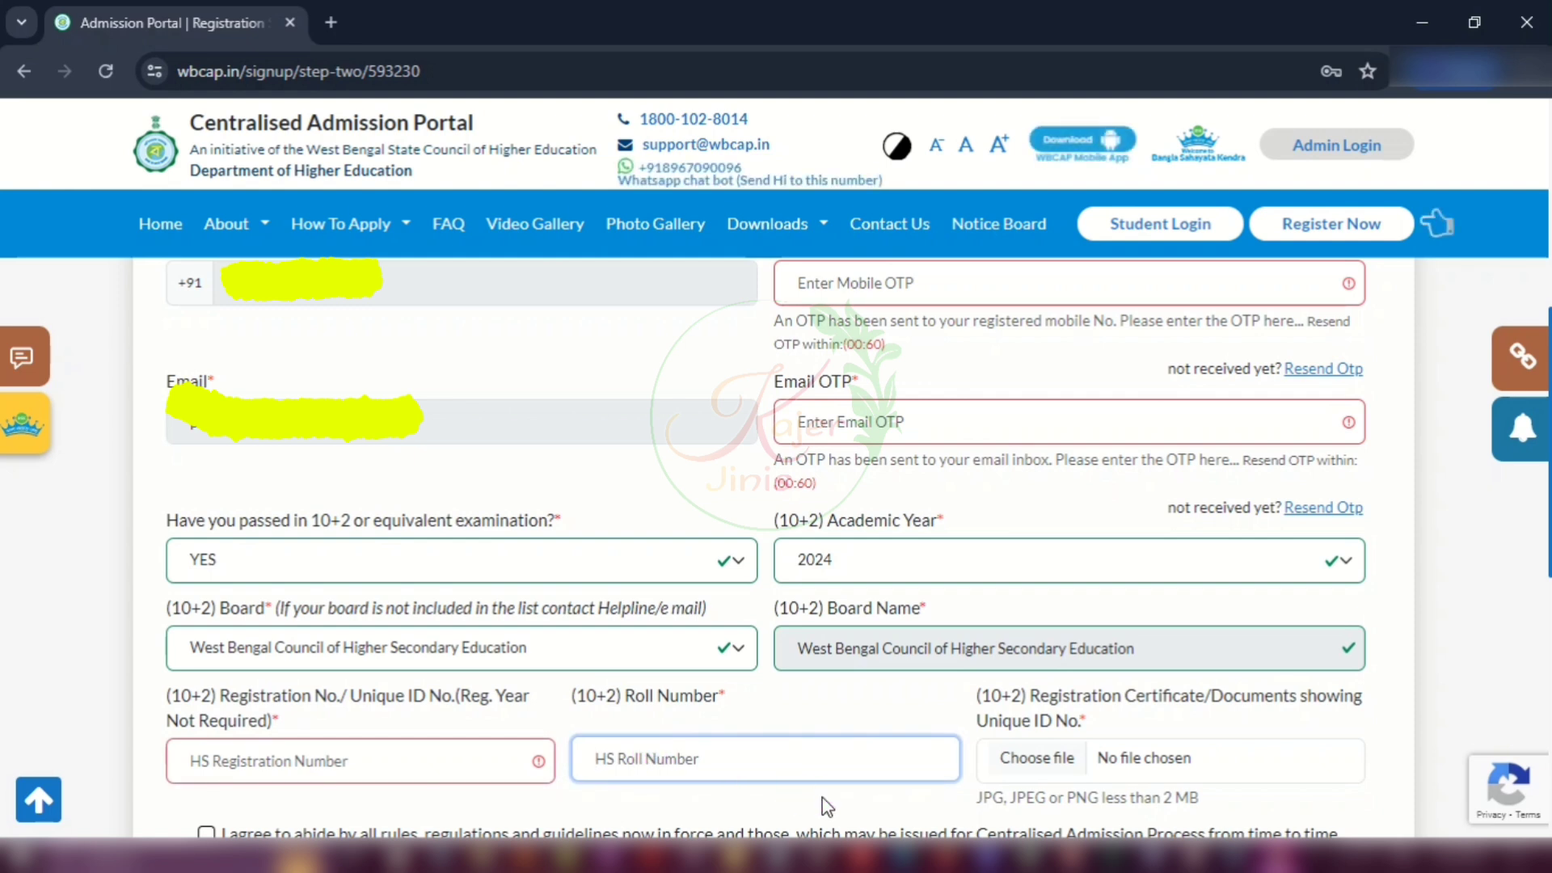
click(375, 760)
text(gfghfhgfh)
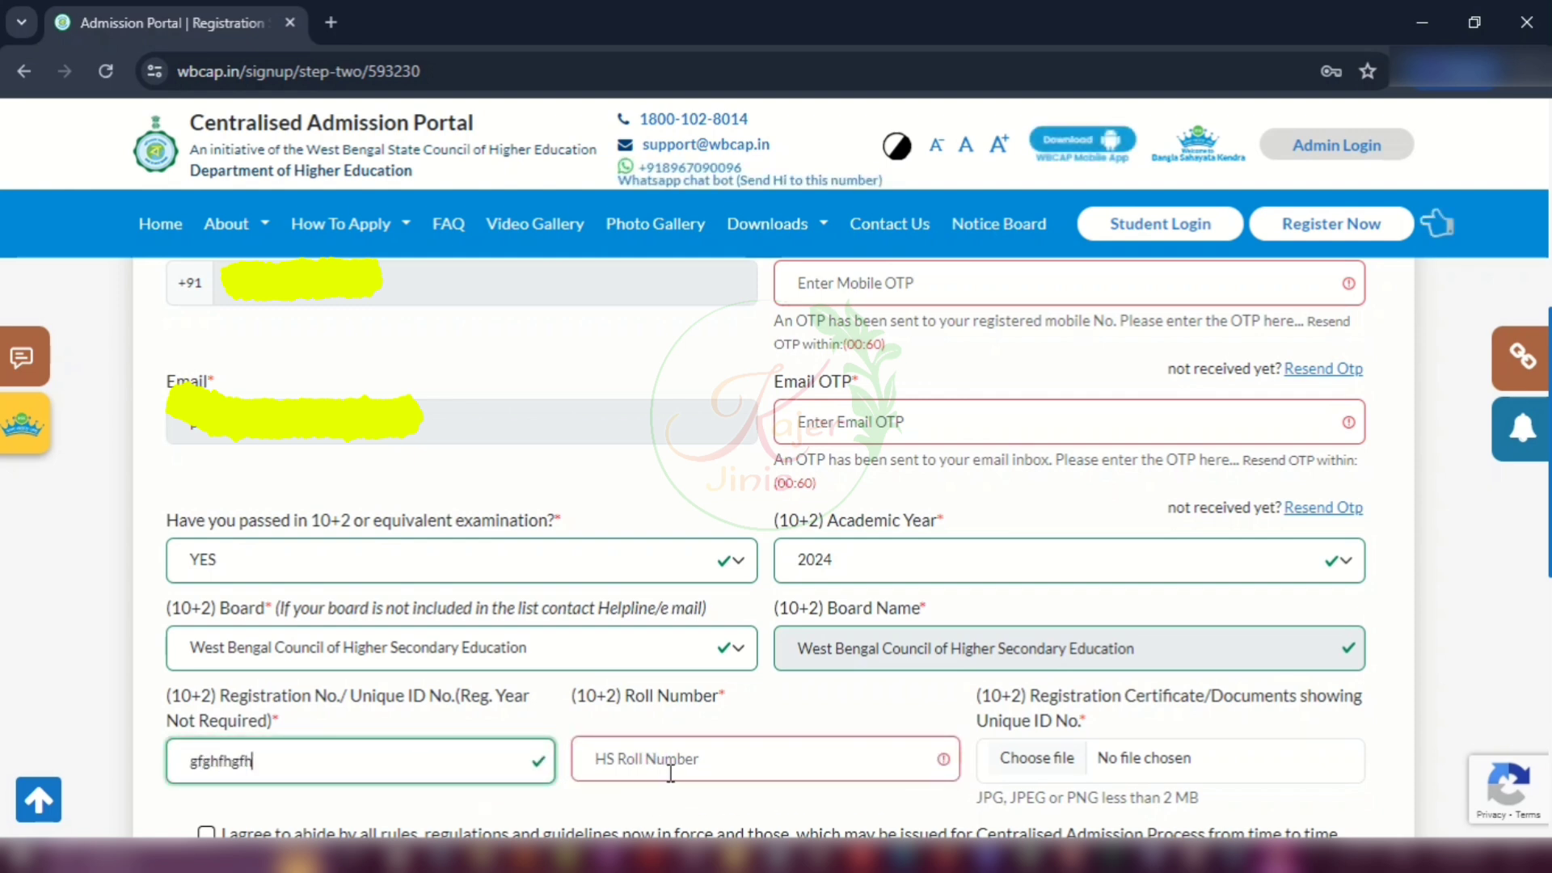
click(670, 770)
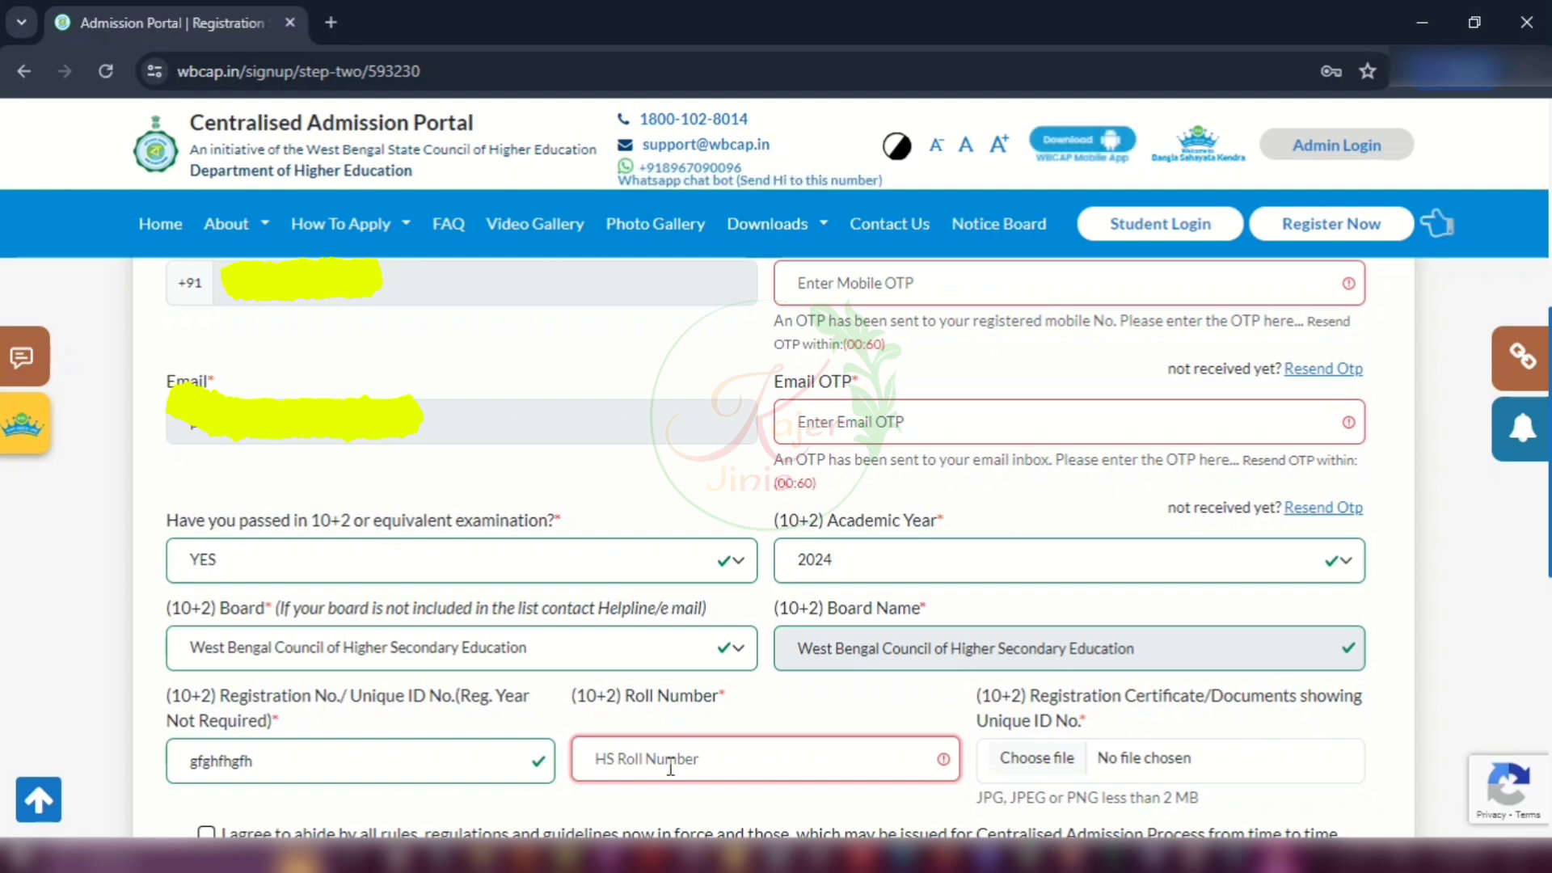
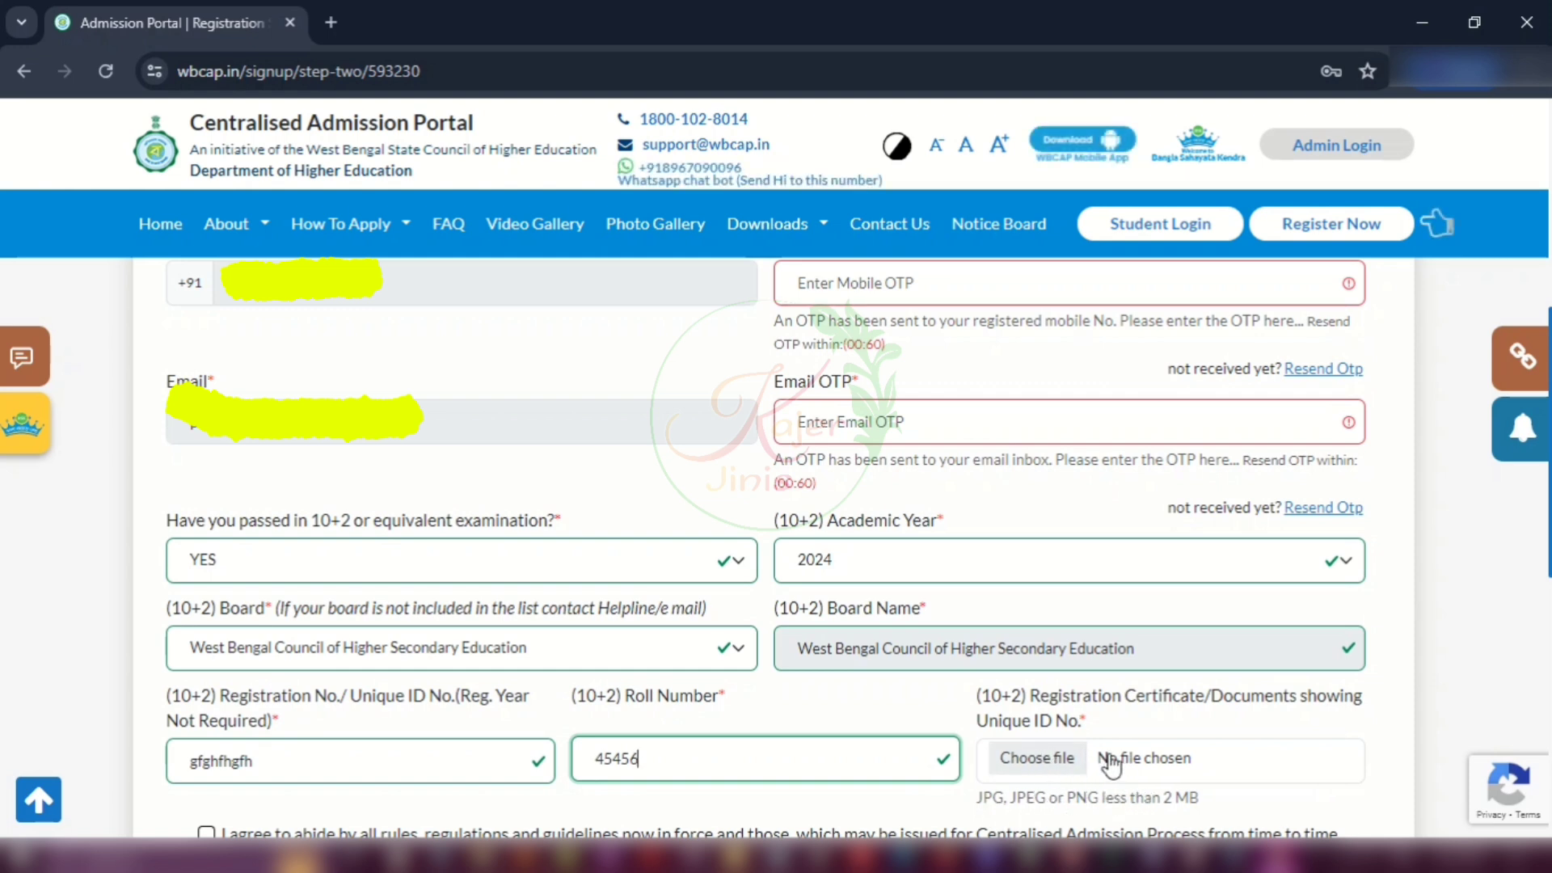
Step: Accept the admission process rules with the certificate attached and proceed to Student Login
scroll(1110, 762, down, 5)
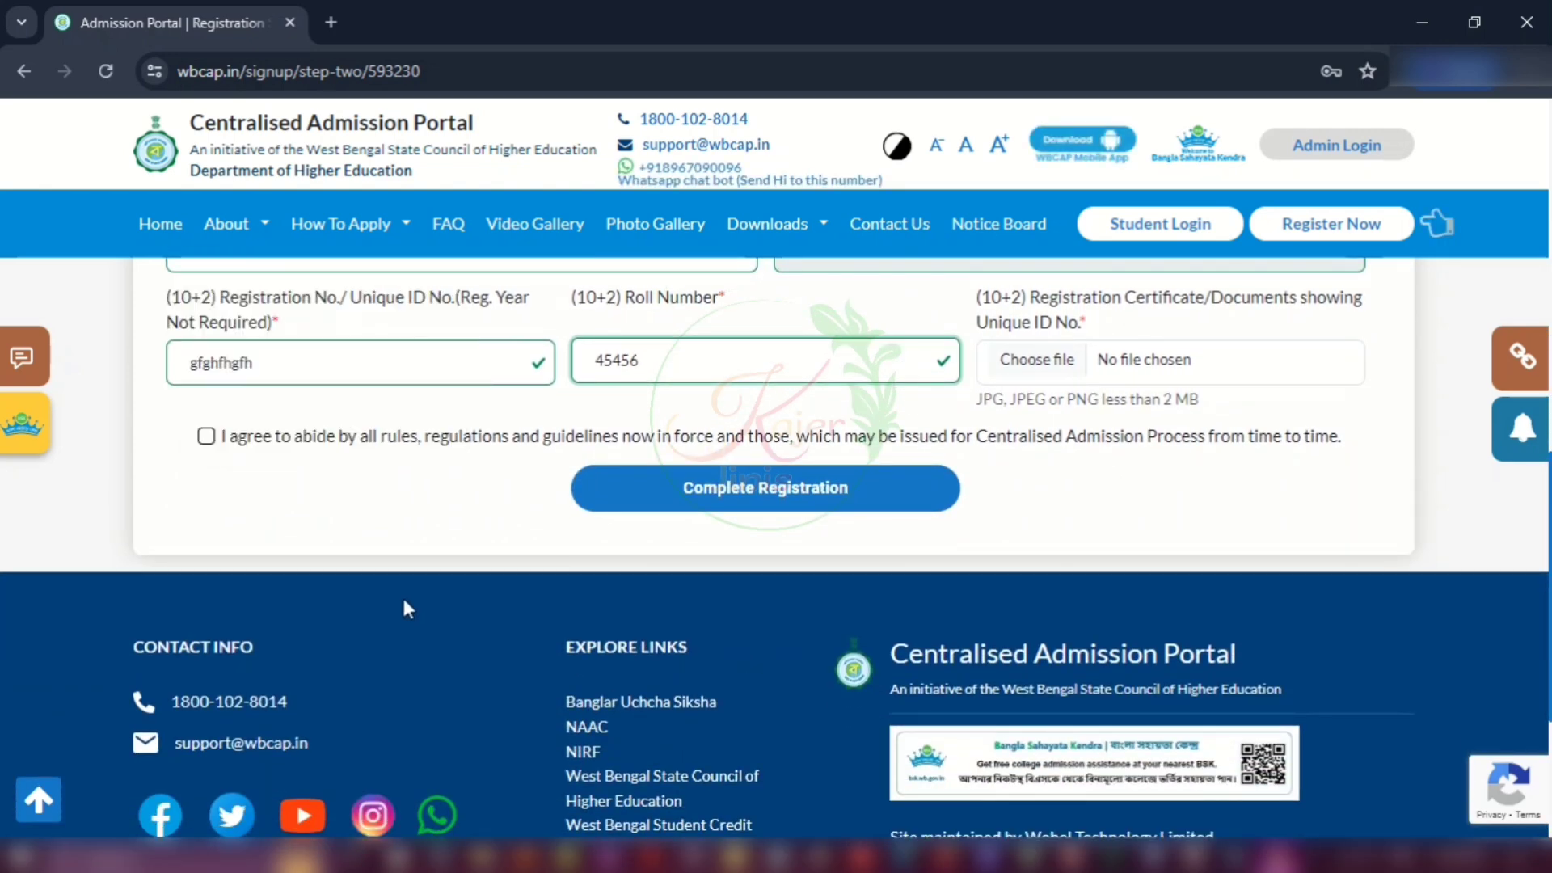
click(206, 437)
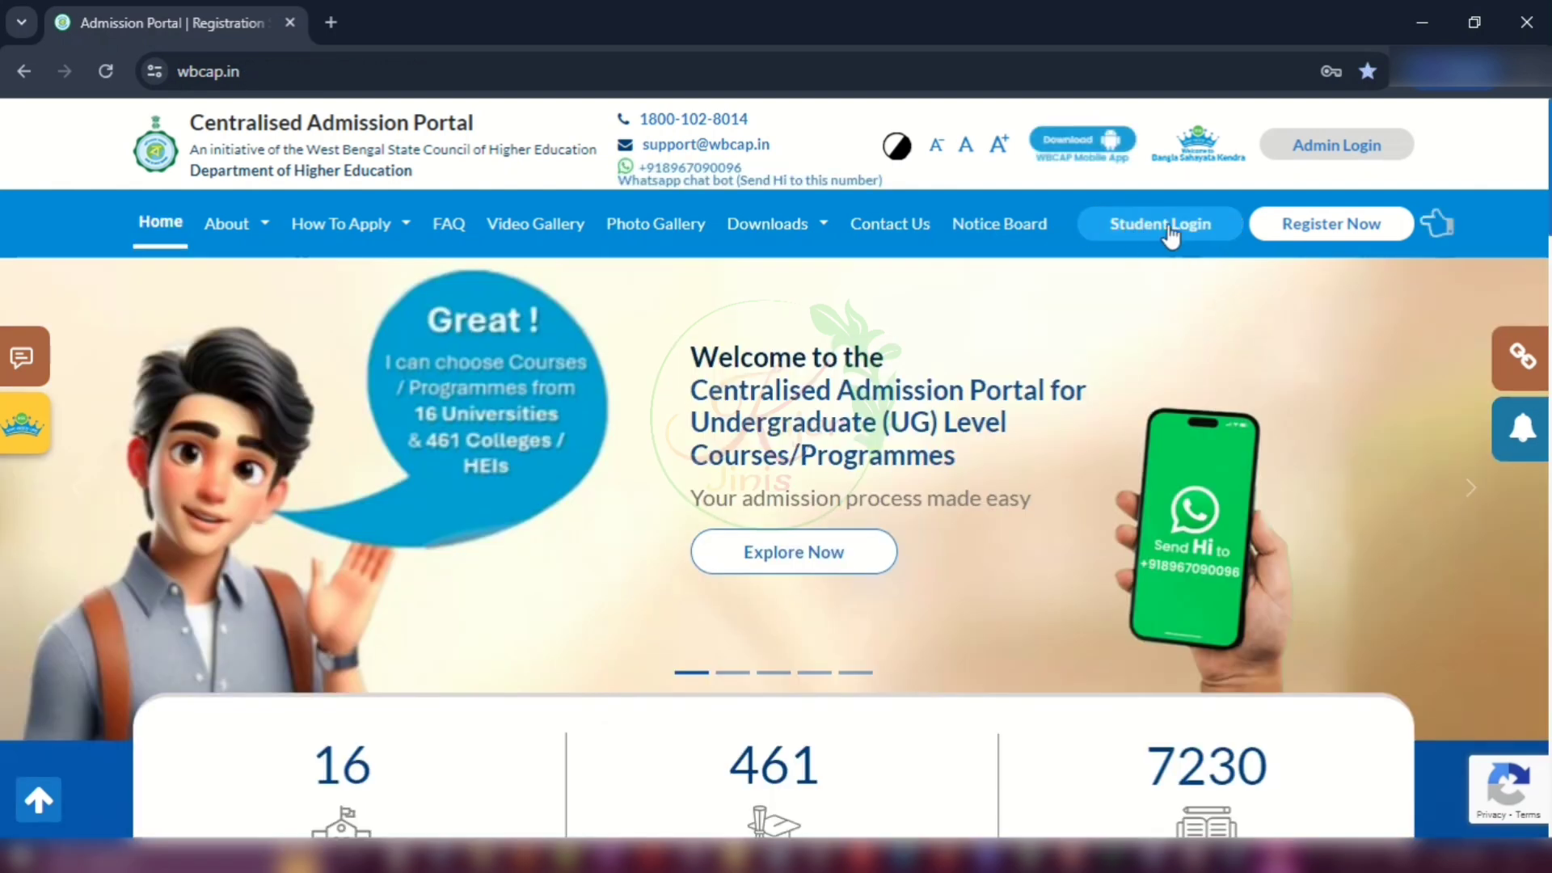
click(1168, 228)
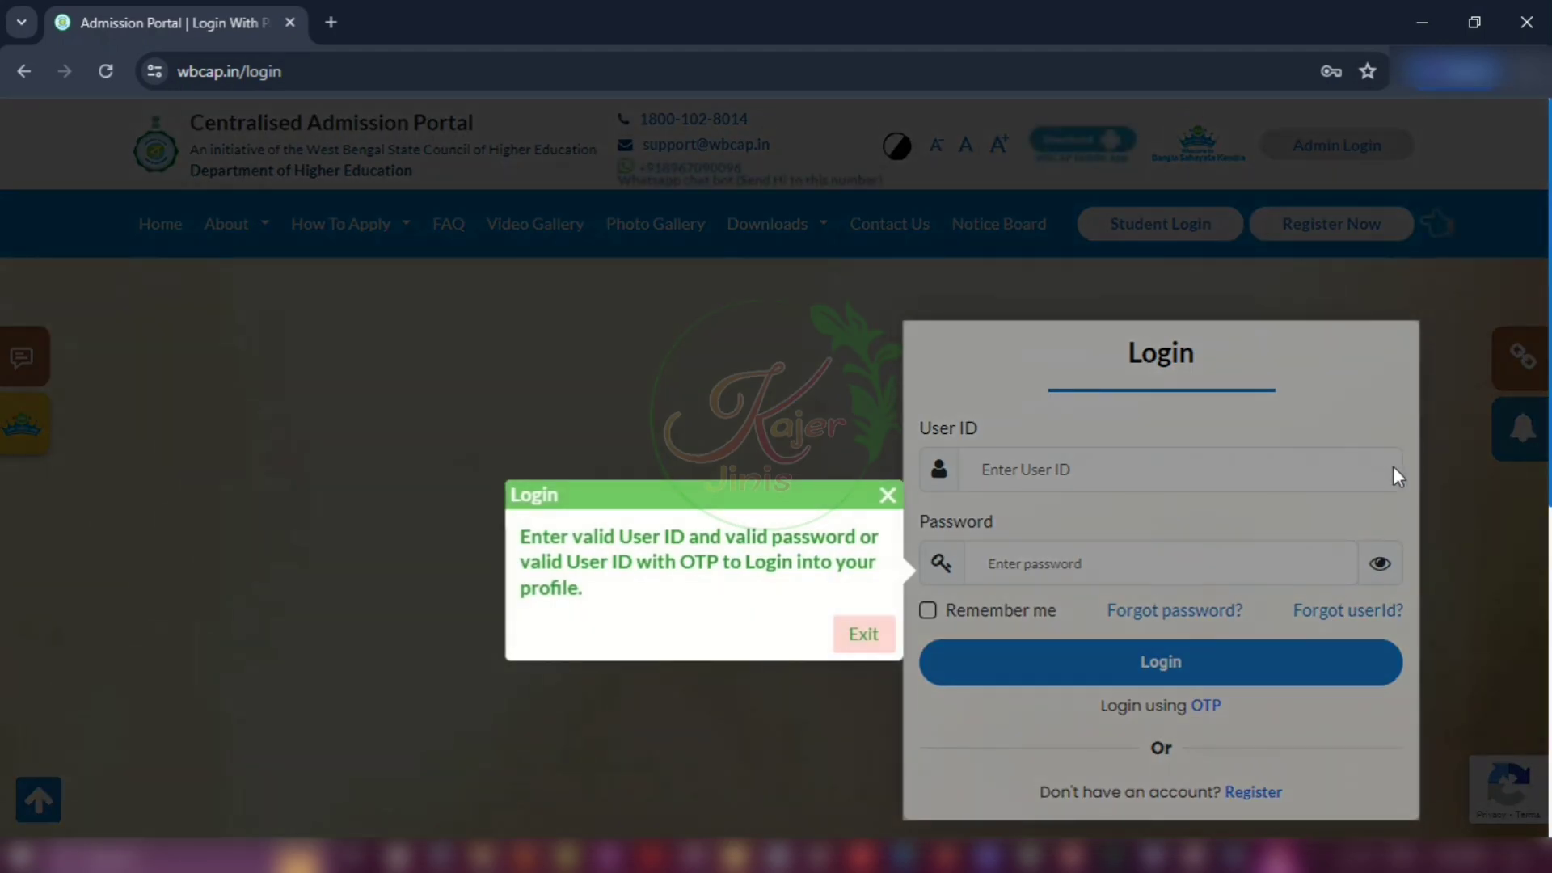
Step: Exit the login tip, enter the user ID and pasted password, and log in
click(866, 635)
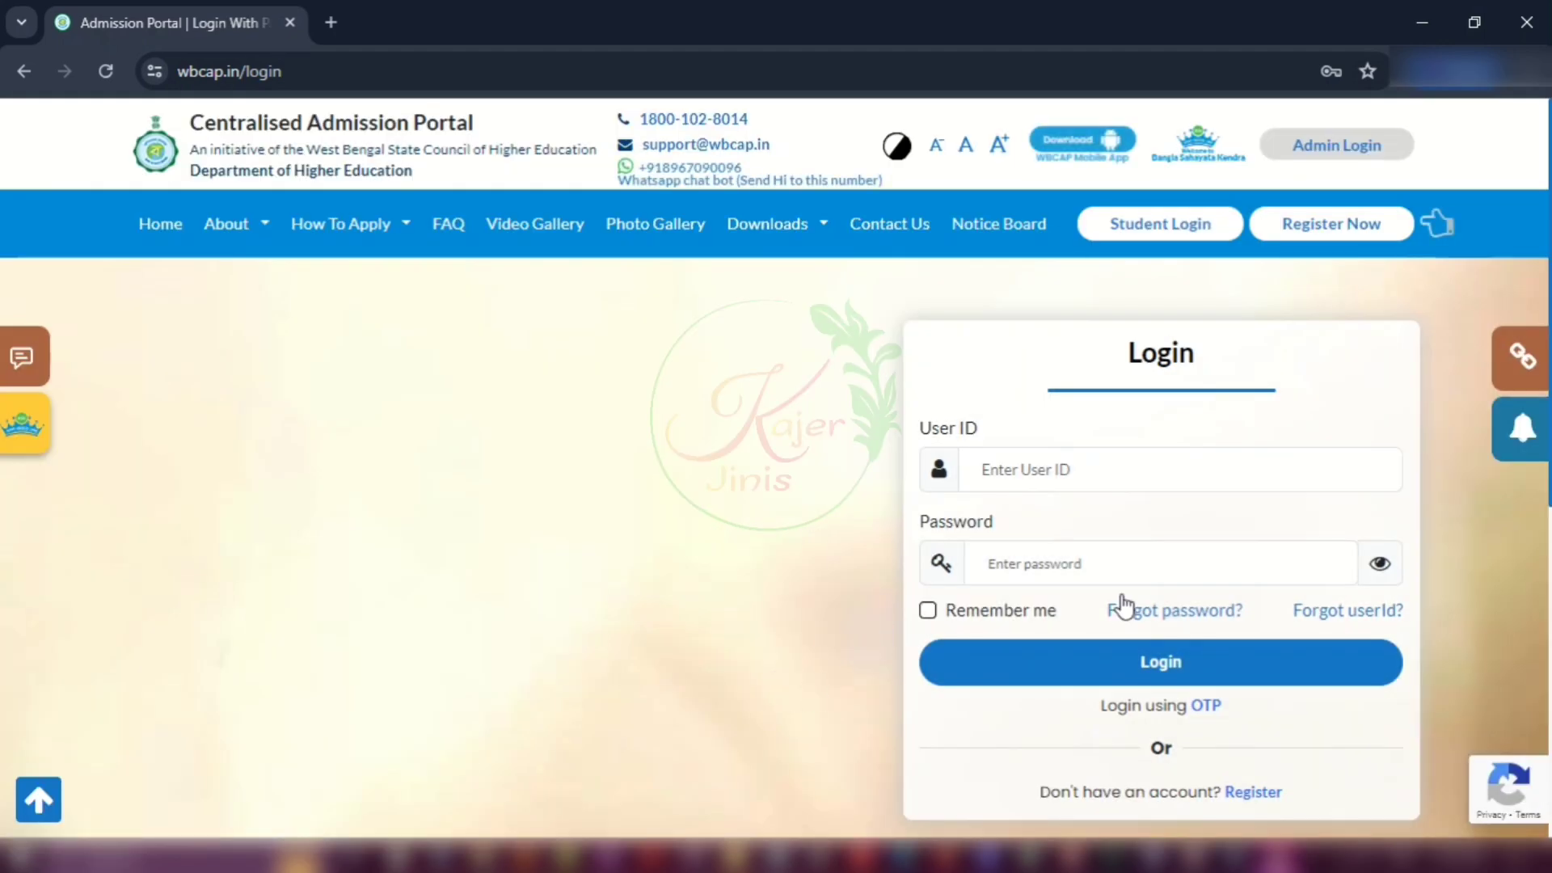
click(1054, 467)
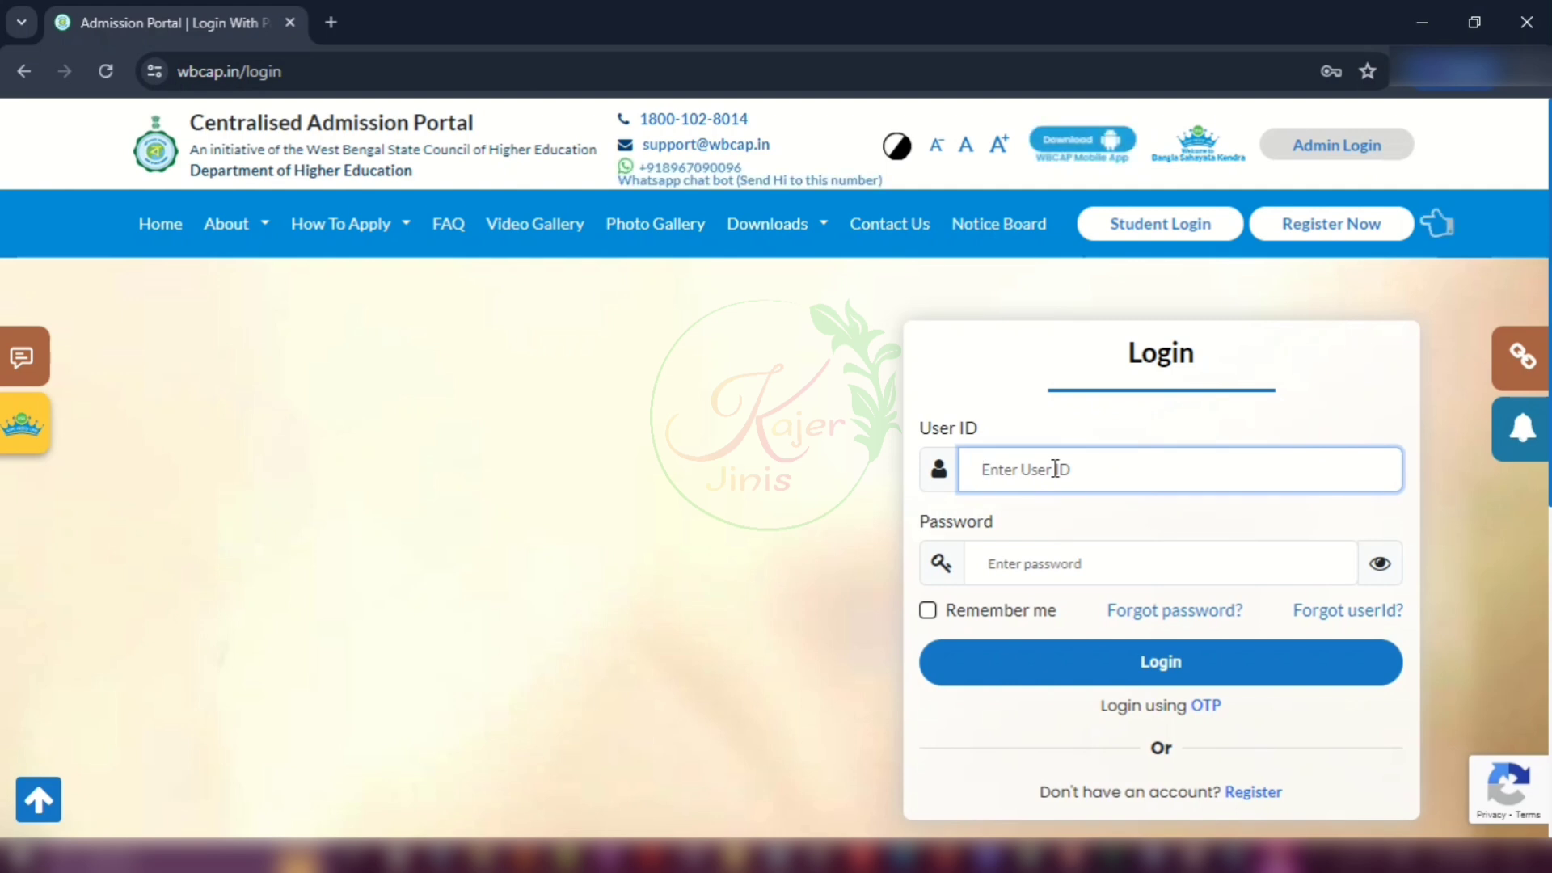
click(1050, 562)
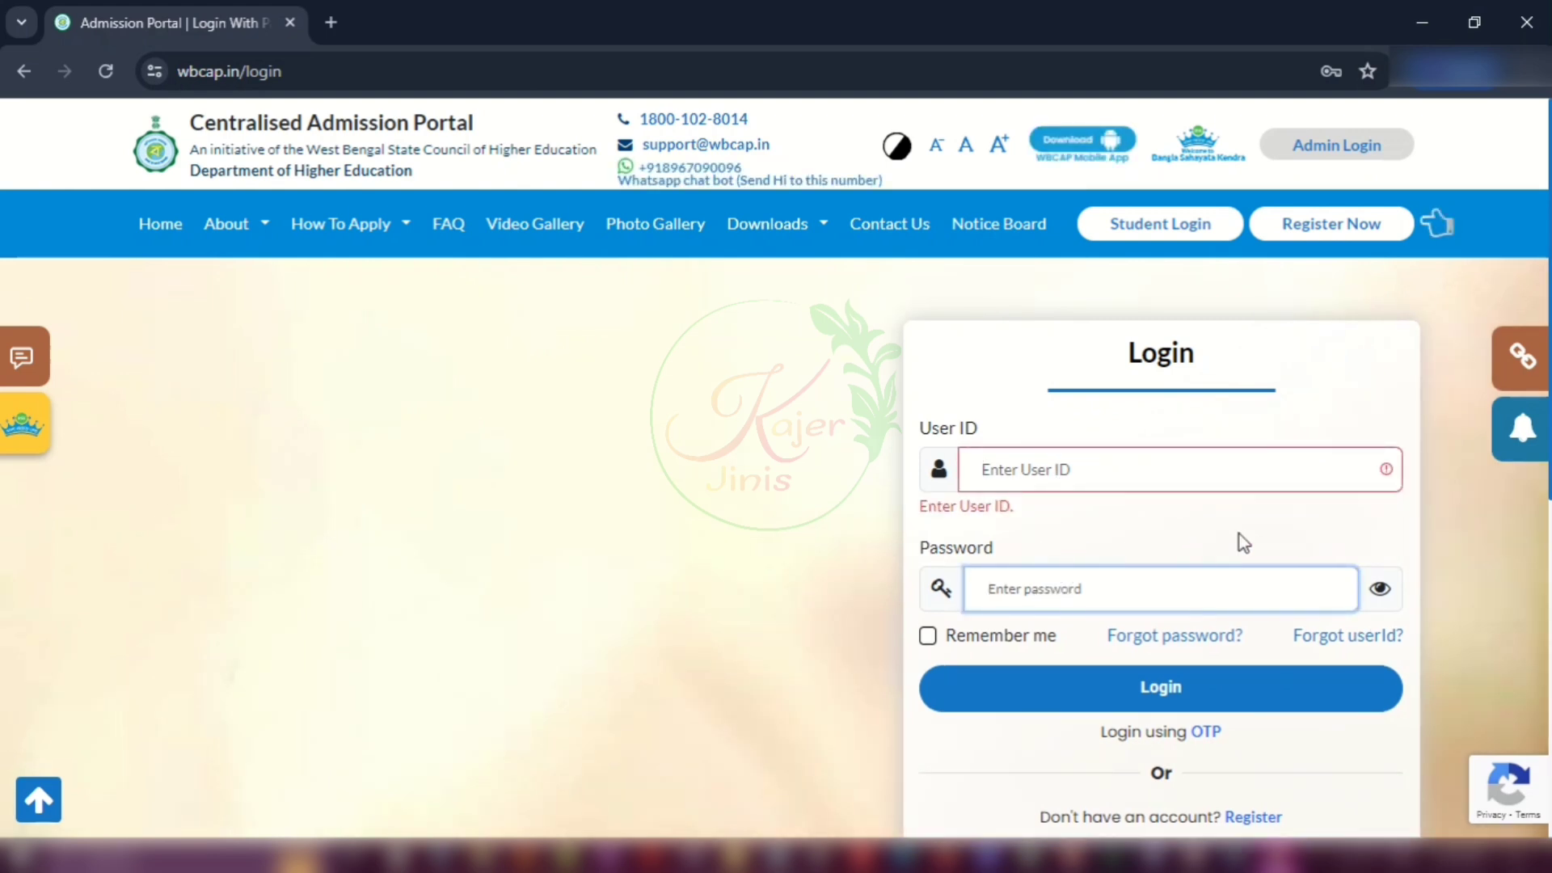
click(1087, 468)
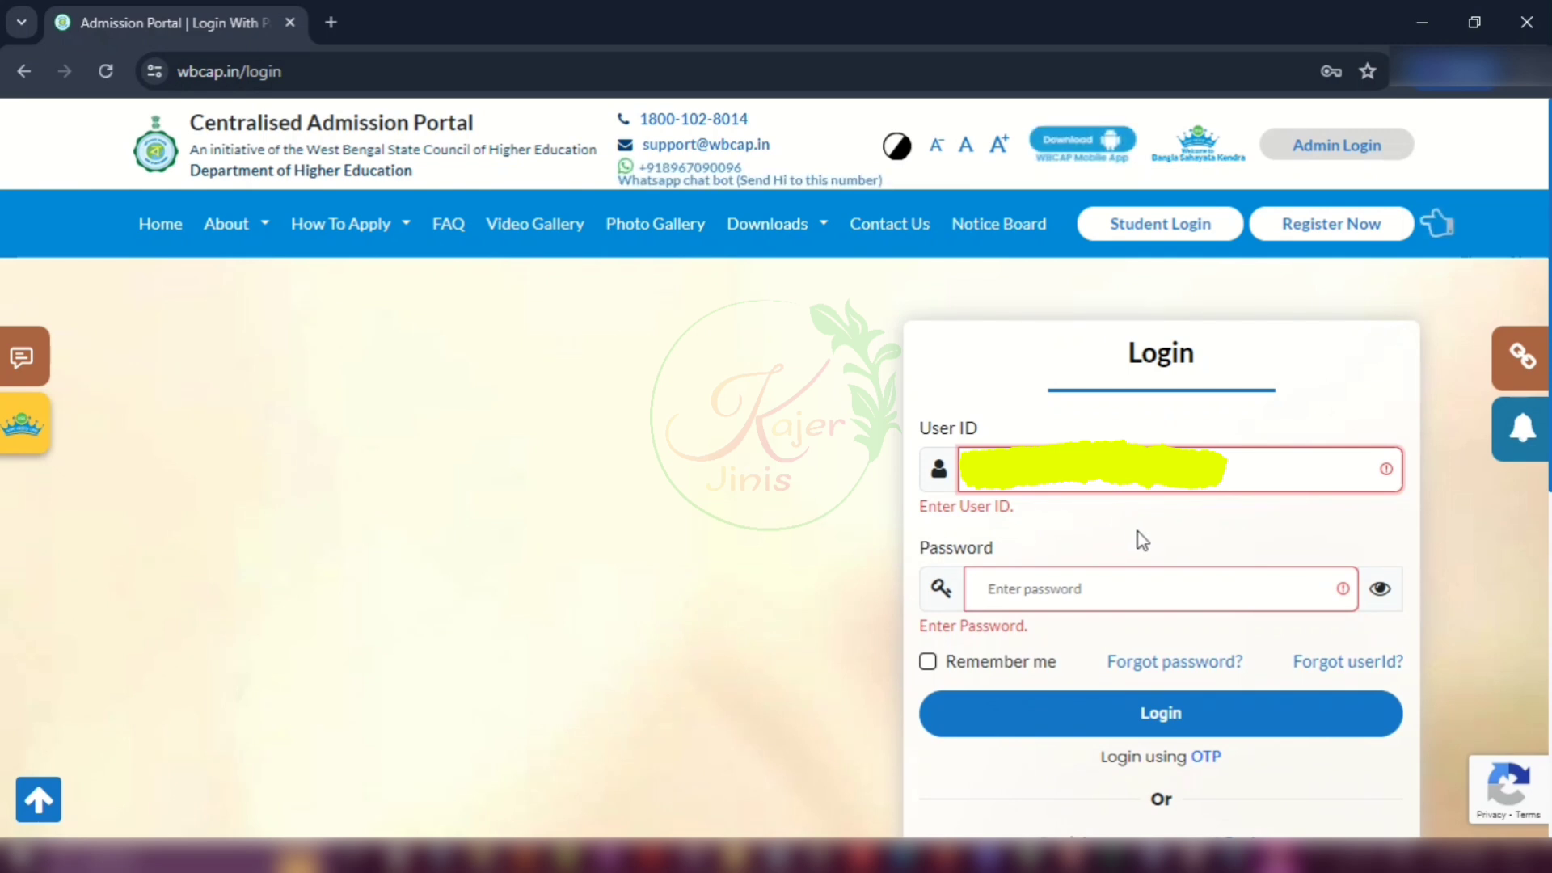
click(1056, 563)
key(ctrl+v)
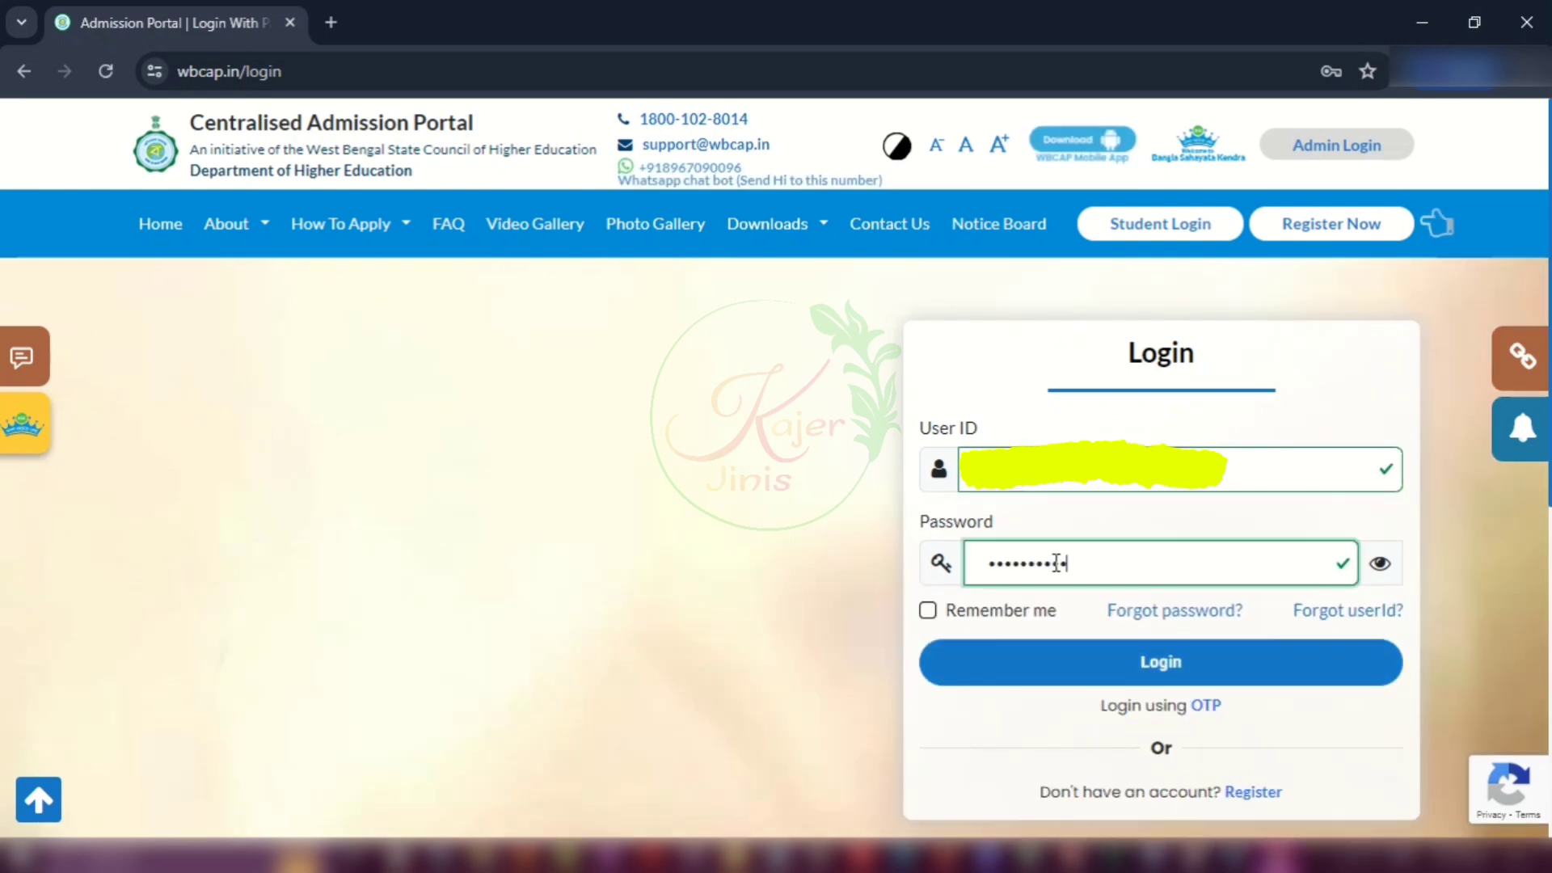
click(1180, 659)
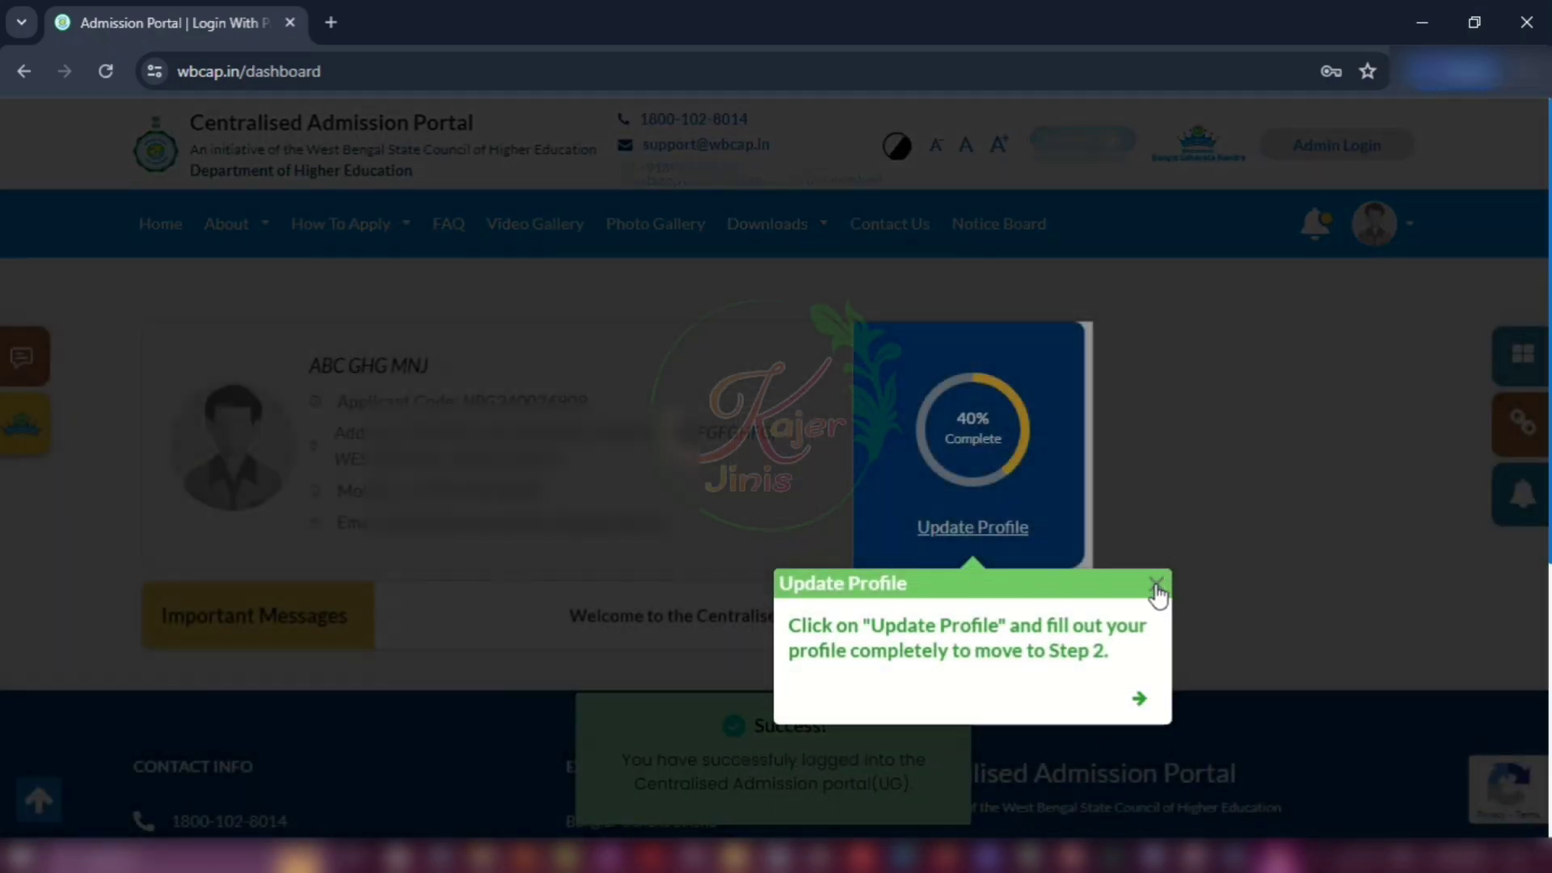
Step: Close the Update Profile tip and follow the Update Profile link
click(1156, 584)
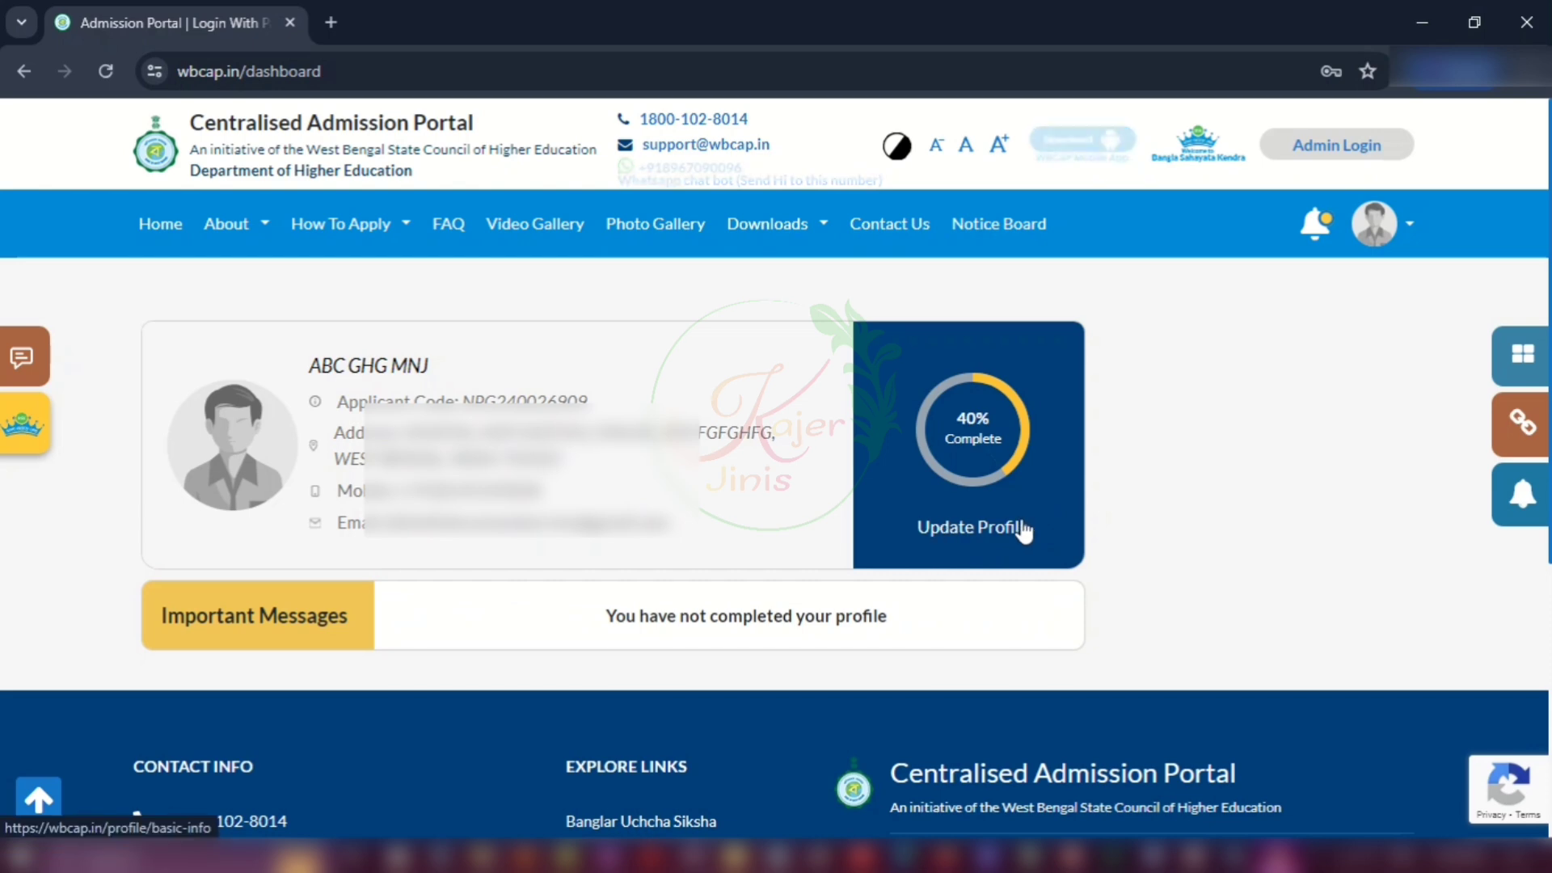
click(943, 527)
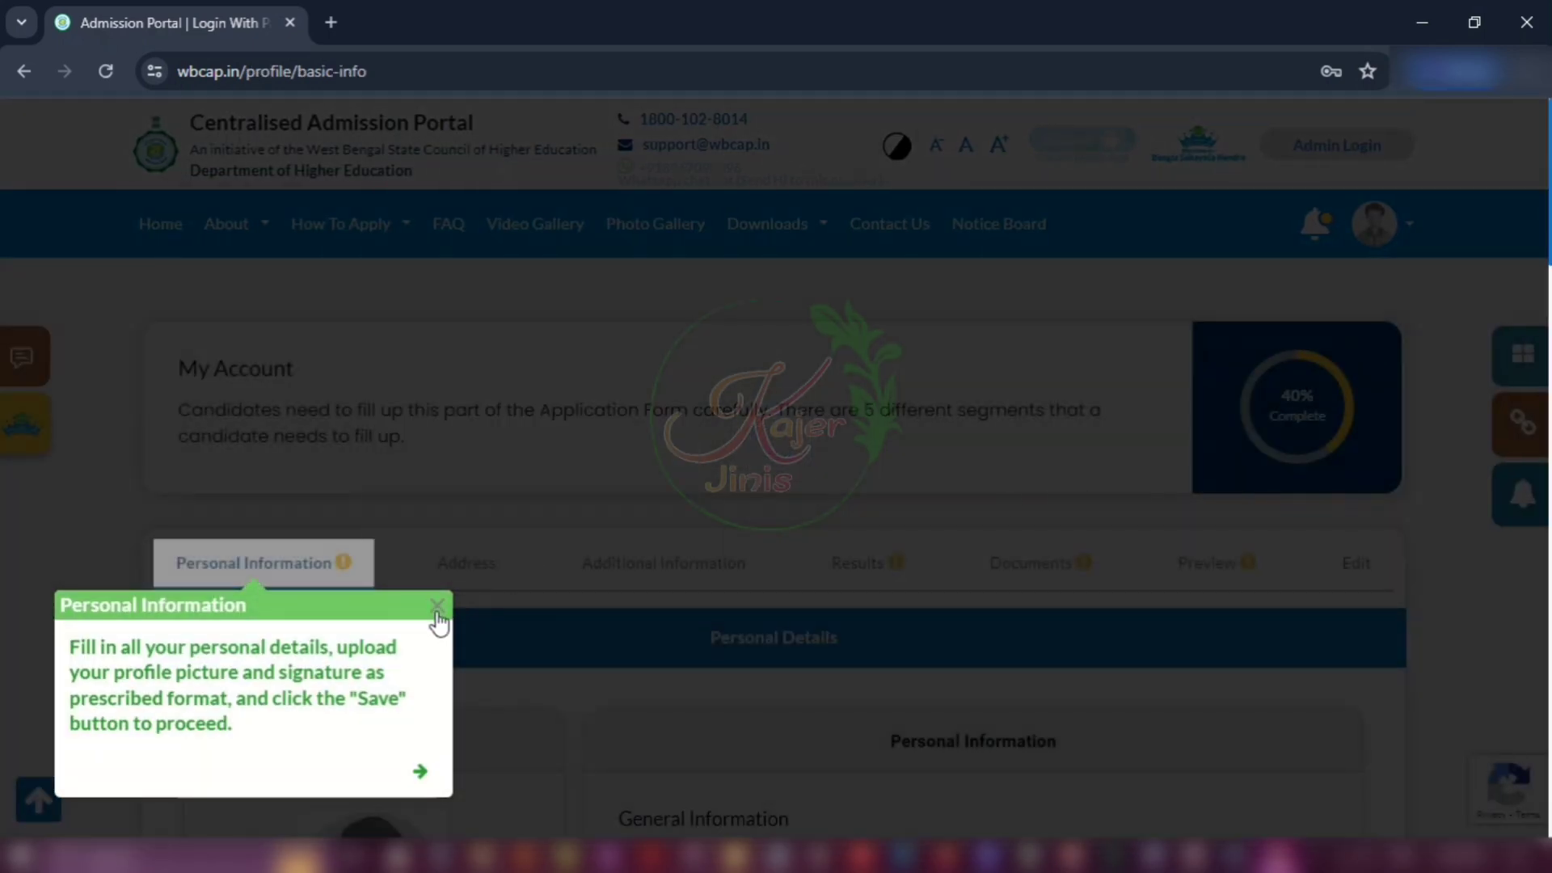
Step: Close the Personal Information tour and switch to the Edit tab of the form
click(437, 606)
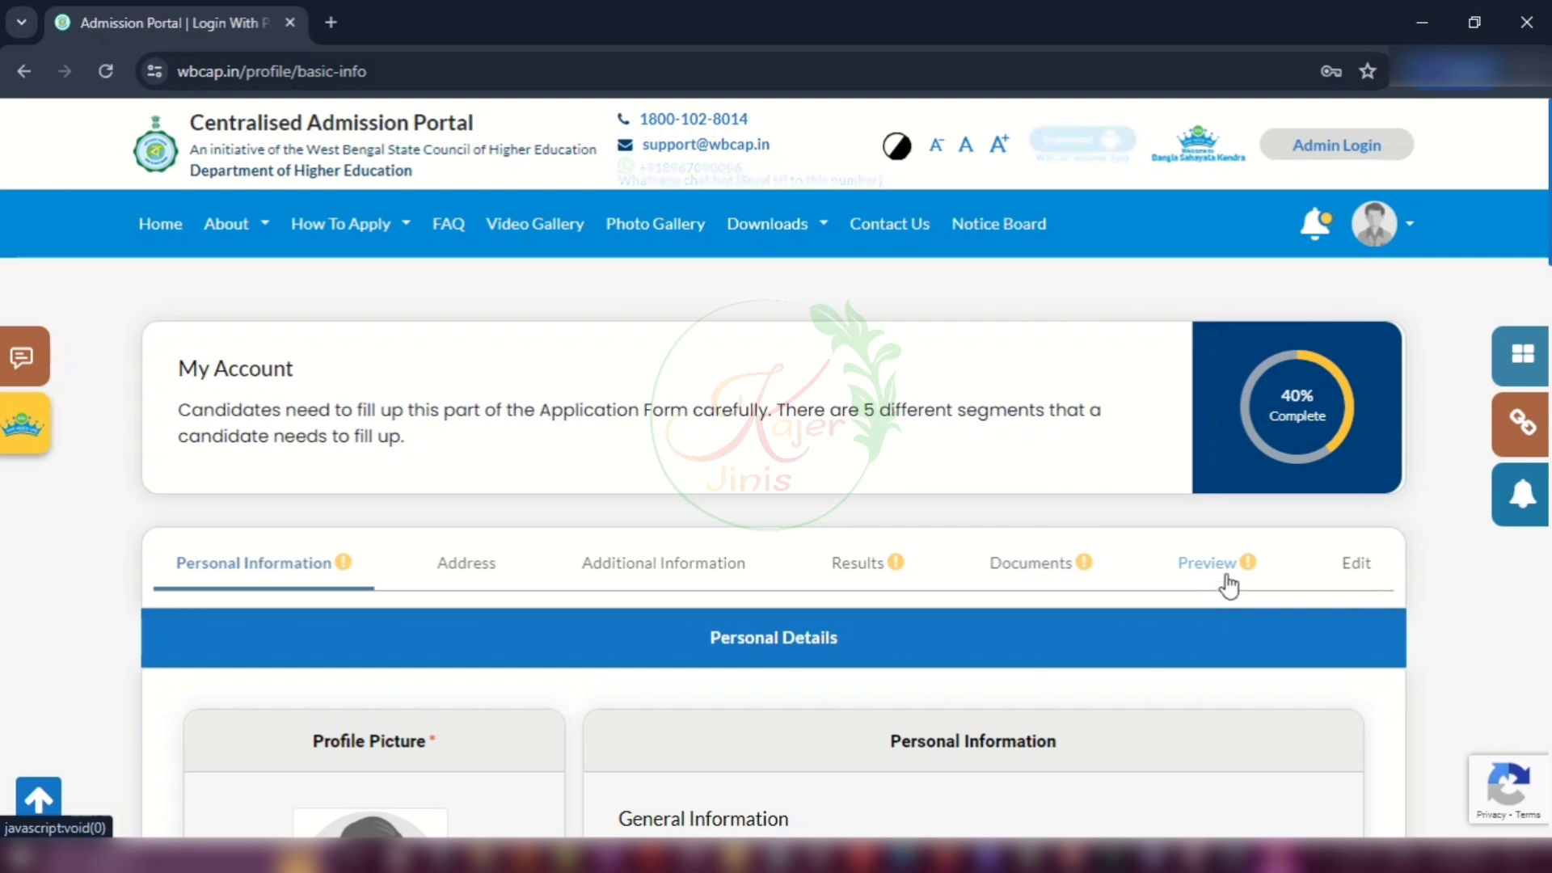
click(1374, 579)
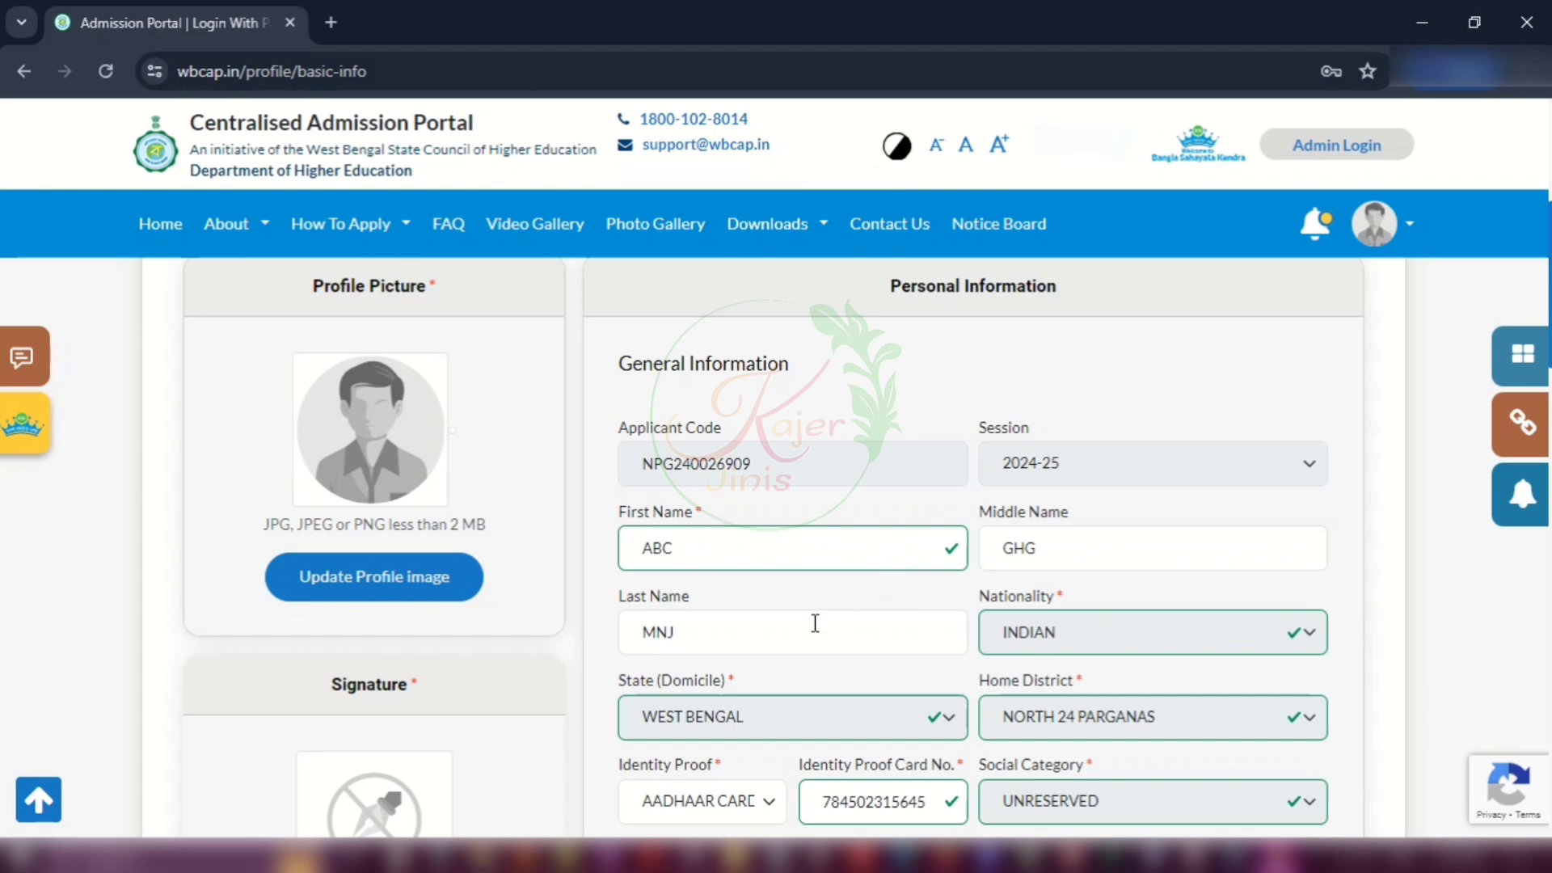
scroll(890, 572, down, 4)
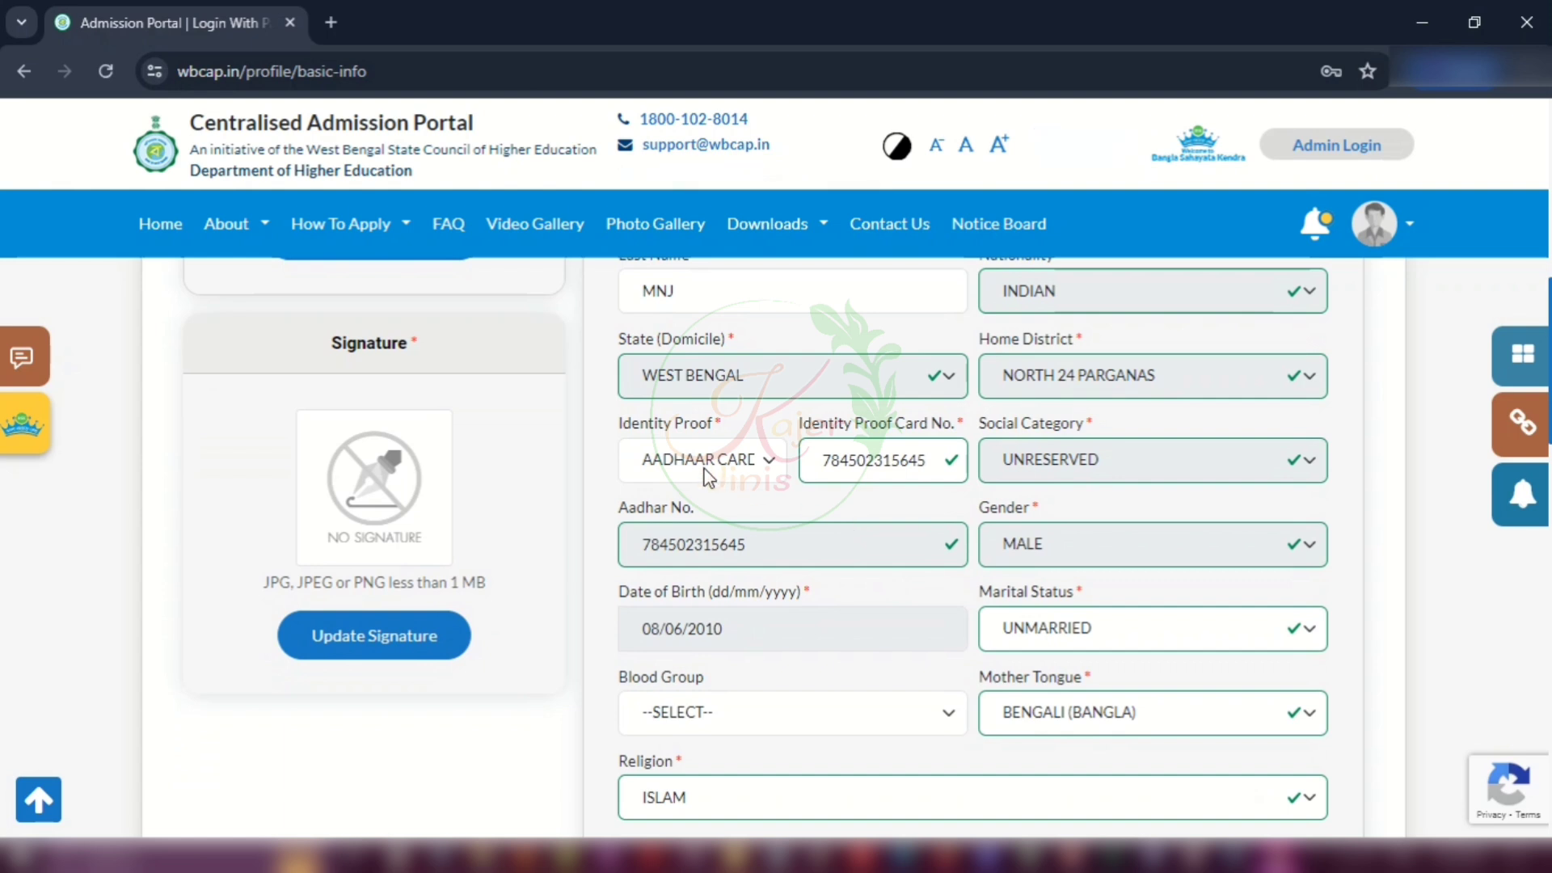
click(706, 473)
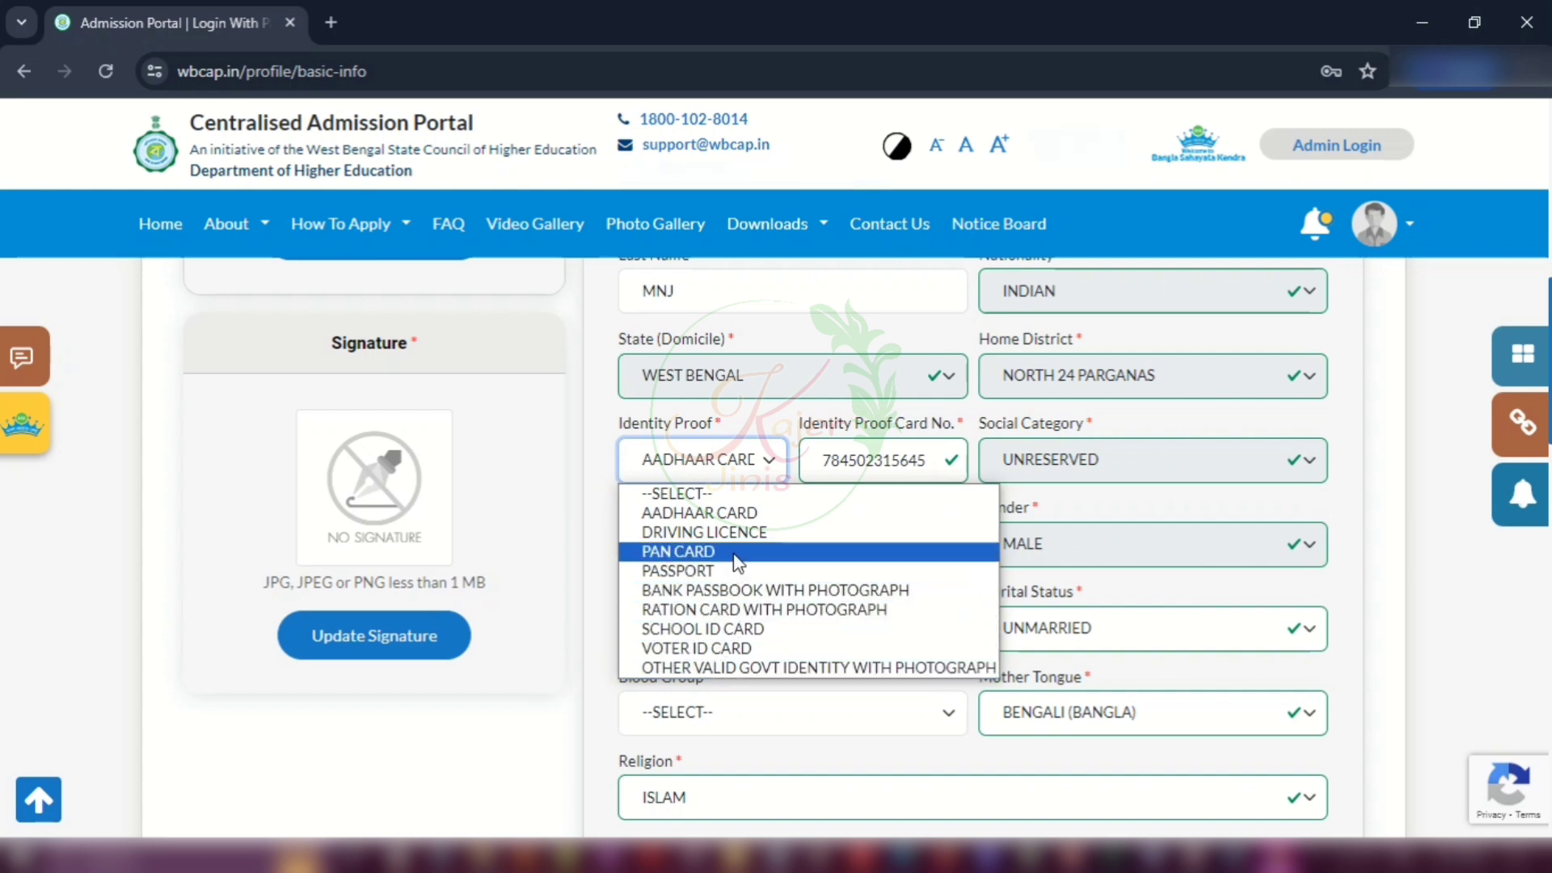
click(699, 513)
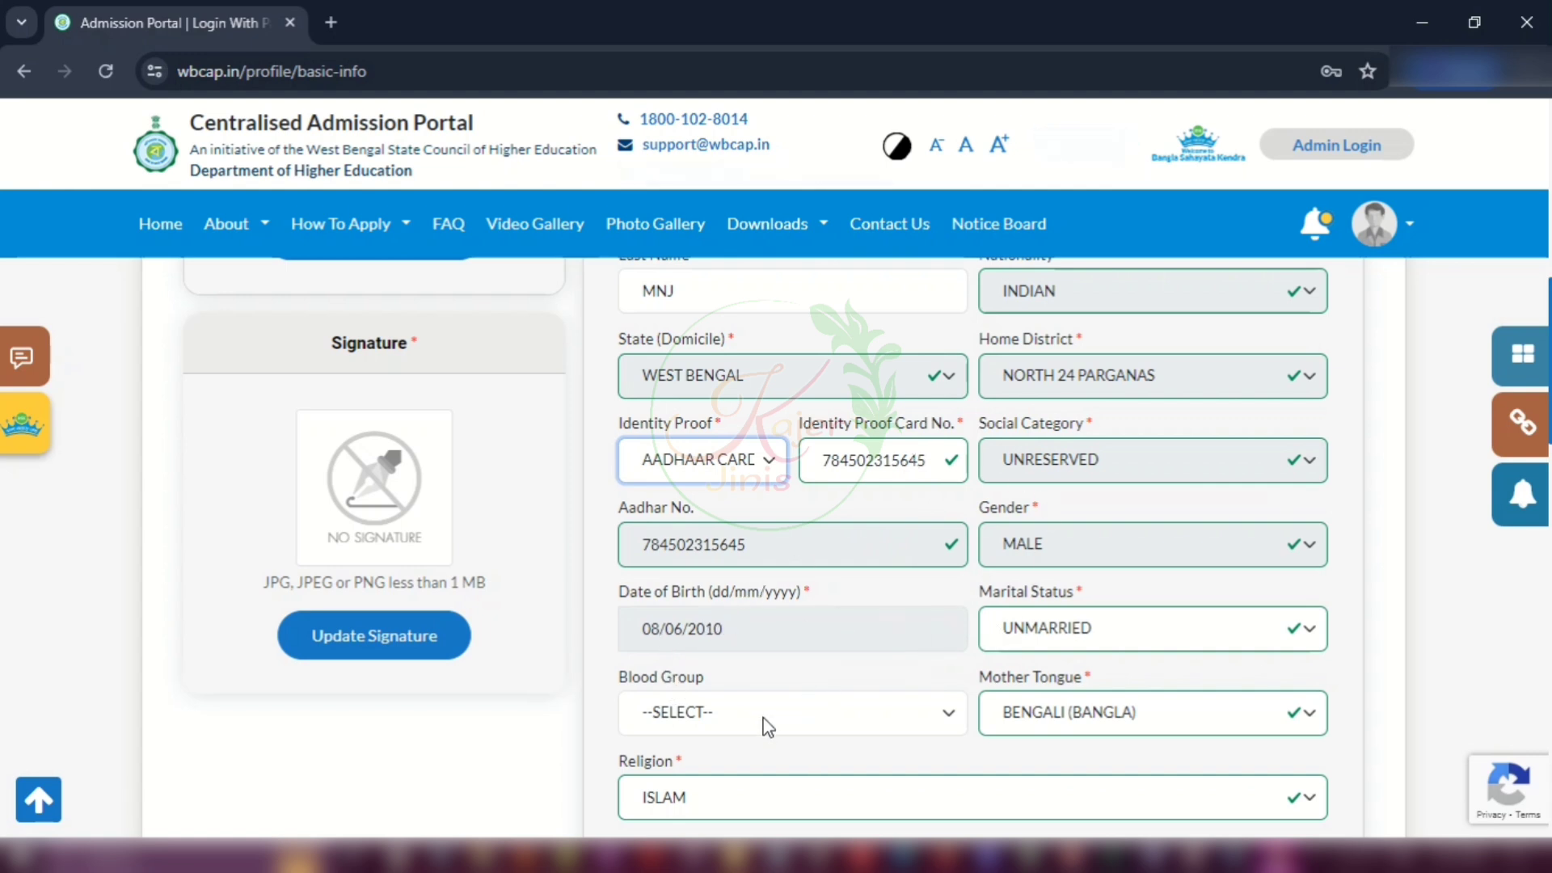
click(693, 716)
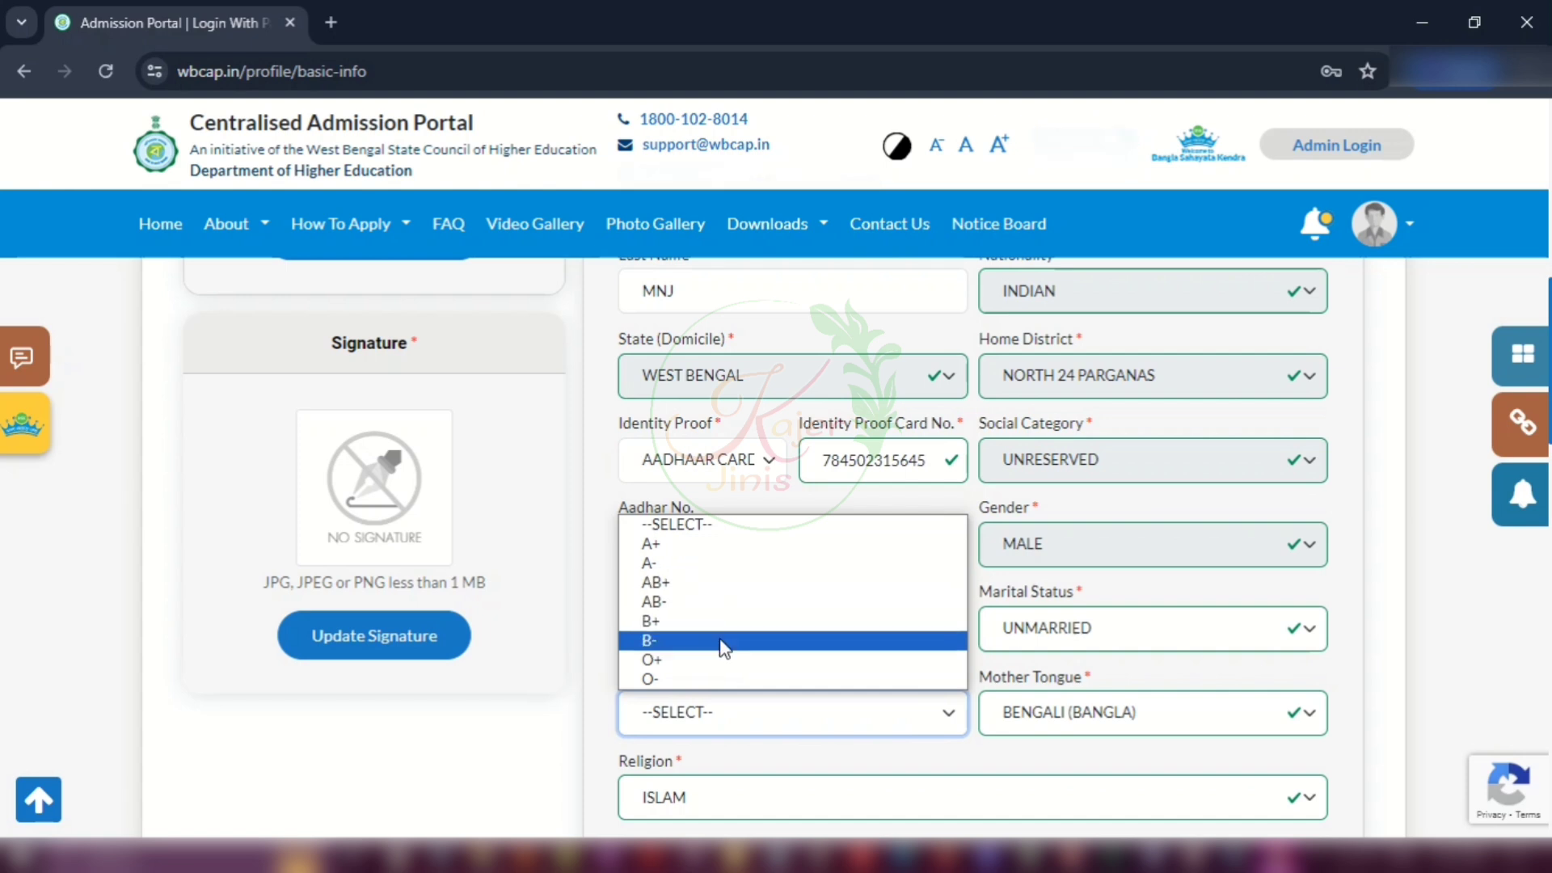
click(594, 662)
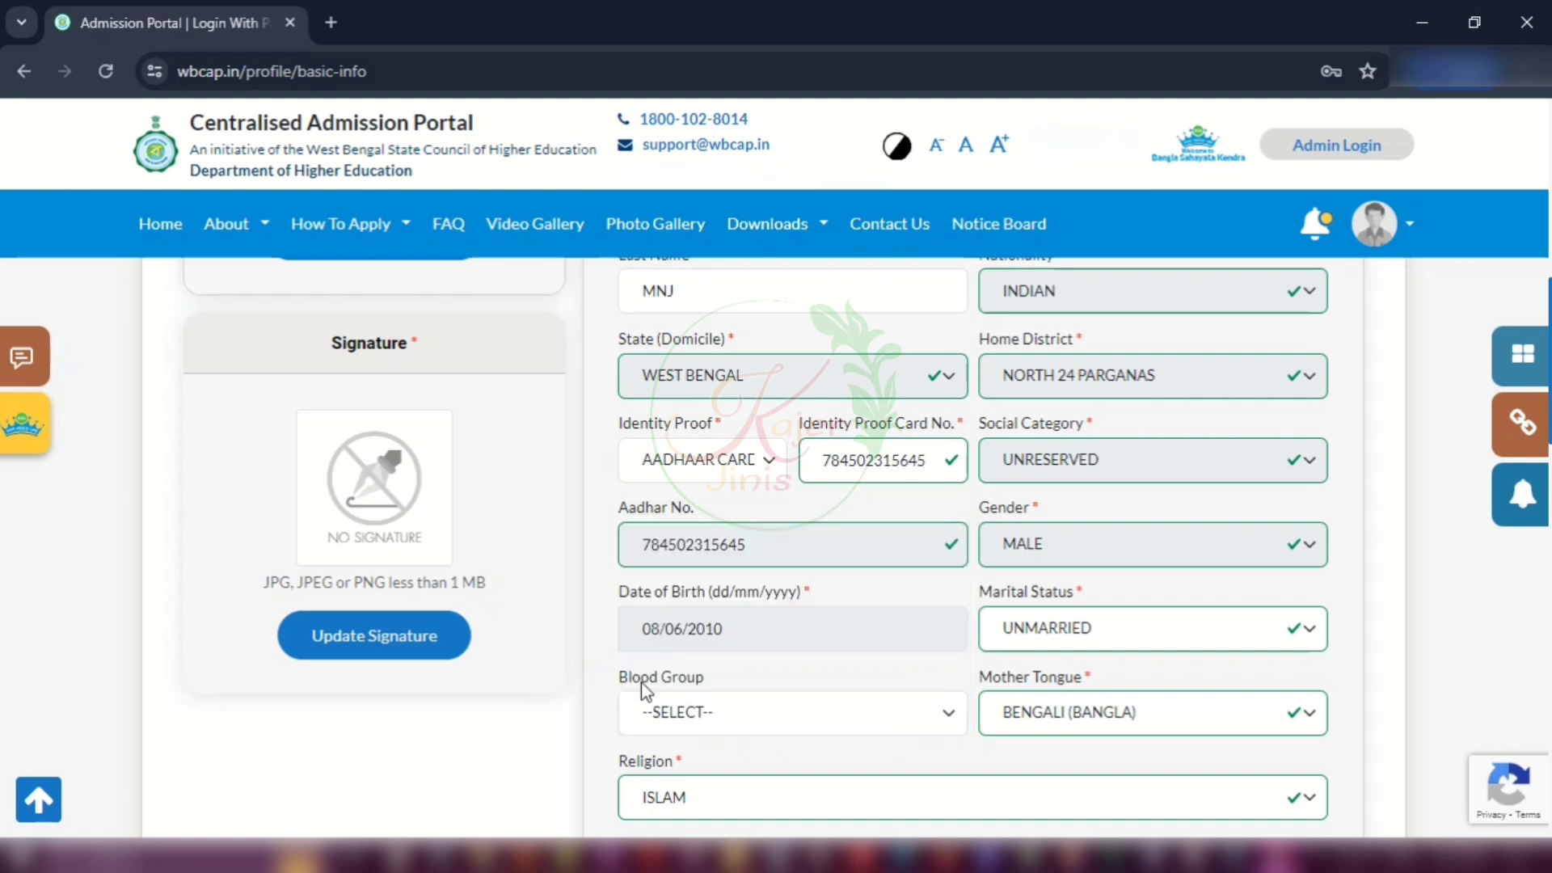
click(1118, 718)
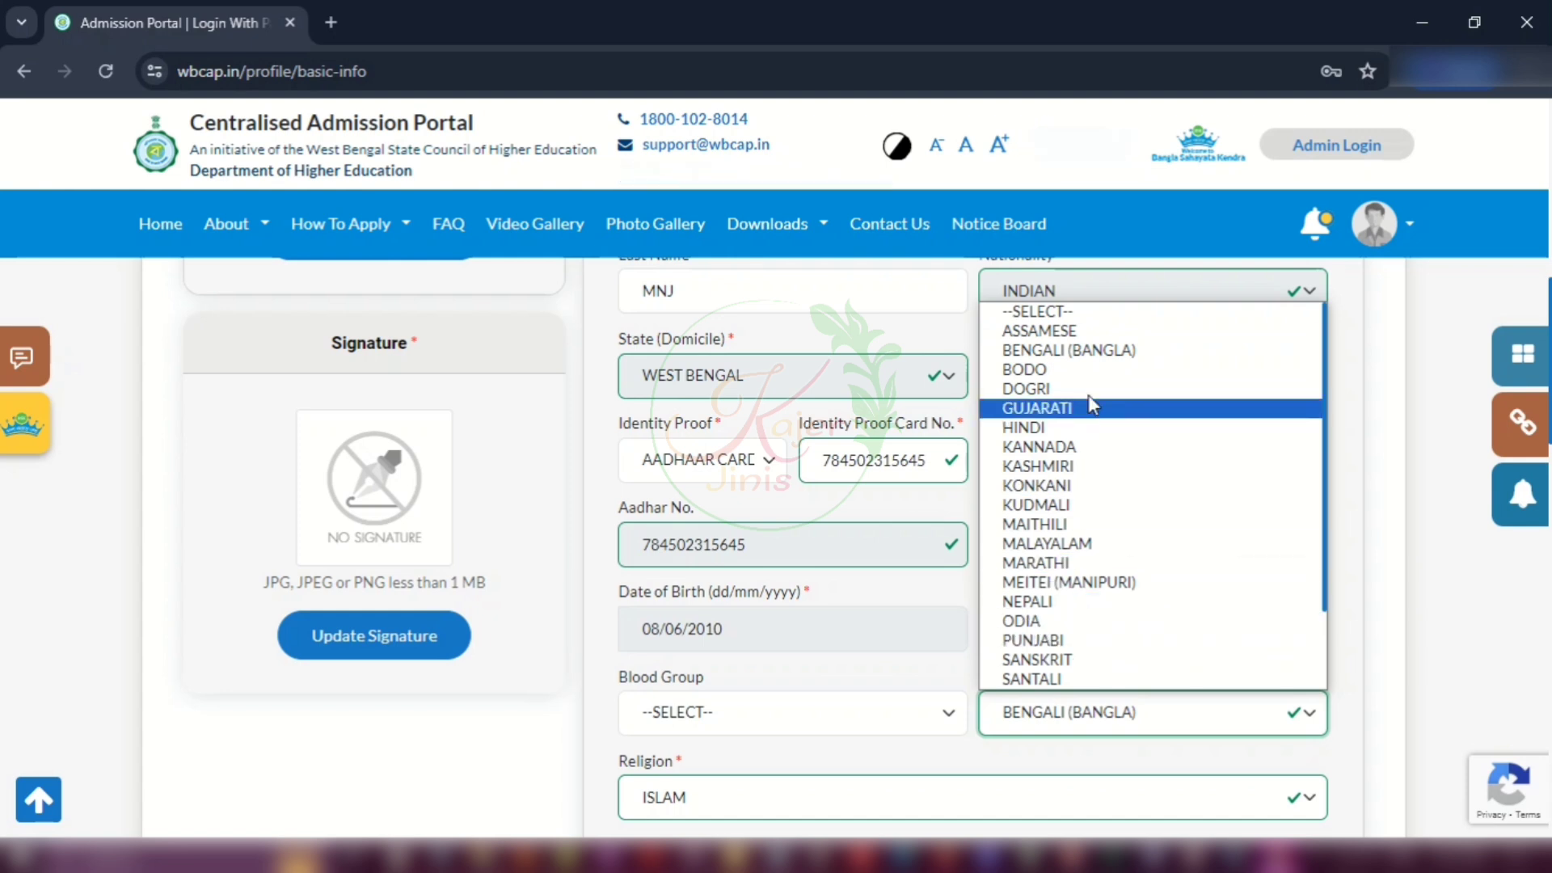
click(1030, 349)
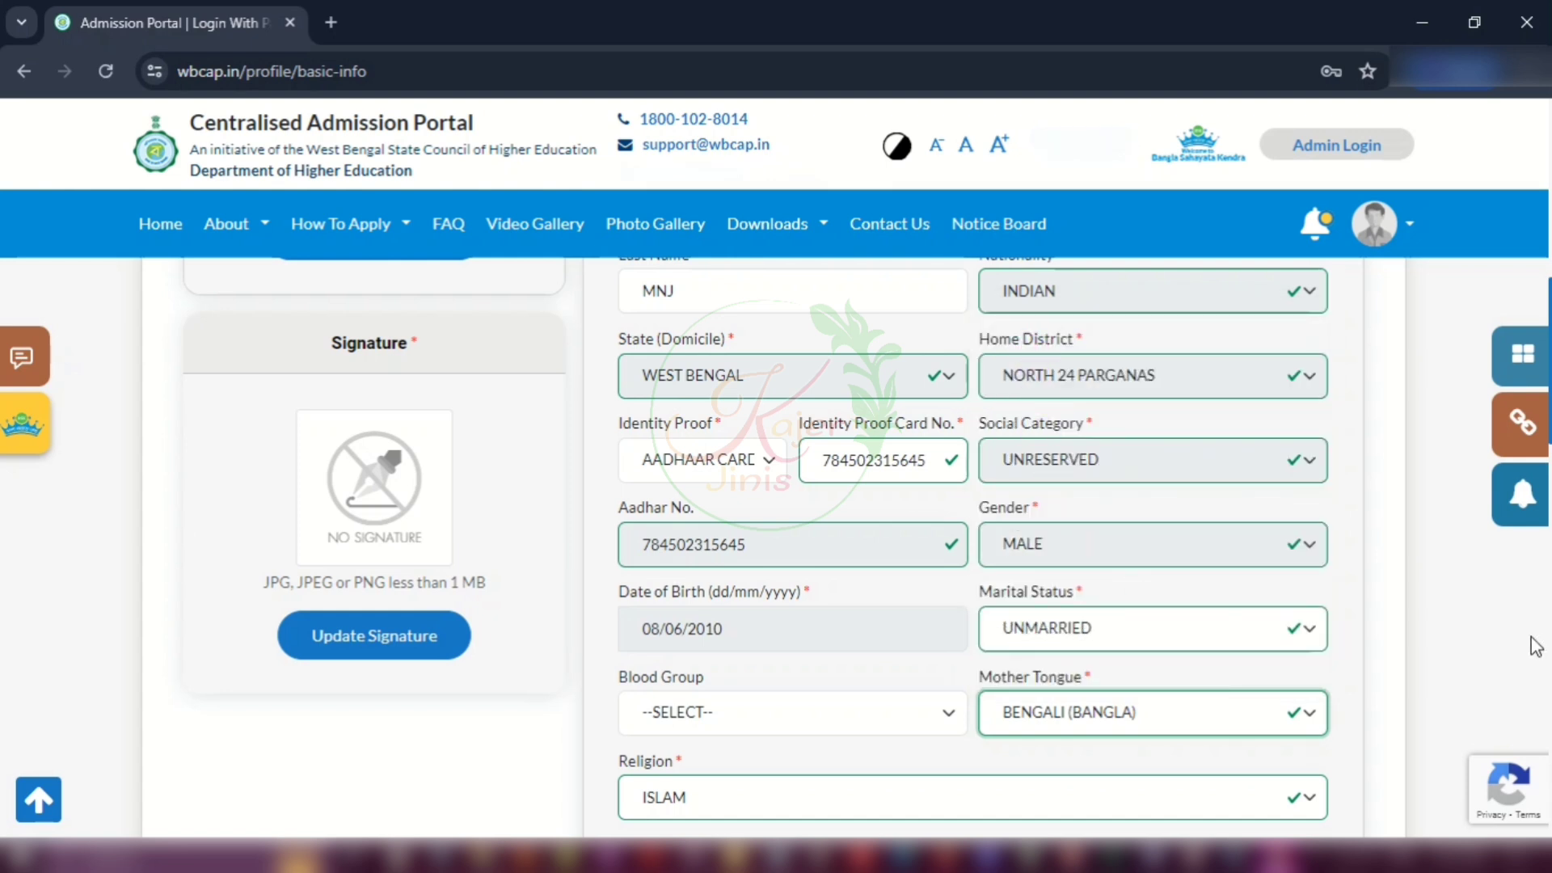
scroll(1050, 558, down, 3)
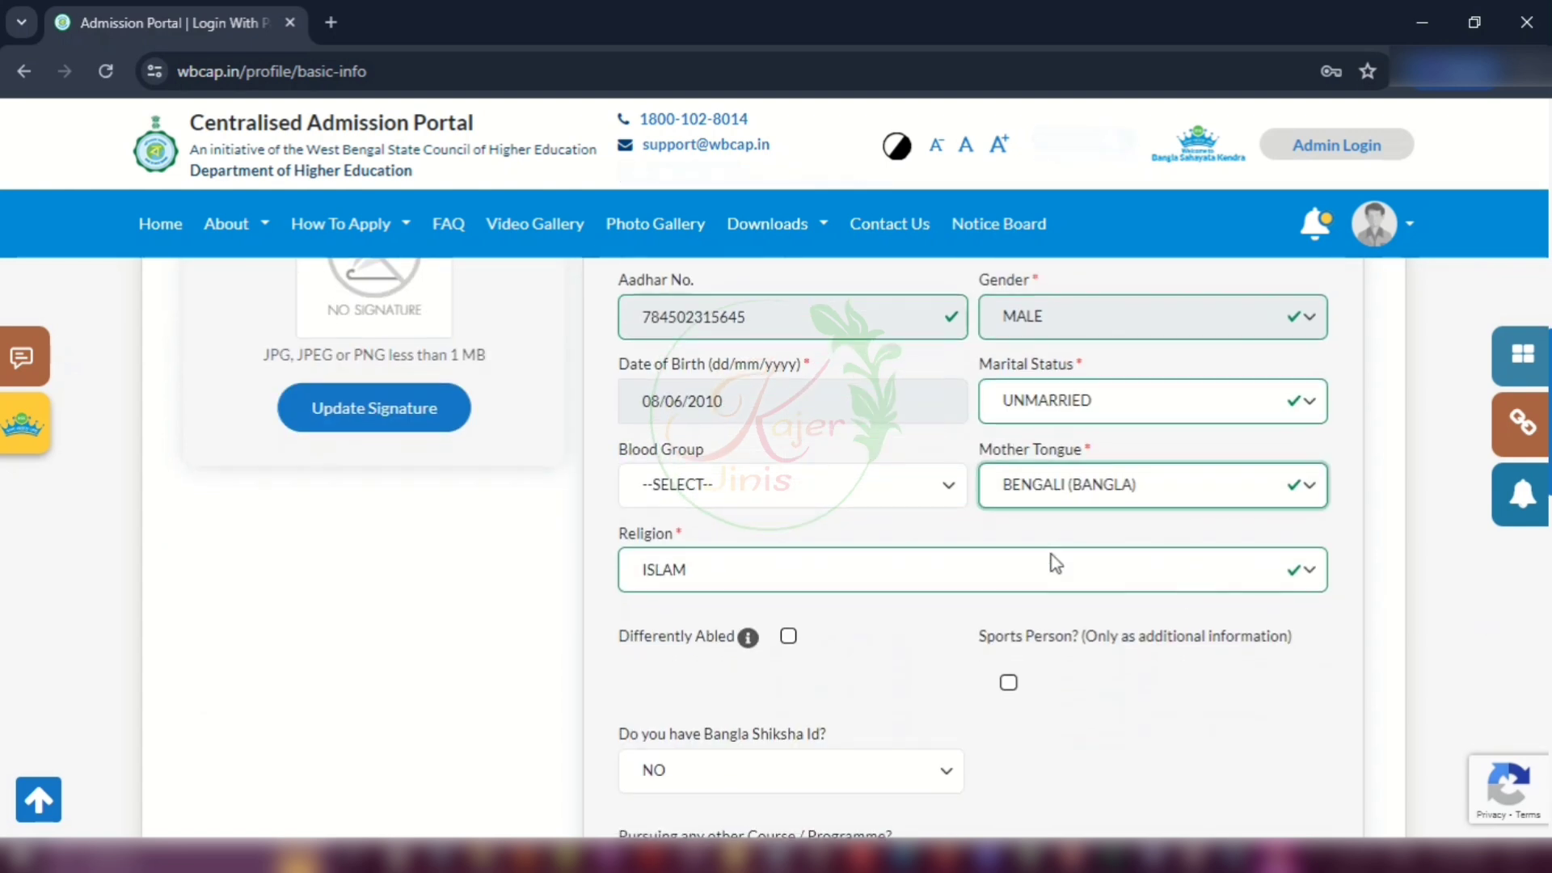
click(803, 571)
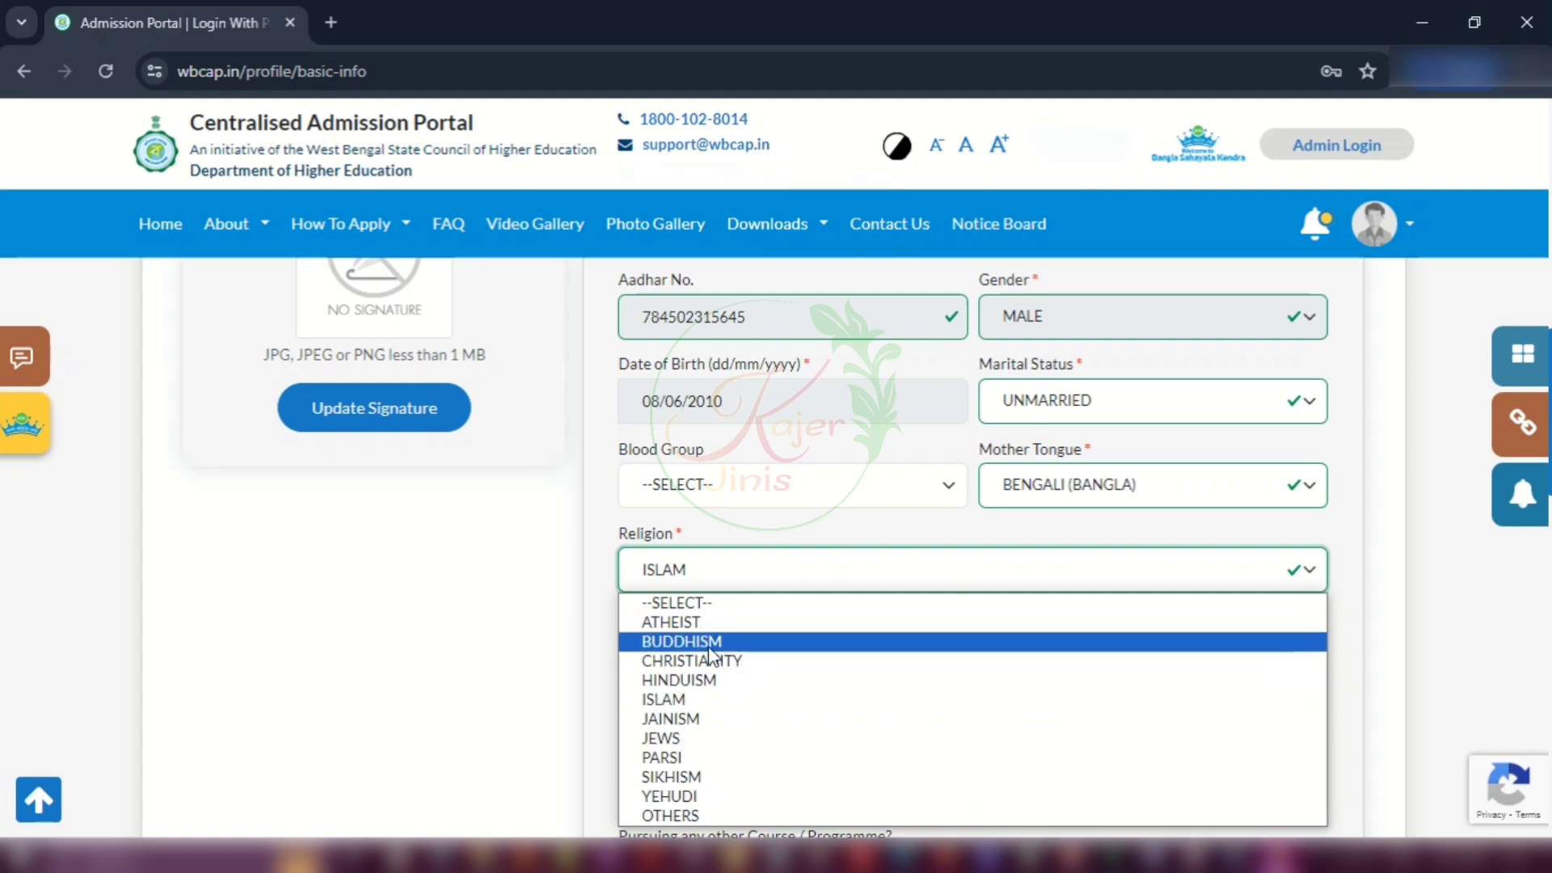
click(675, 699)
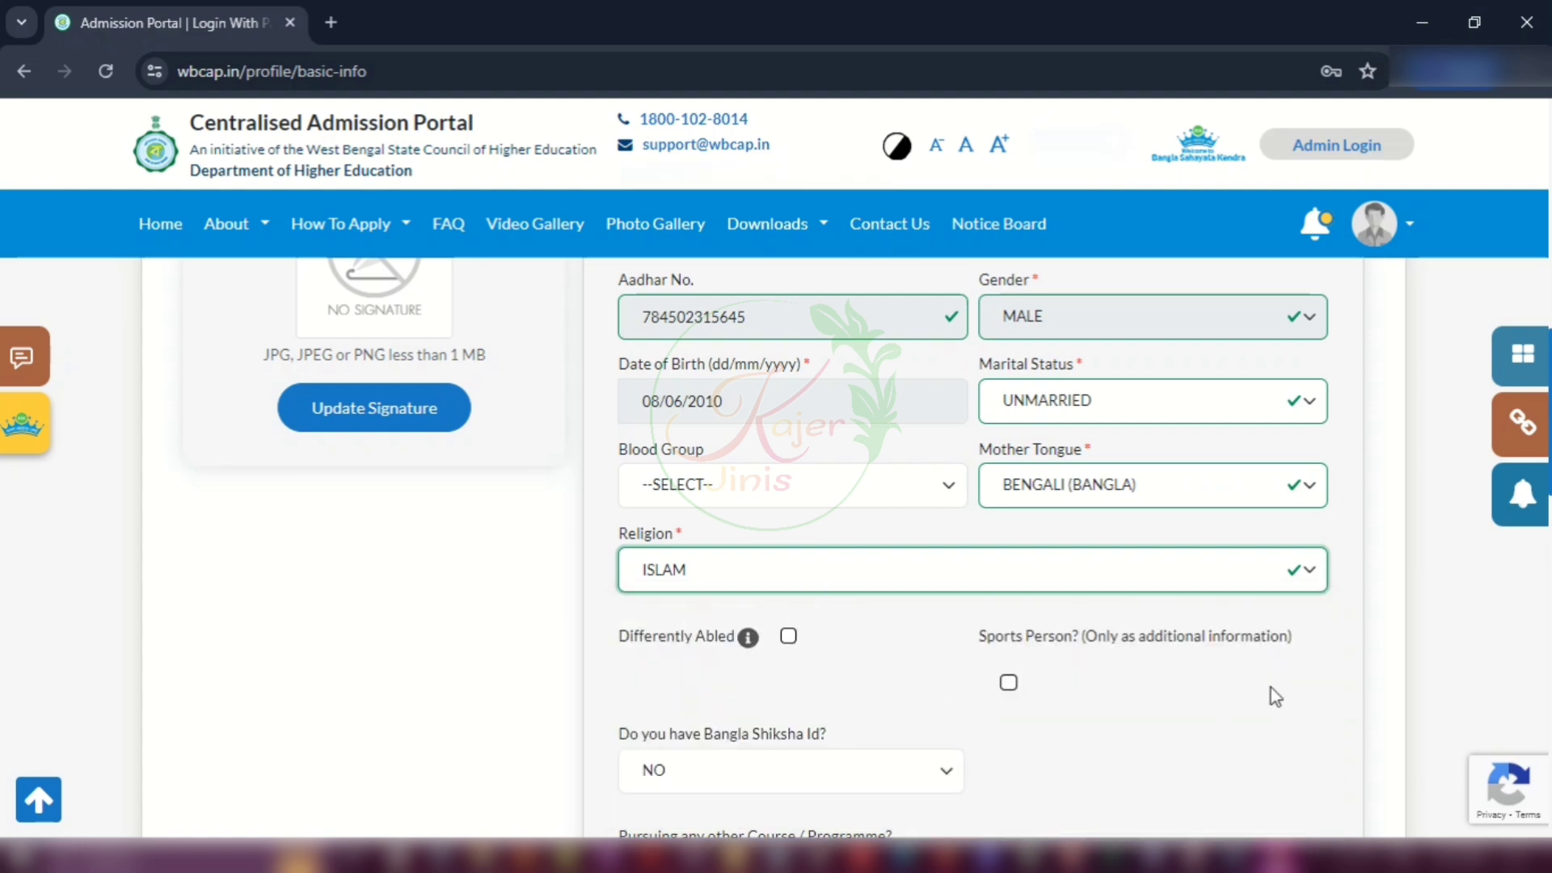
scroll(1267, 687, down, 3)
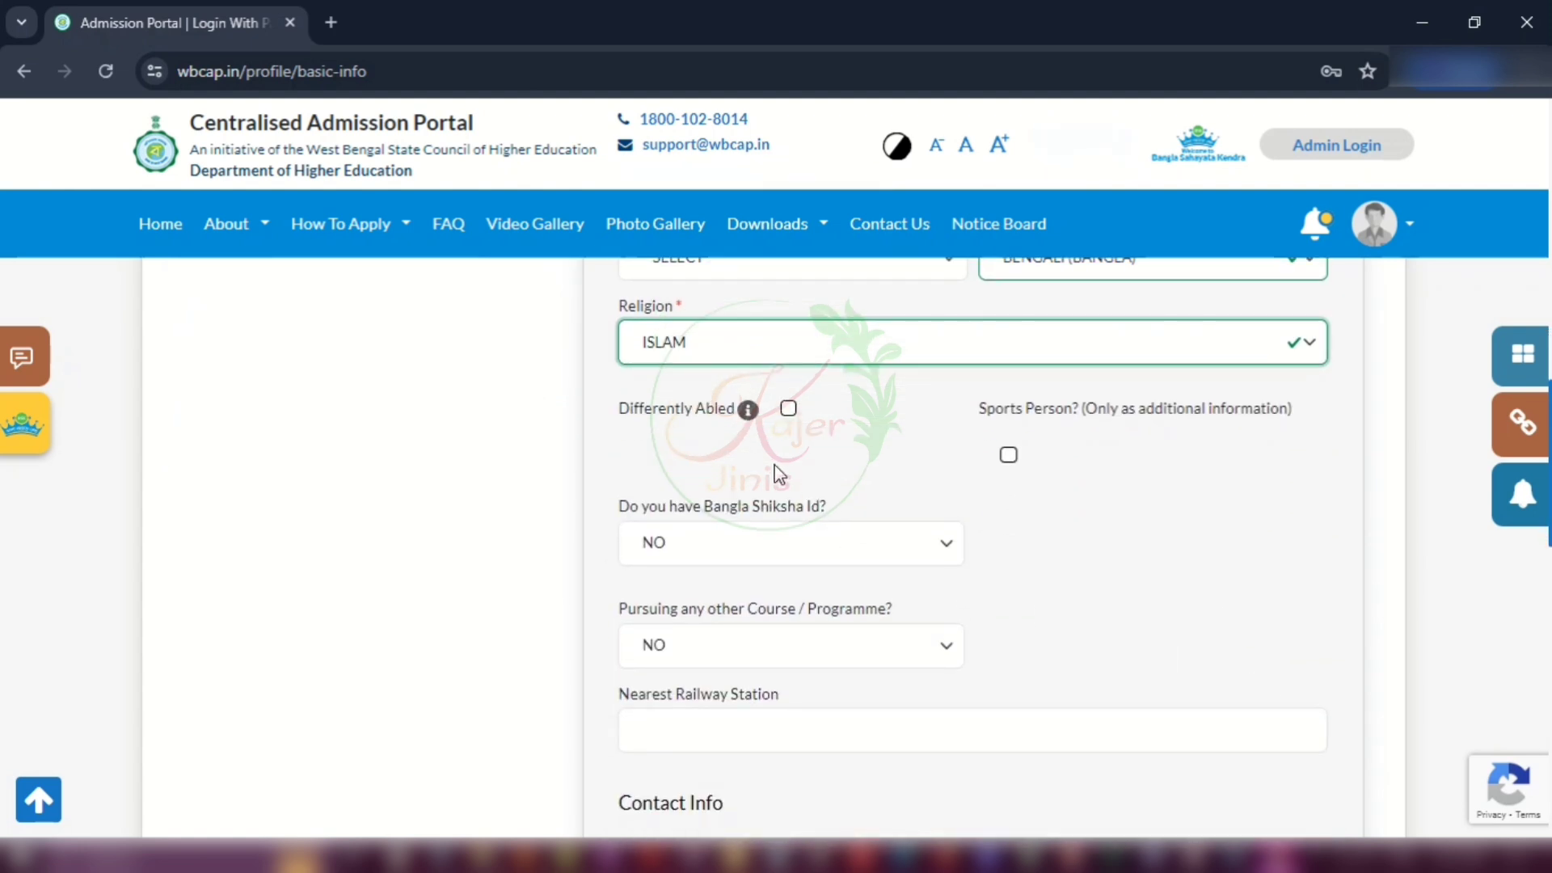
click(789, 409)
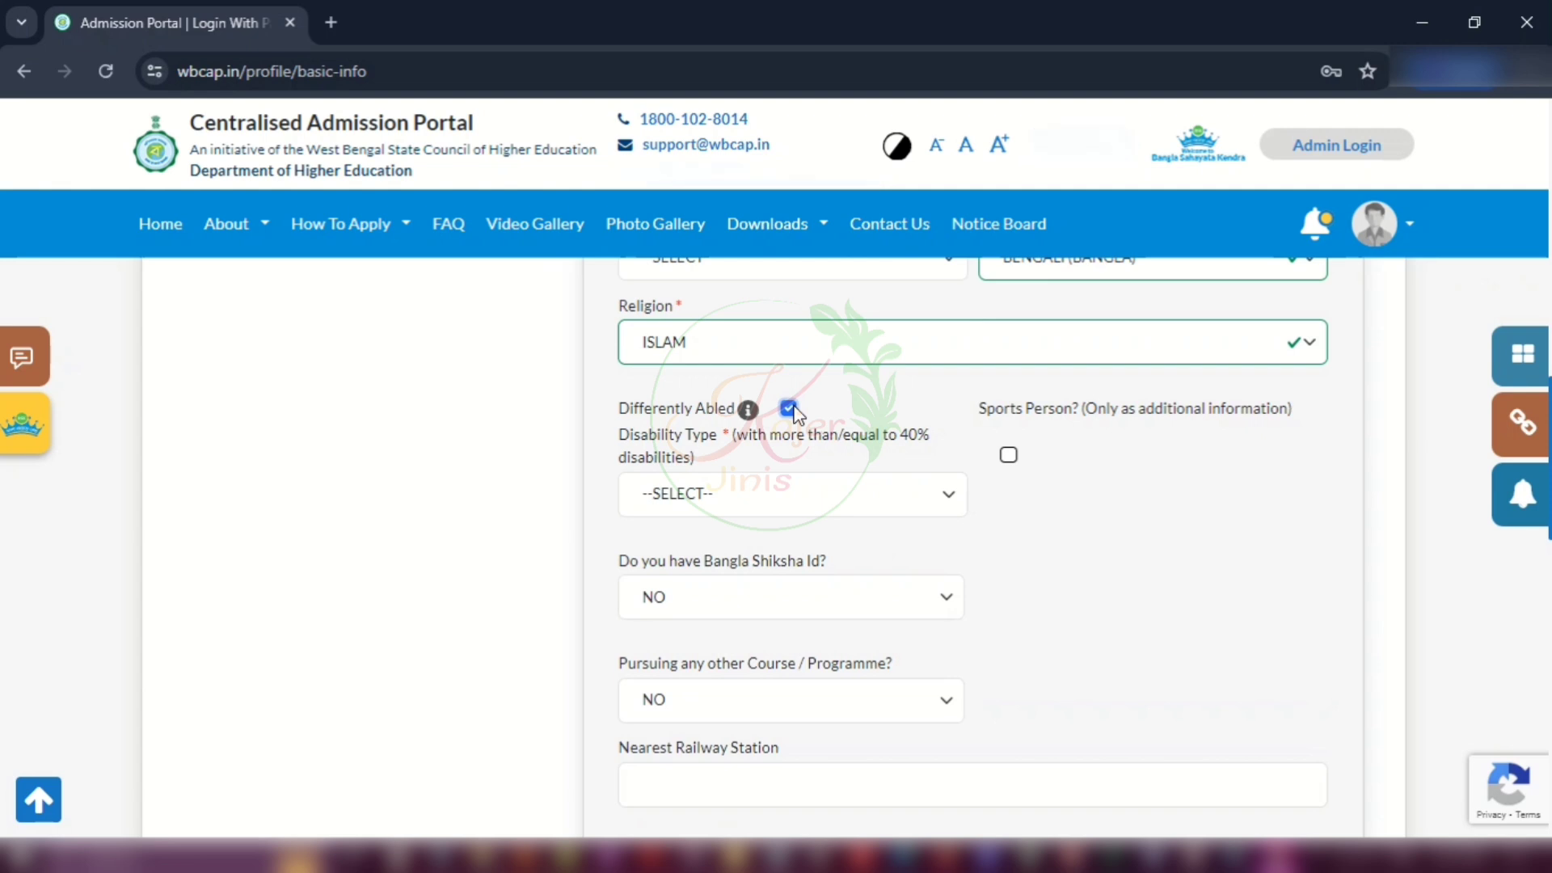
click(889, 494)
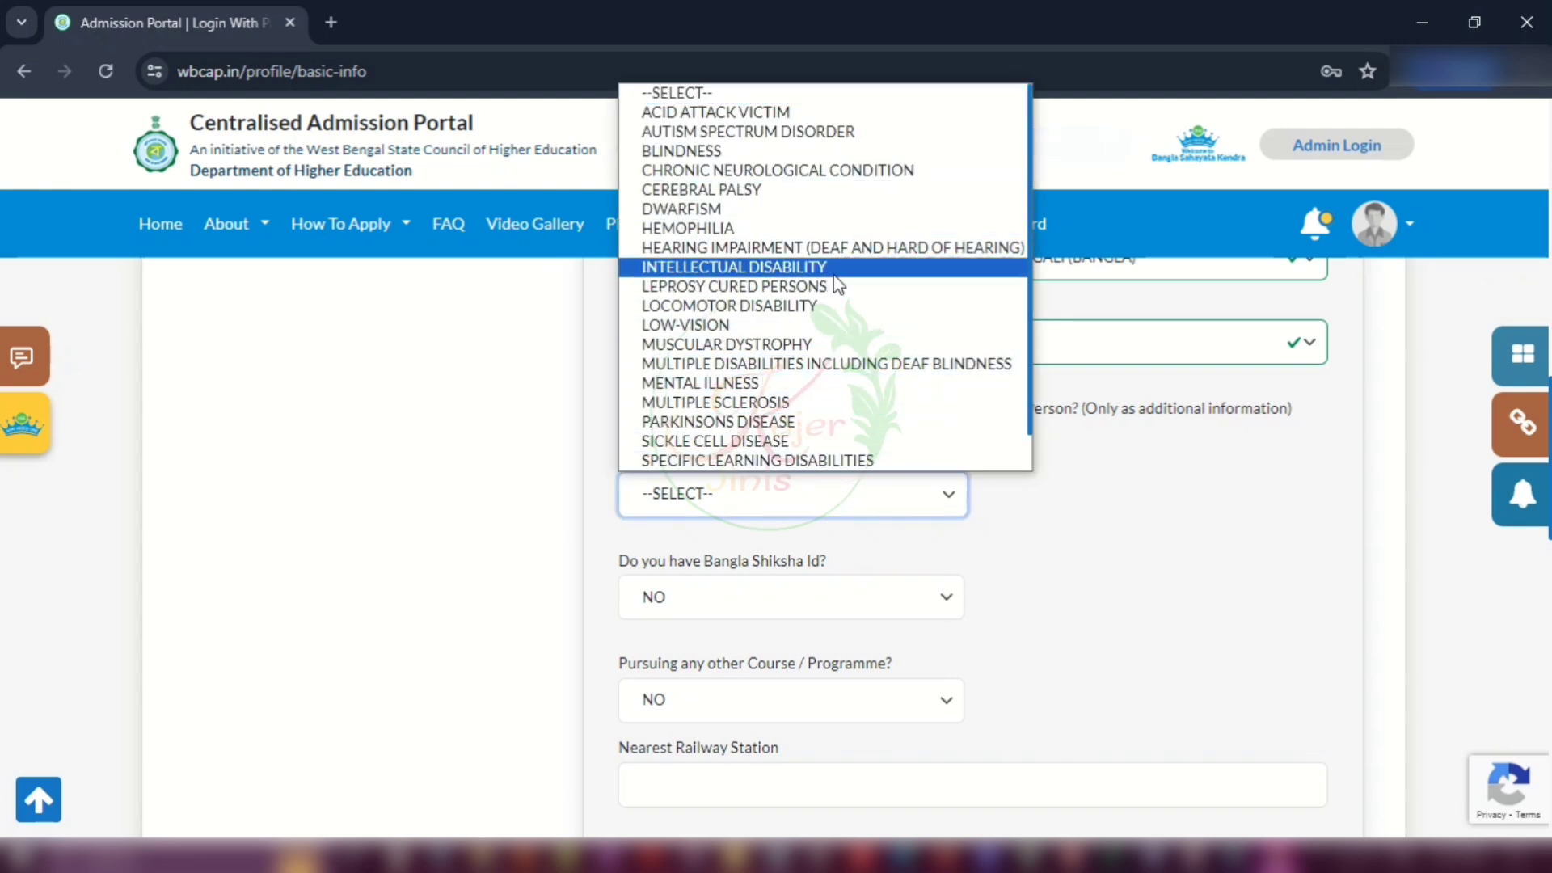
click(824, 489)
click(788, 409)
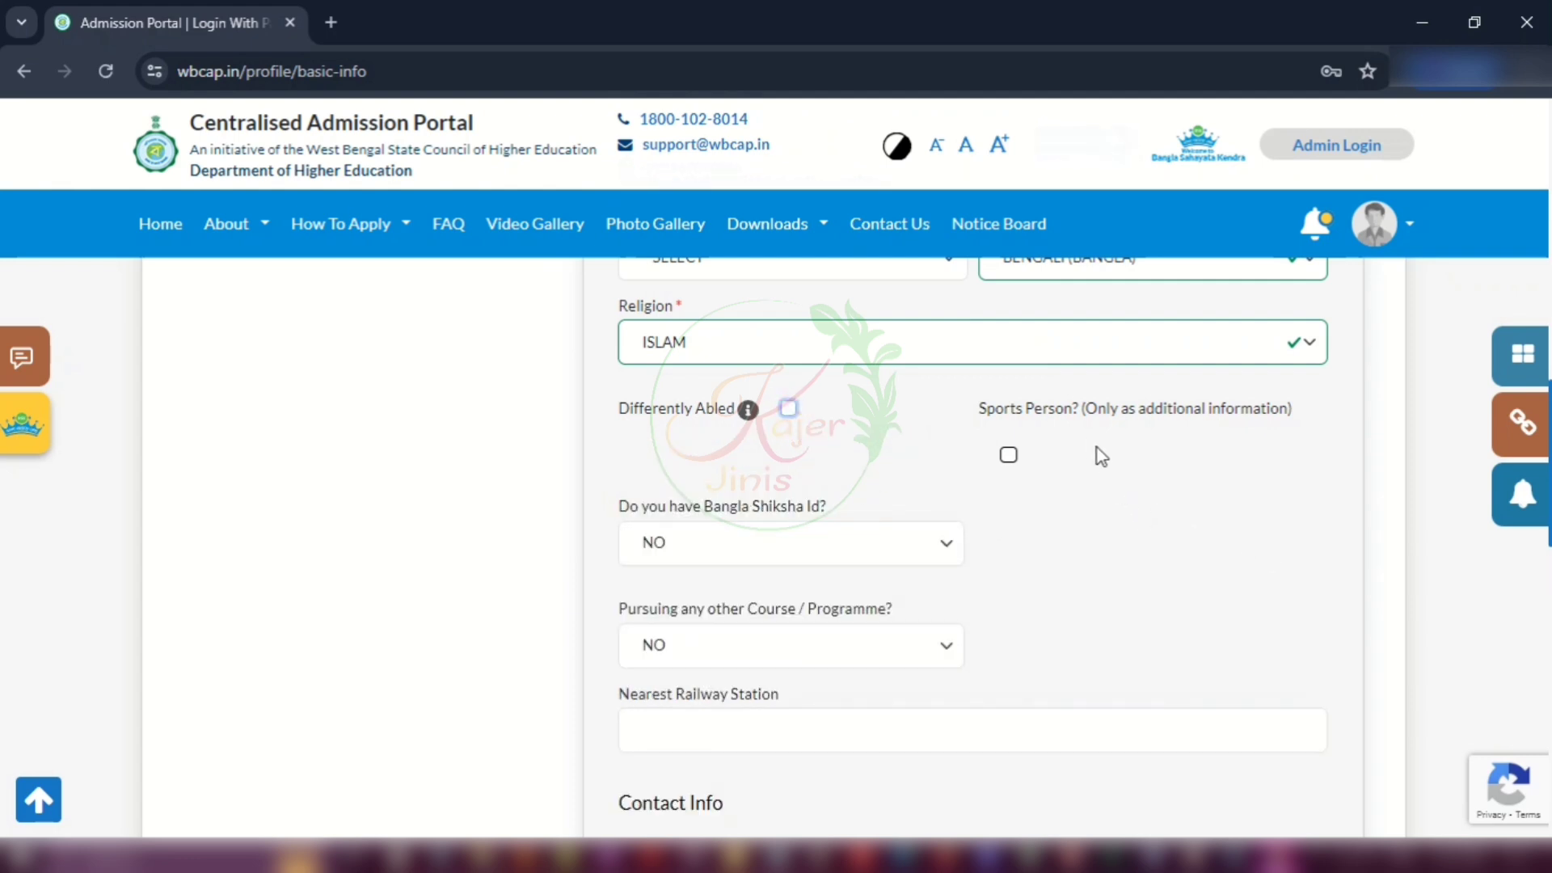
click(1008, 455)
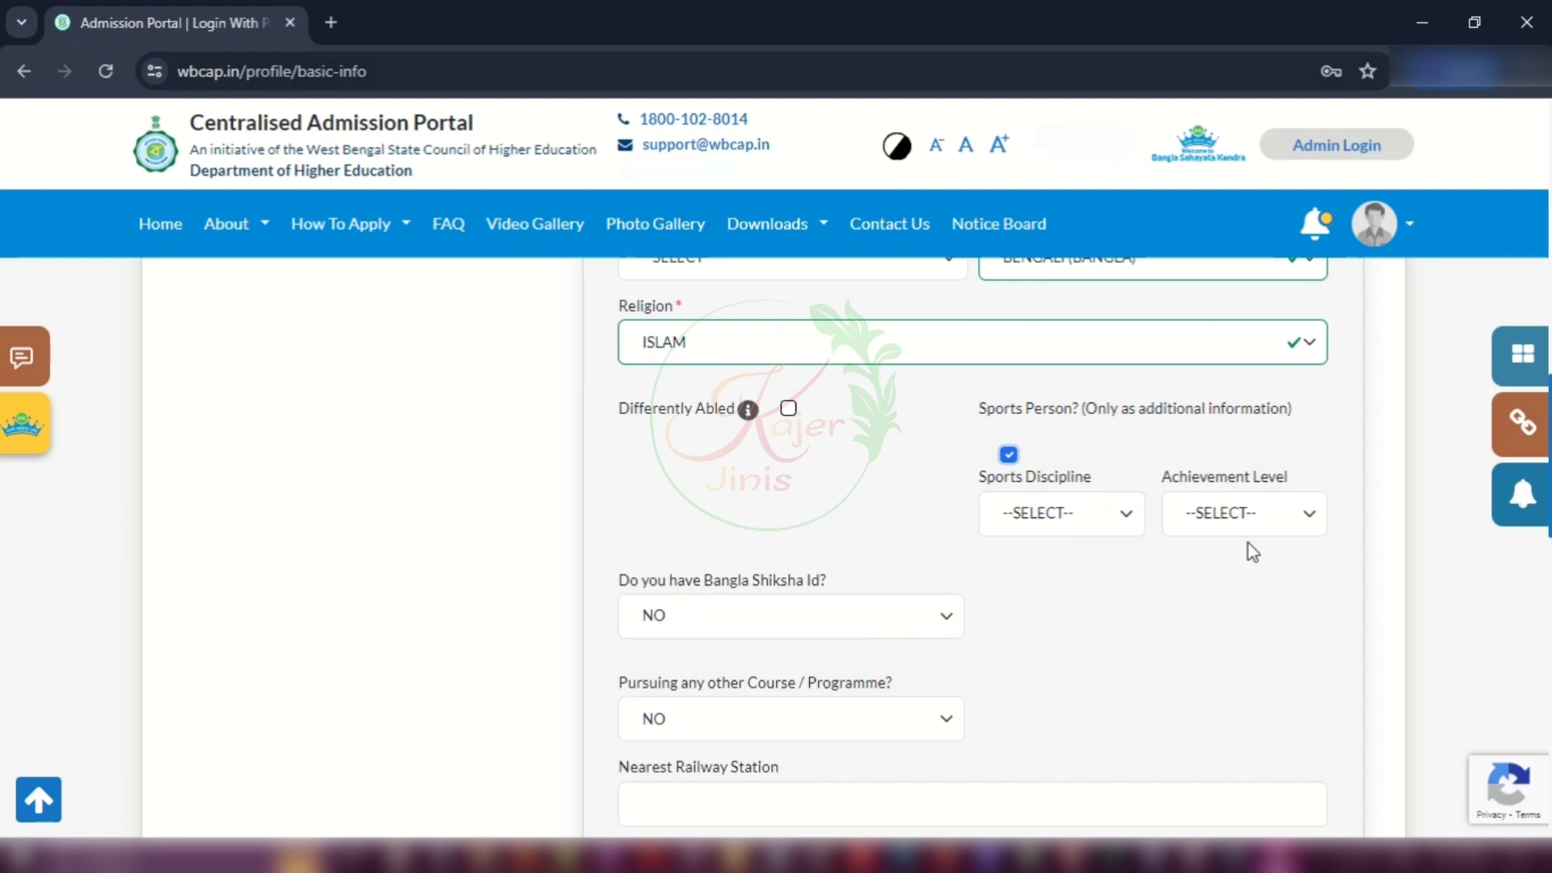
click(1073, 518)
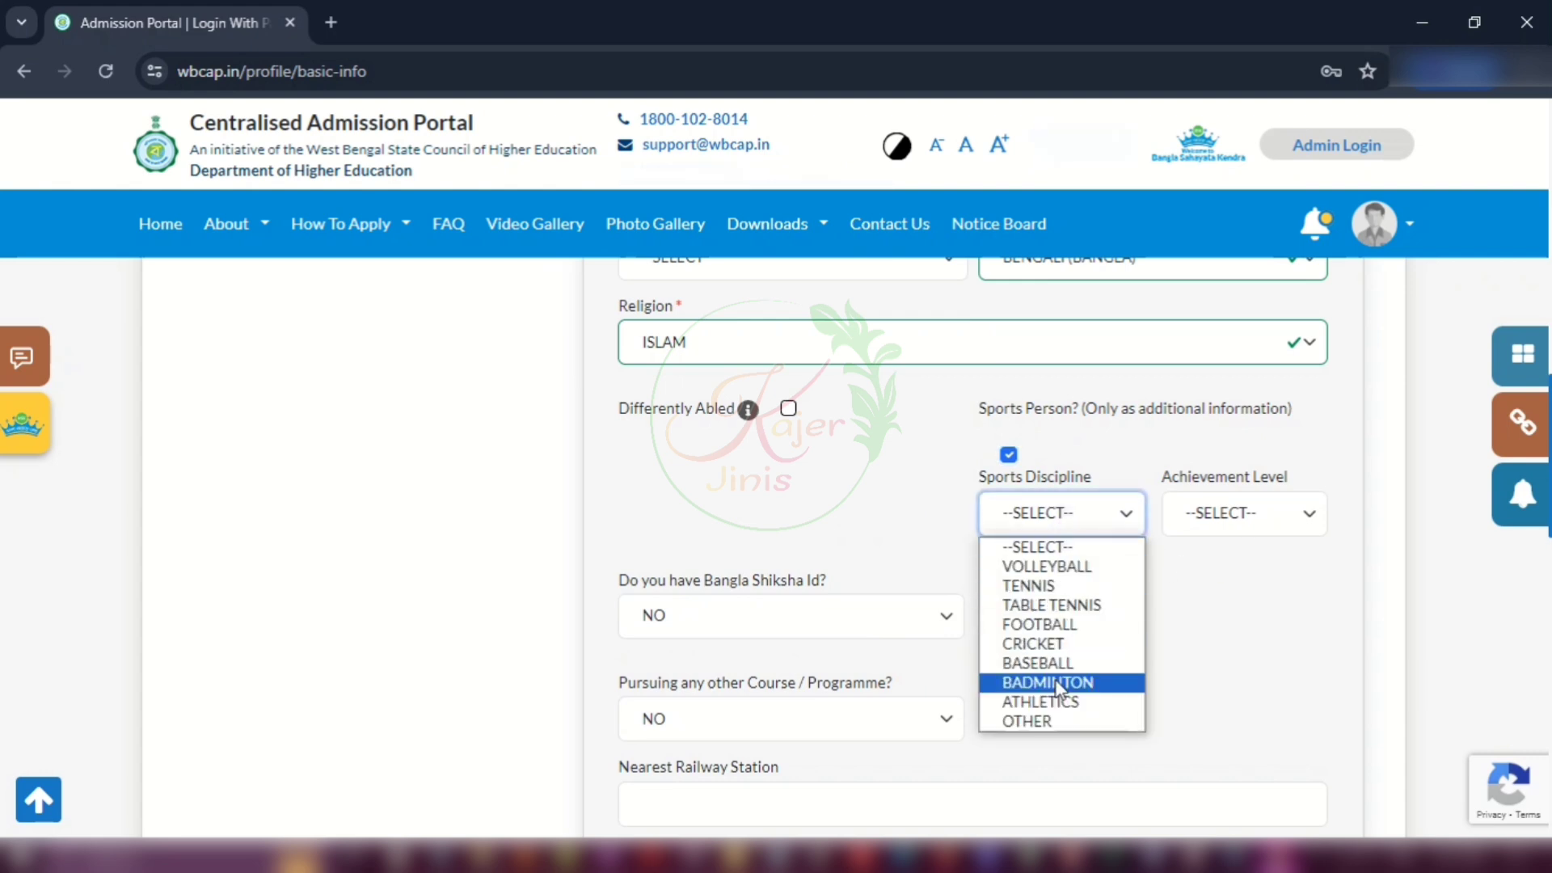
click(1263, 628)
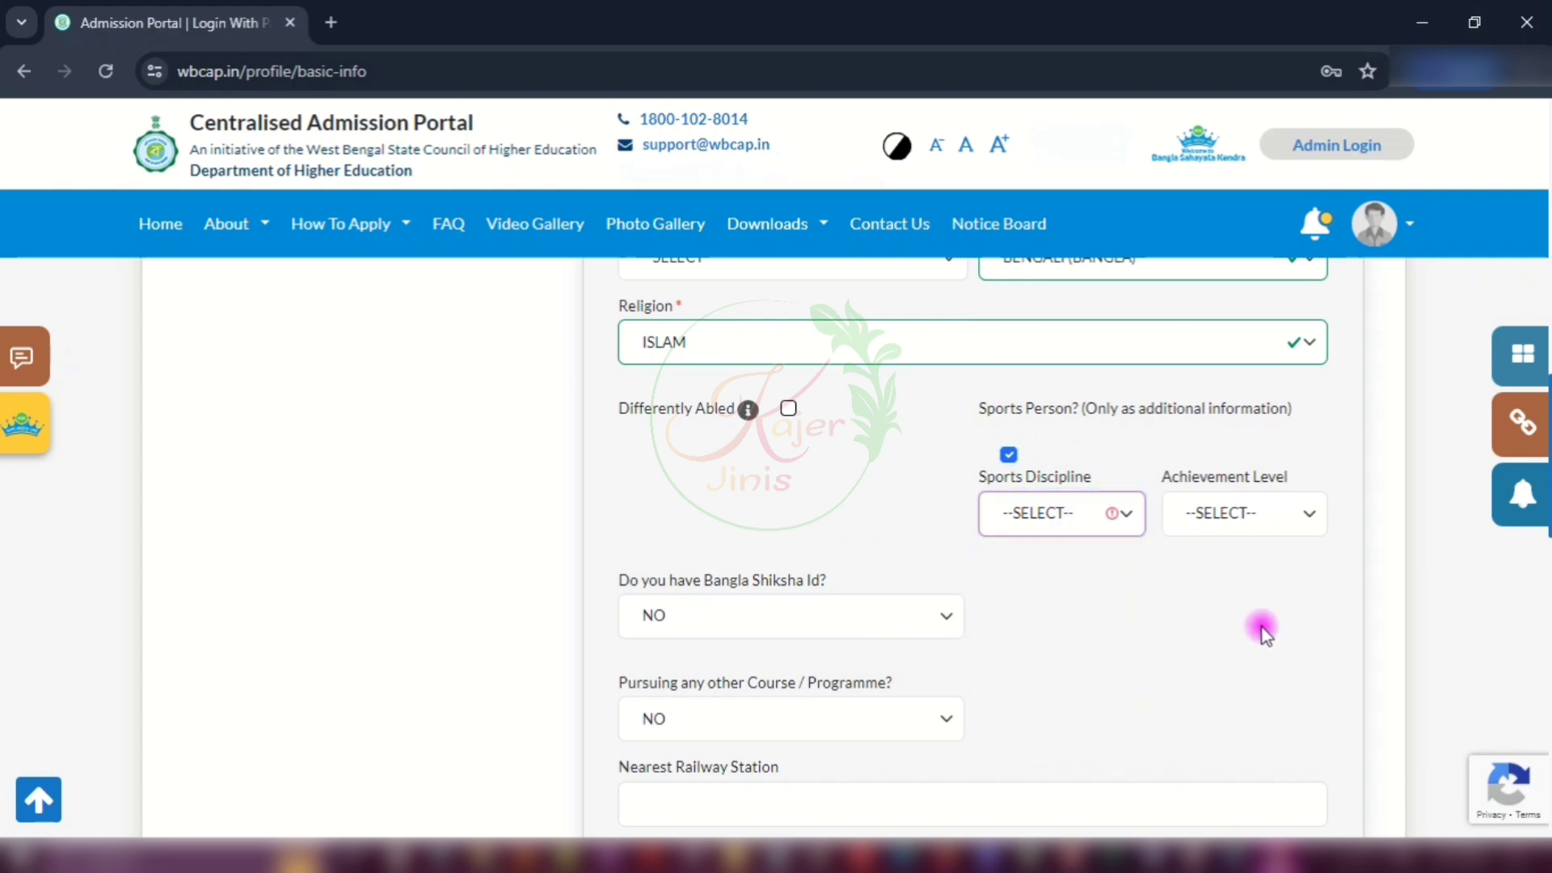
click(1008, 455)
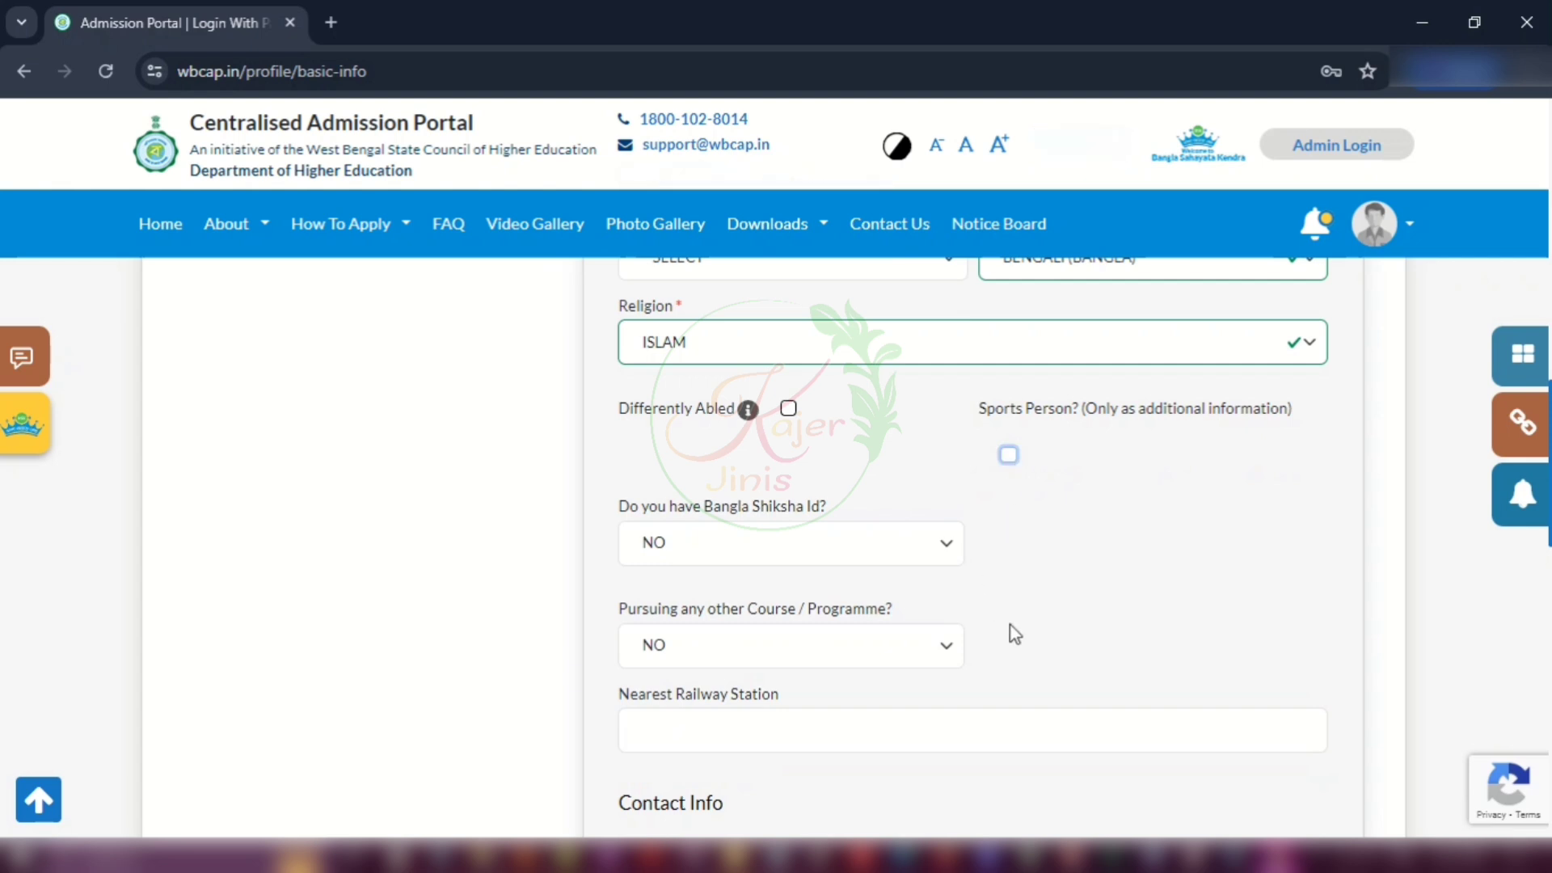
scroll(1210, 644, down, 4)
scroll(1189, 626, down, 3)
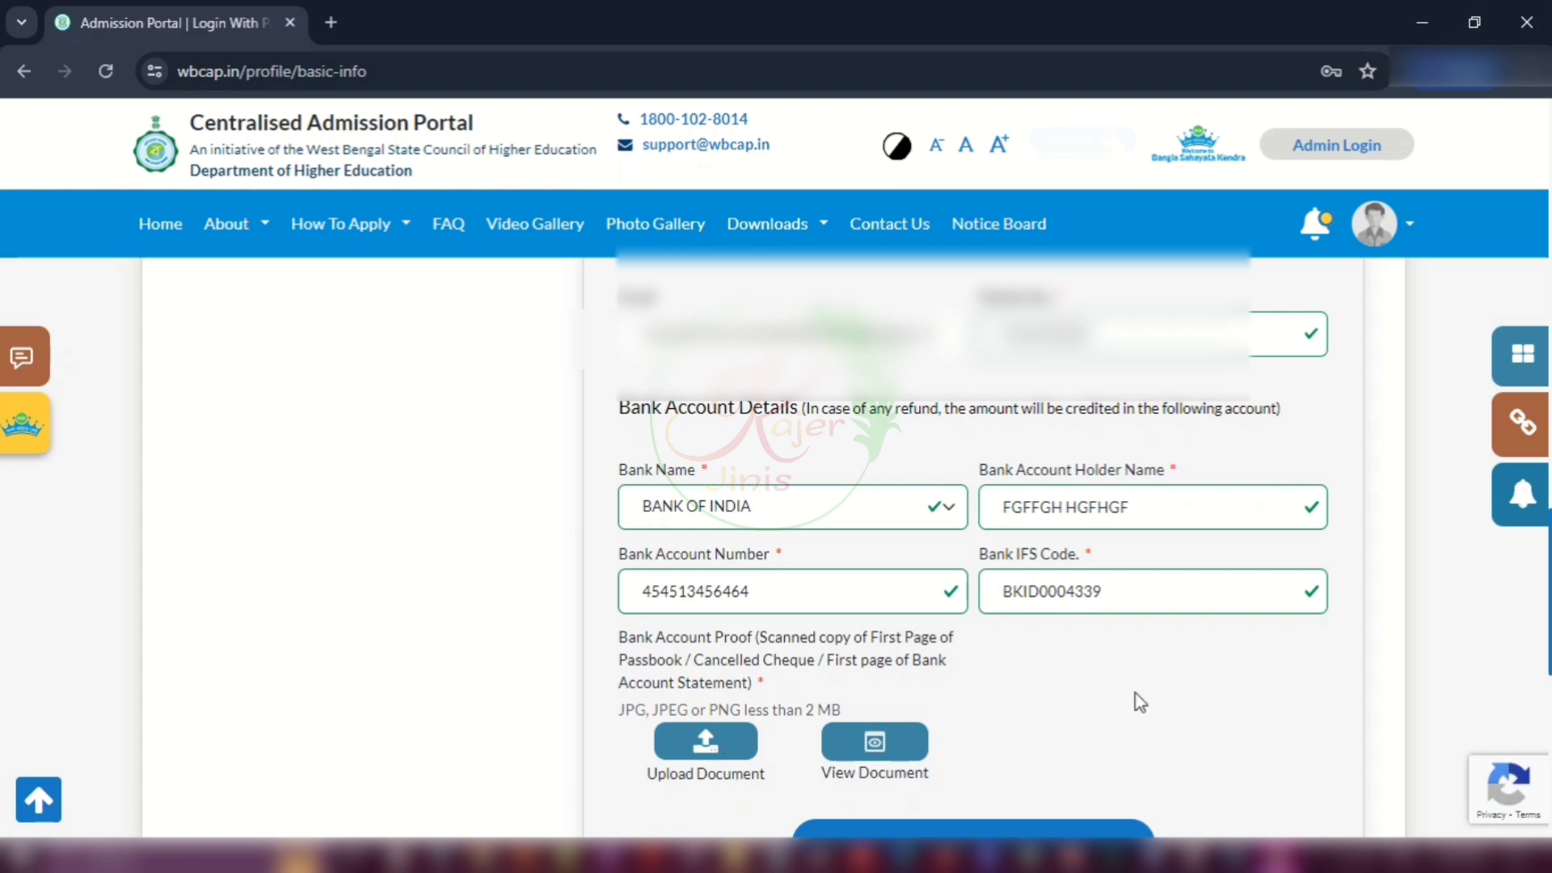
scroll(1140, 693, down, 3)
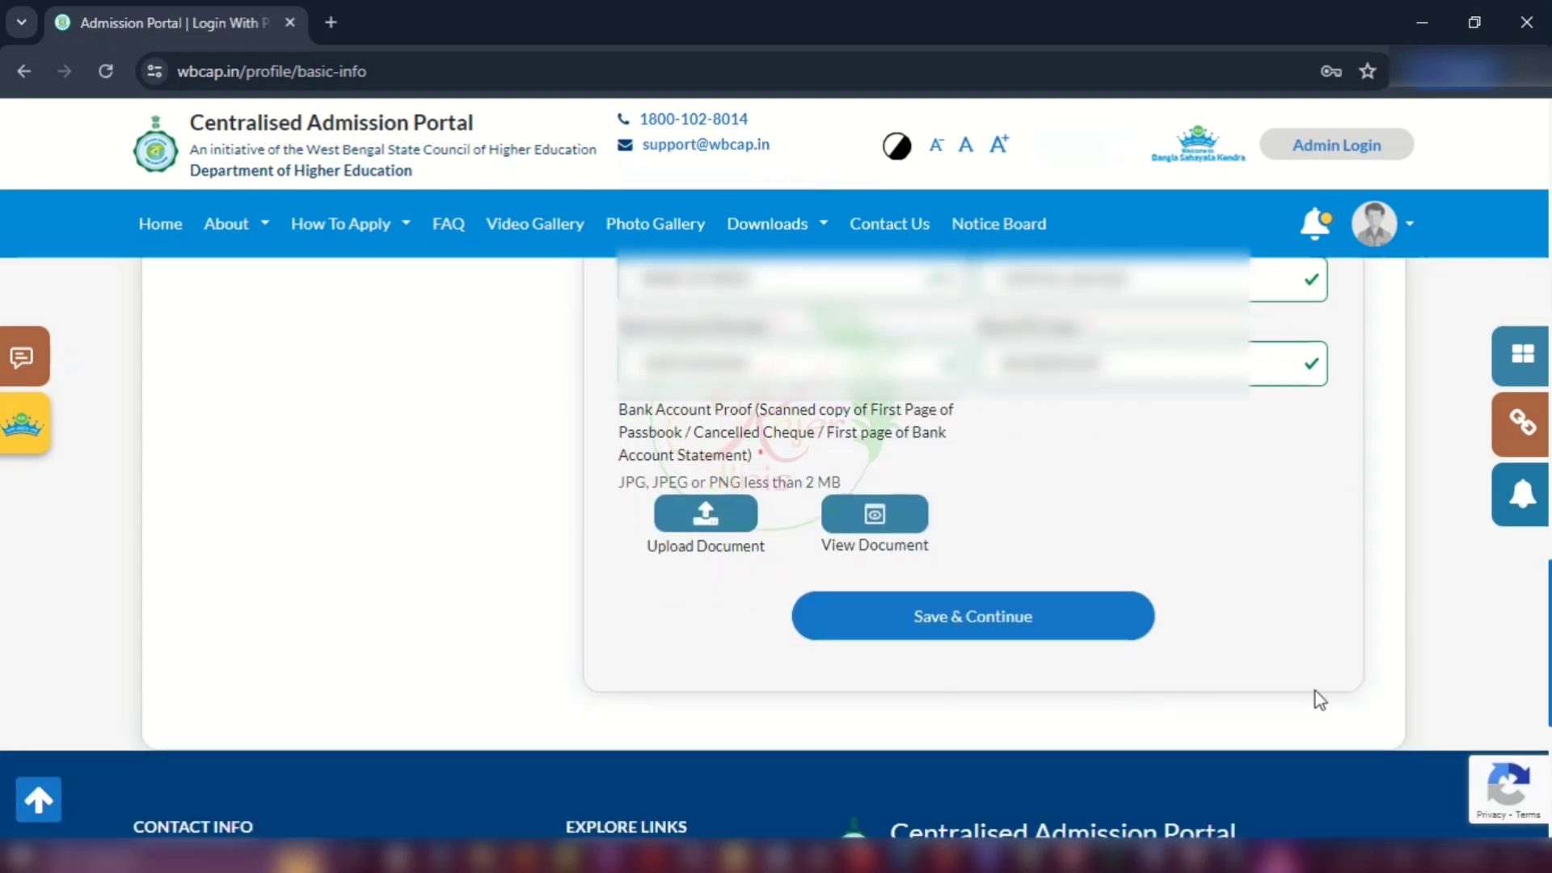
Step: Save the Personal Information page with Save & Continue and confirm with OK
click(1073, 636)
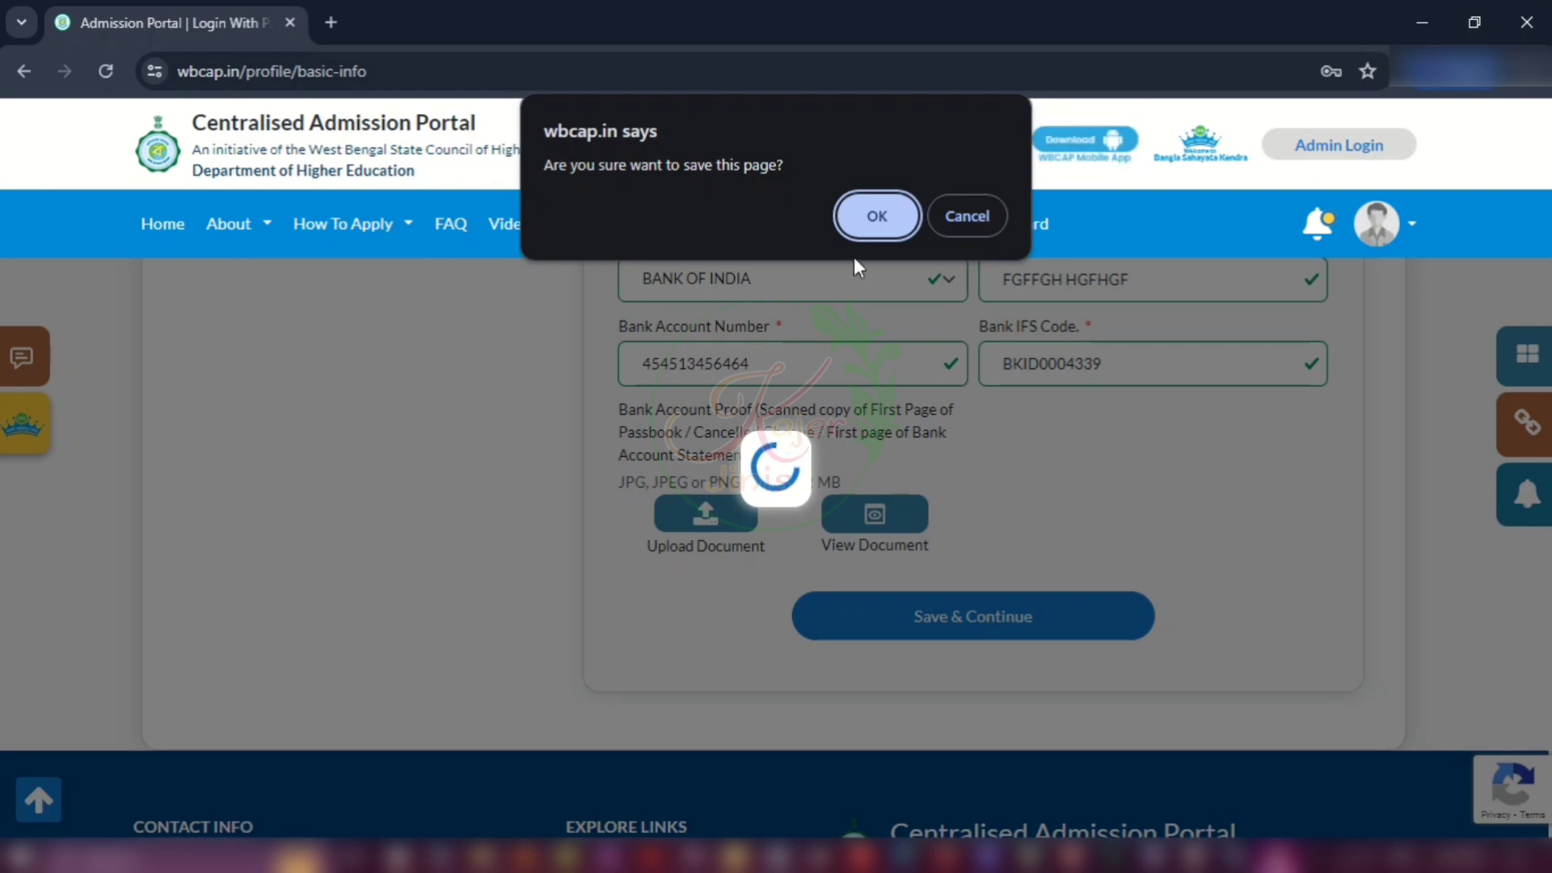
click(877, 216)
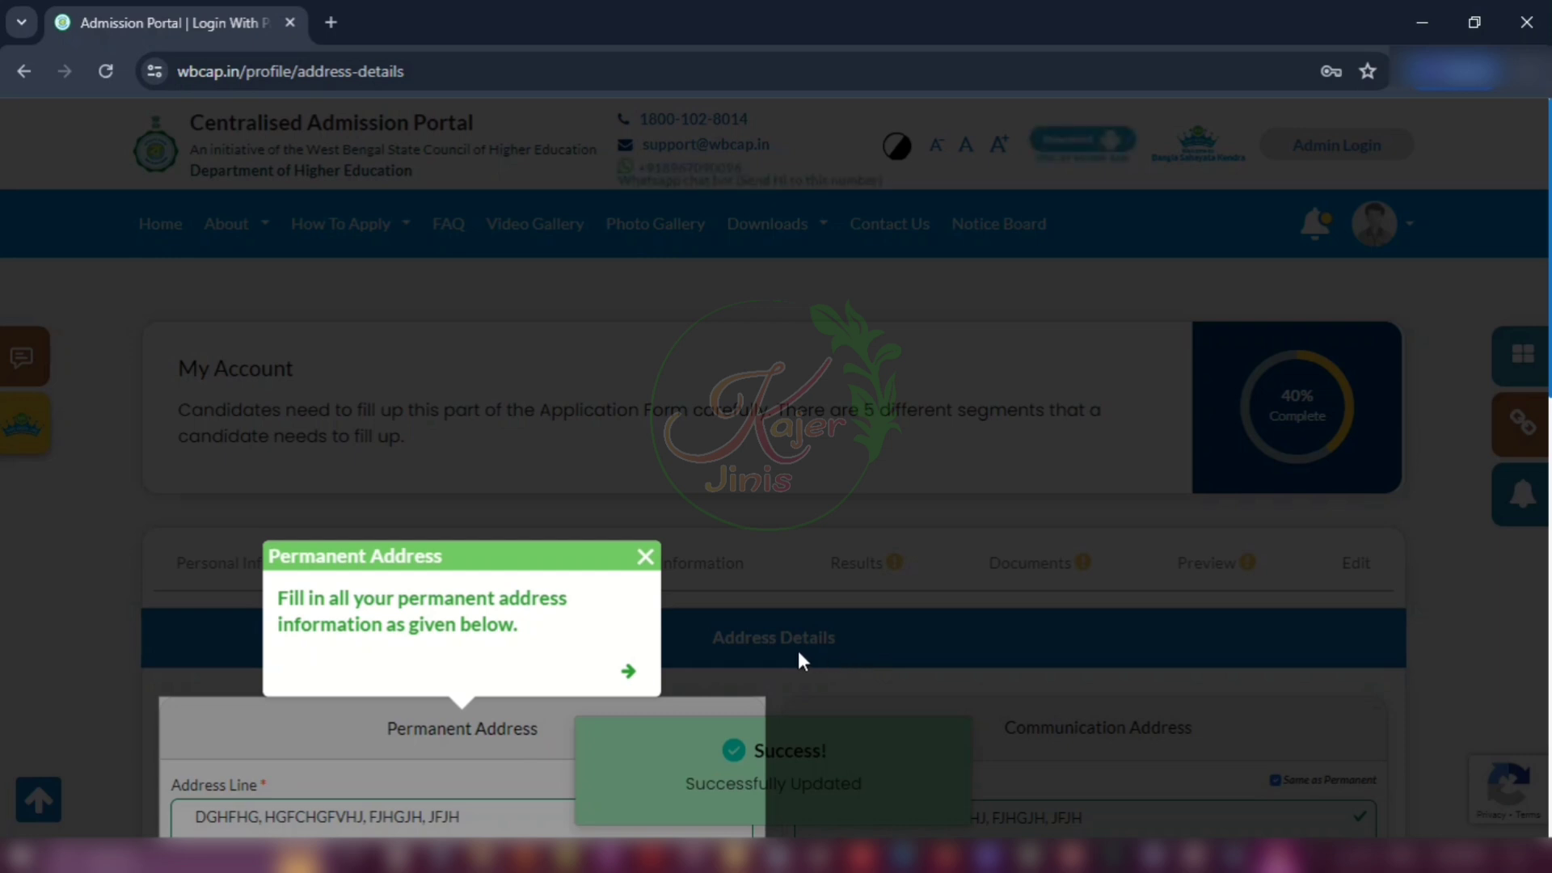
Step: Dismiss the Permanent Address guide and save the address details, with communication address matching permanent
click(644, 556)
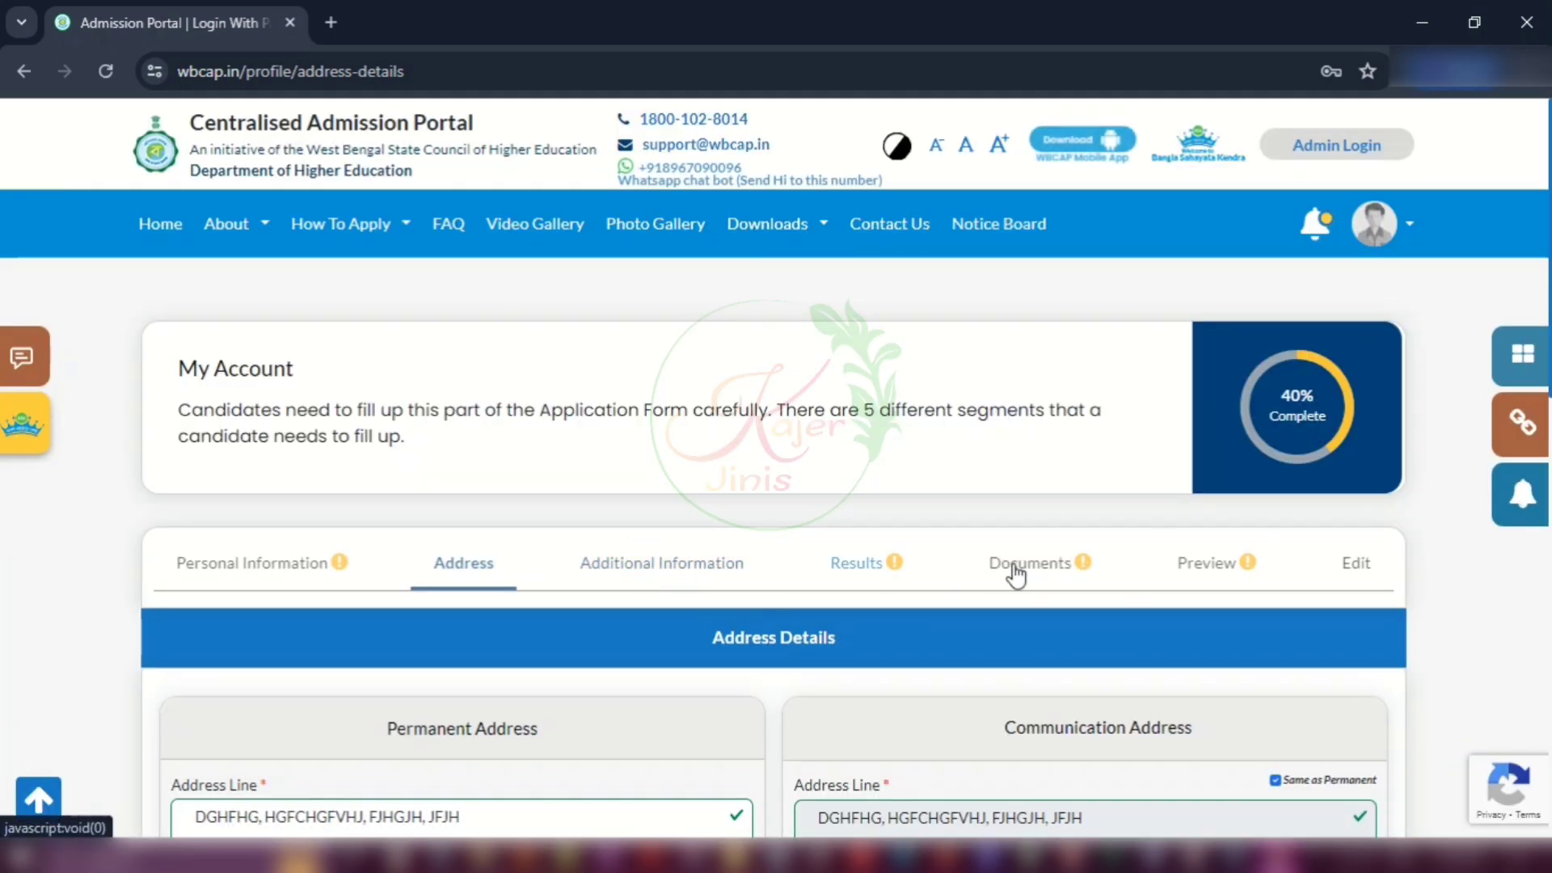
scroll(1161, 497, down, 5)
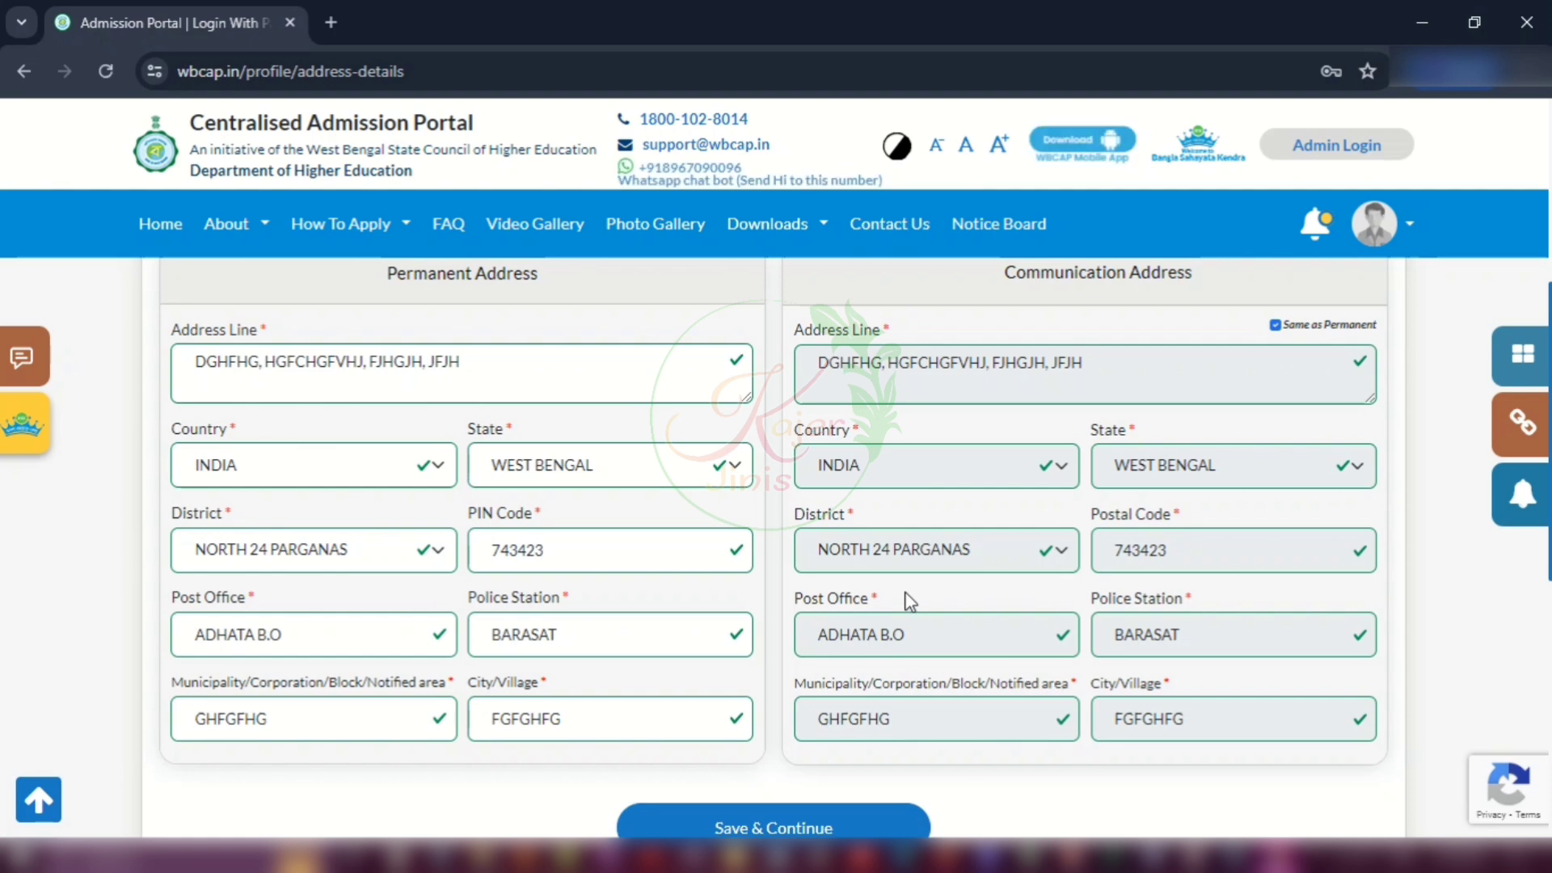
click(808, 826)
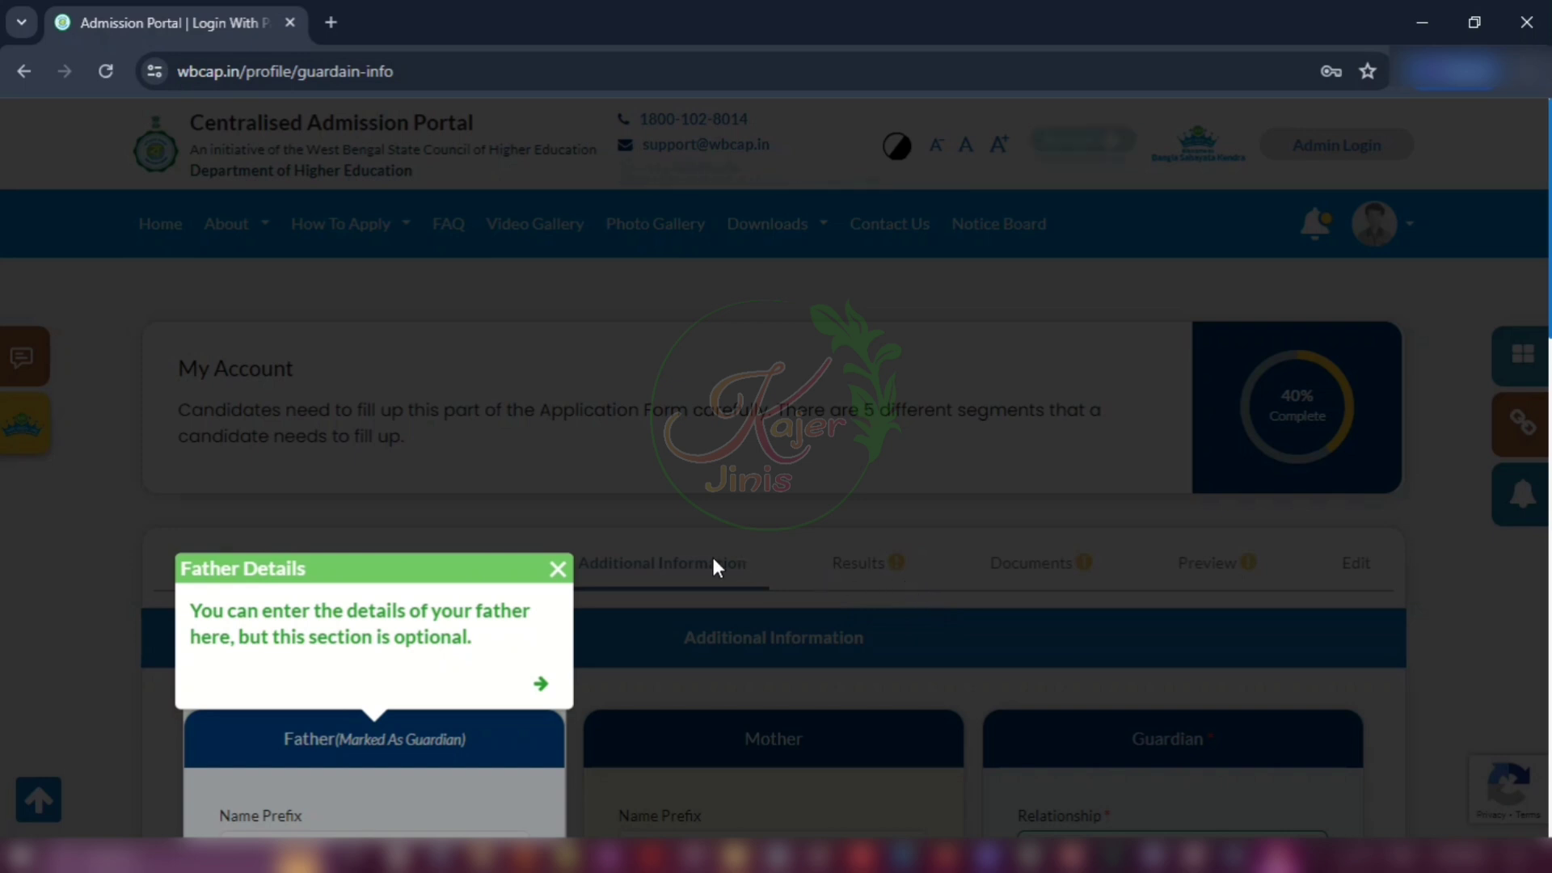
Step: Close the Father Details tour popup and bring the Father, Mother and Guardian sections into view
click(558, 570)
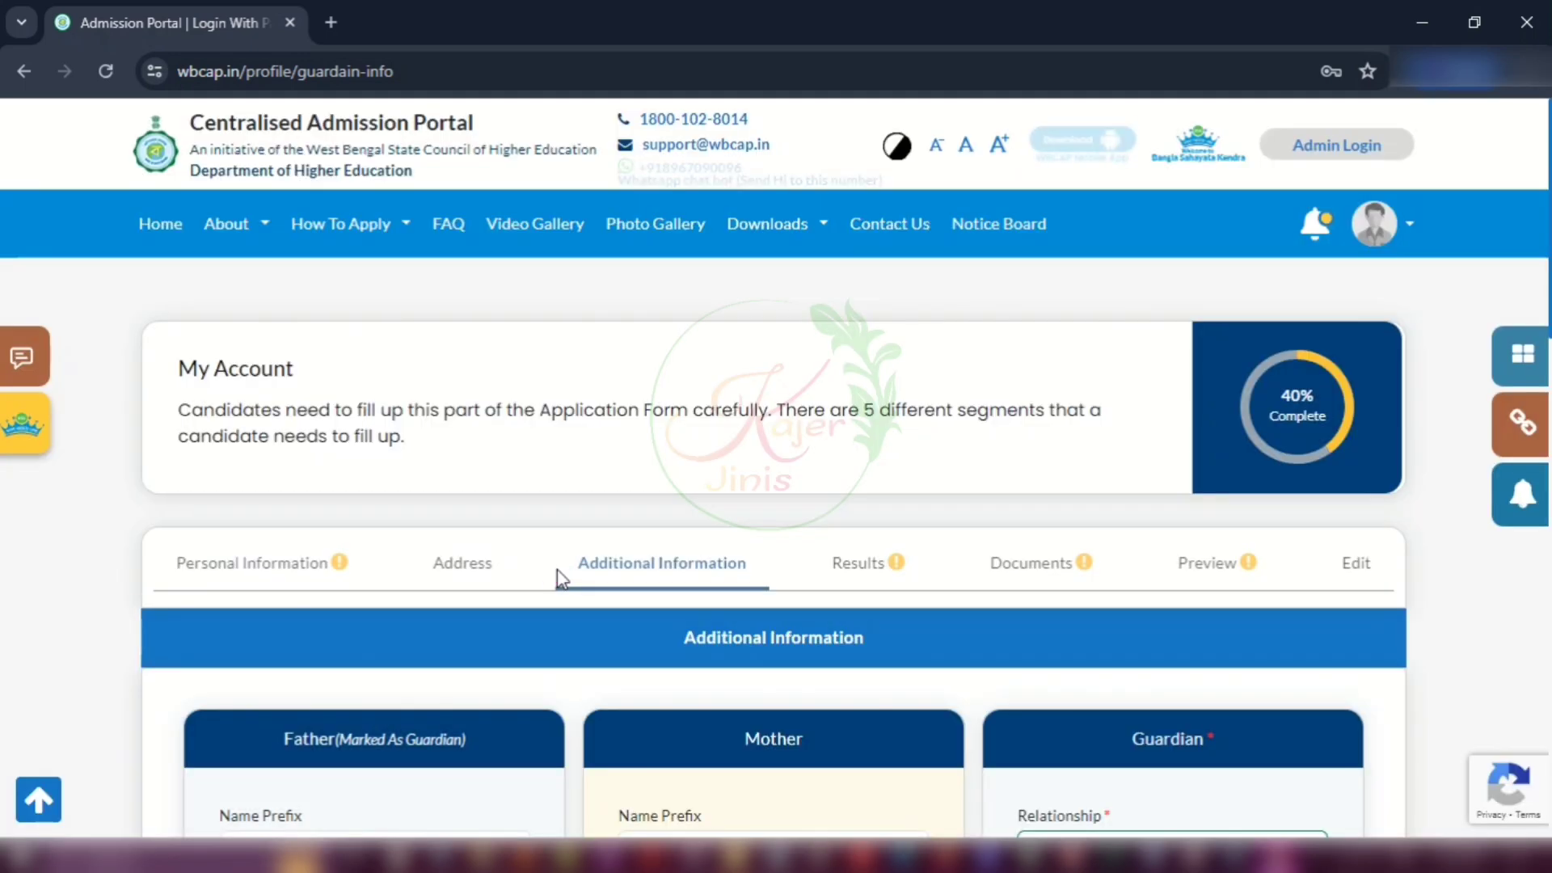
scroll(1164, 578, down, 5)
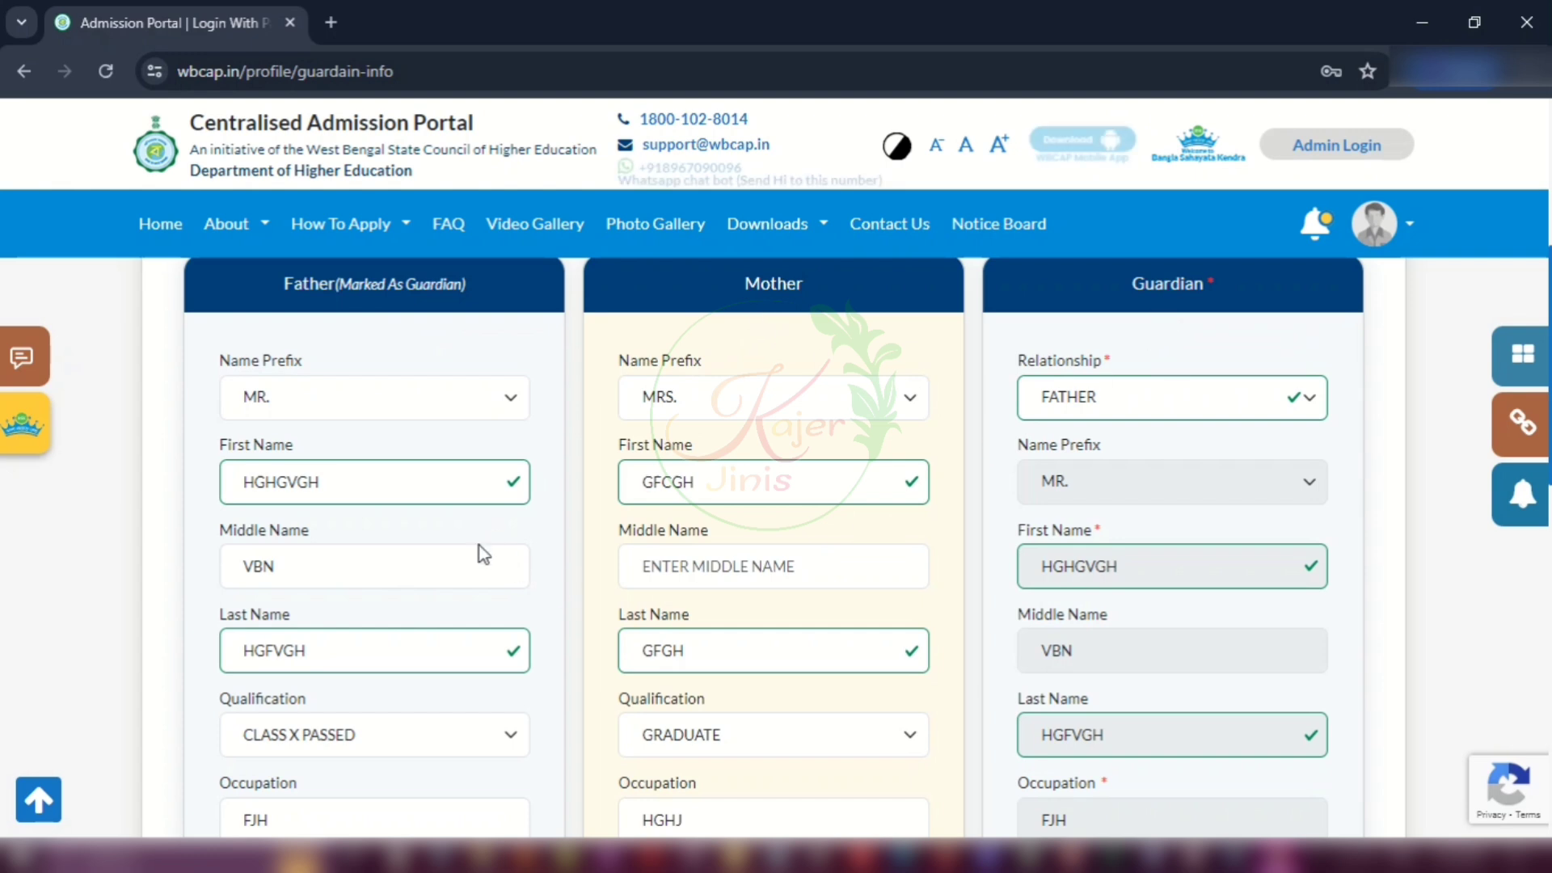
Step: Keep MR. as the father's name prefix and CLASS X PASSED as his qualification
click(460, 396)
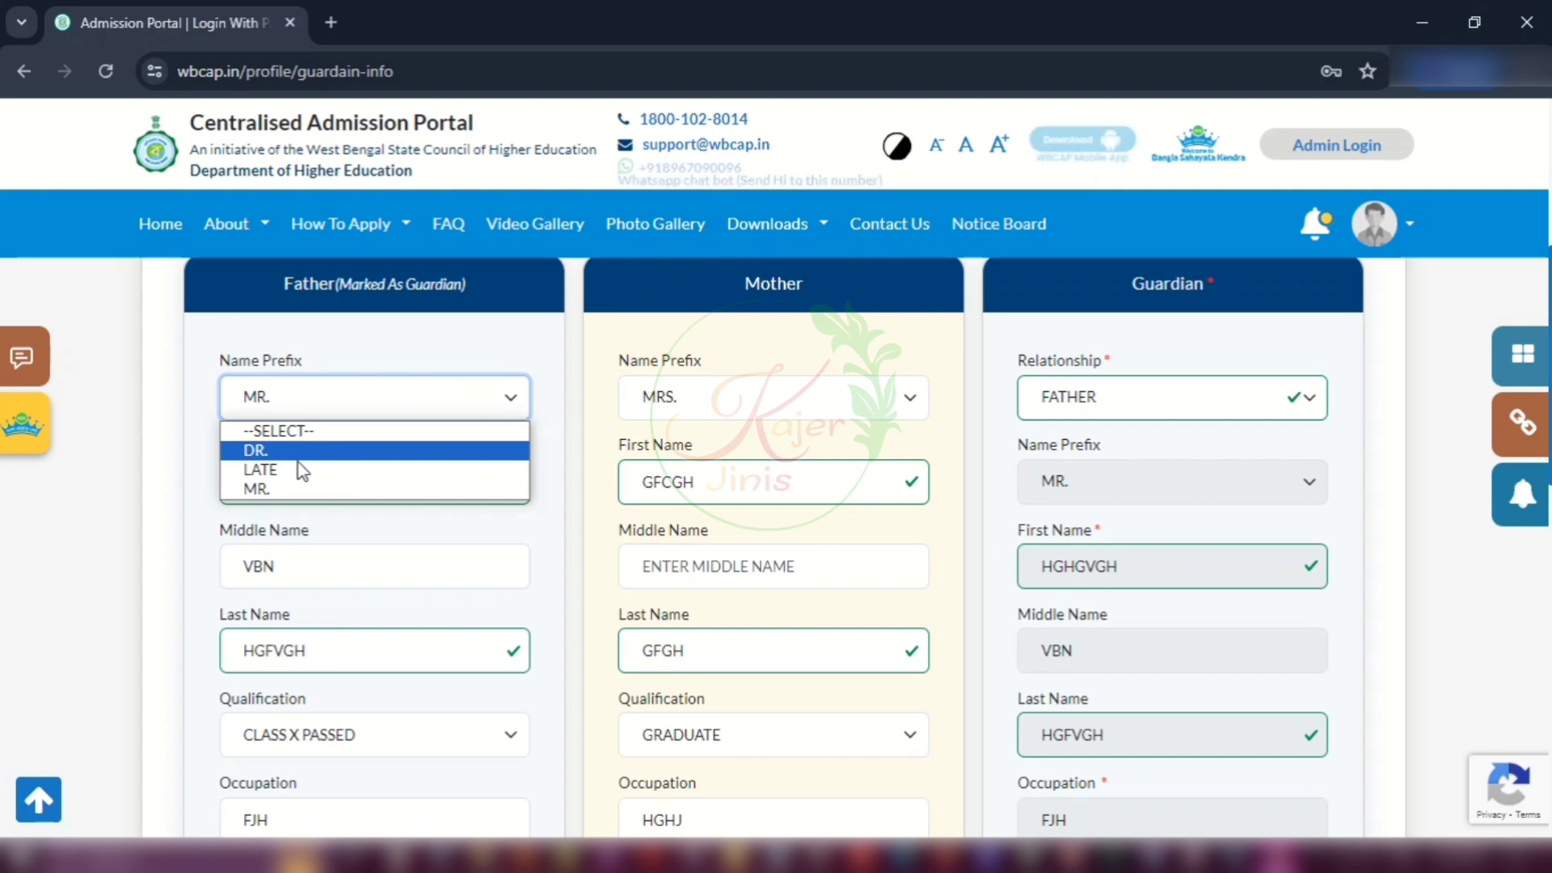
click(299, 488)
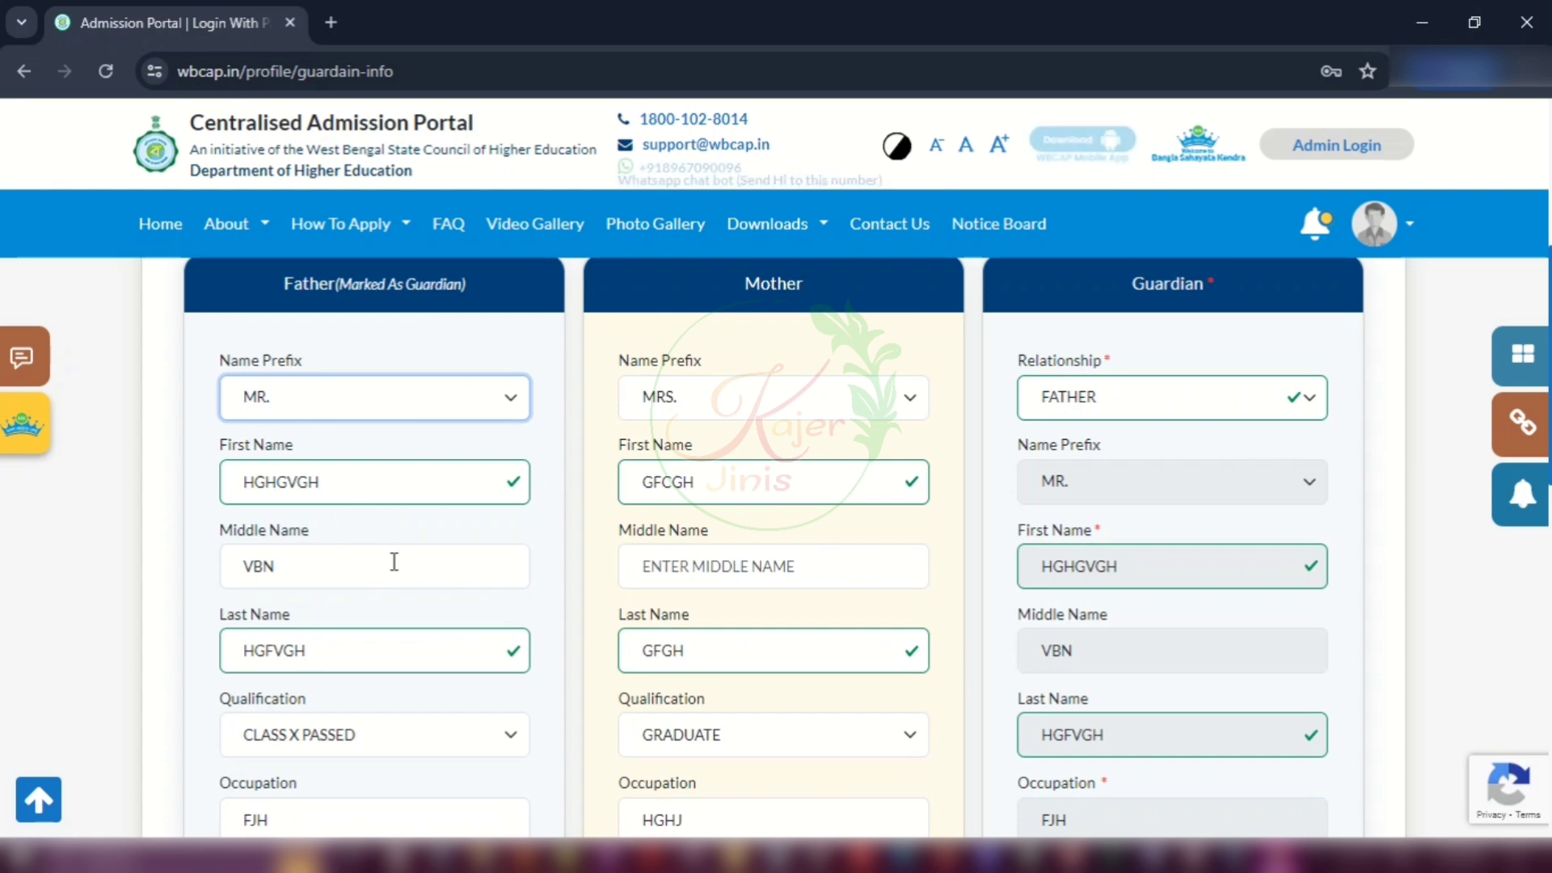
click(396, 739)
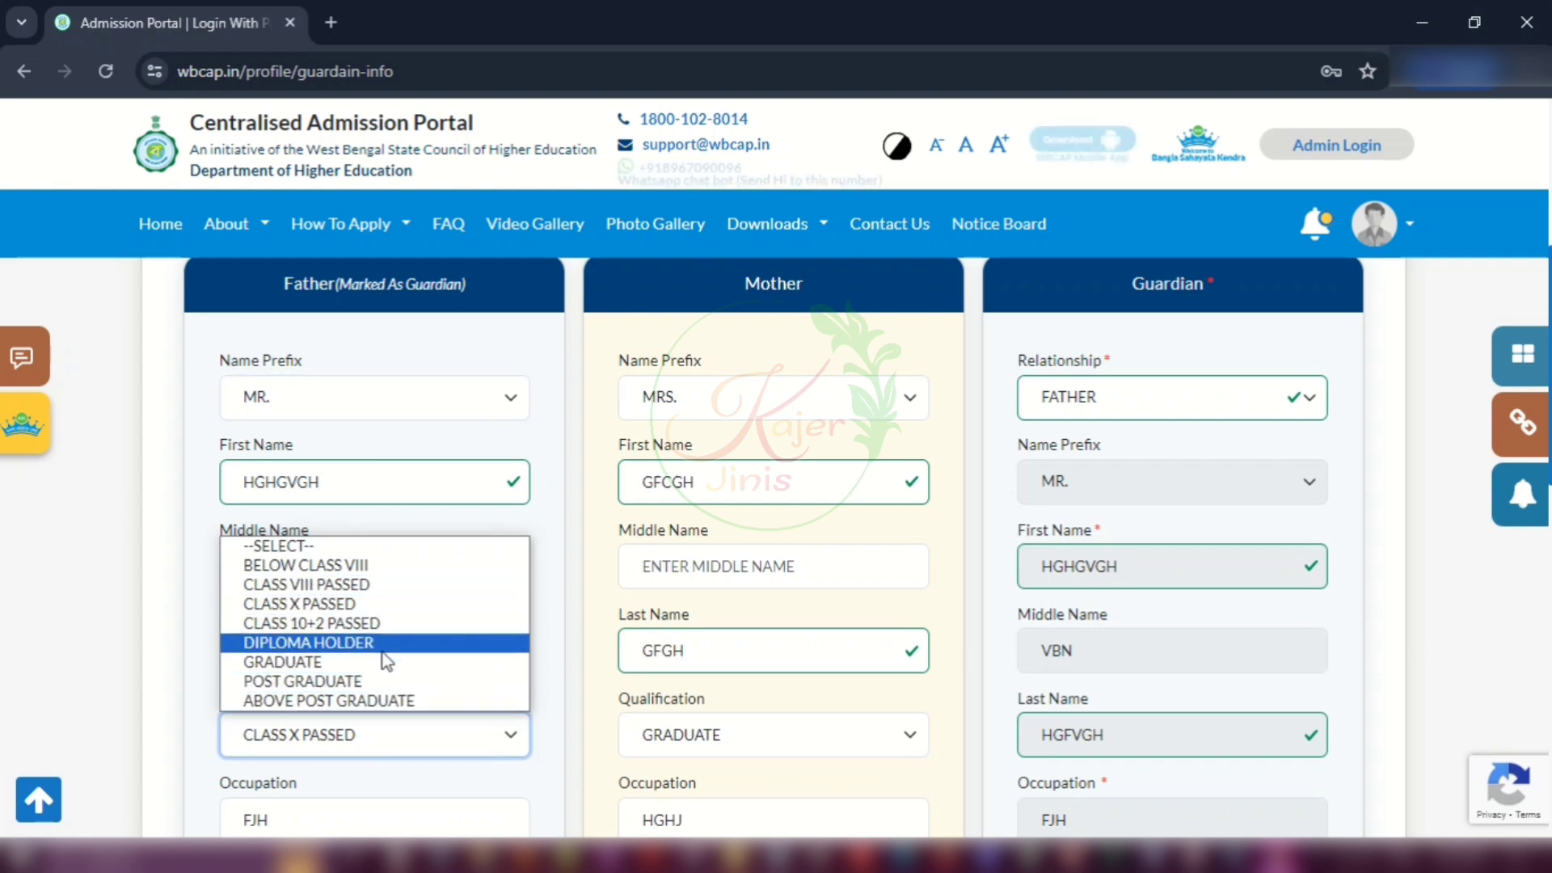
click(362, 608)
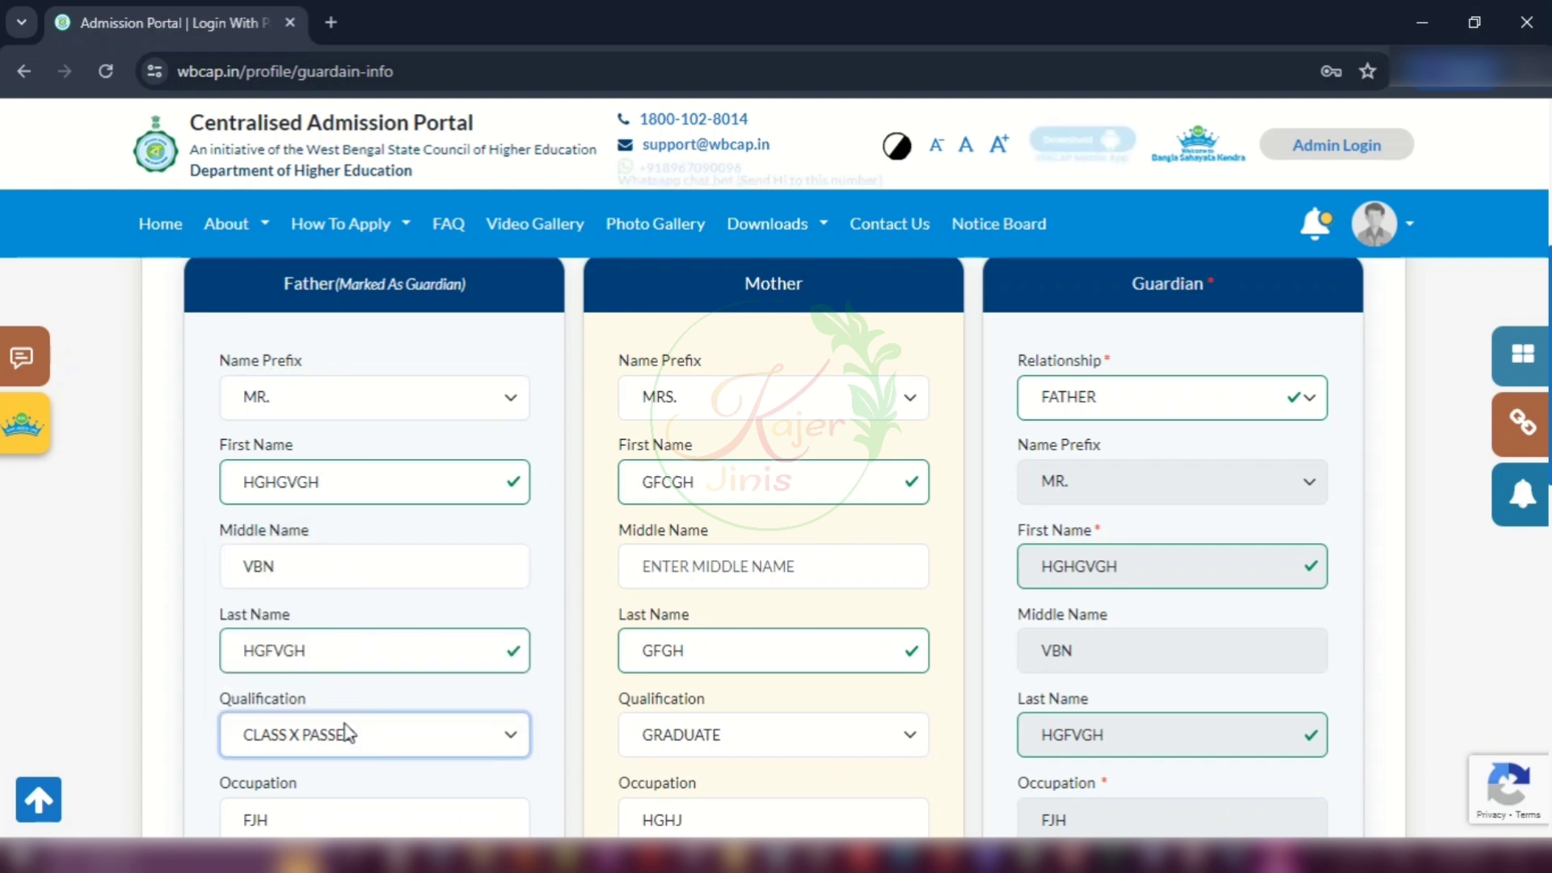
scroll(346, 732, down, 1)
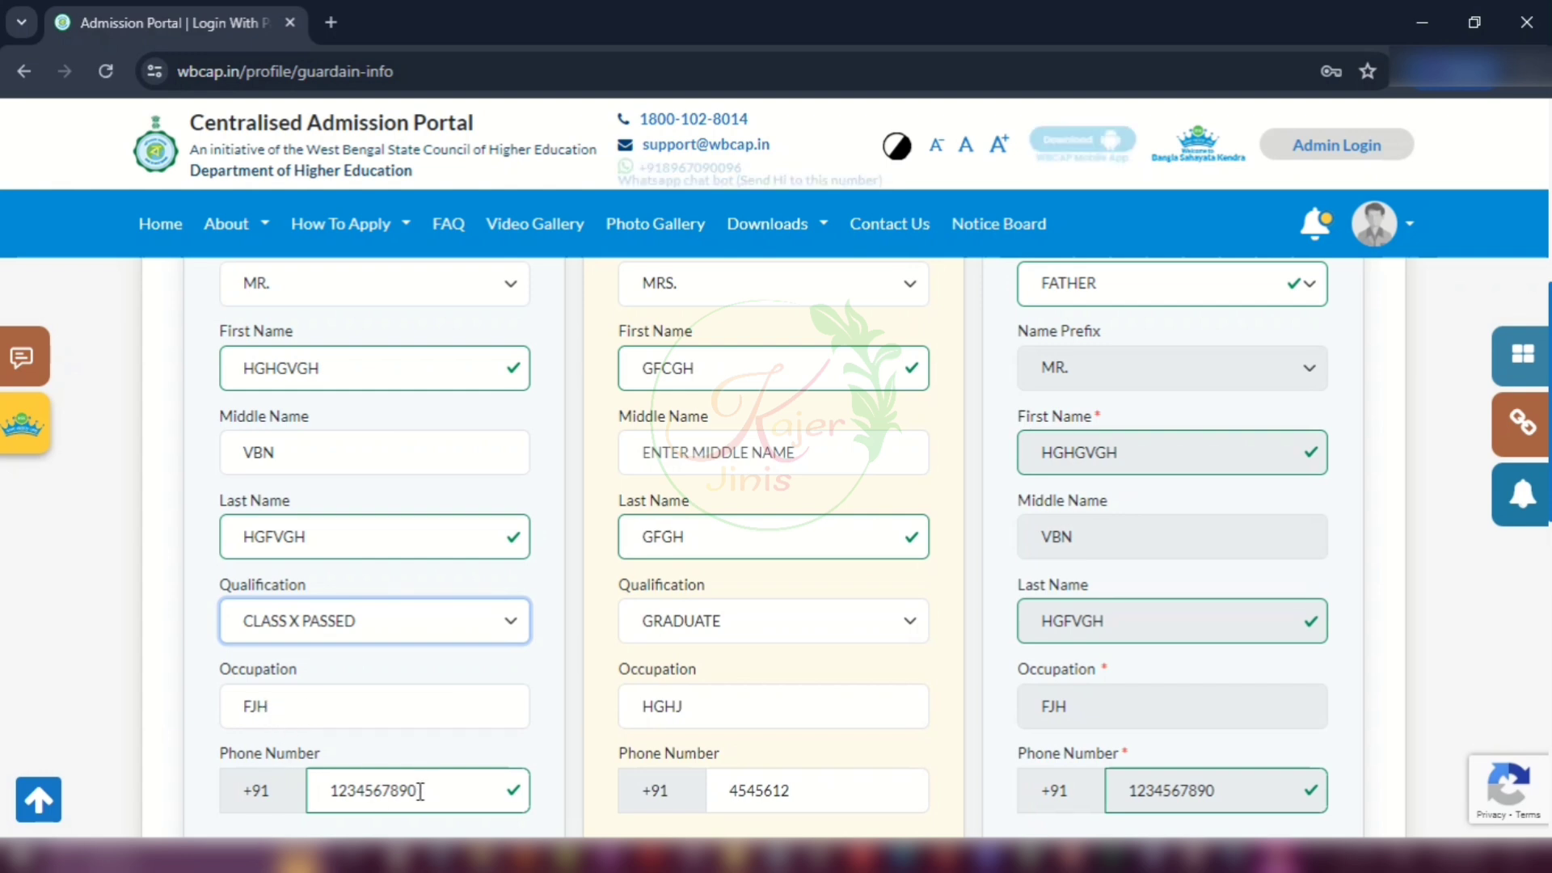
scroll(495, 759, up, 2)
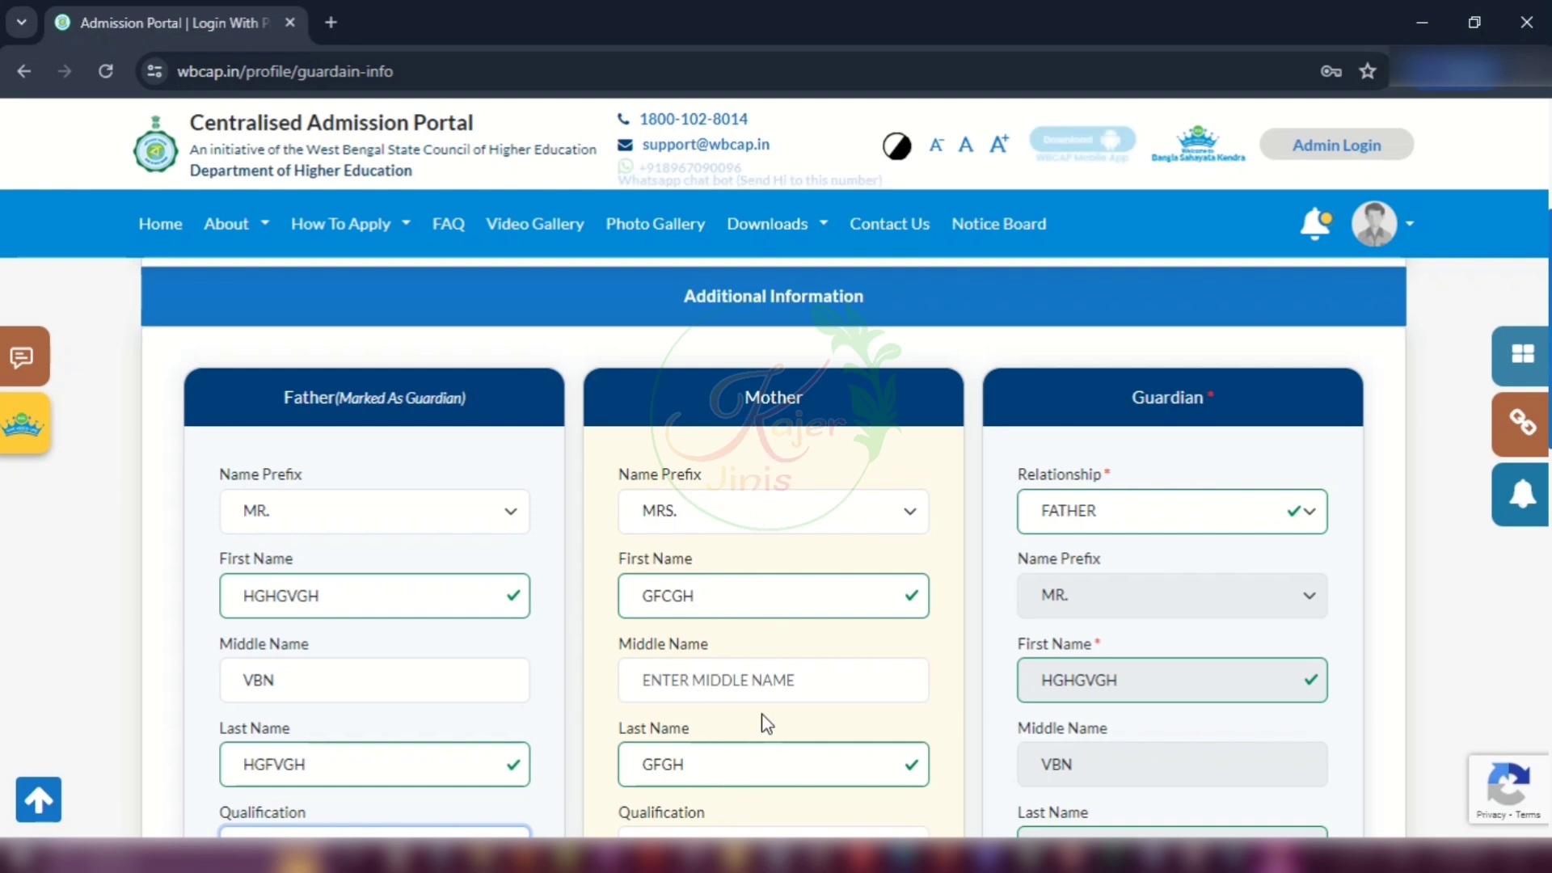
Step: Recheck the mother's name prefix, keeping MRS
click(759, 514)
click(745, 598)
scroll(752, 565, down, 1)
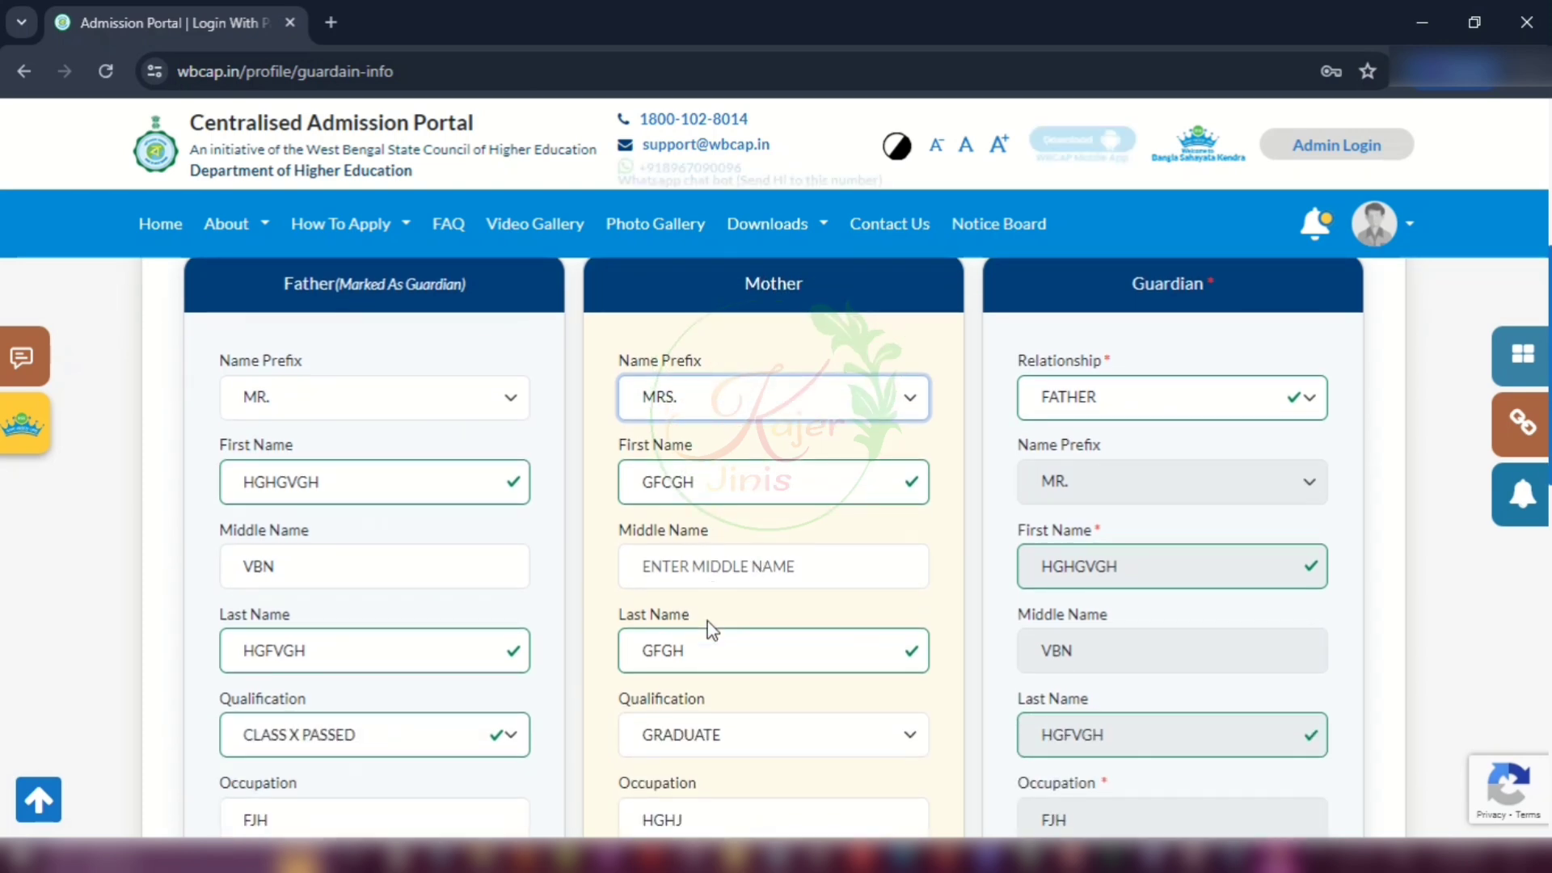
scroll(755, 734, down, 3)
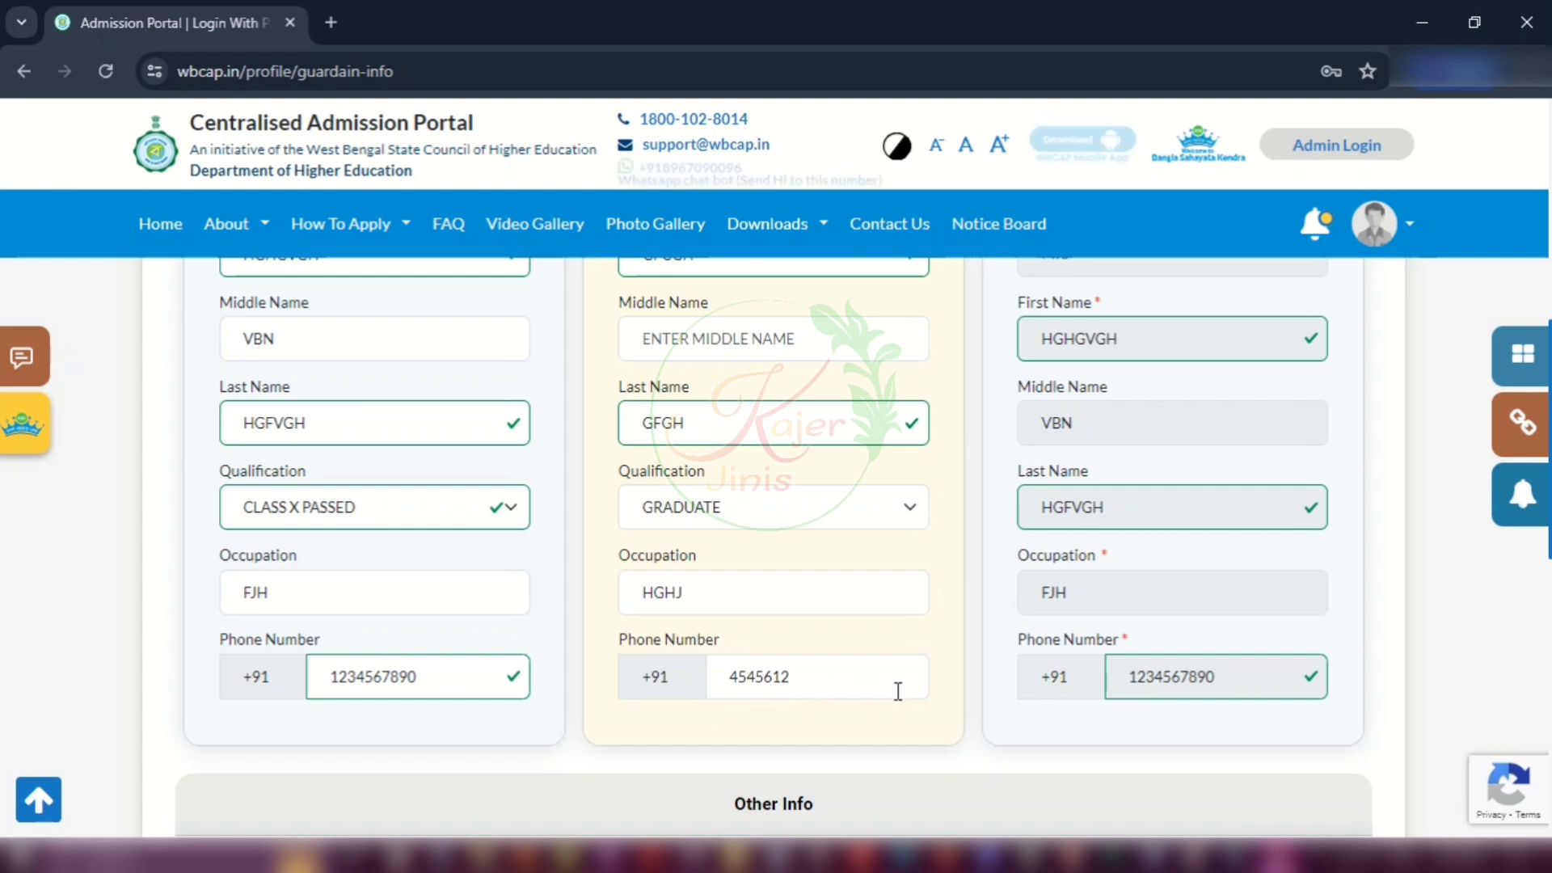
scroll(897, 691, up, 3)
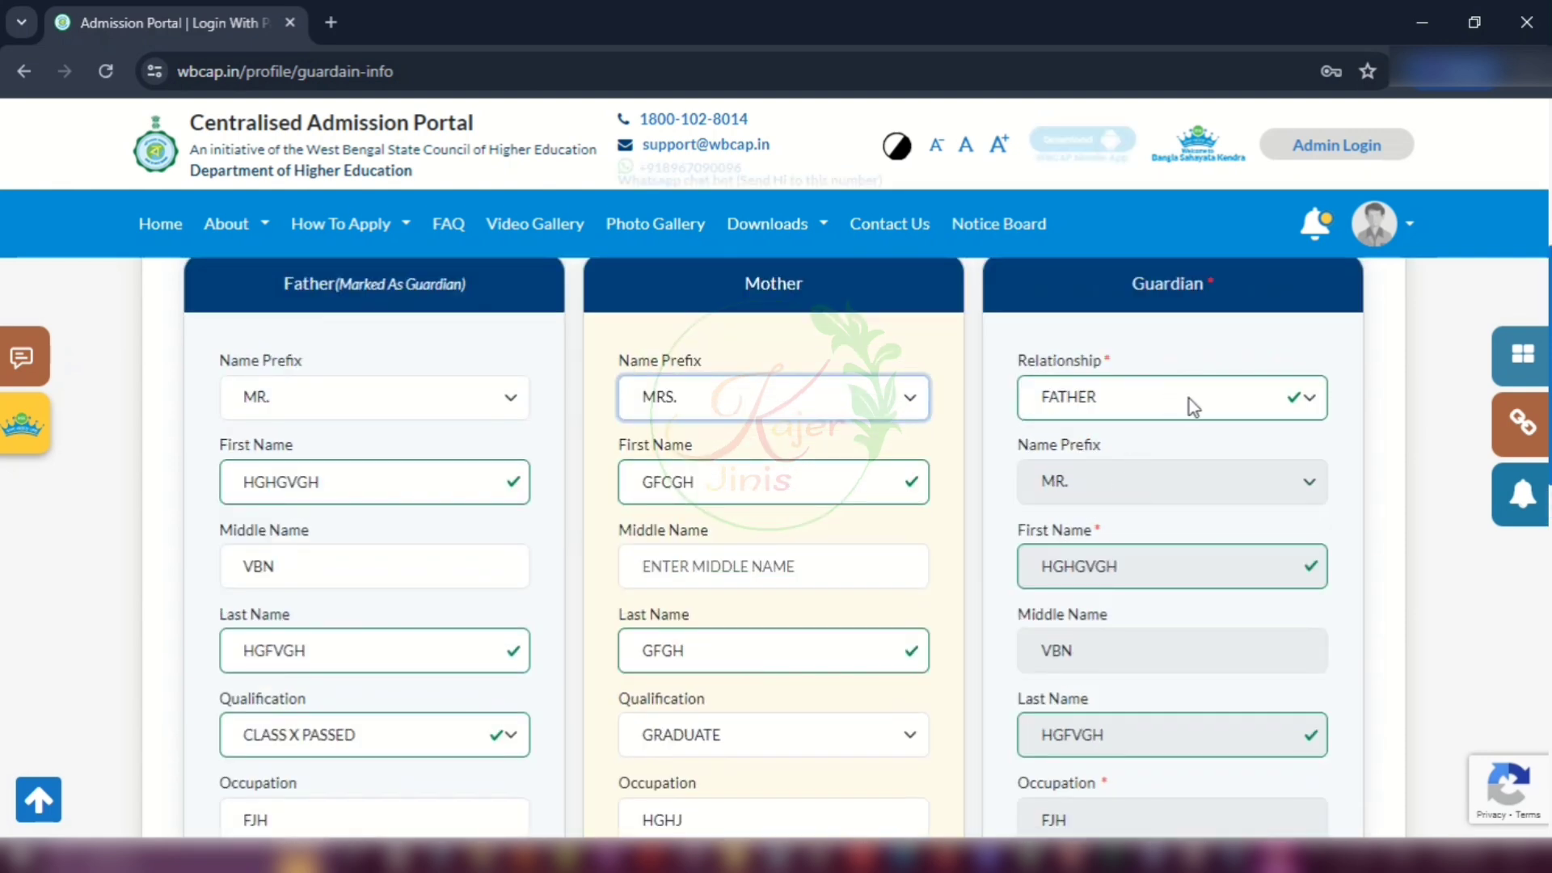
Step: Set the guardian relationship to FATHER and confirm the annual income of 48000
click(1190, 399)
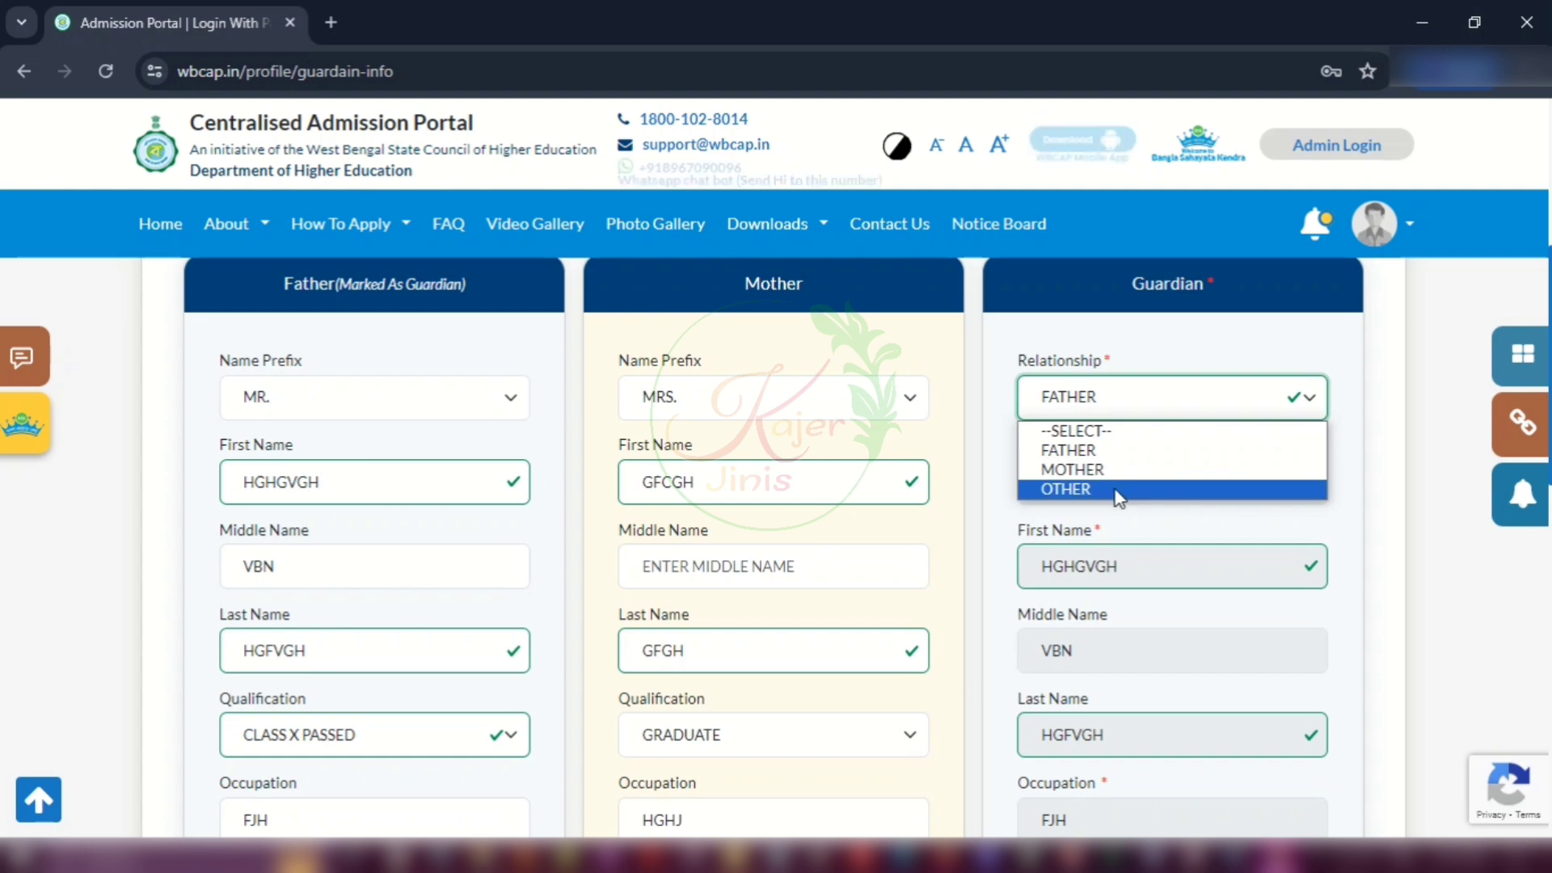
click(1120, 450)
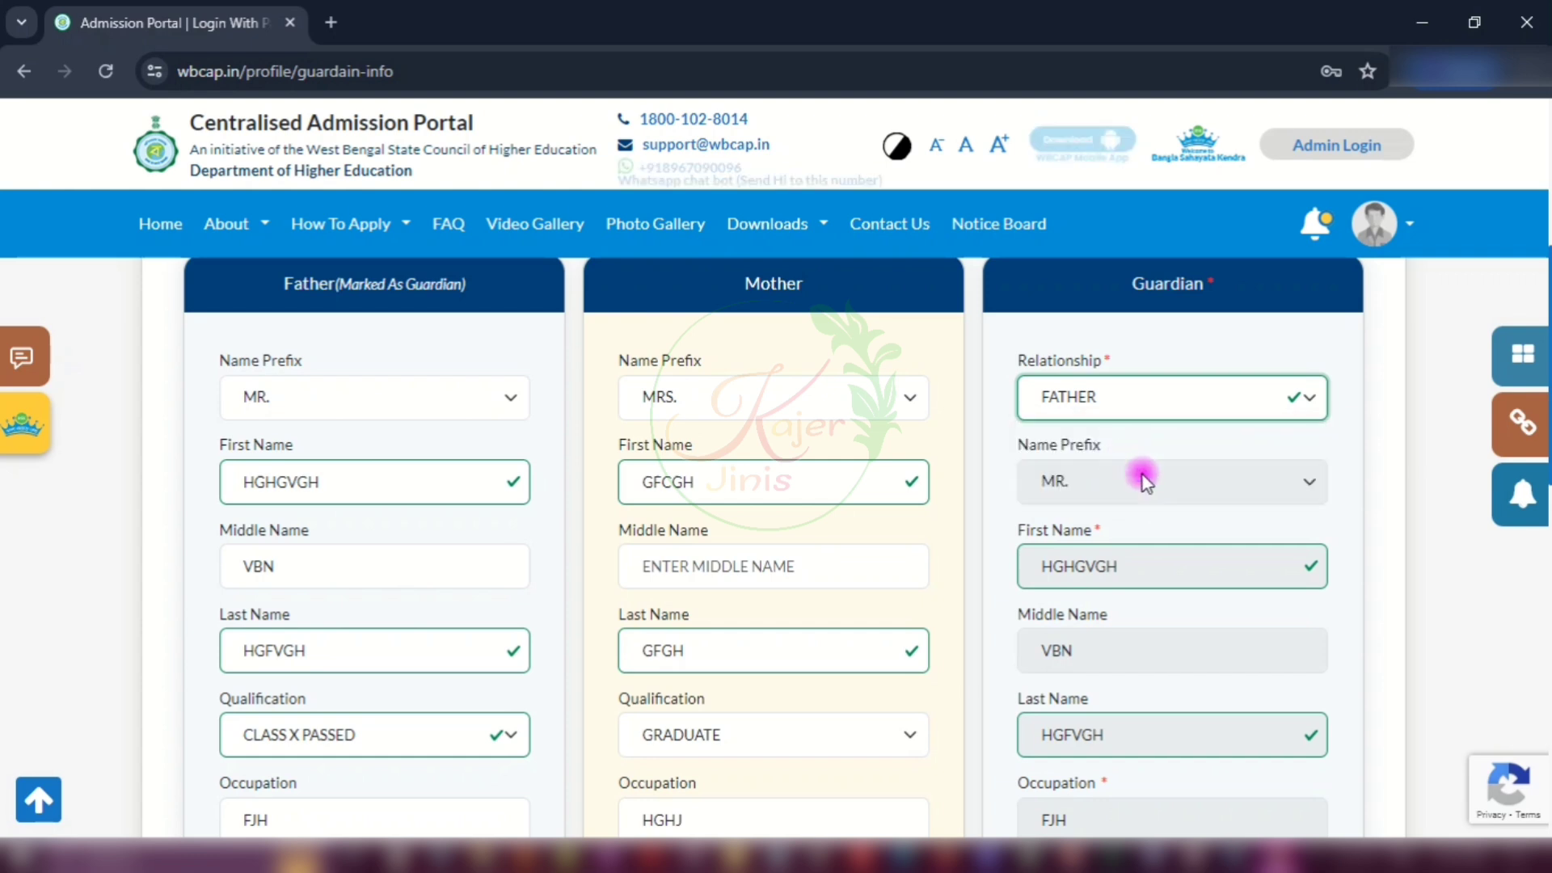
click(1181, 480)
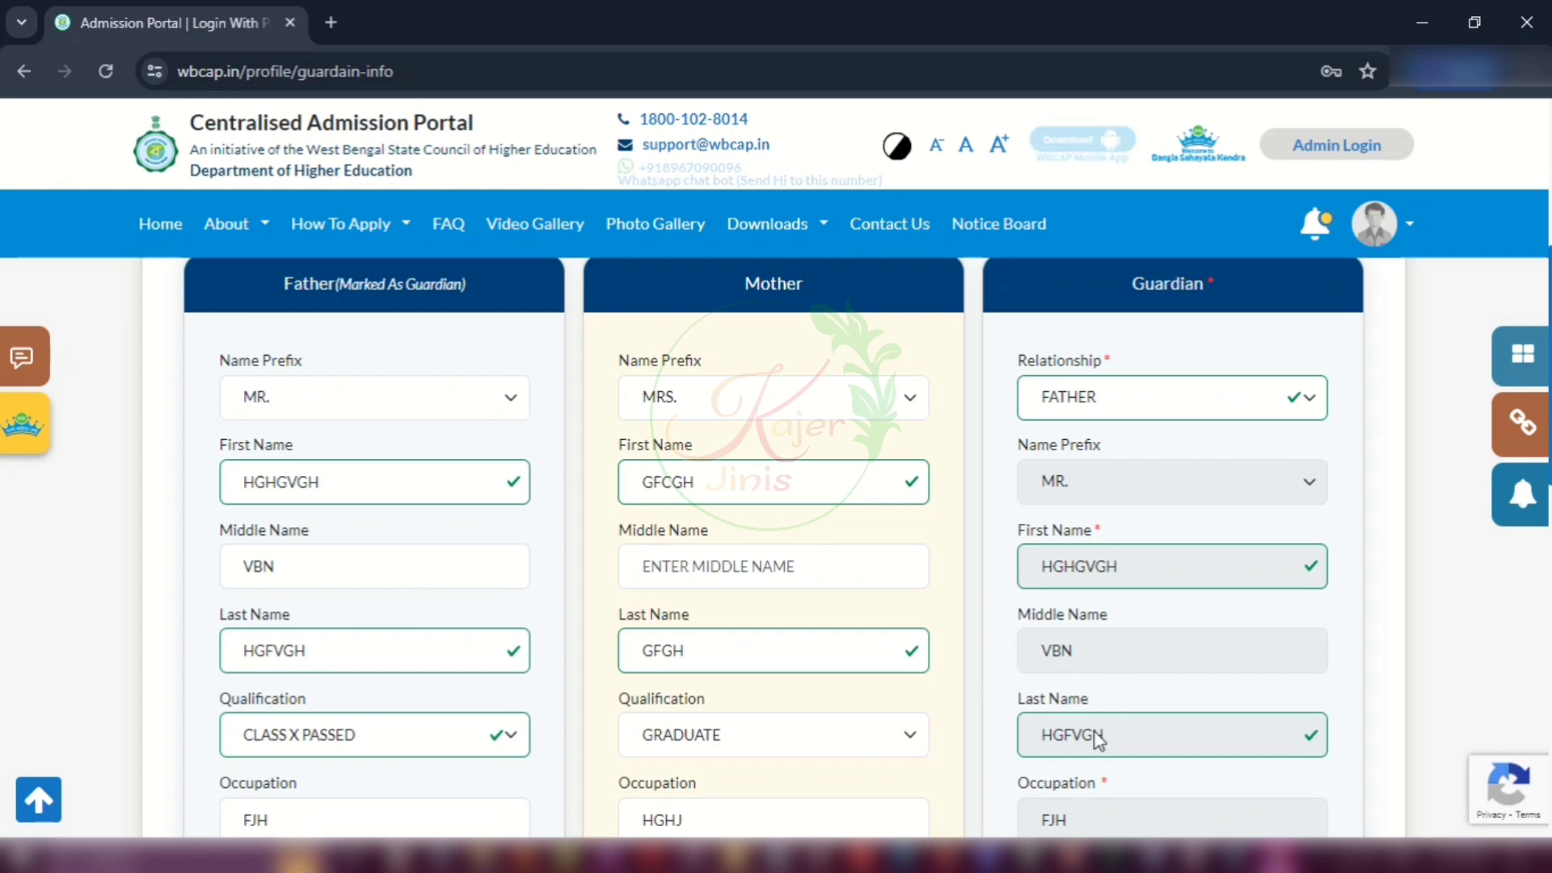
scroll(1153, 705, down, 3)
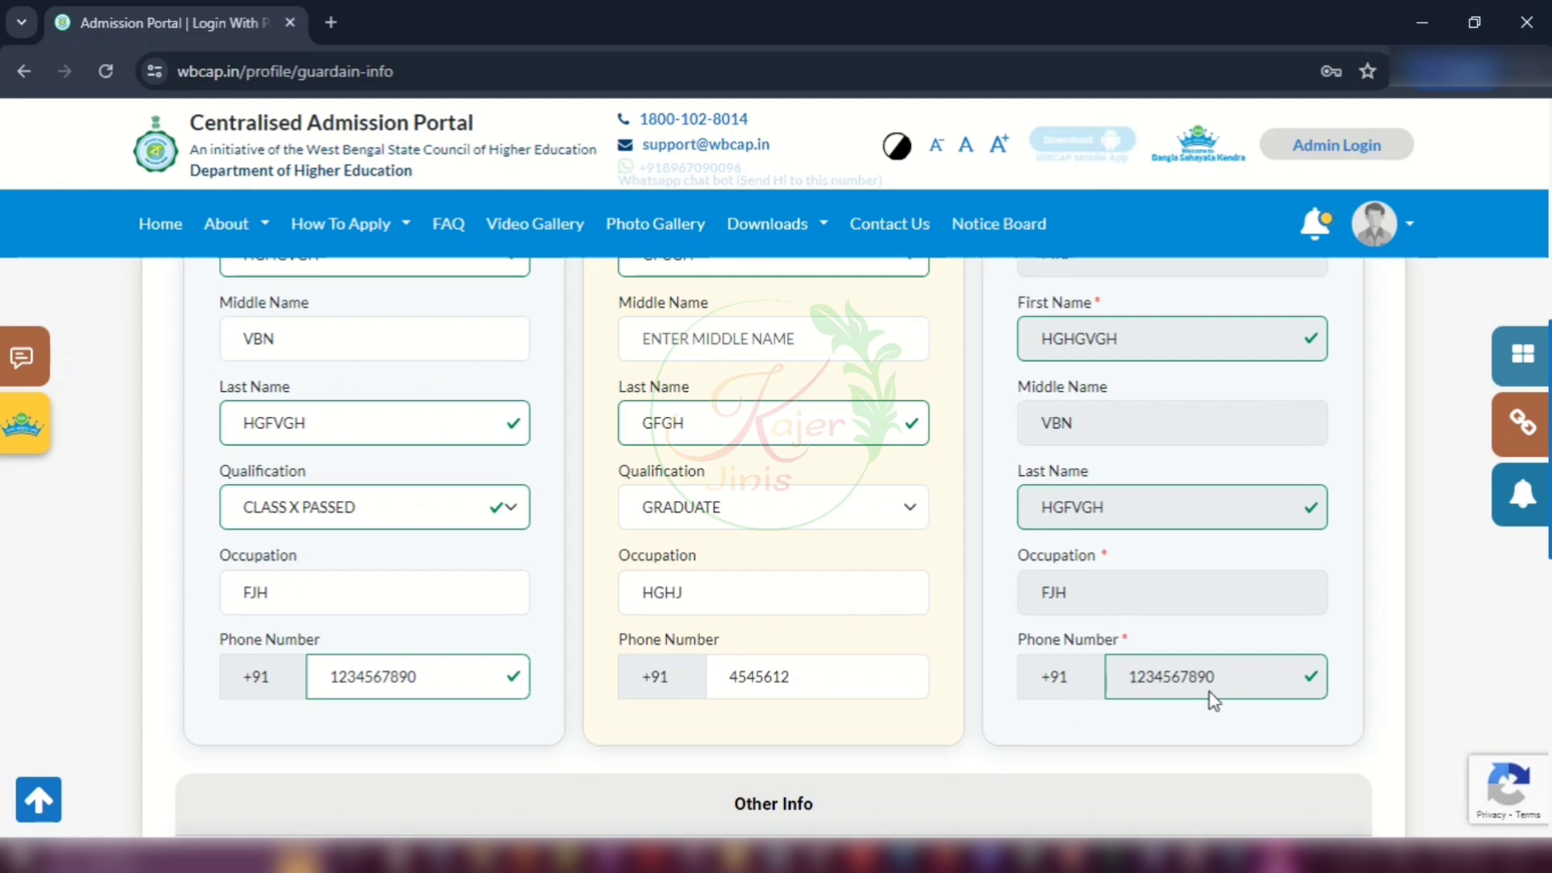
scroll(1204, 691, down, 3)
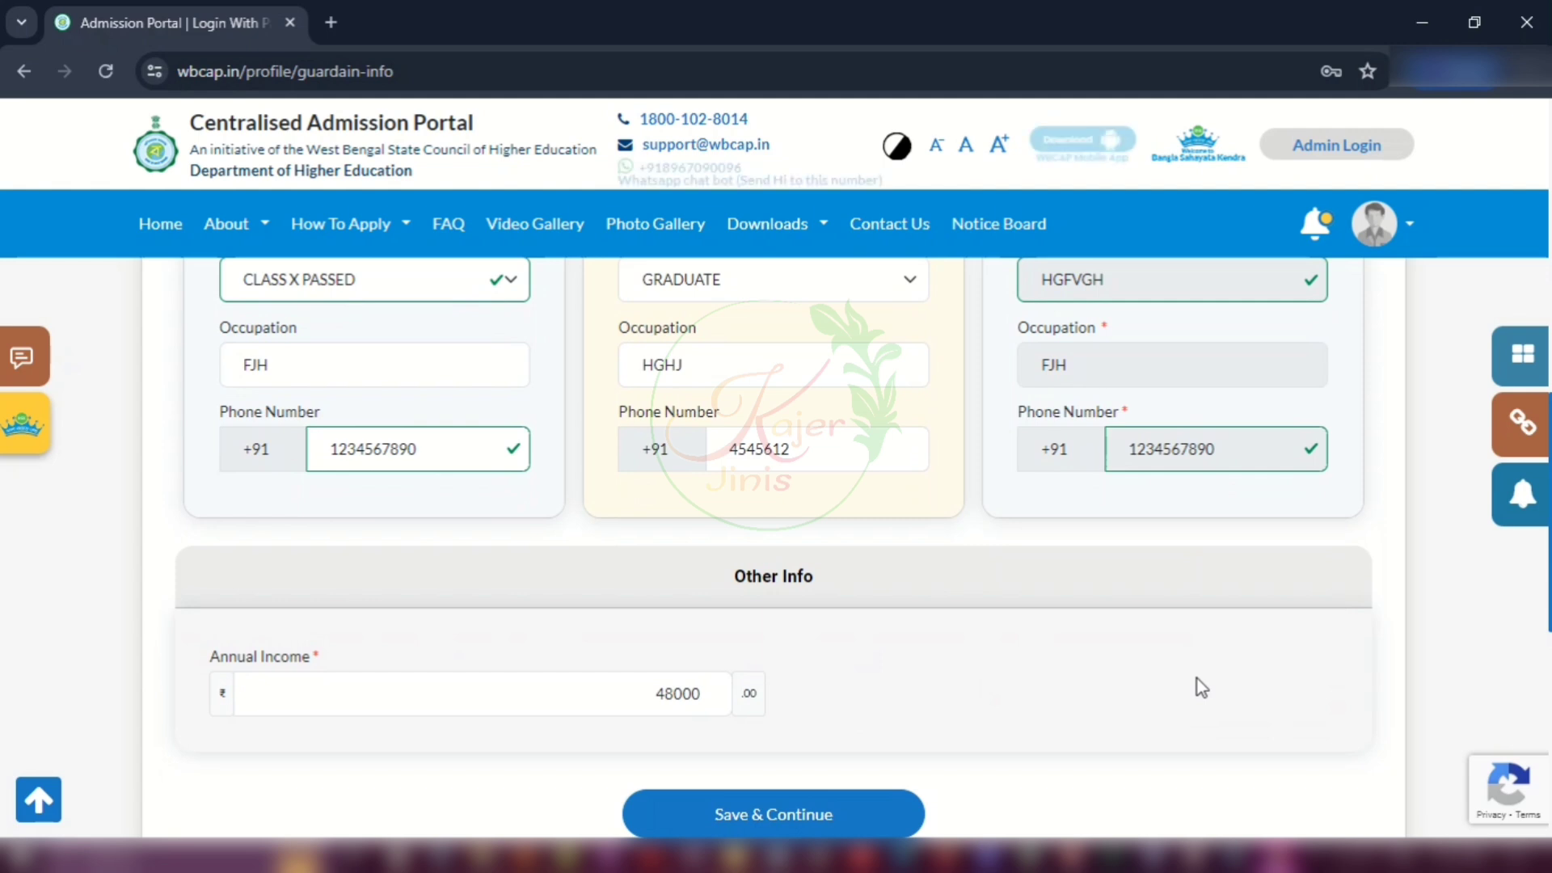
scroll(1196, 679, down, 2)
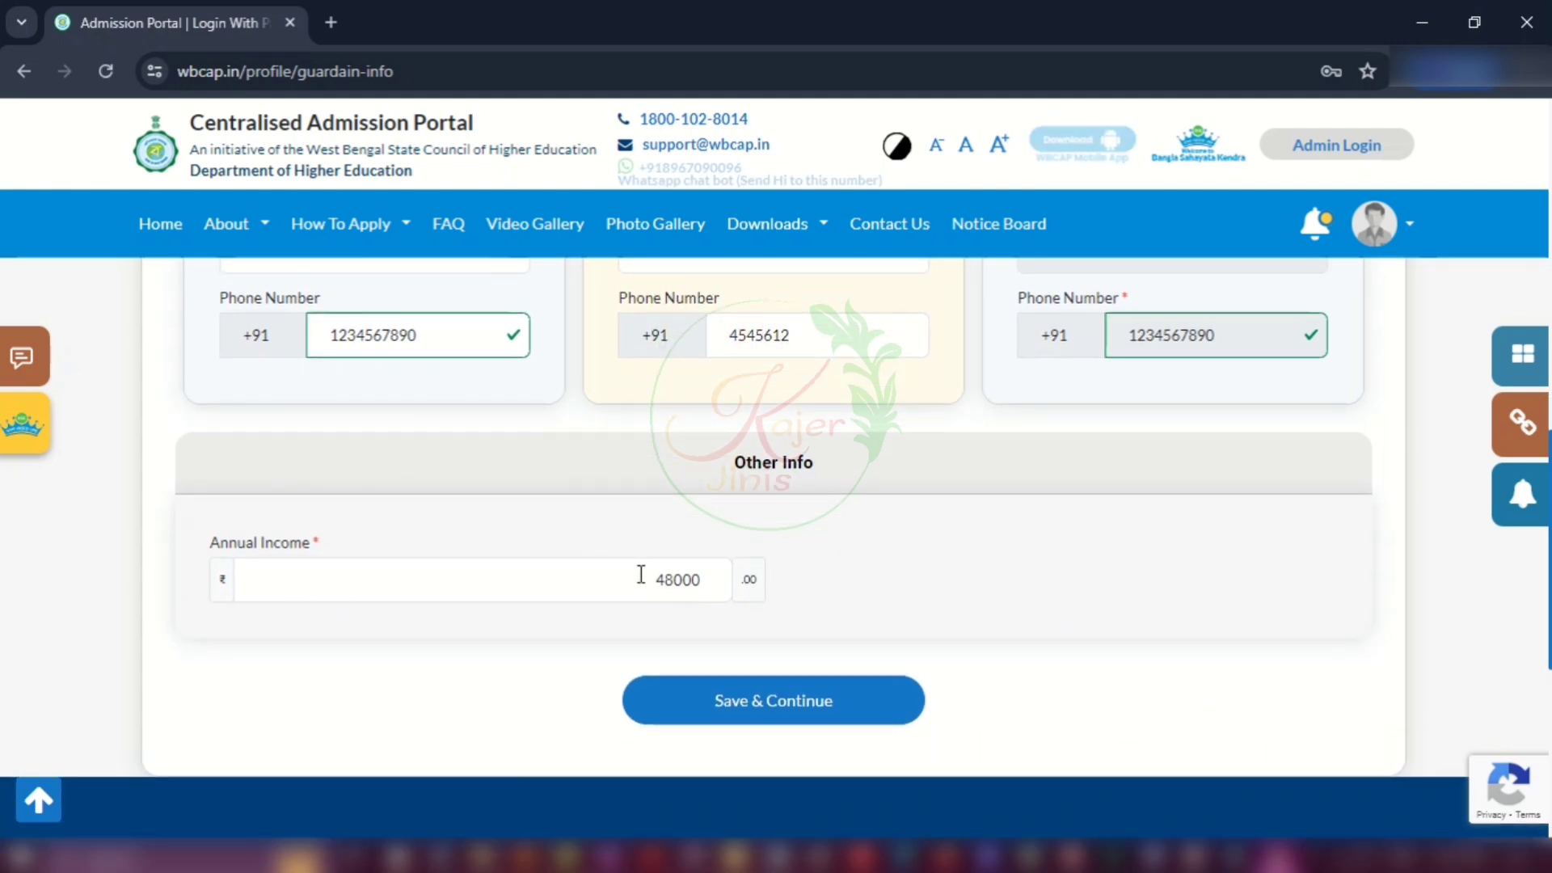
click(711, 575)
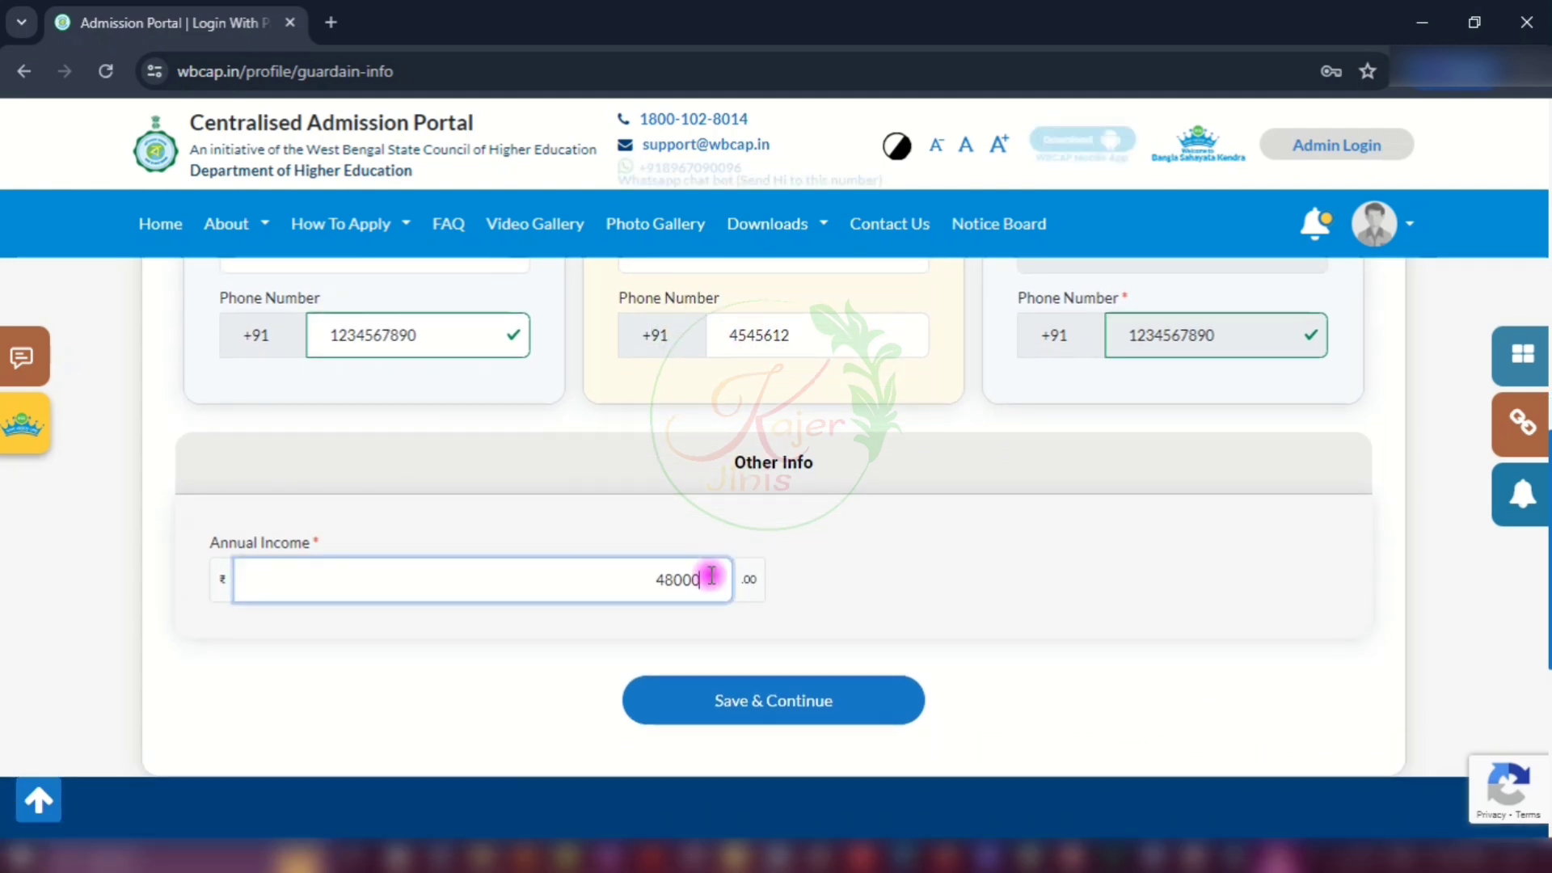
click(1057, 577)
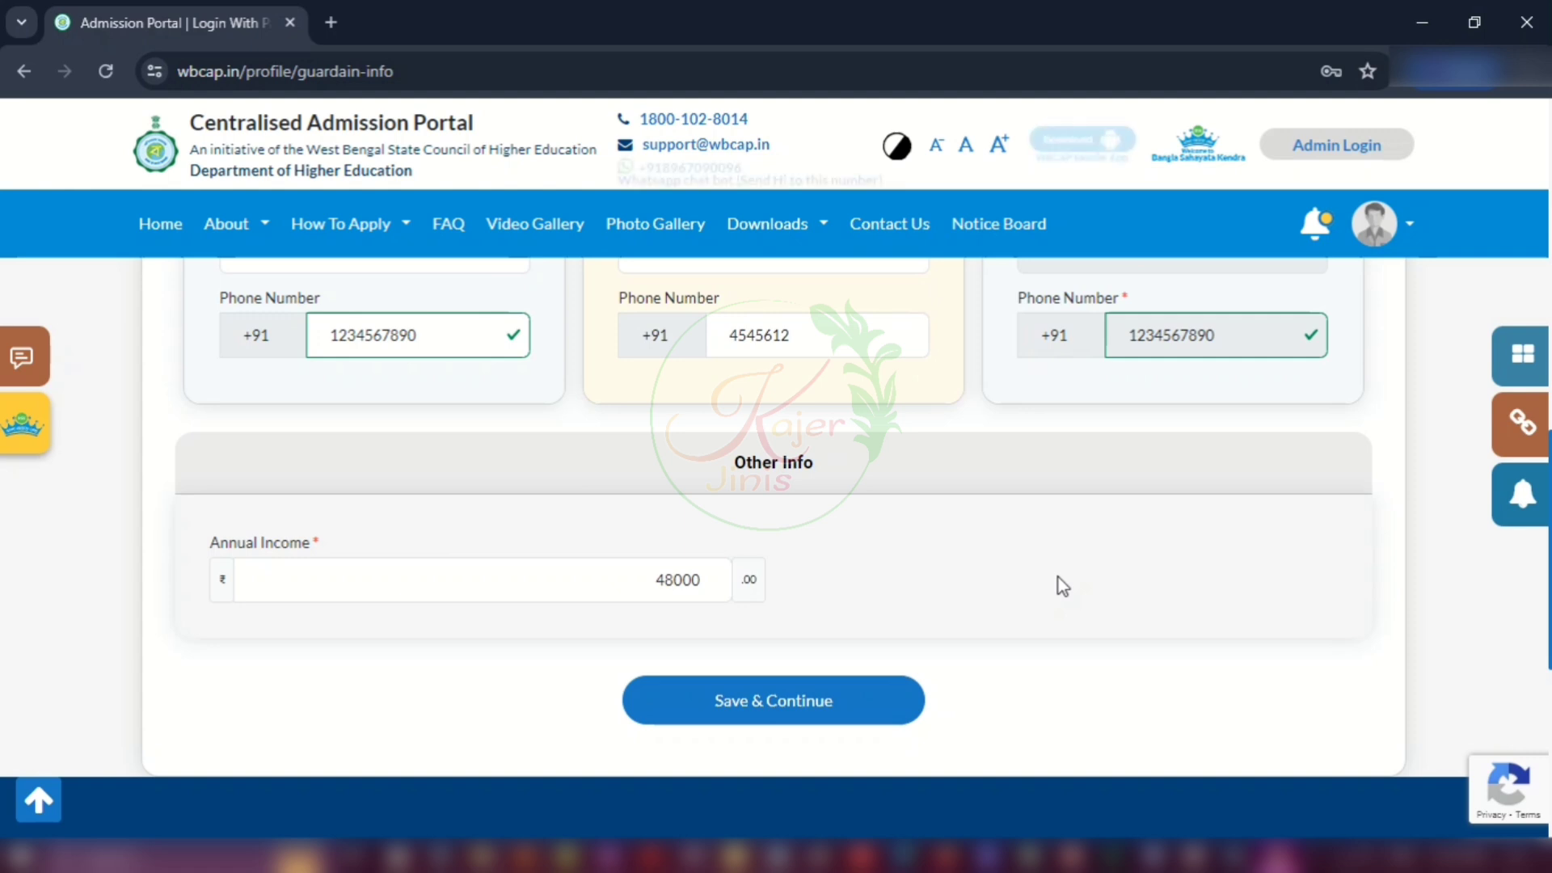
Step: Save the guardian details and dismiss the medium of instruction guide on the results page
click(832, 714)
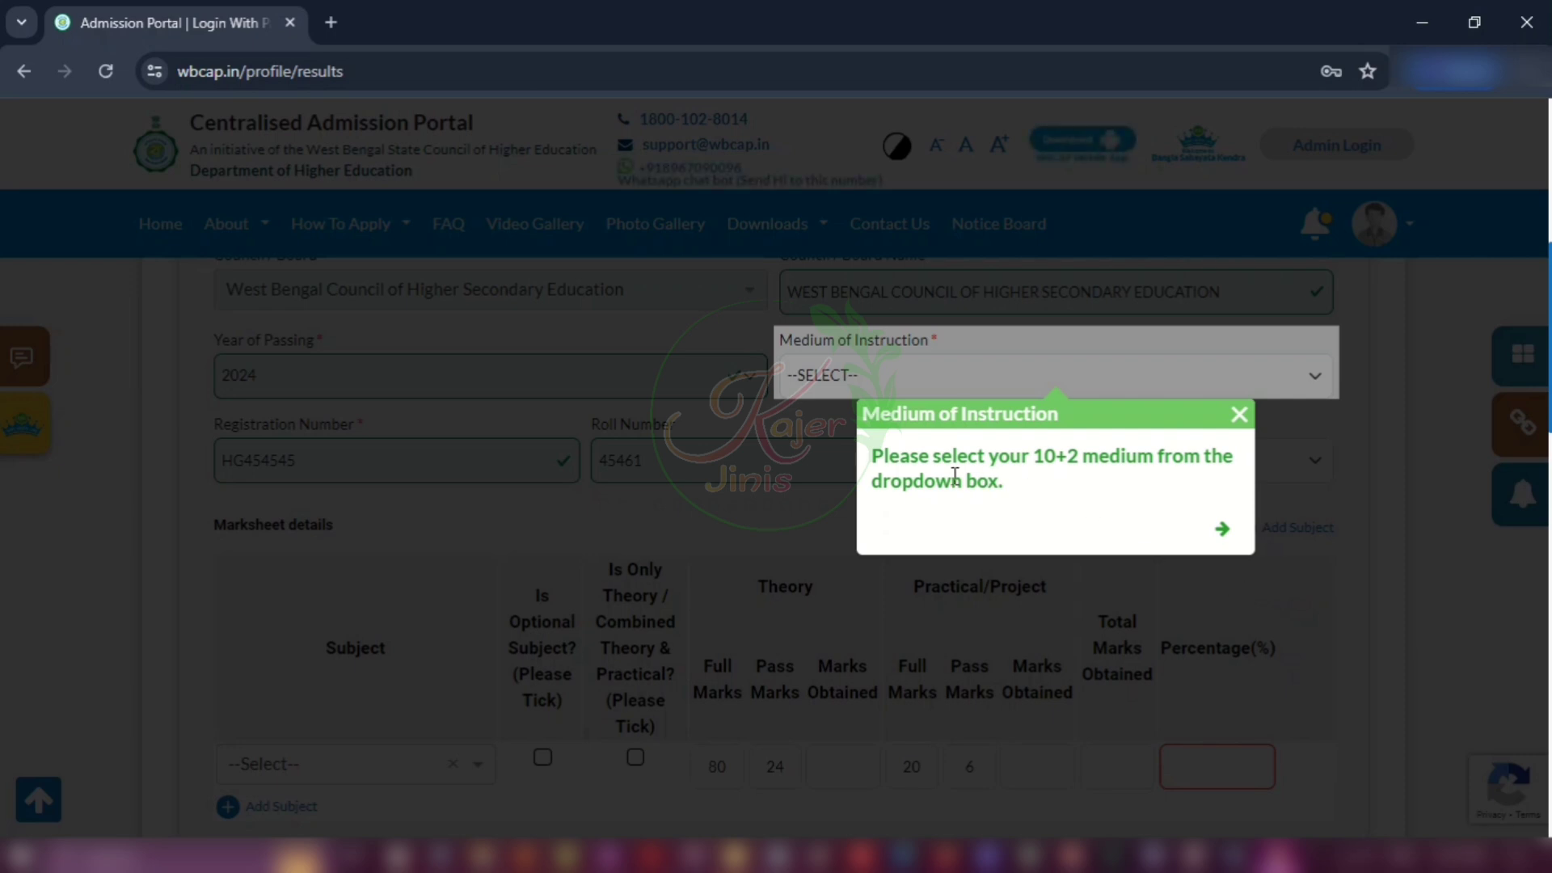
click(1238, 415)
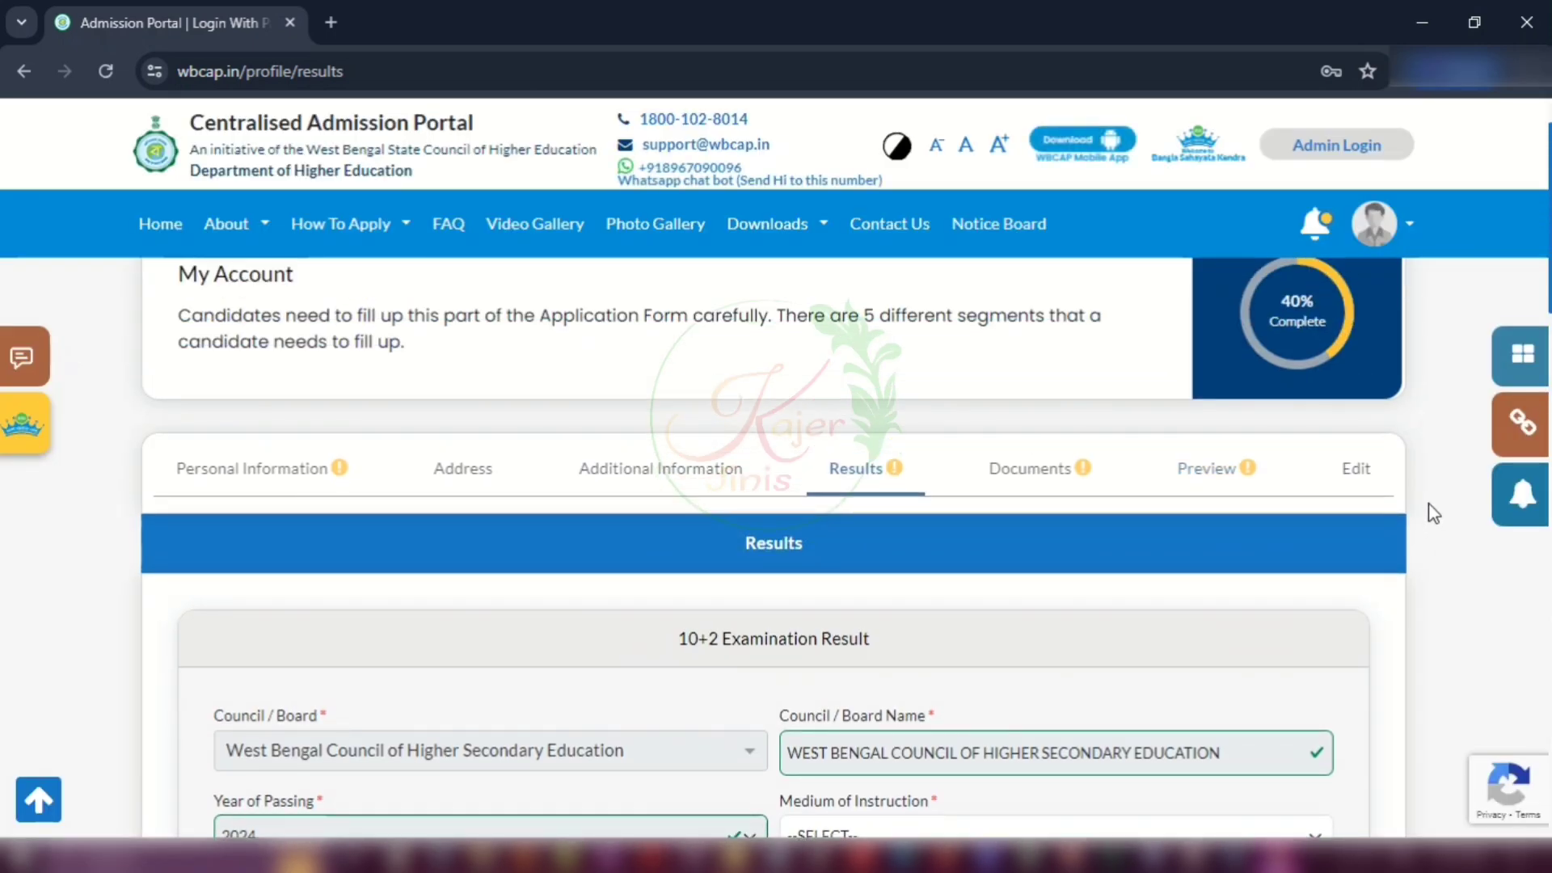
scroll(1435, 514, down, 4)
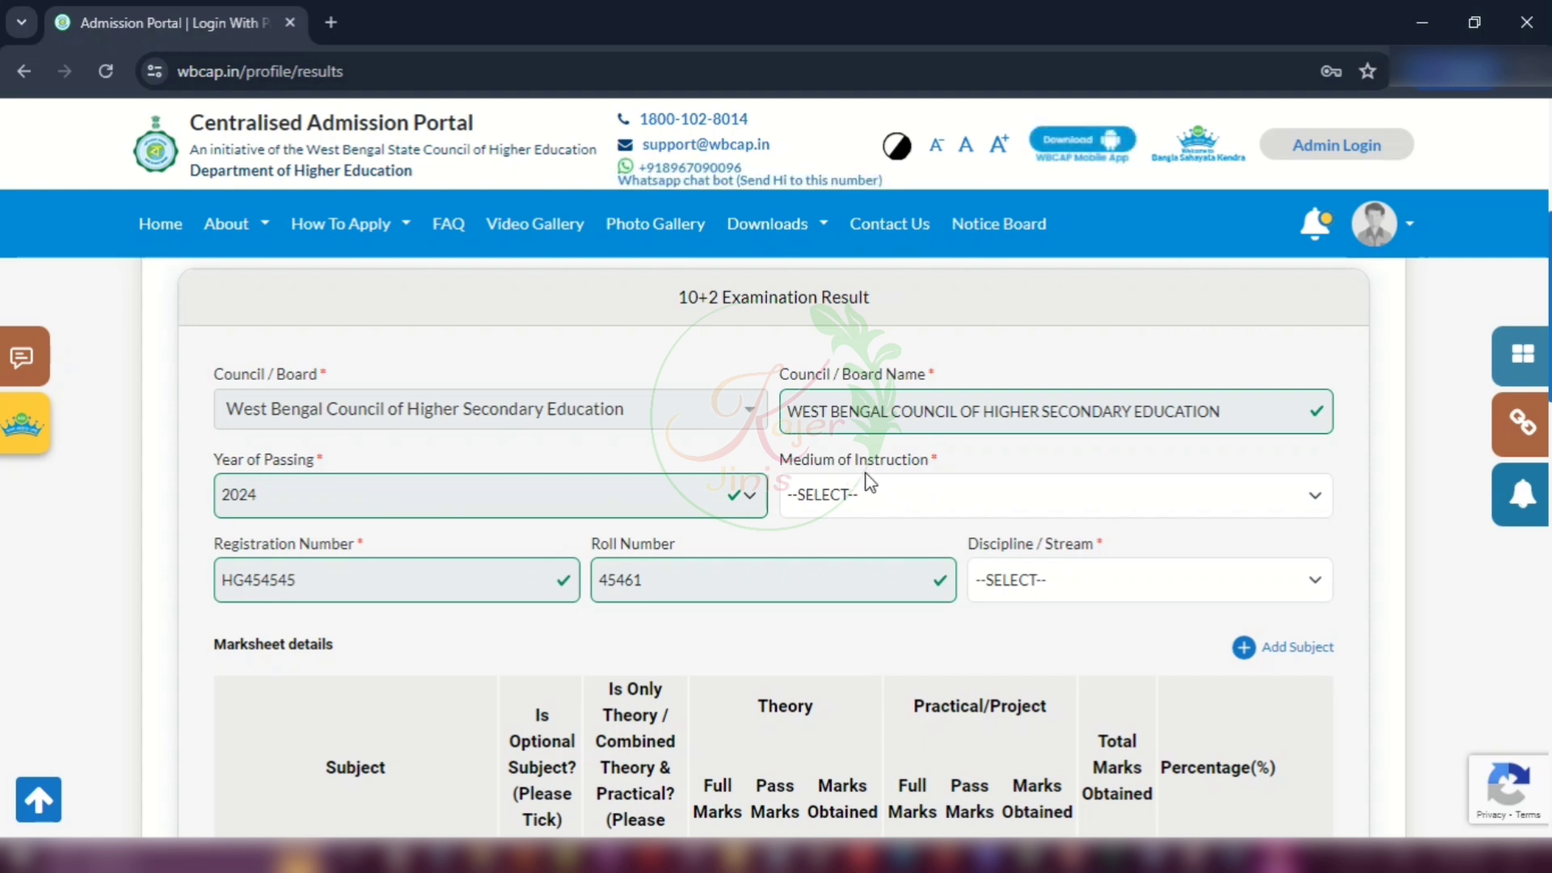
Step: Set the 10+2 medium of instruction to BENGALI and the discipline/stream to ARTS
click(842, 499)
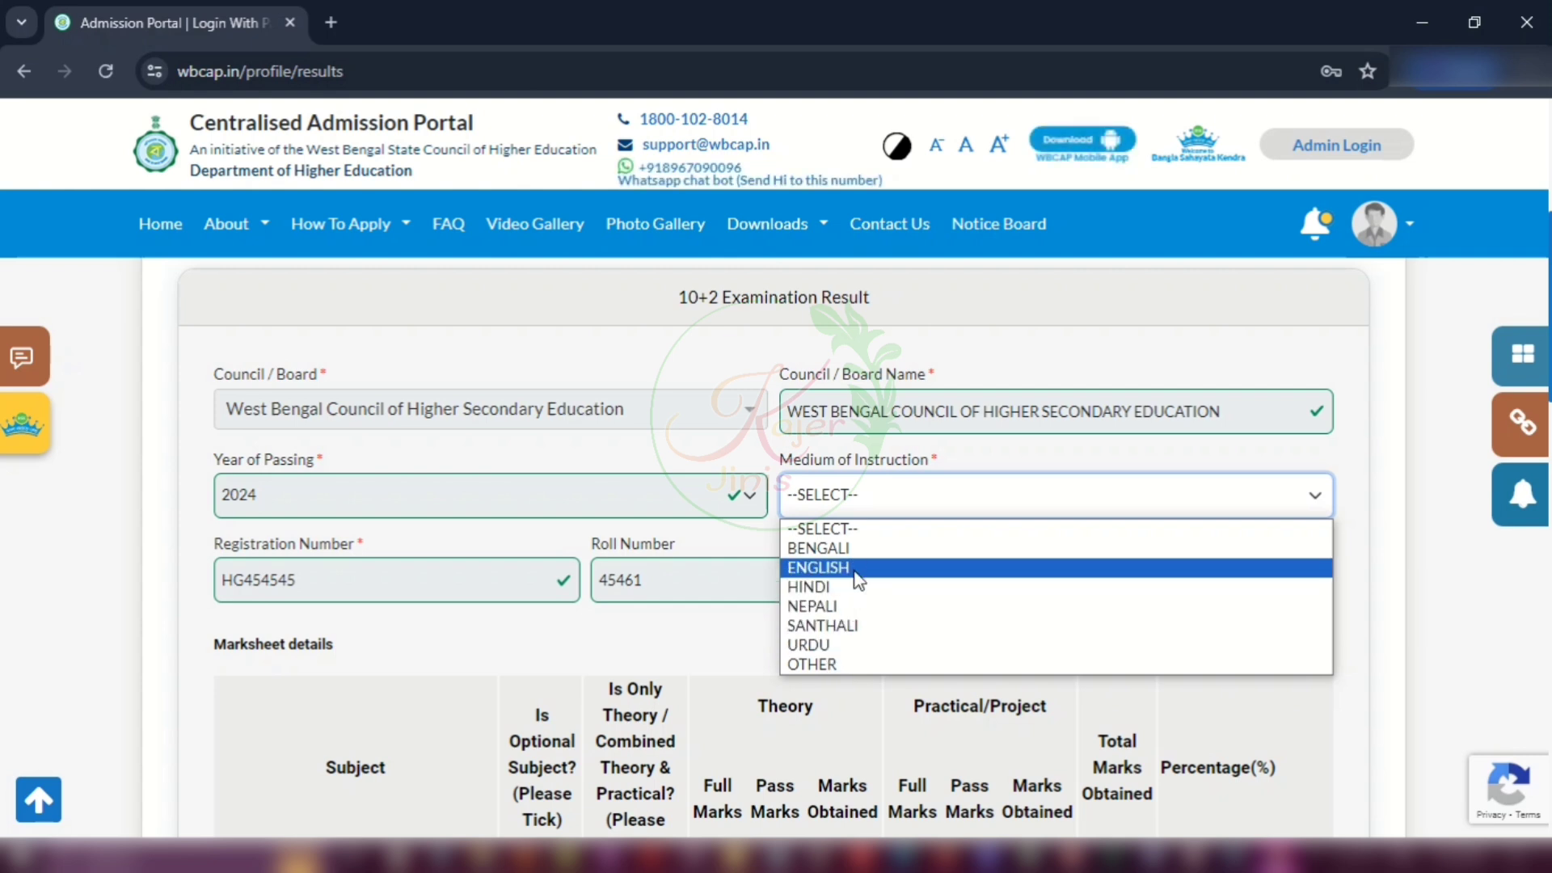
click(833, 548)
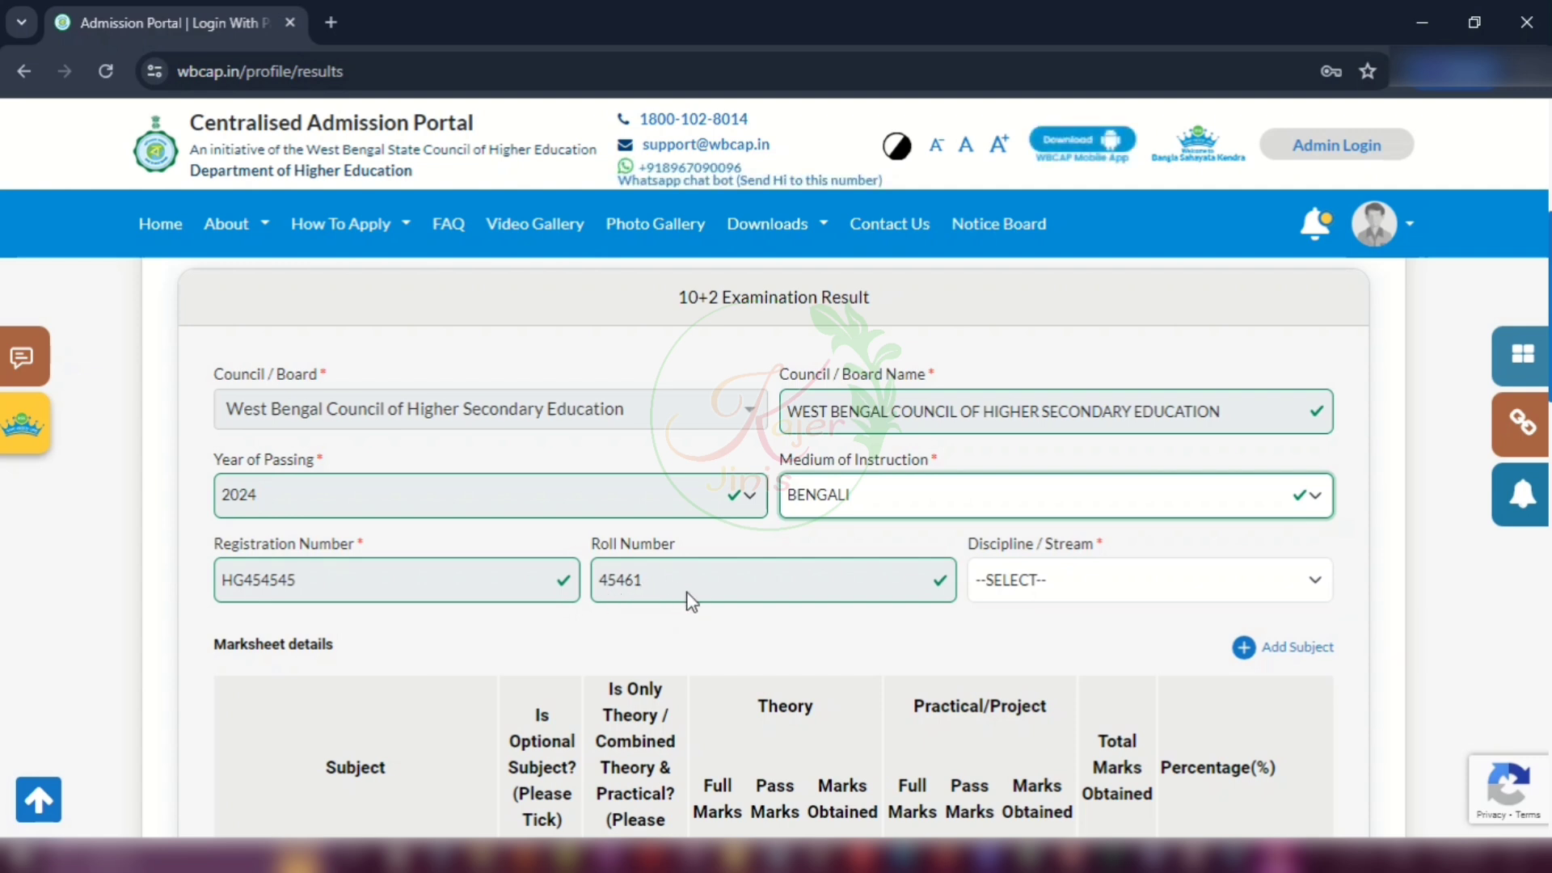
click(1085, 582)
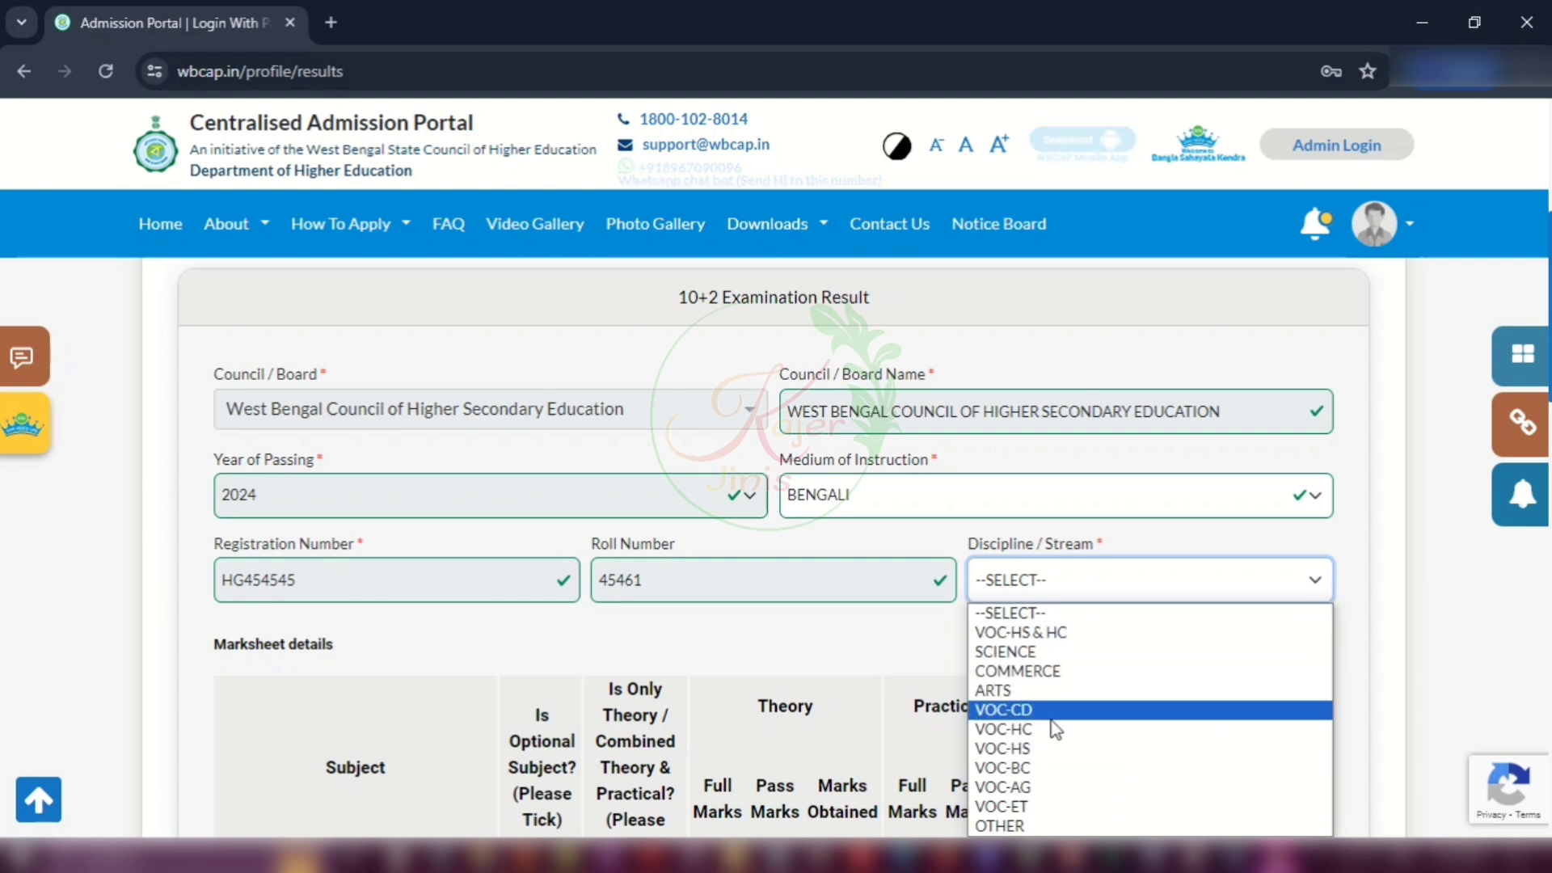
click(995, 691)
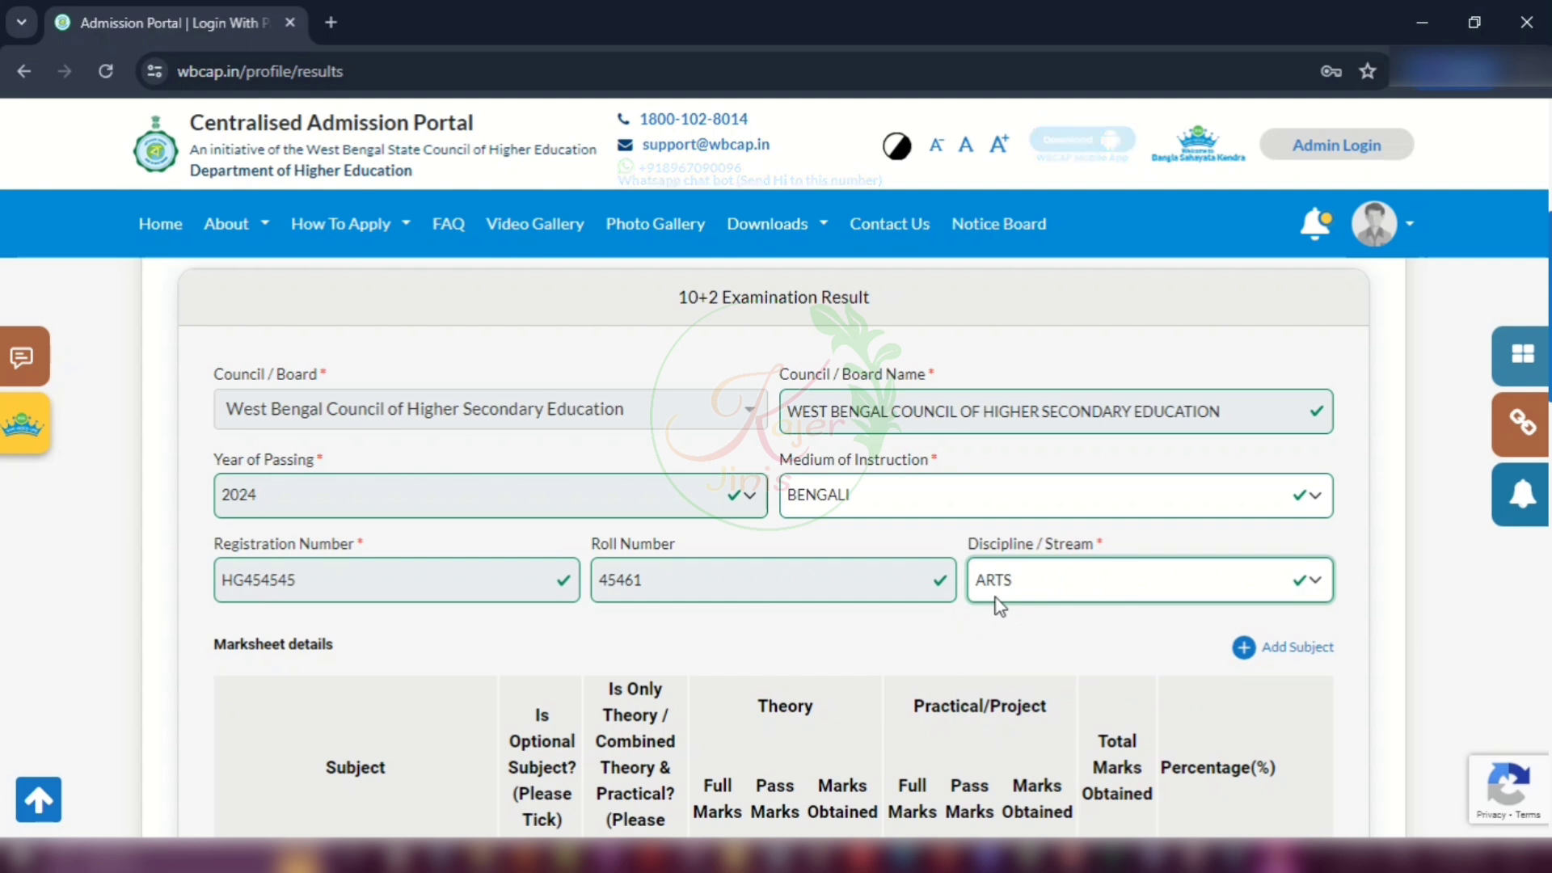
scroll(999, 606, down, 3)
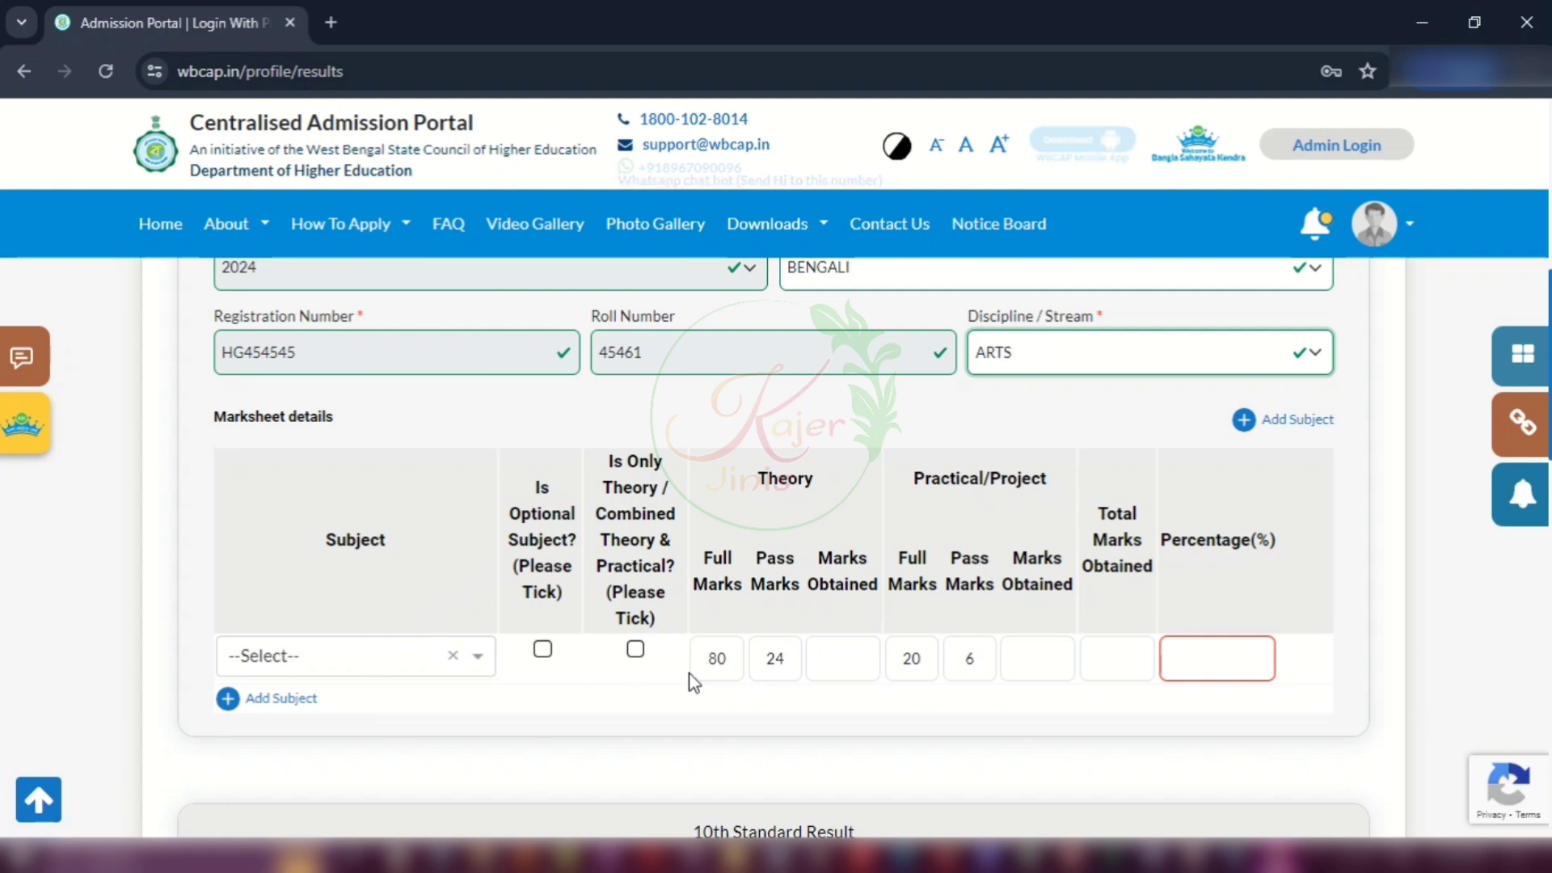
Step: Set the first marksheet row's subject to WB-HS - Bengali as 1st Lang
click(383, 658)
scroll(398, 492, down, 5)
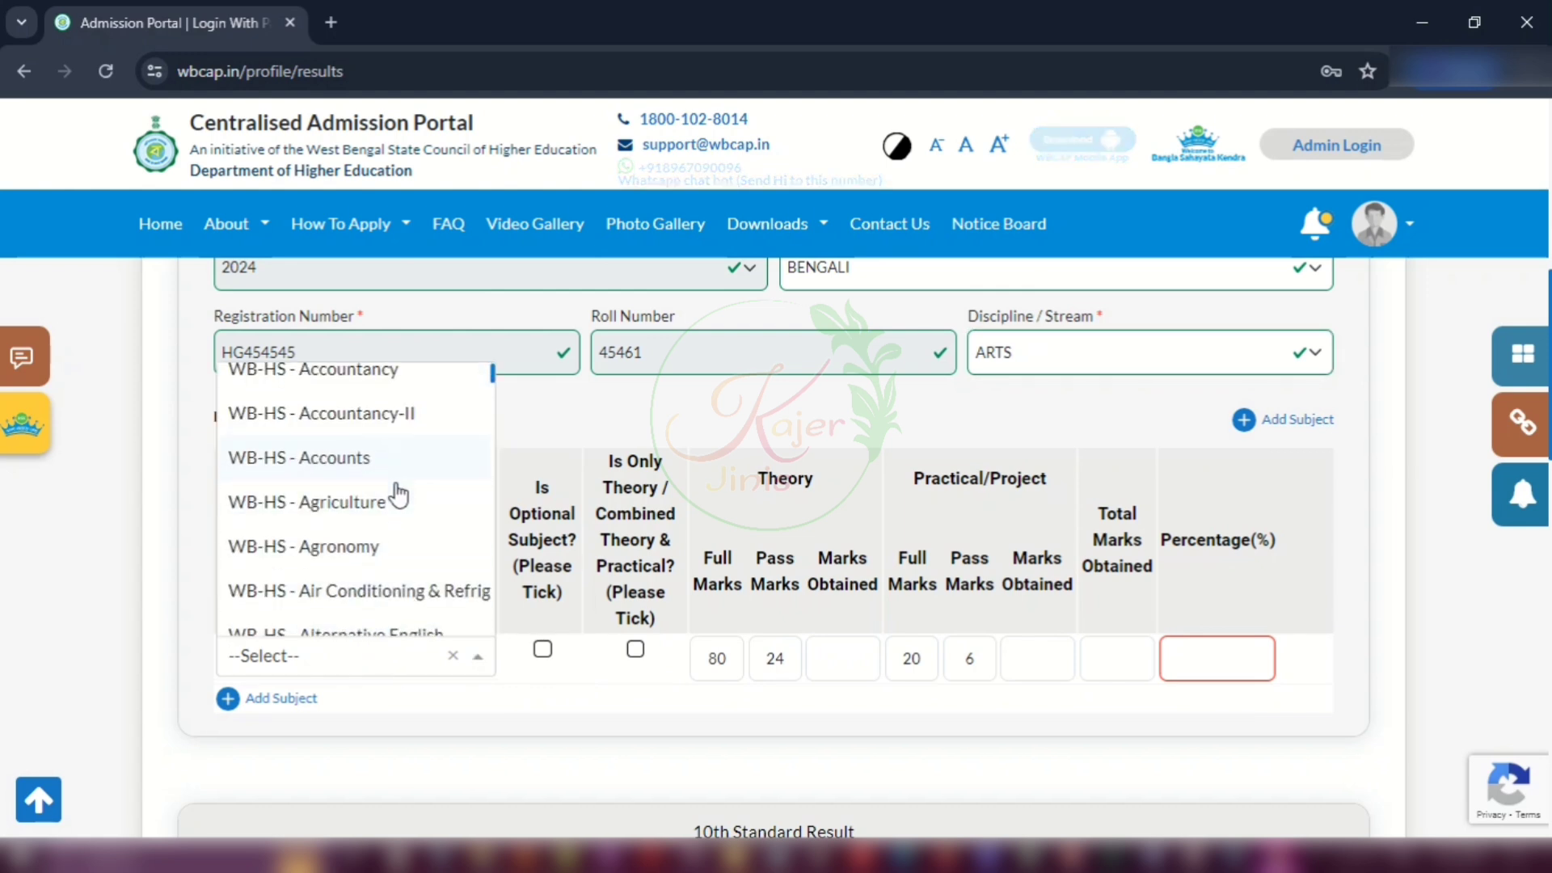
scroll(398, 495, down, 7)
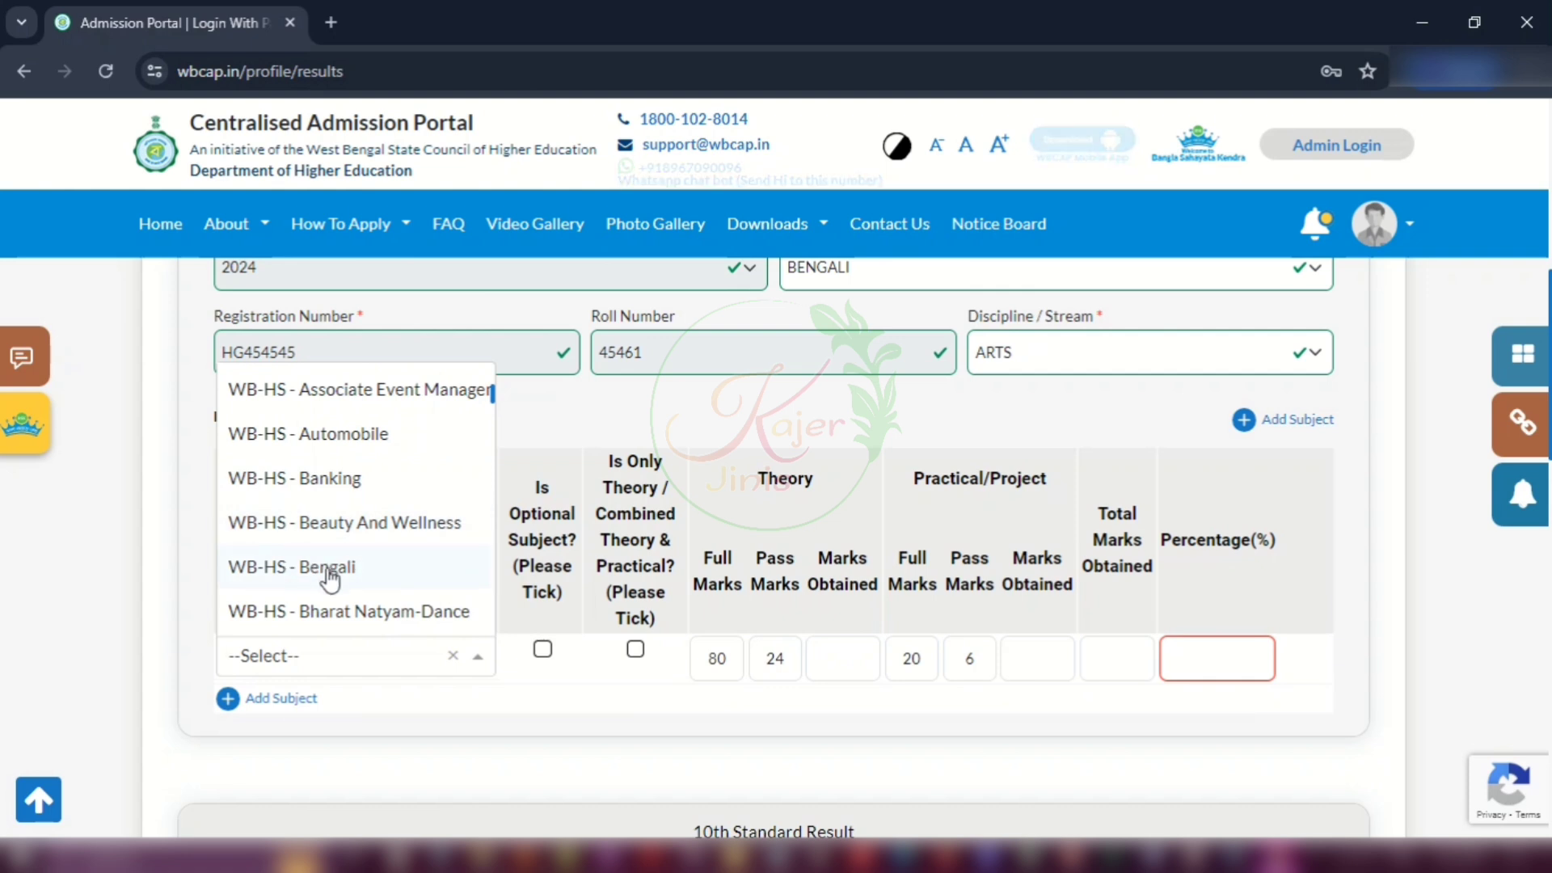
click(305, 568)
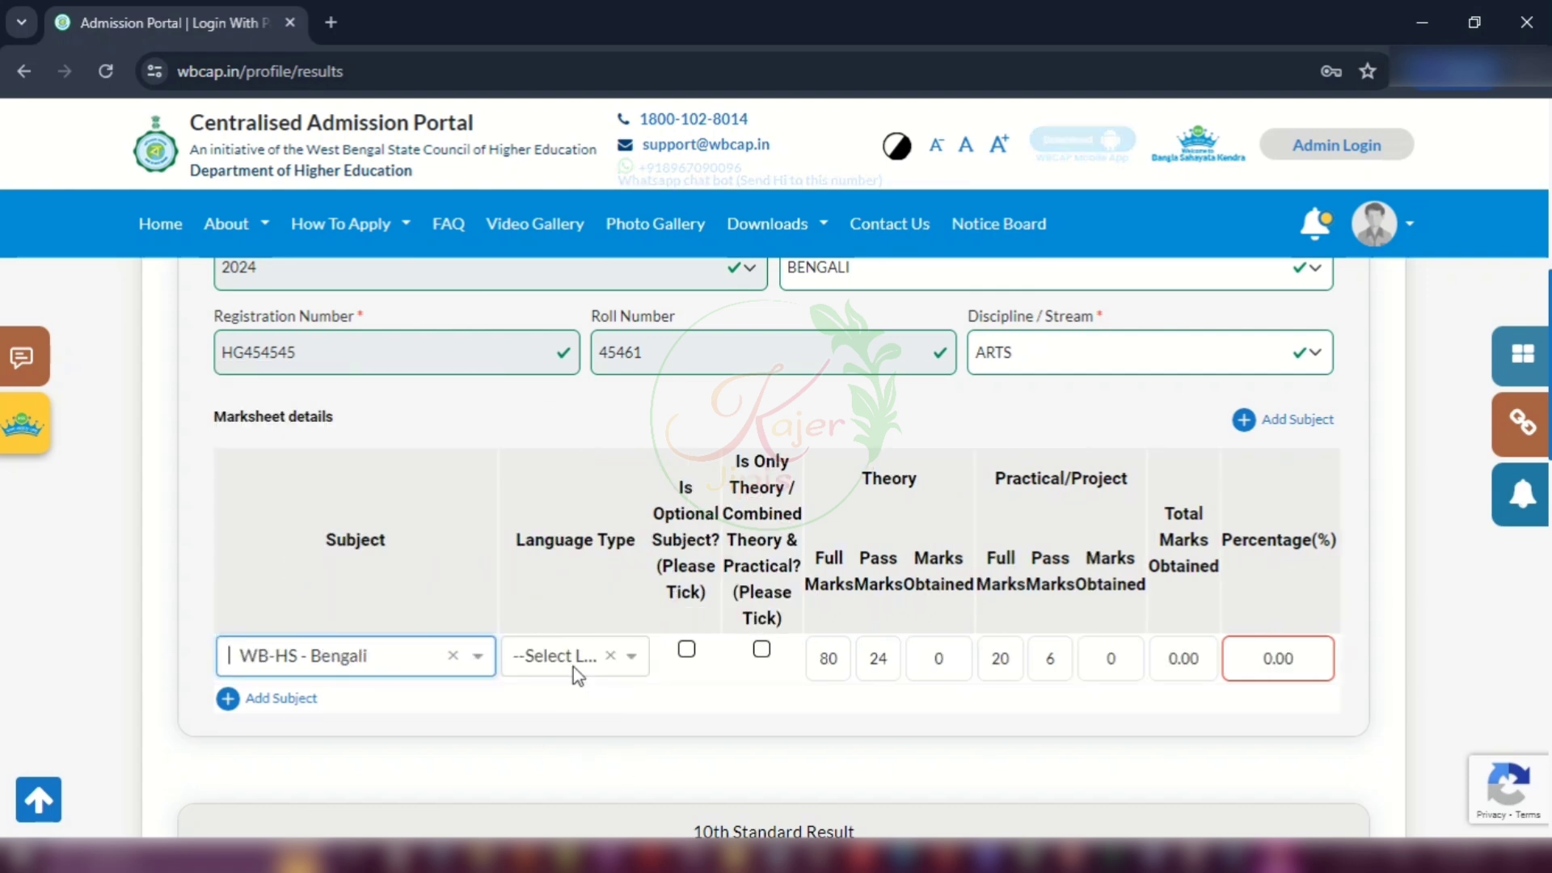
click(574, 663)
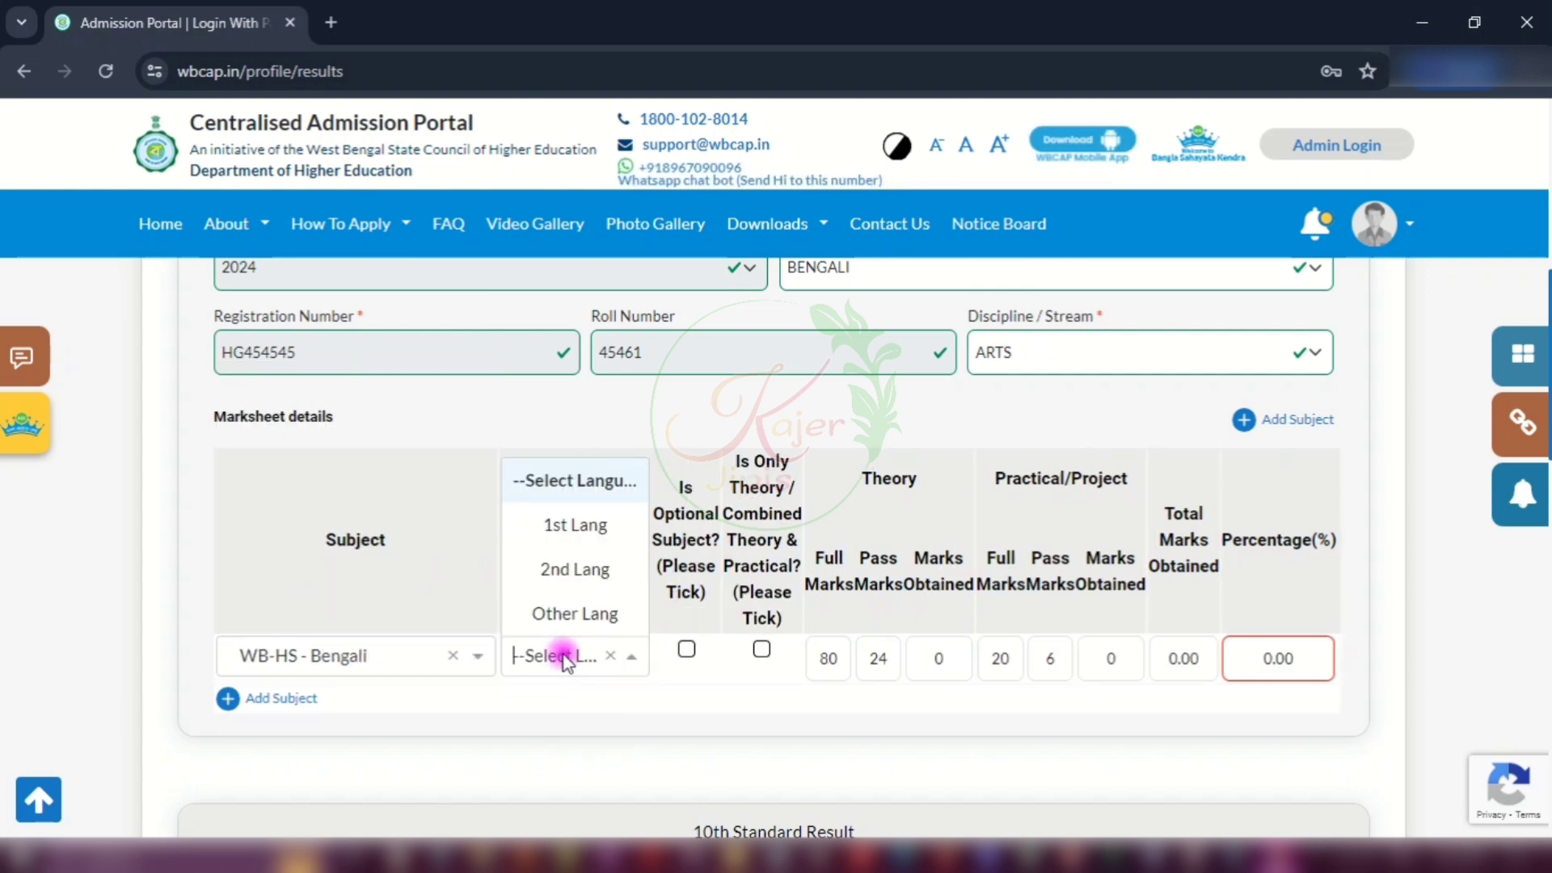
click(577, 529)
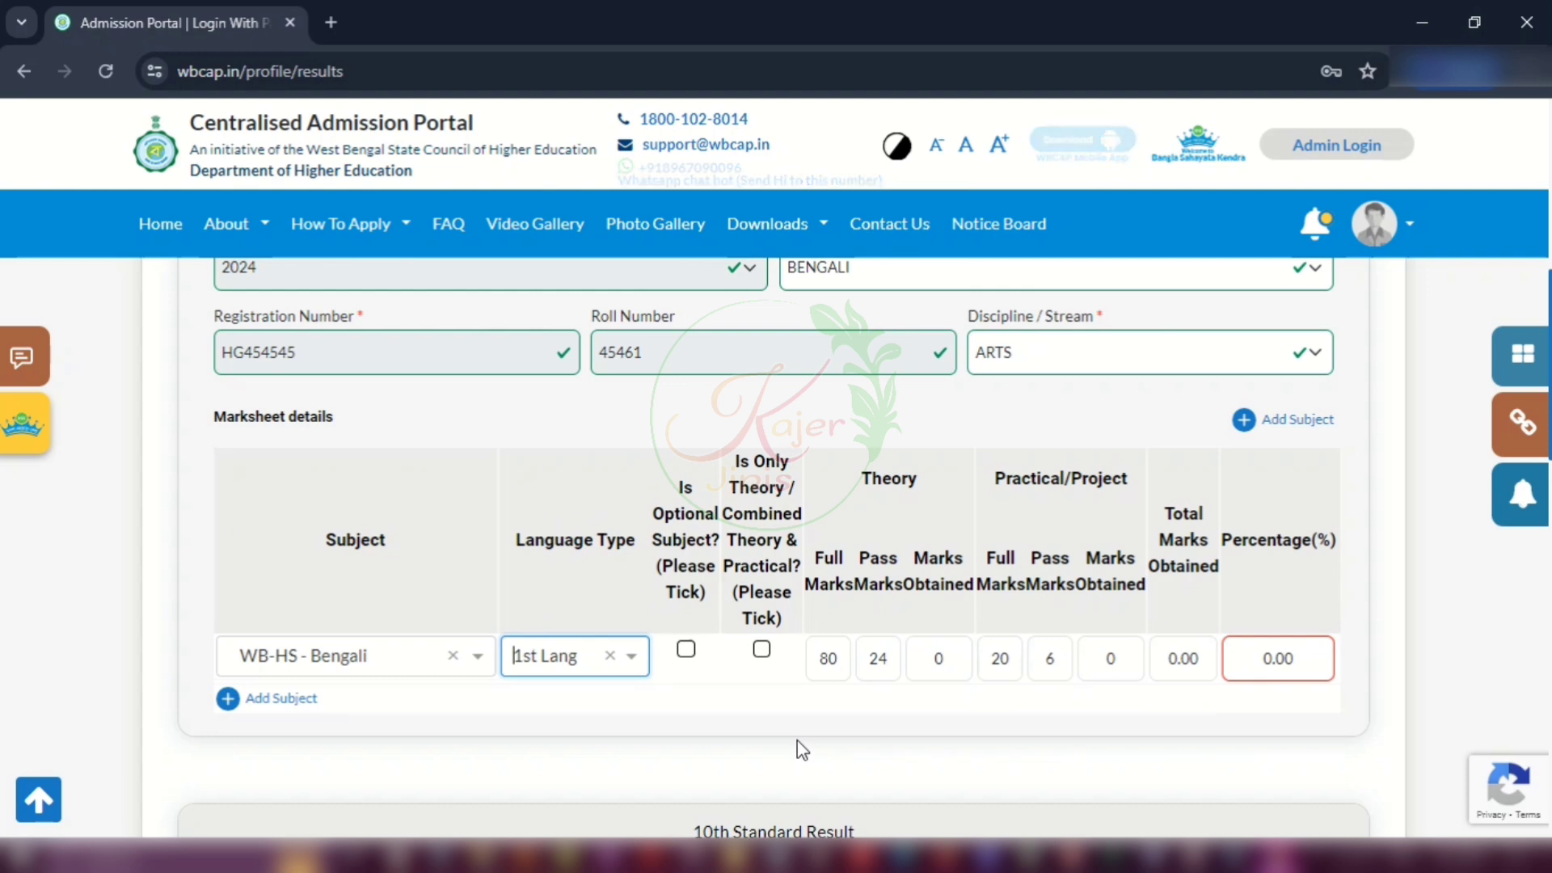
click(838, 717)
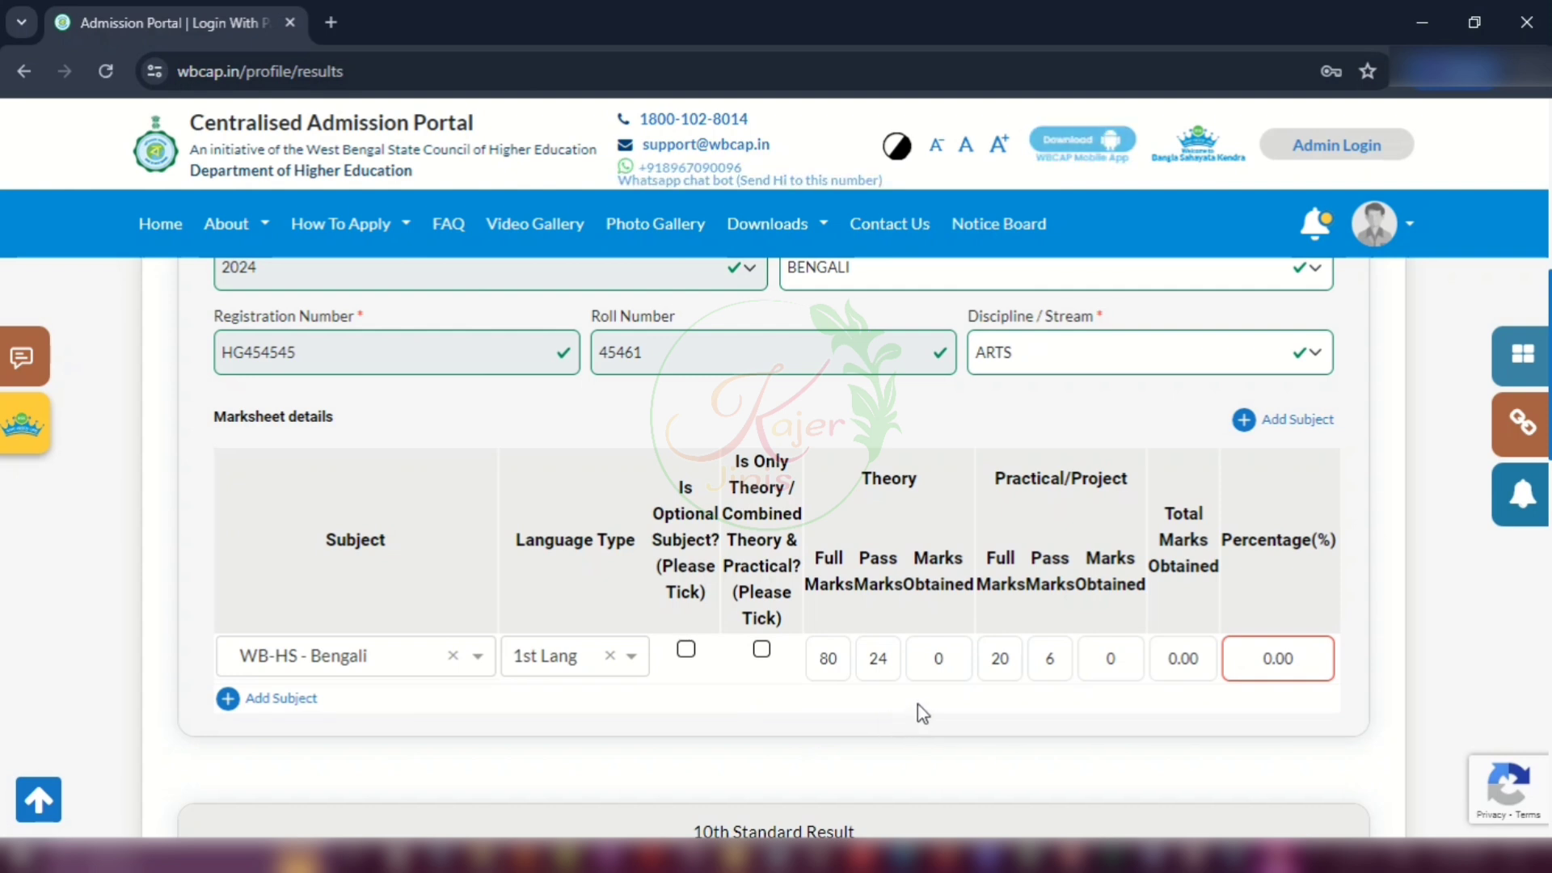
Step: Enter Bengali marks obtained: 74 theory and 20 practical
double_click(824, 660)
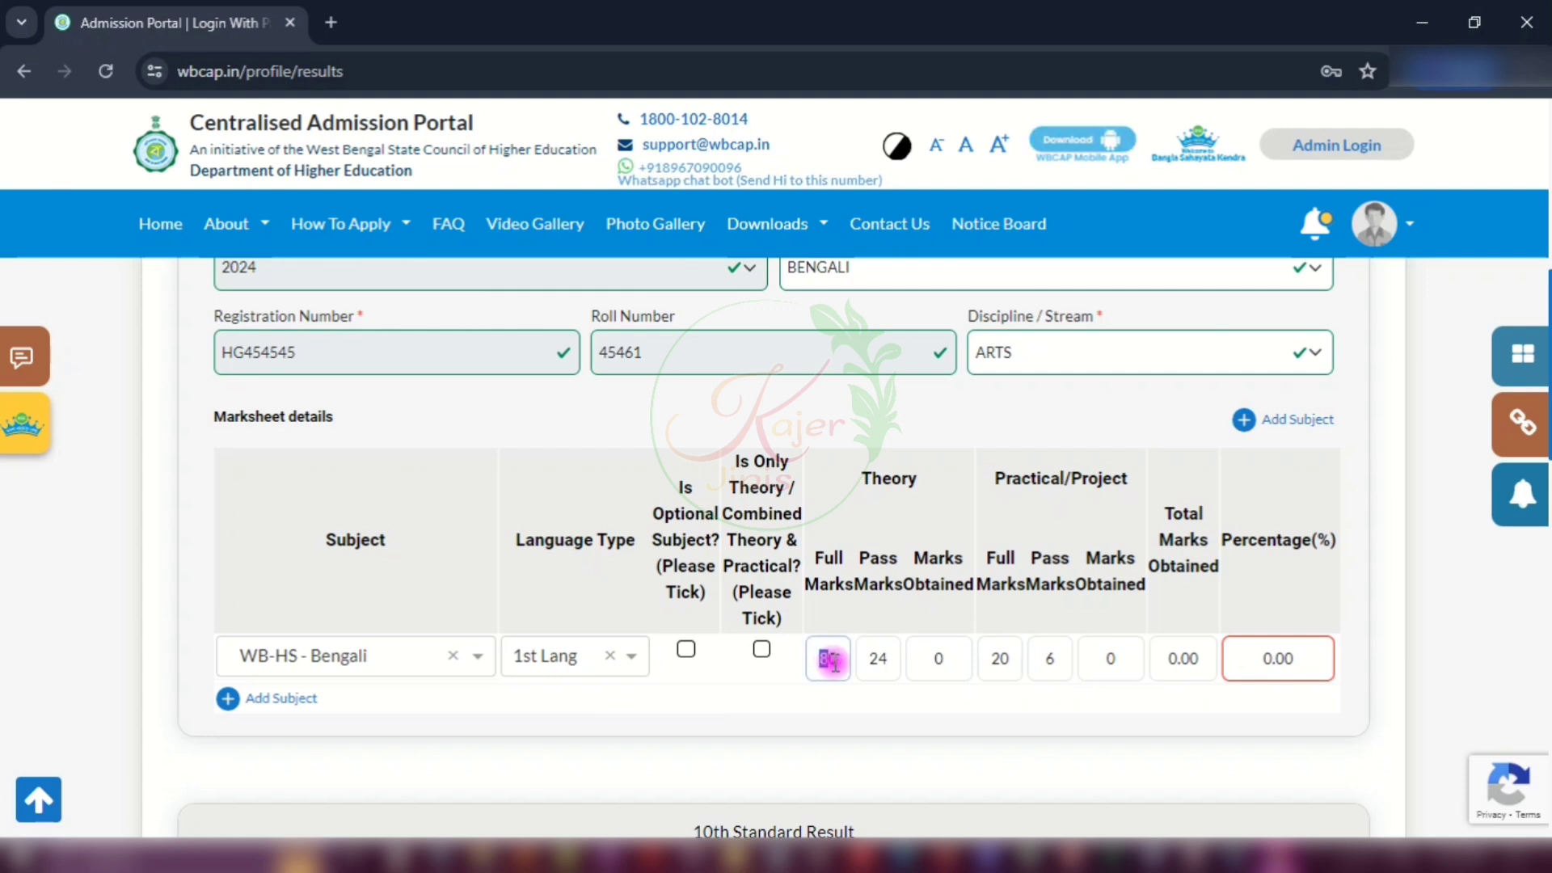
double_click(996, 659)
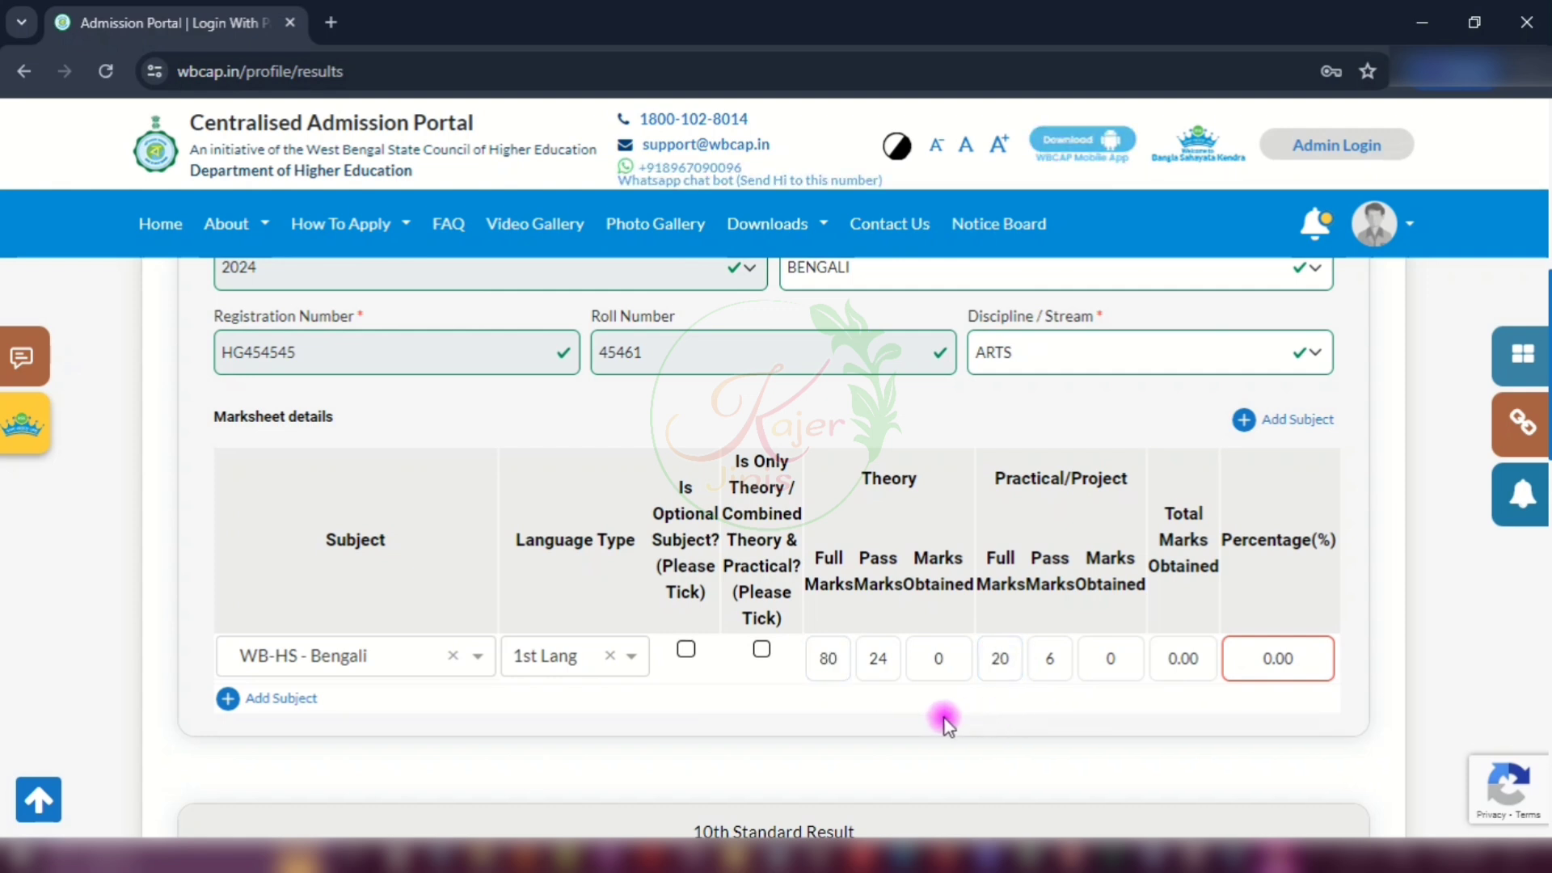
double_click(874, 659)
double_click(939, 658)
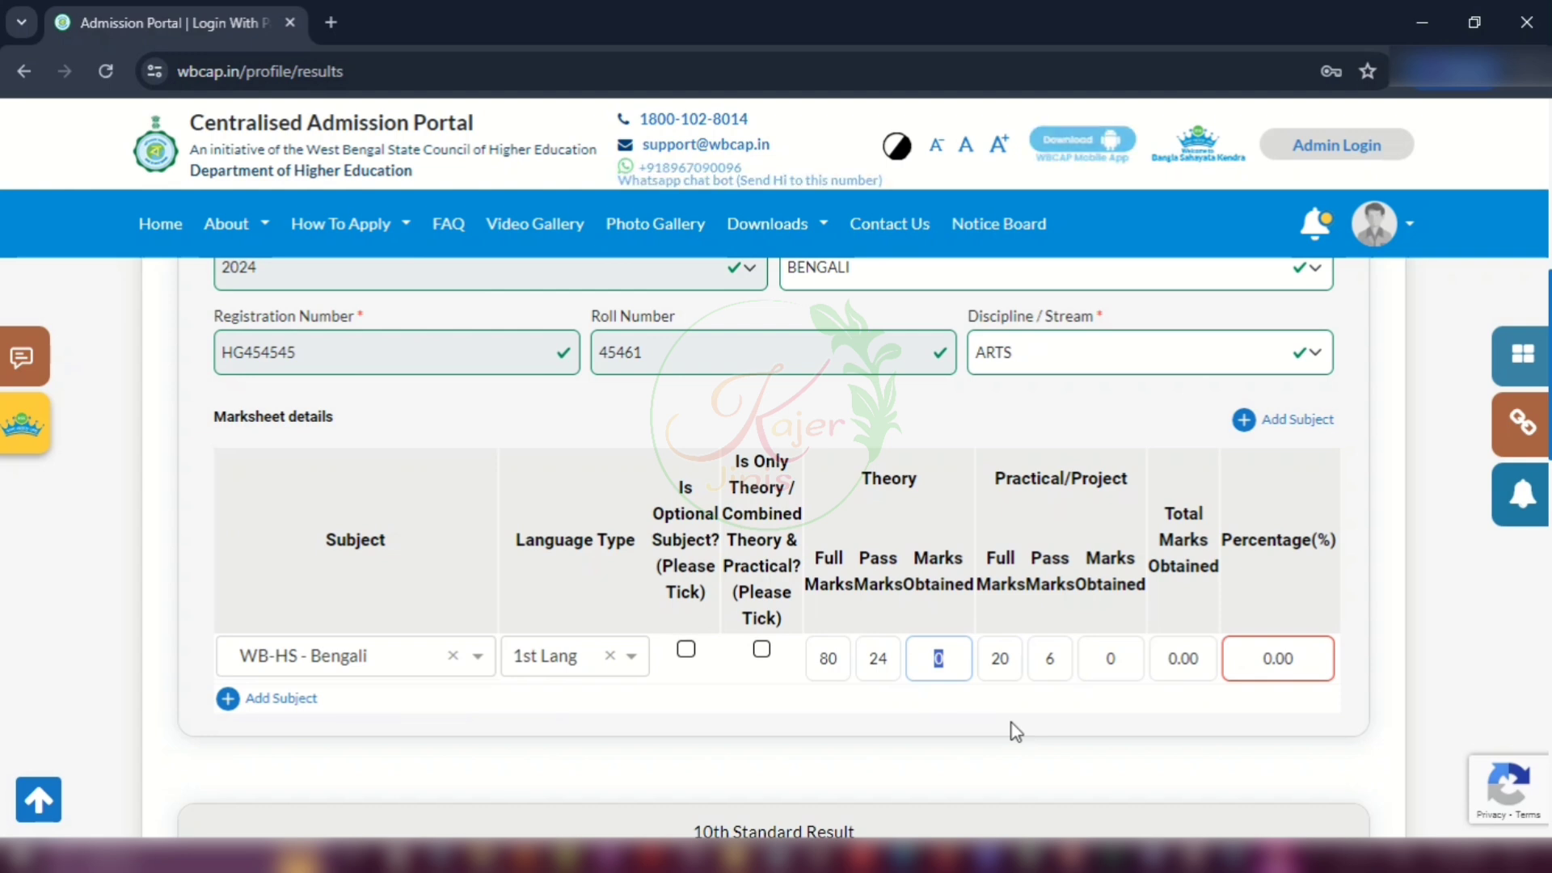
text(74)
double_click(1007, 658)
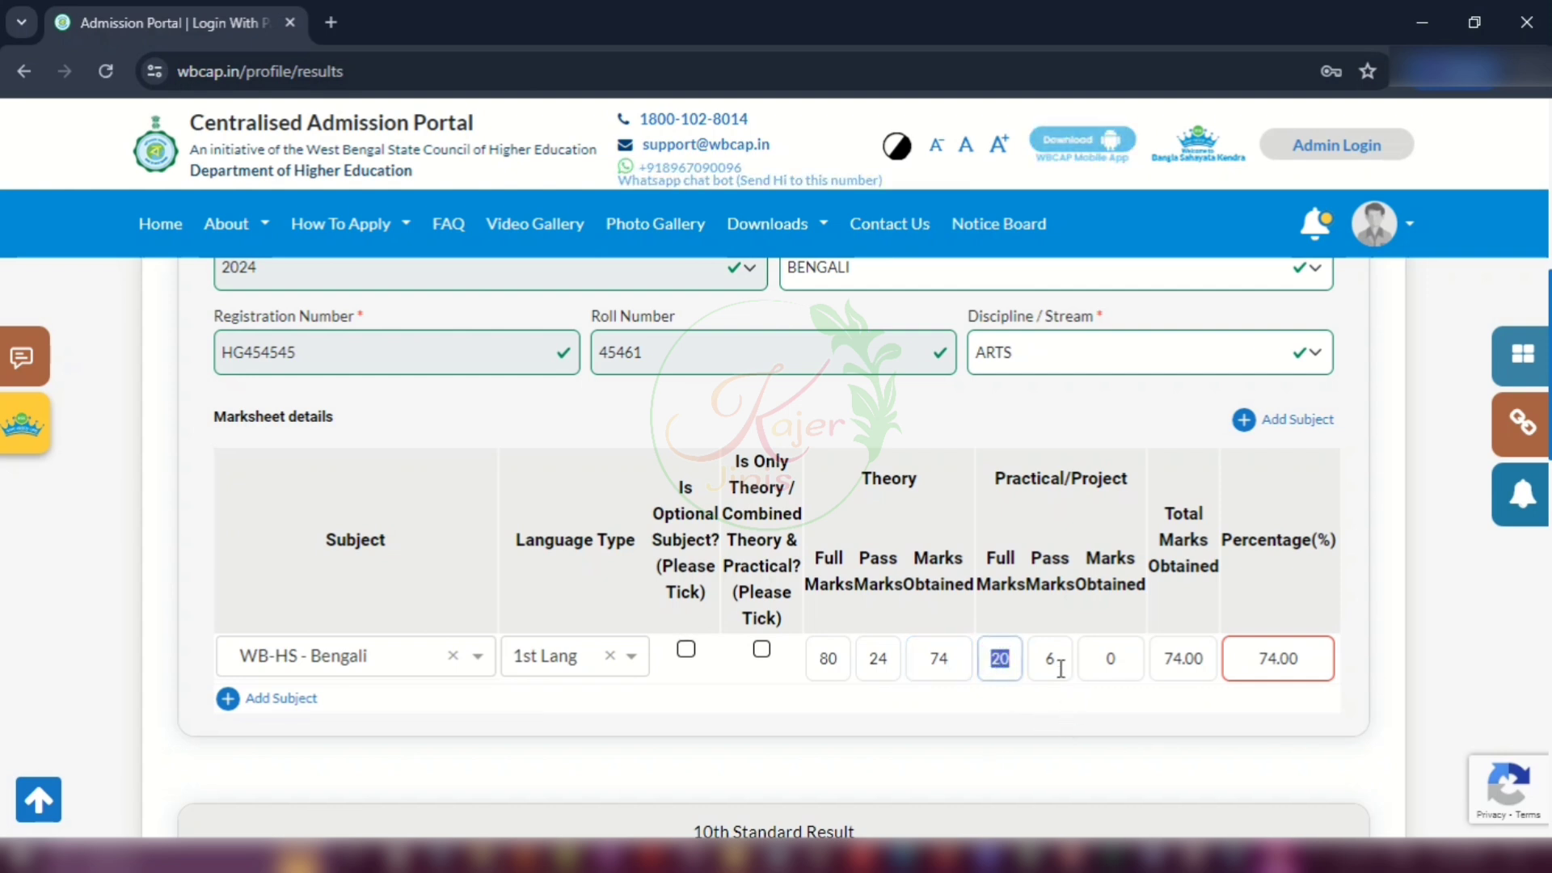
click(1050, 658)
click(1061, 702)
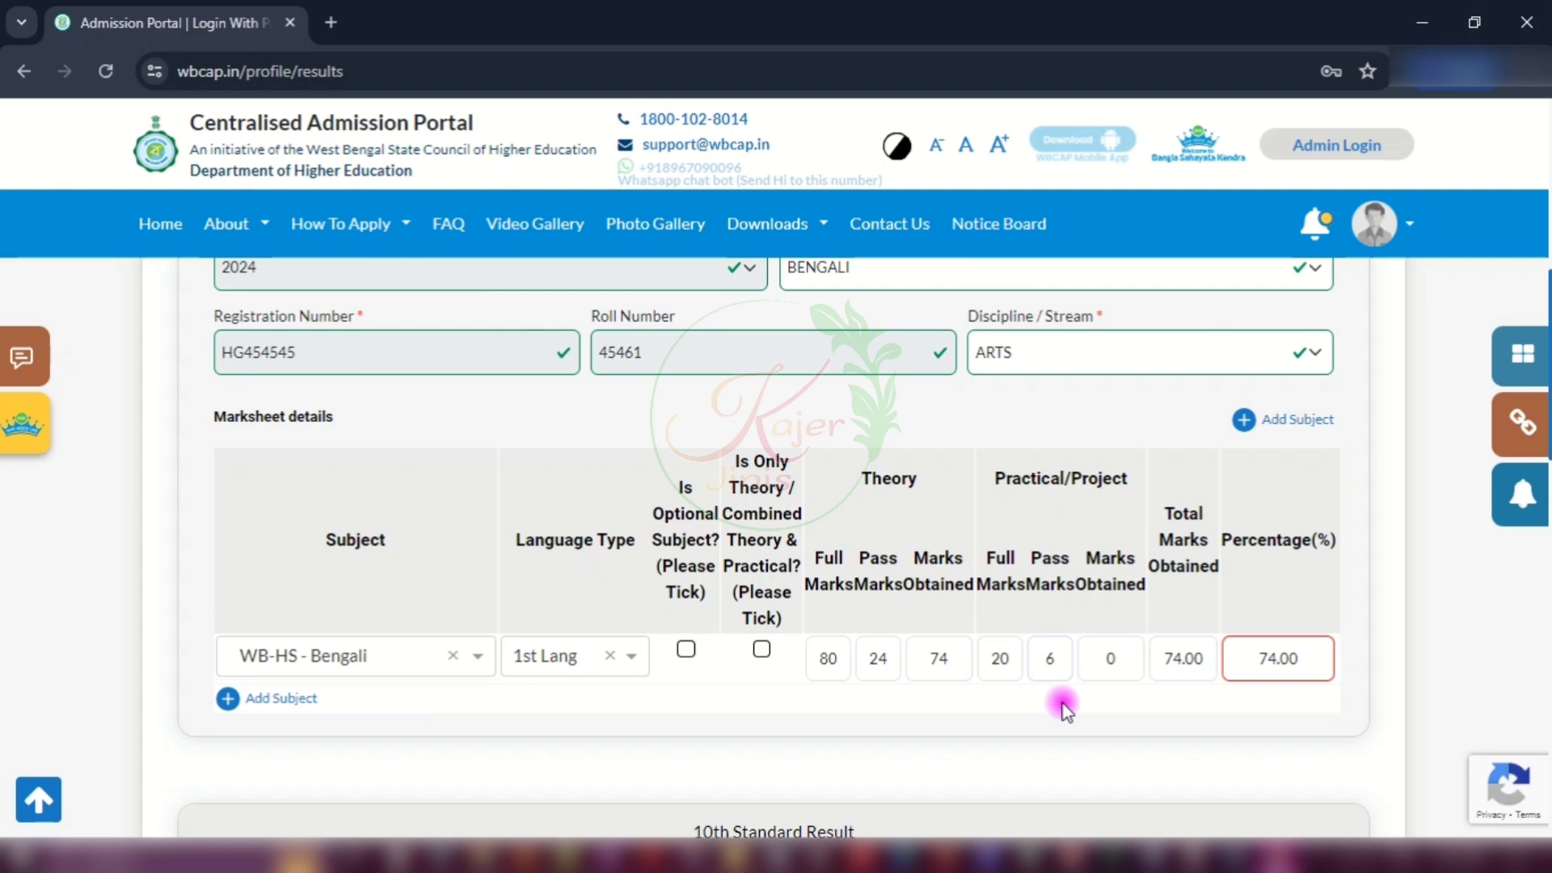
double_click(1131, 666)
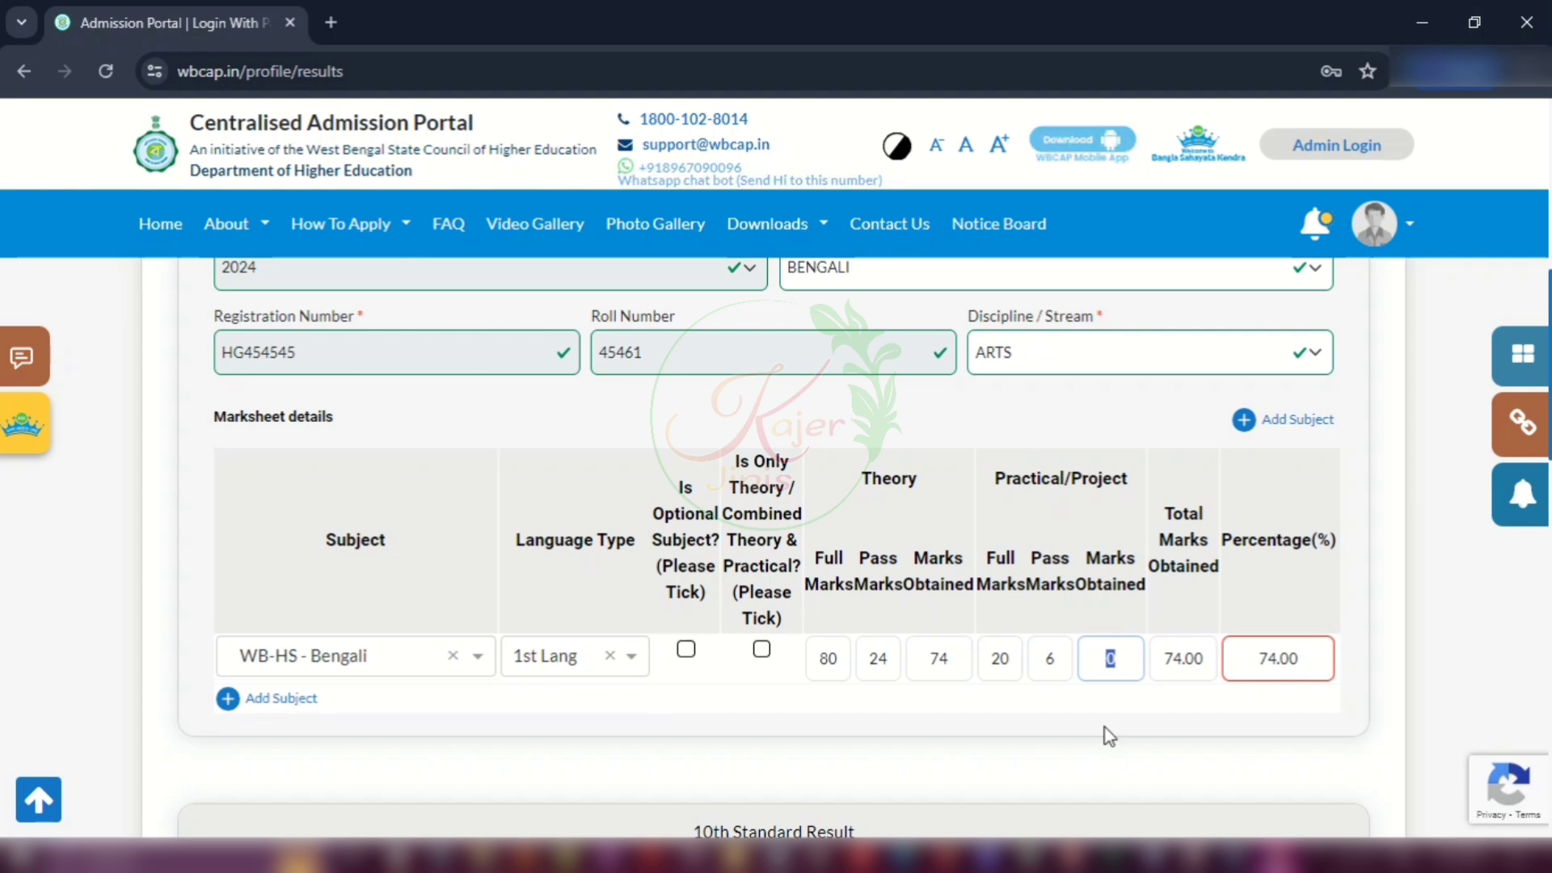
text(20)
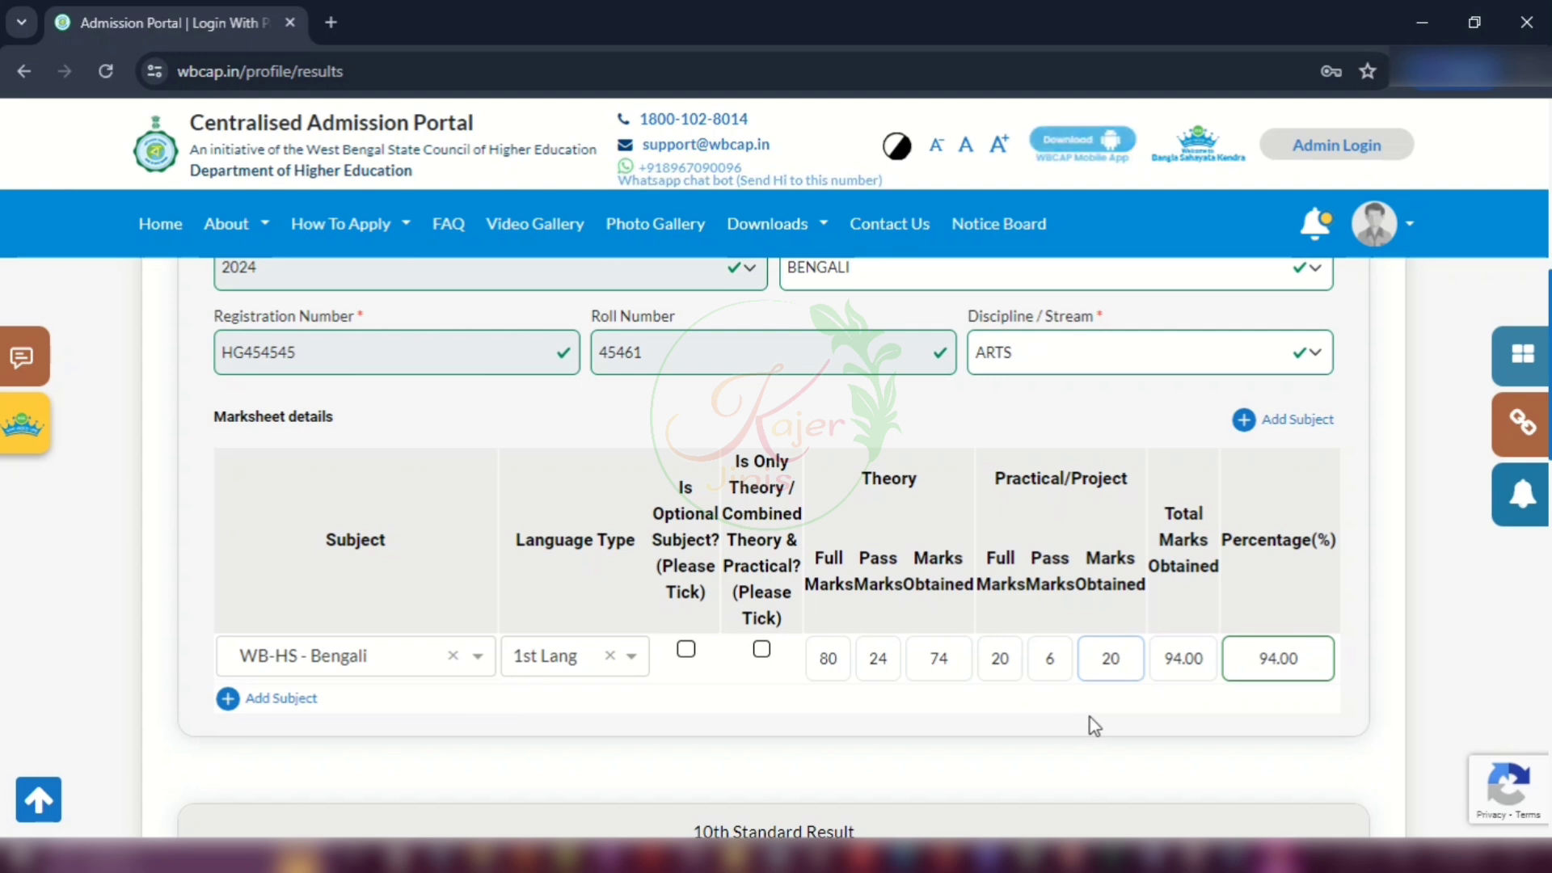
click(958, 716)
Step: Add a second subject row with WB-HS - English as 2nd Lang
click(242, 698)
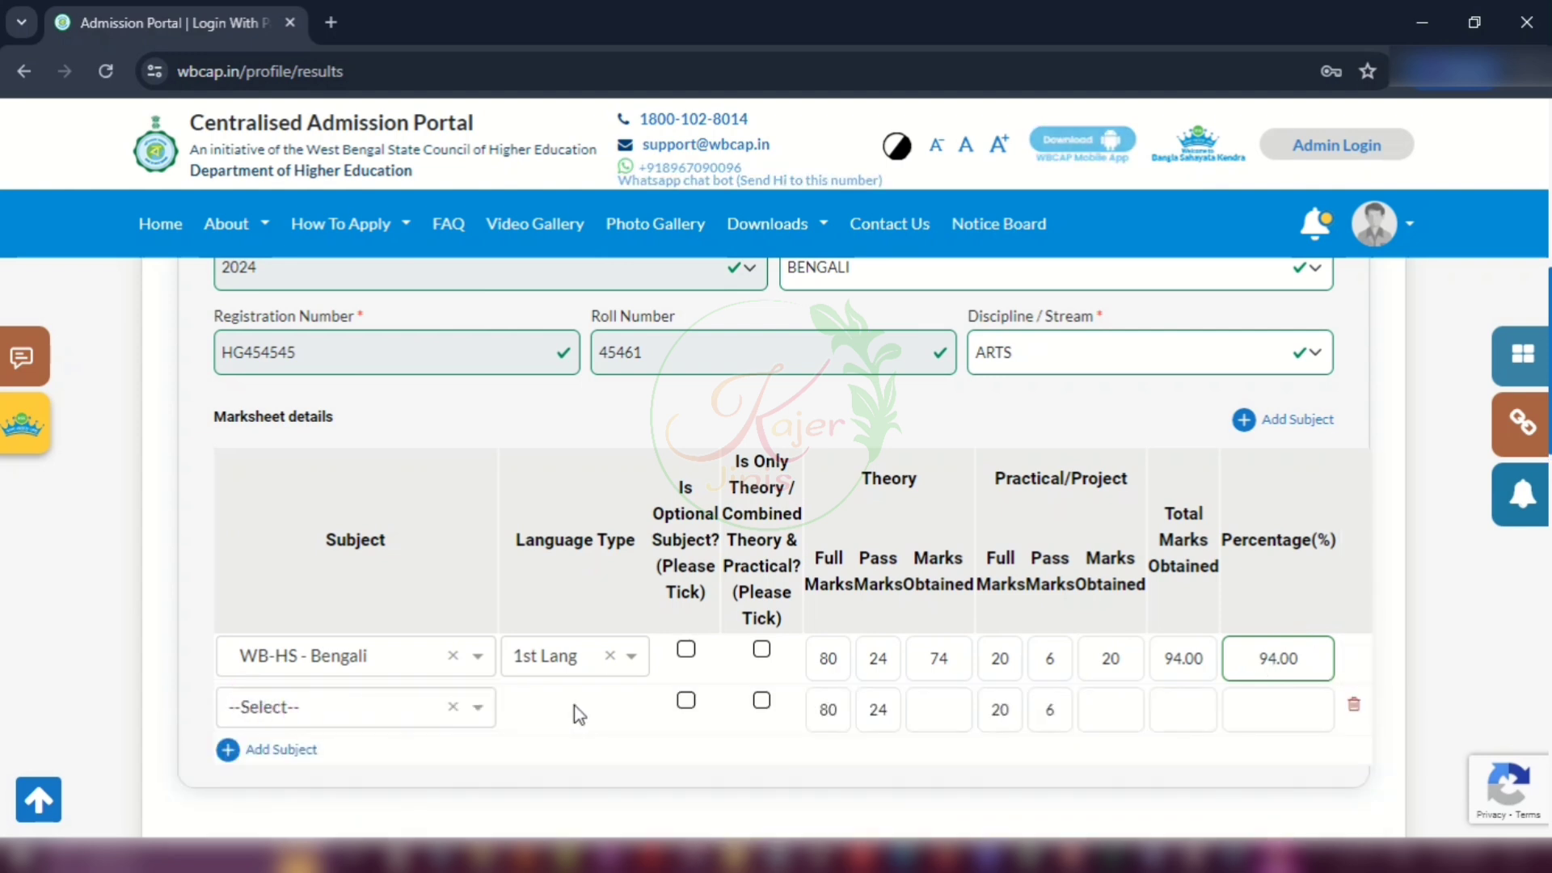
click(323, 707)
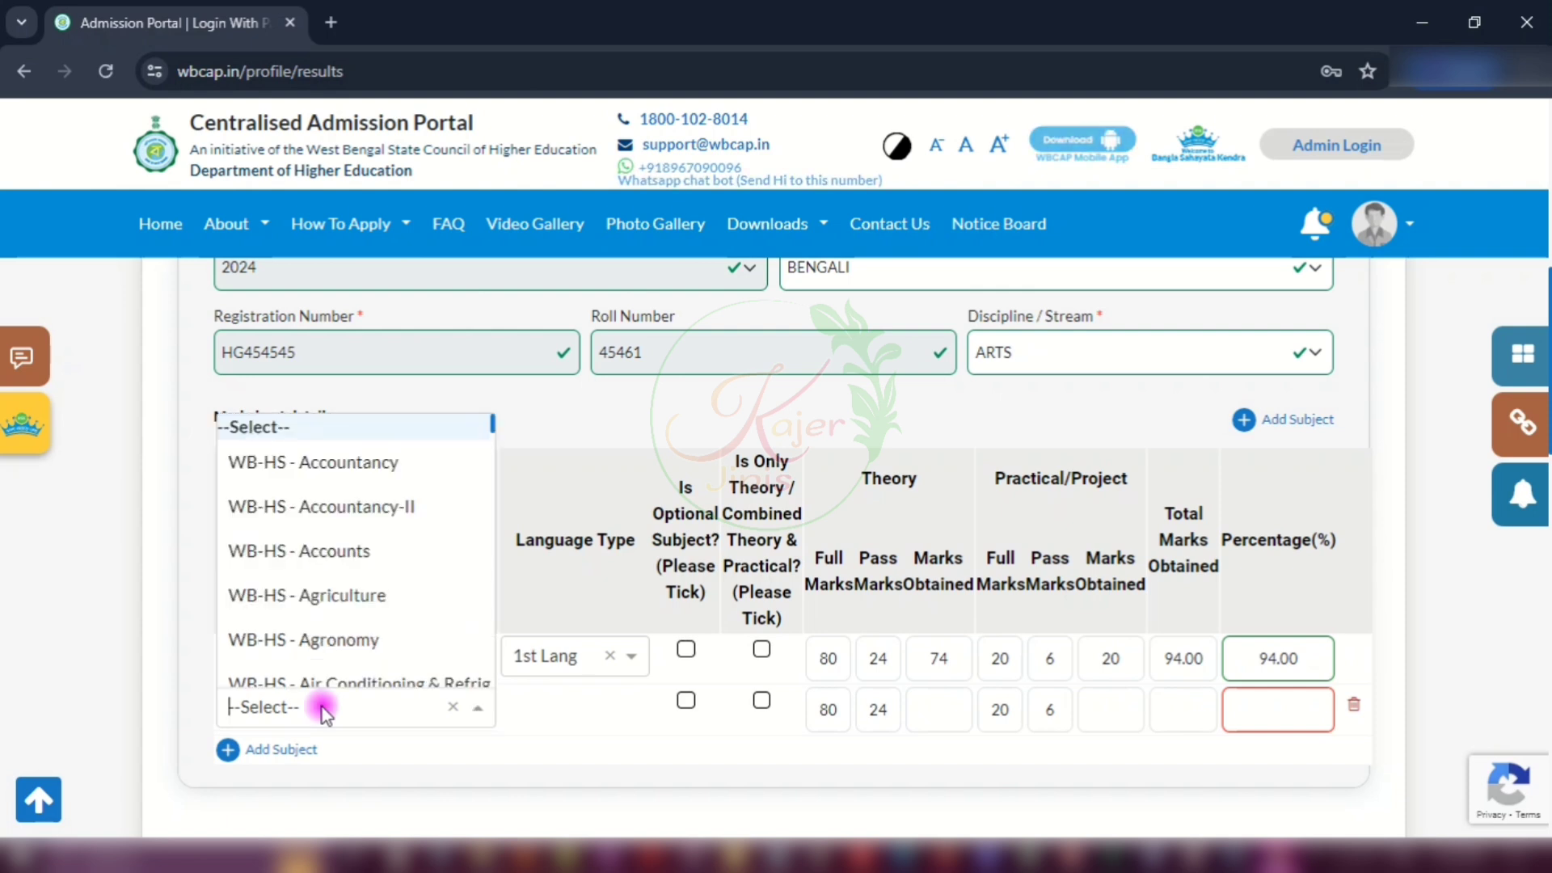
scroll(346, 639, down, 4)
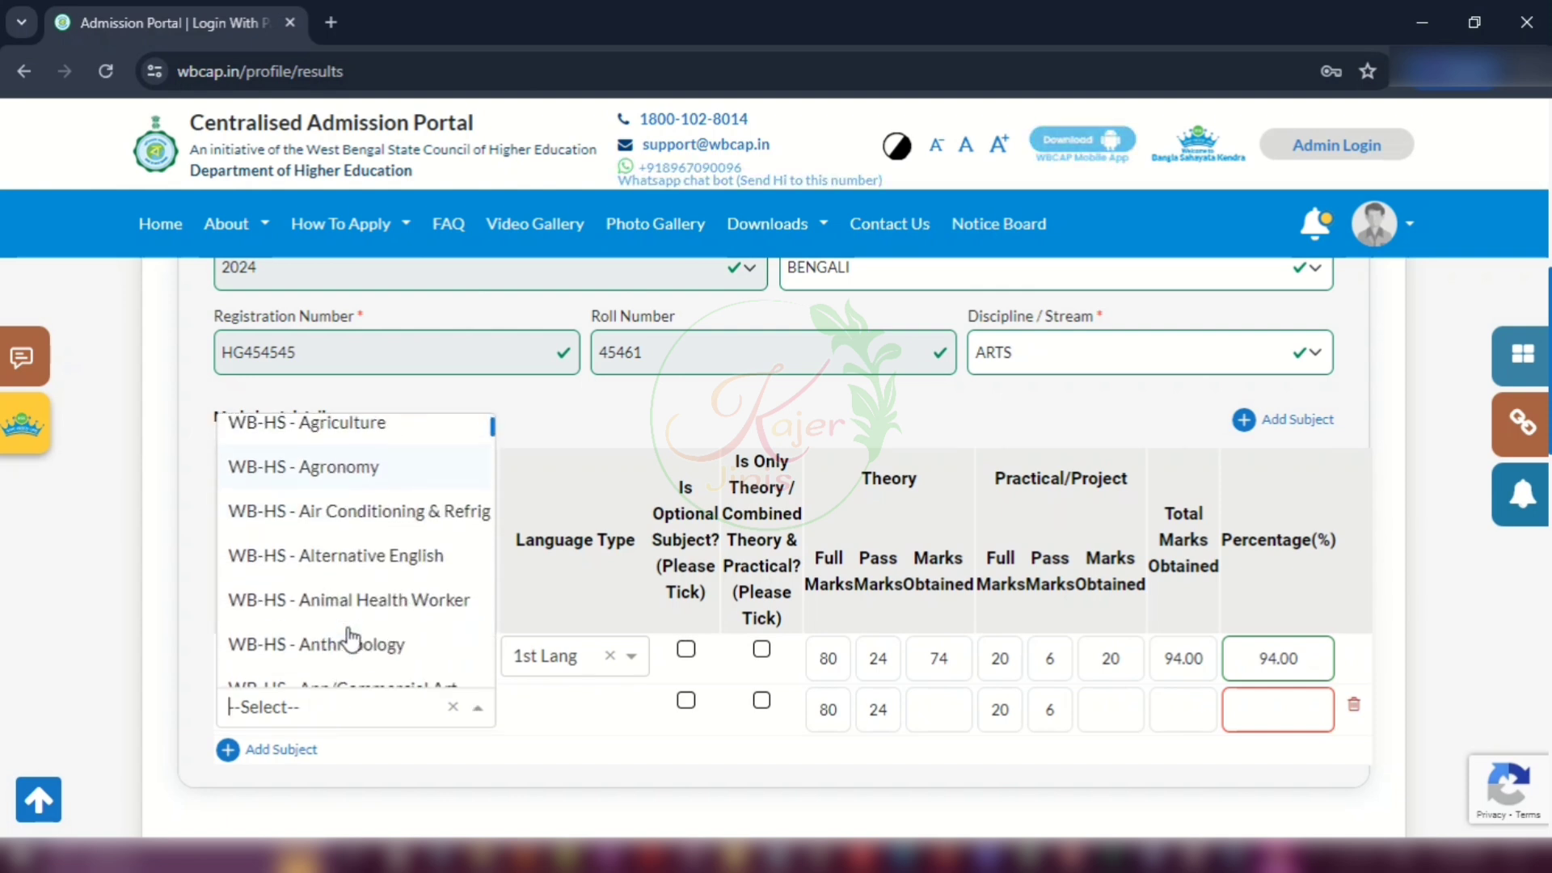
scroll(344, 526, down, 6)
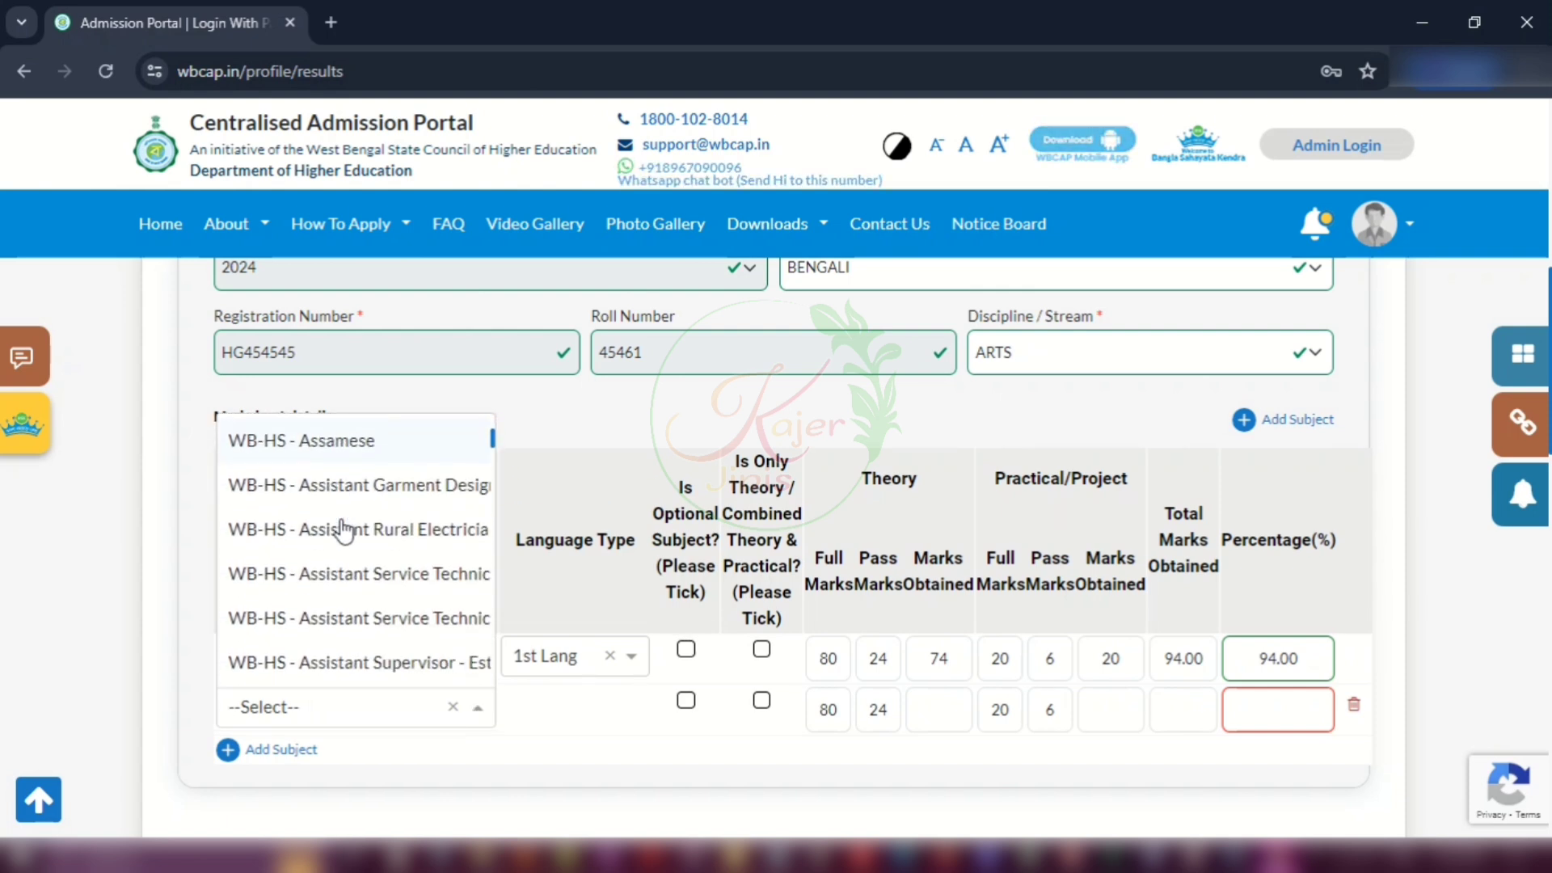
scroll(343, 529, down, 7)
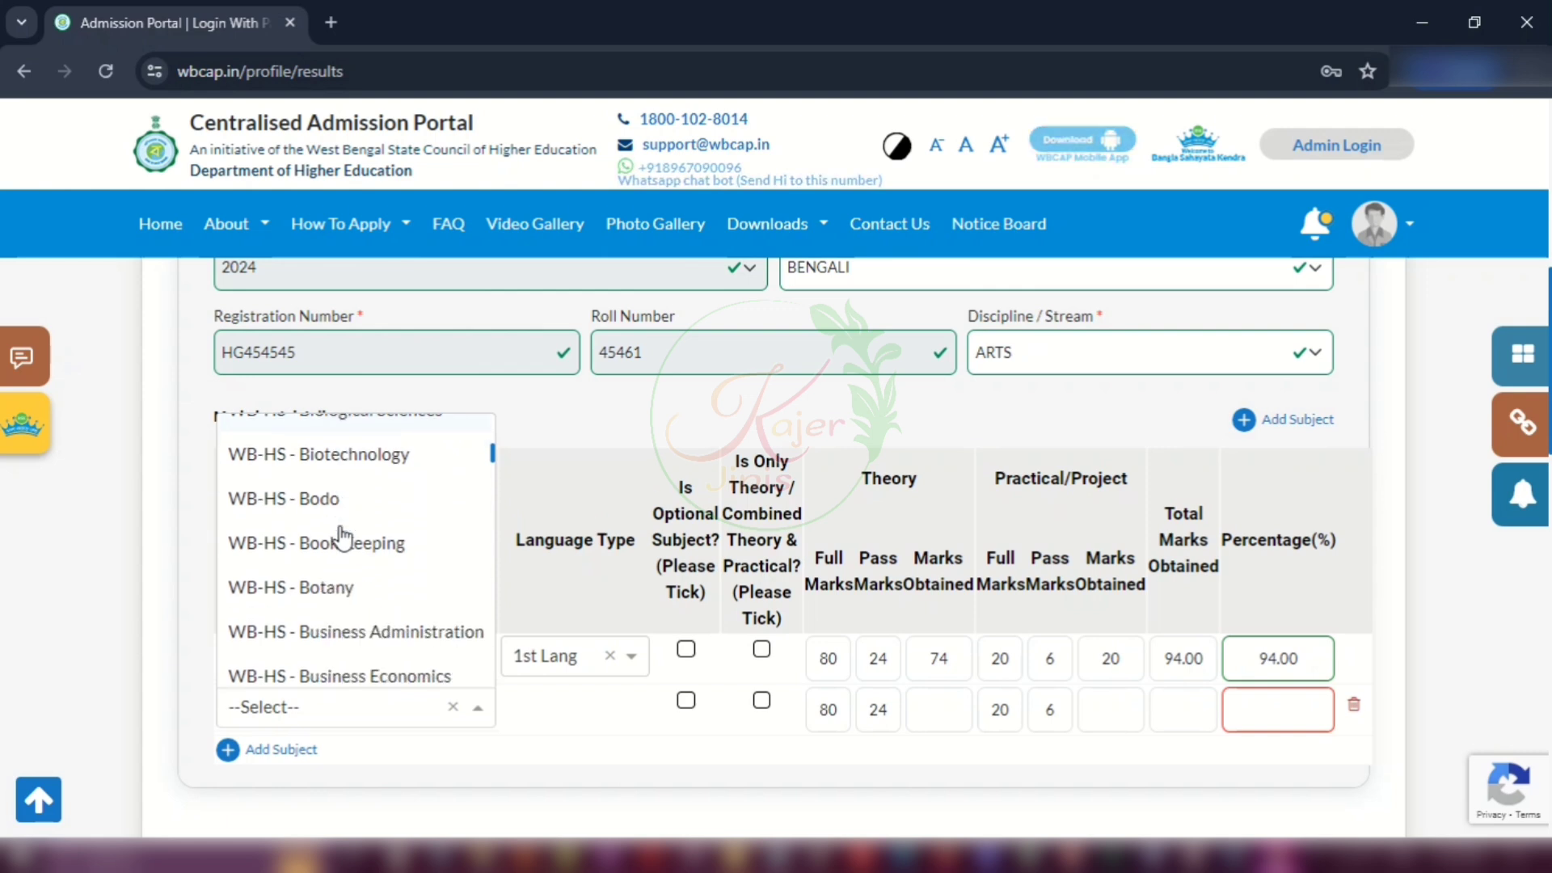
scroll(344, 538, down, 8)
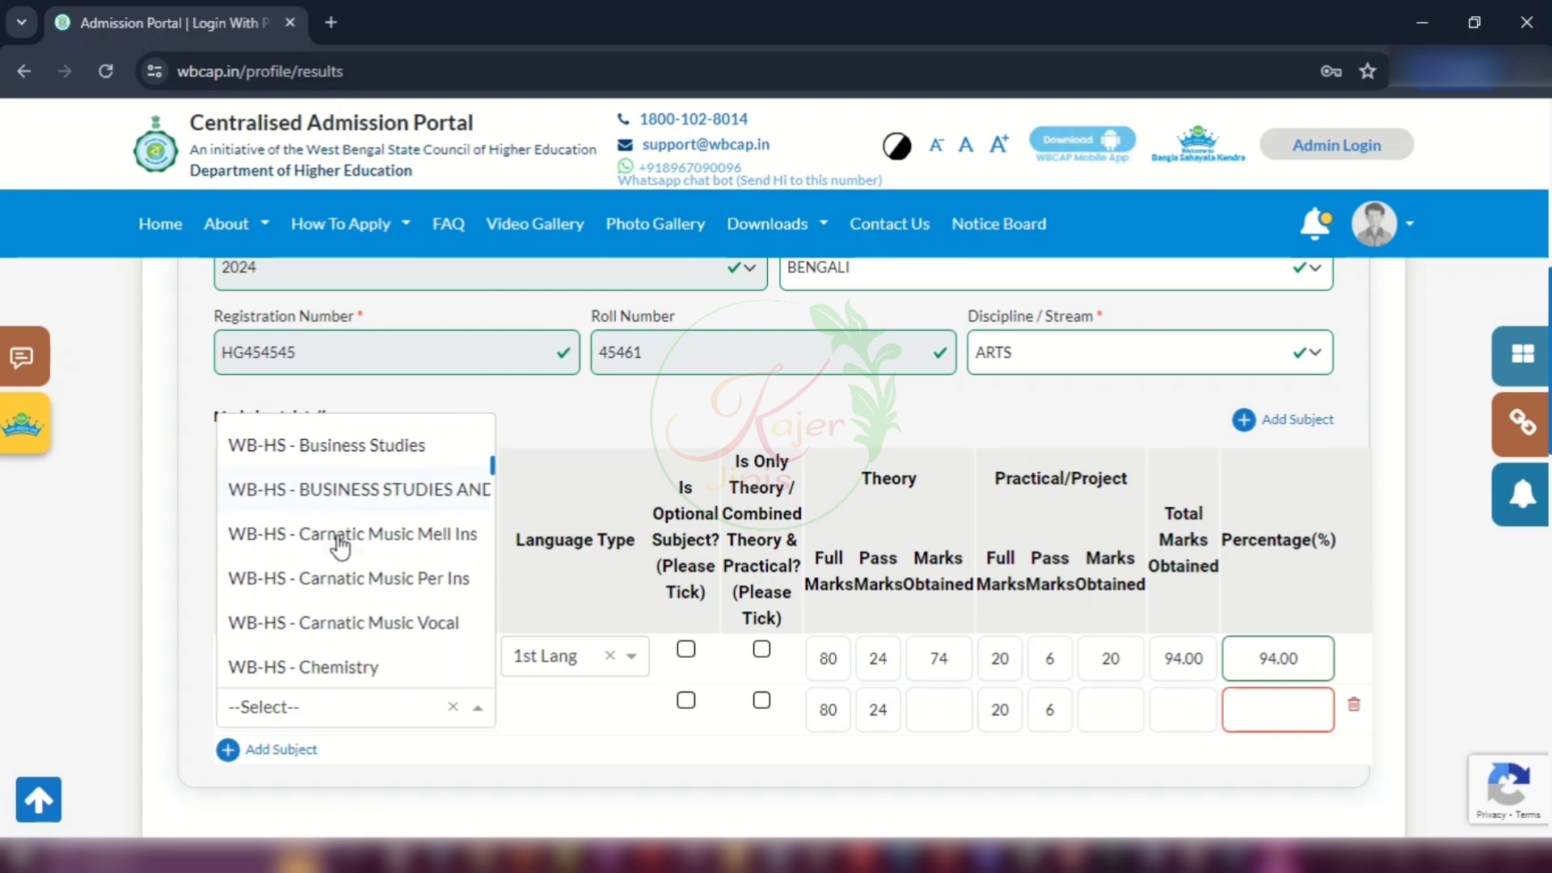
scroll(340, 550, down, 9)
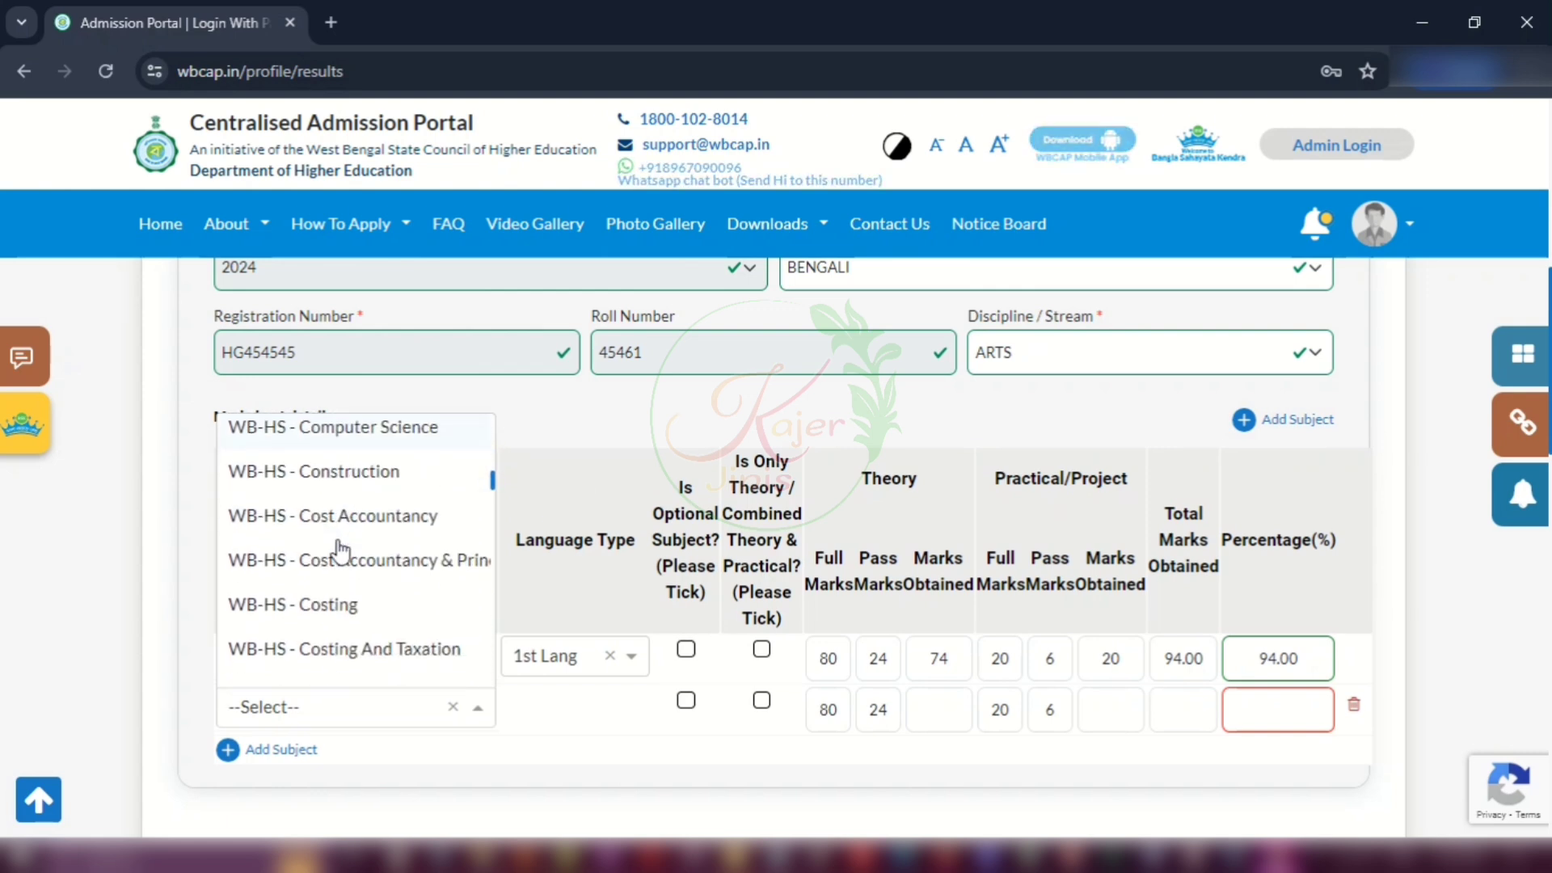
scroll(340, 550, down, 8)
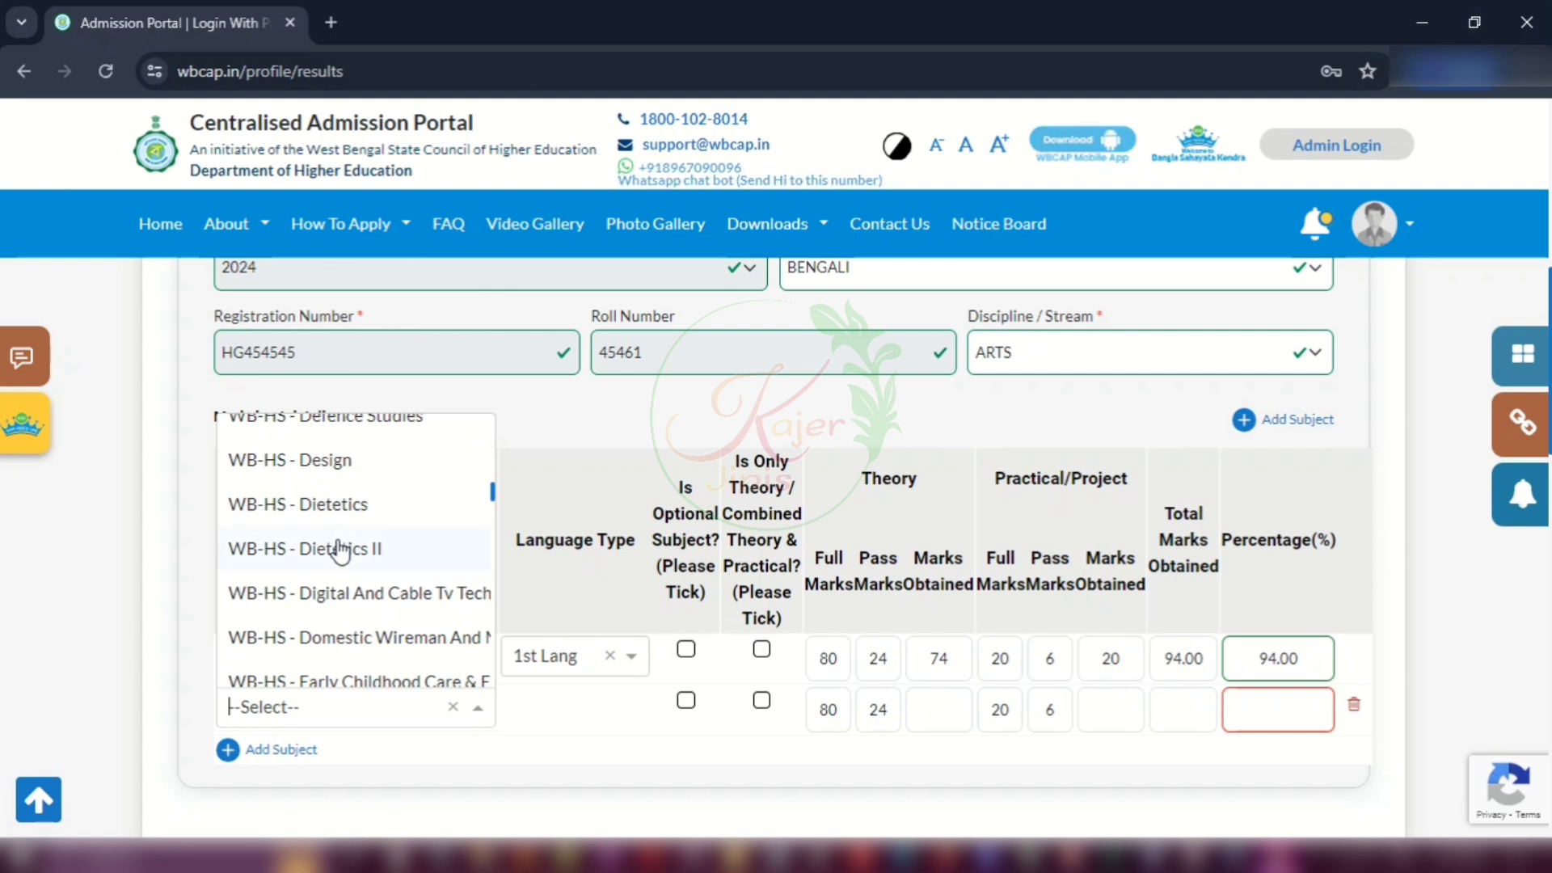
scroll(340, 551, down, 8)
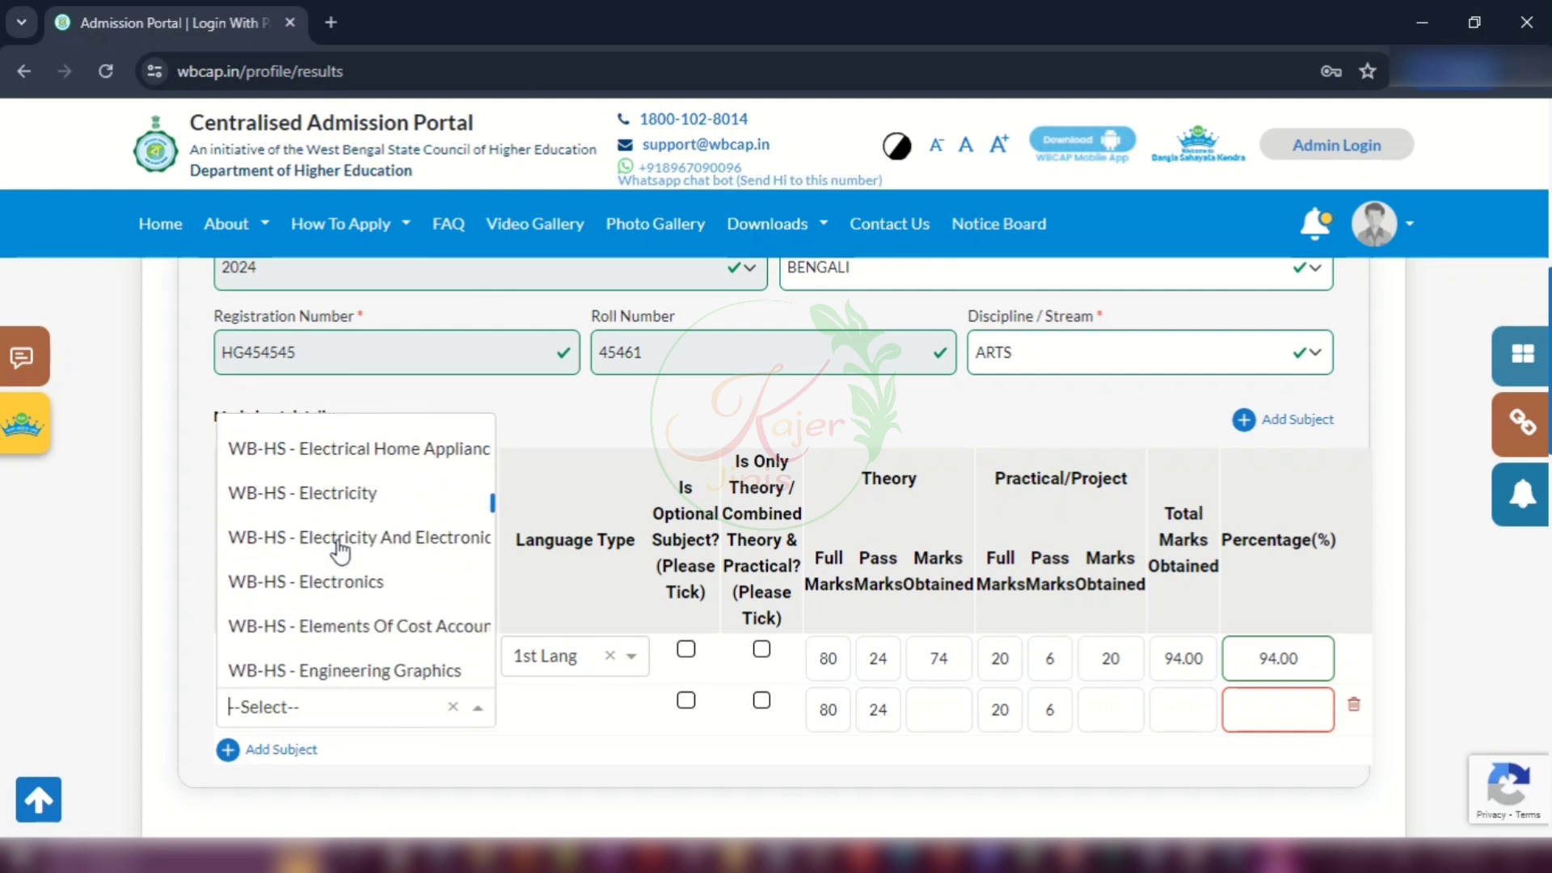
scroll(336, 544, down, 5)
scroll(336, 544, up, 3)
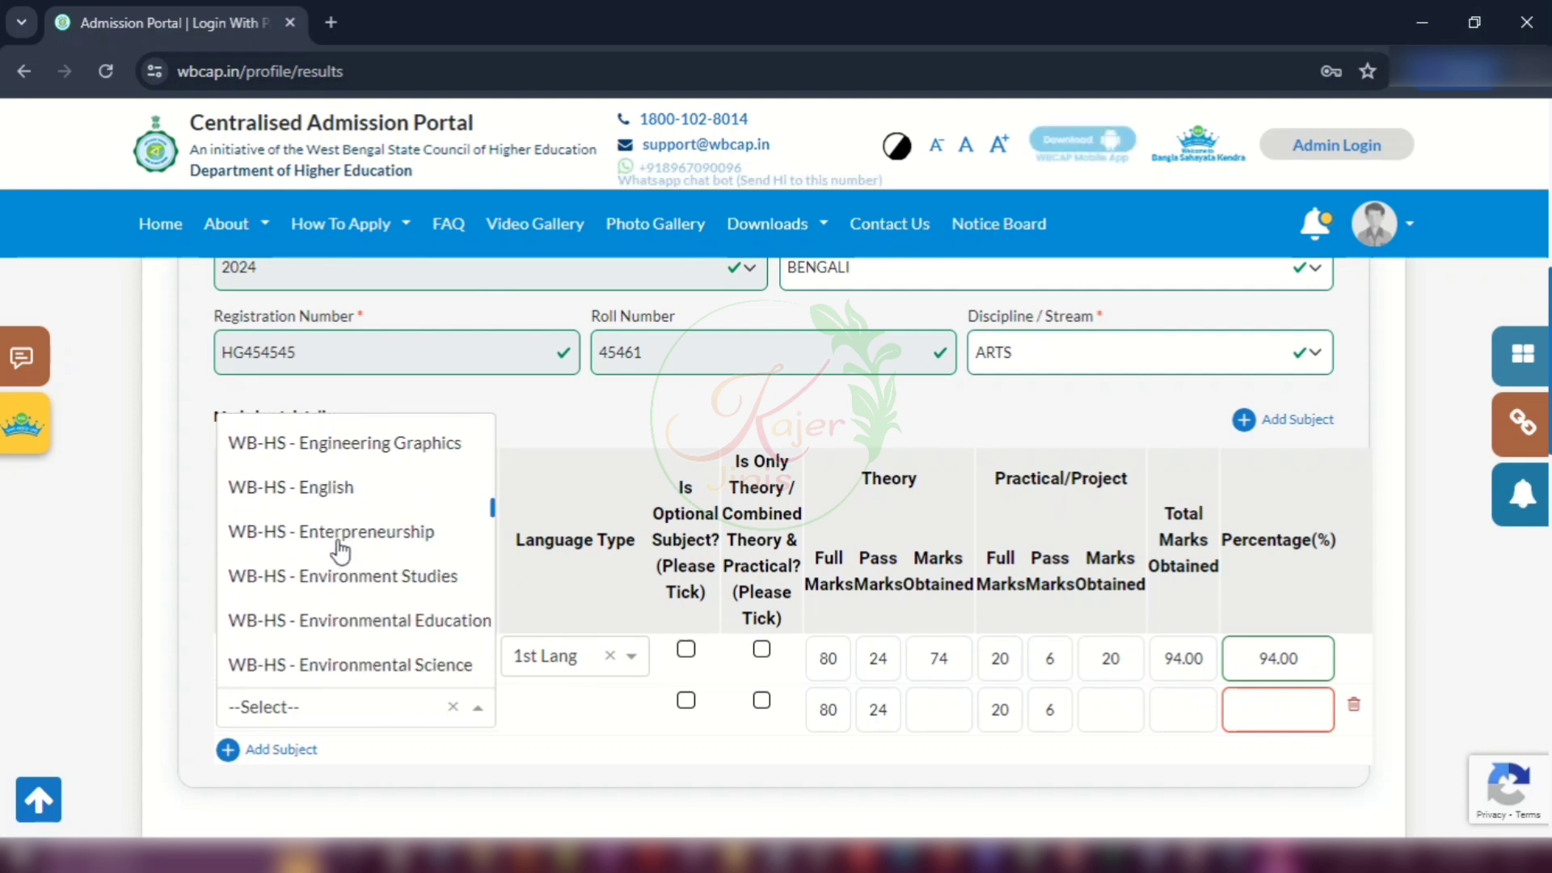
click(277, 499)
click(566, 708)
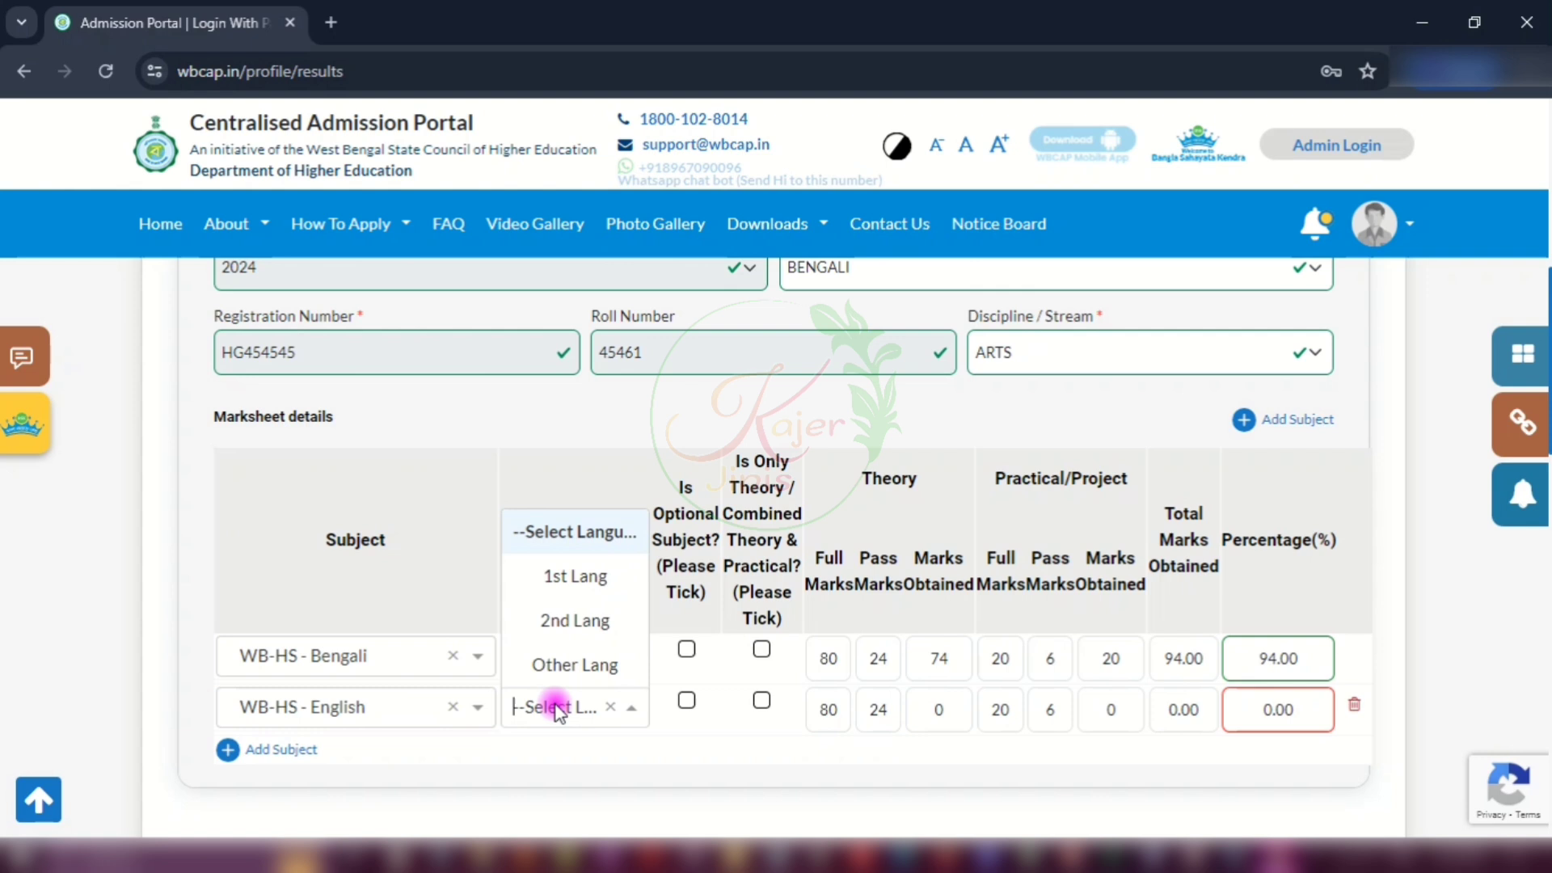
click(572, 621)
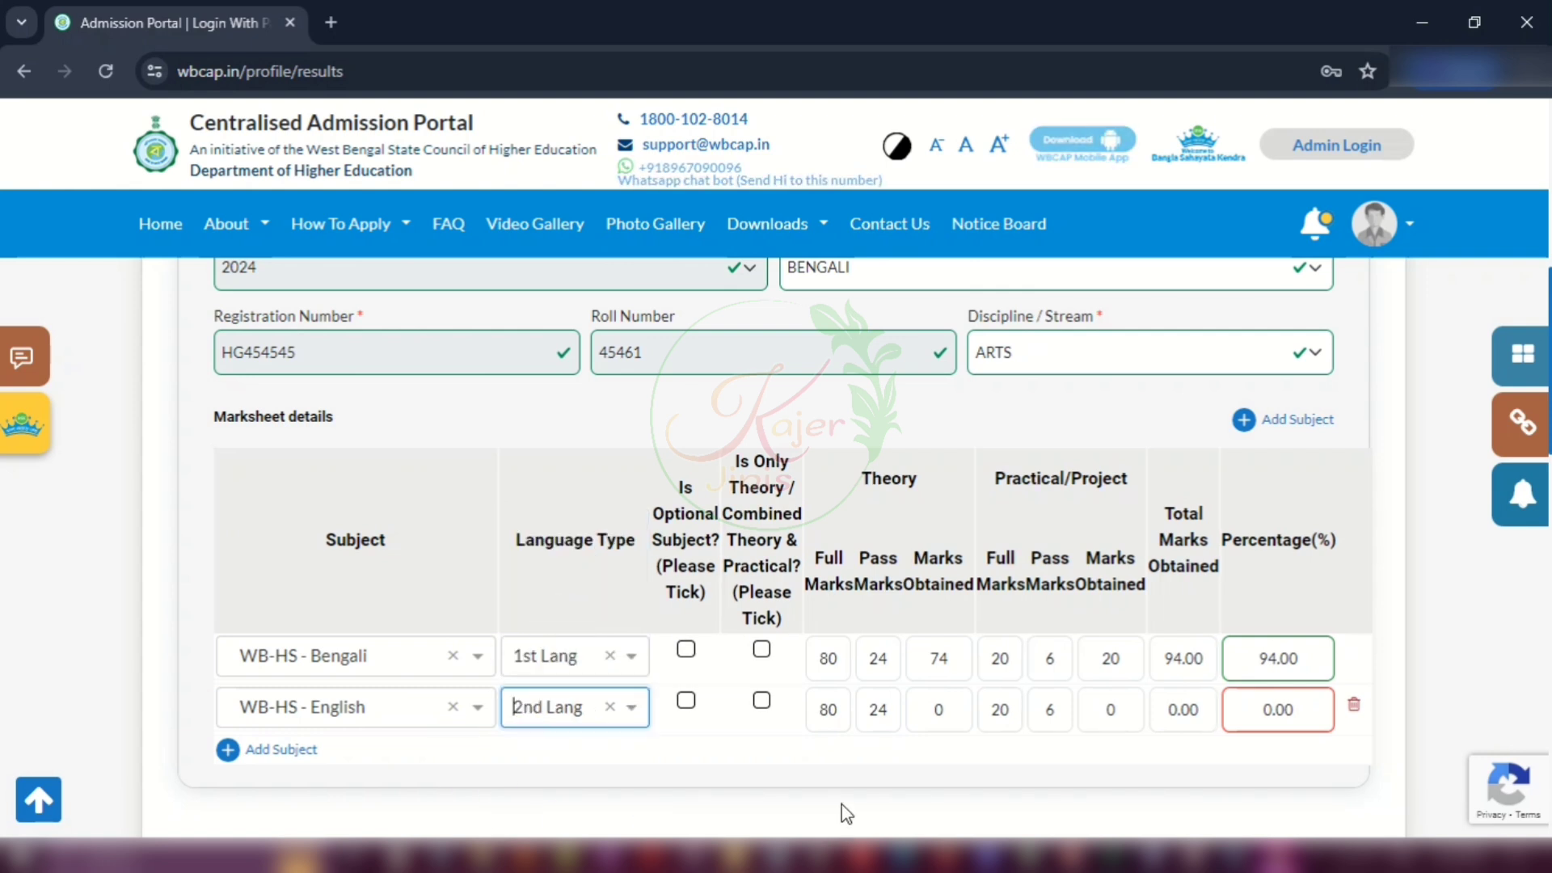
Step: Enter English marks obtained: 72 theory and 20 practical
double_click(936, 709)
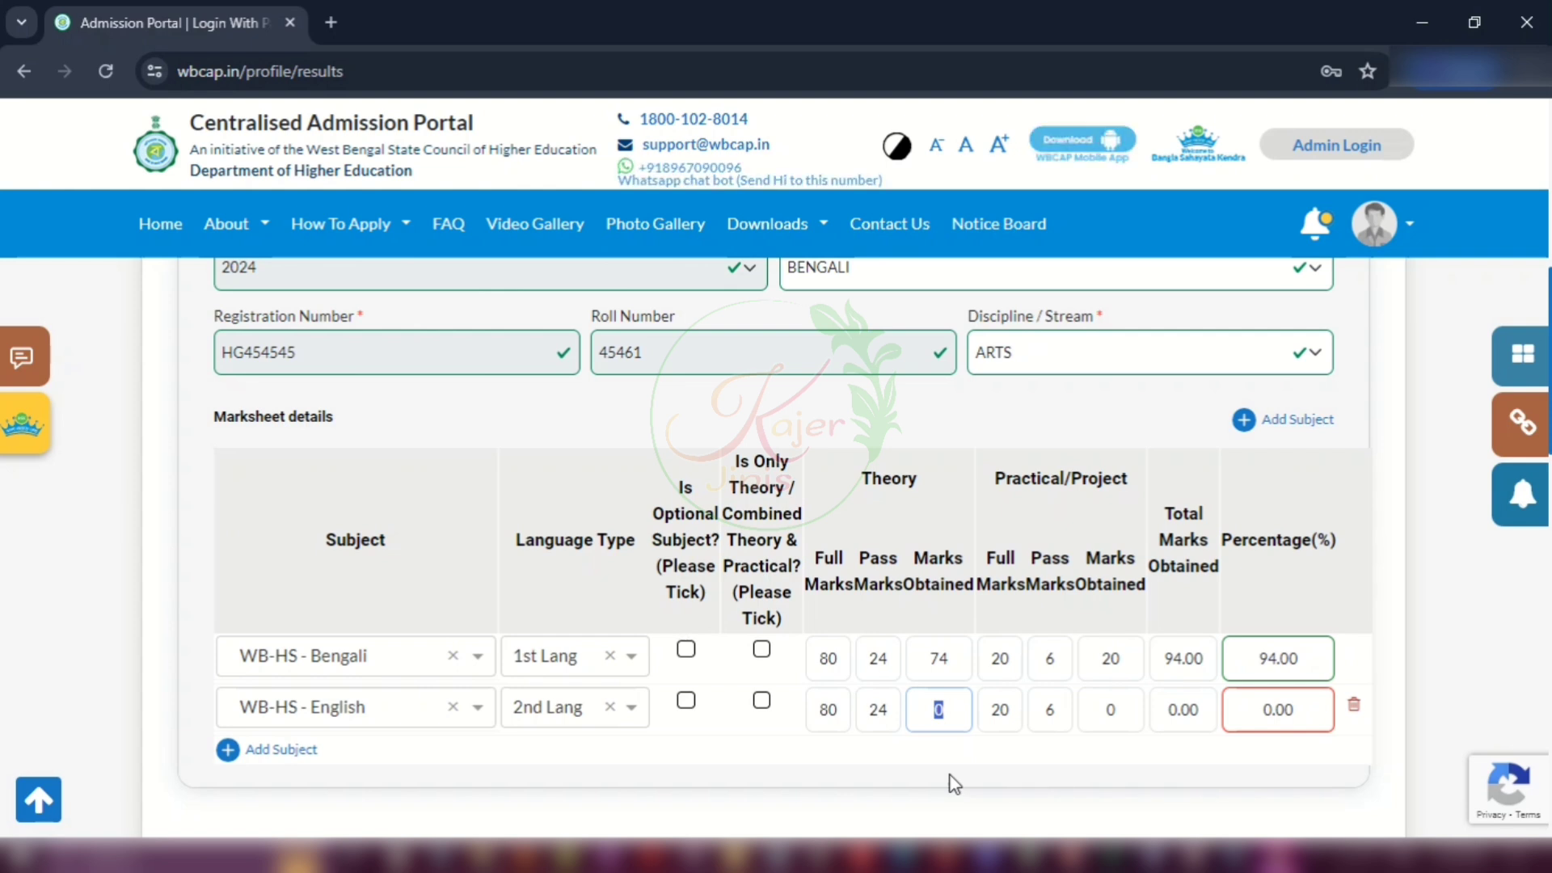
text(72)
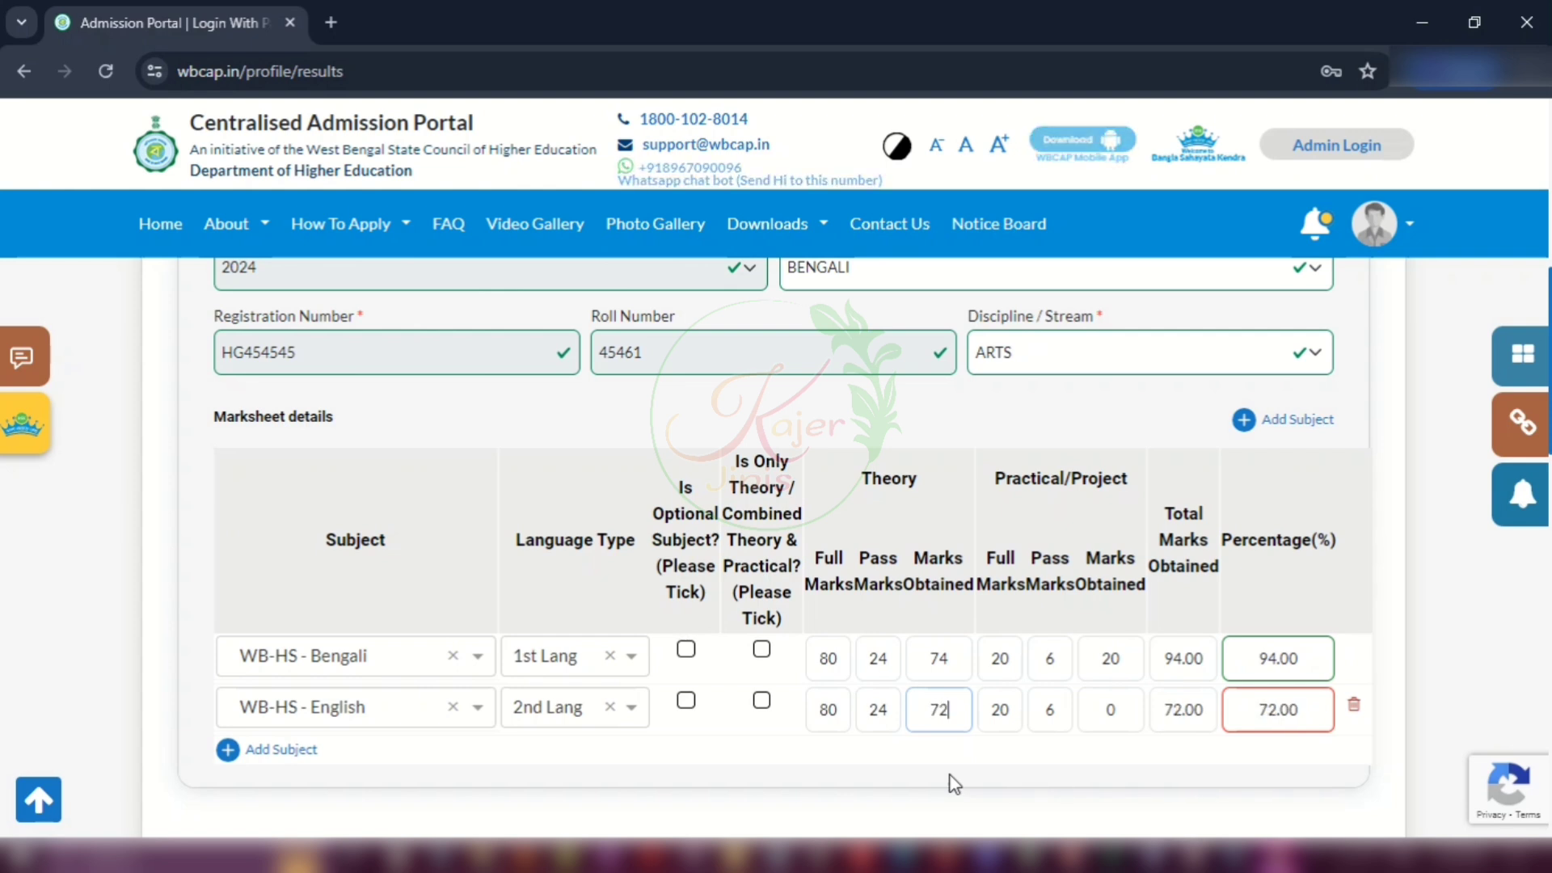
double_click(1110, 708)
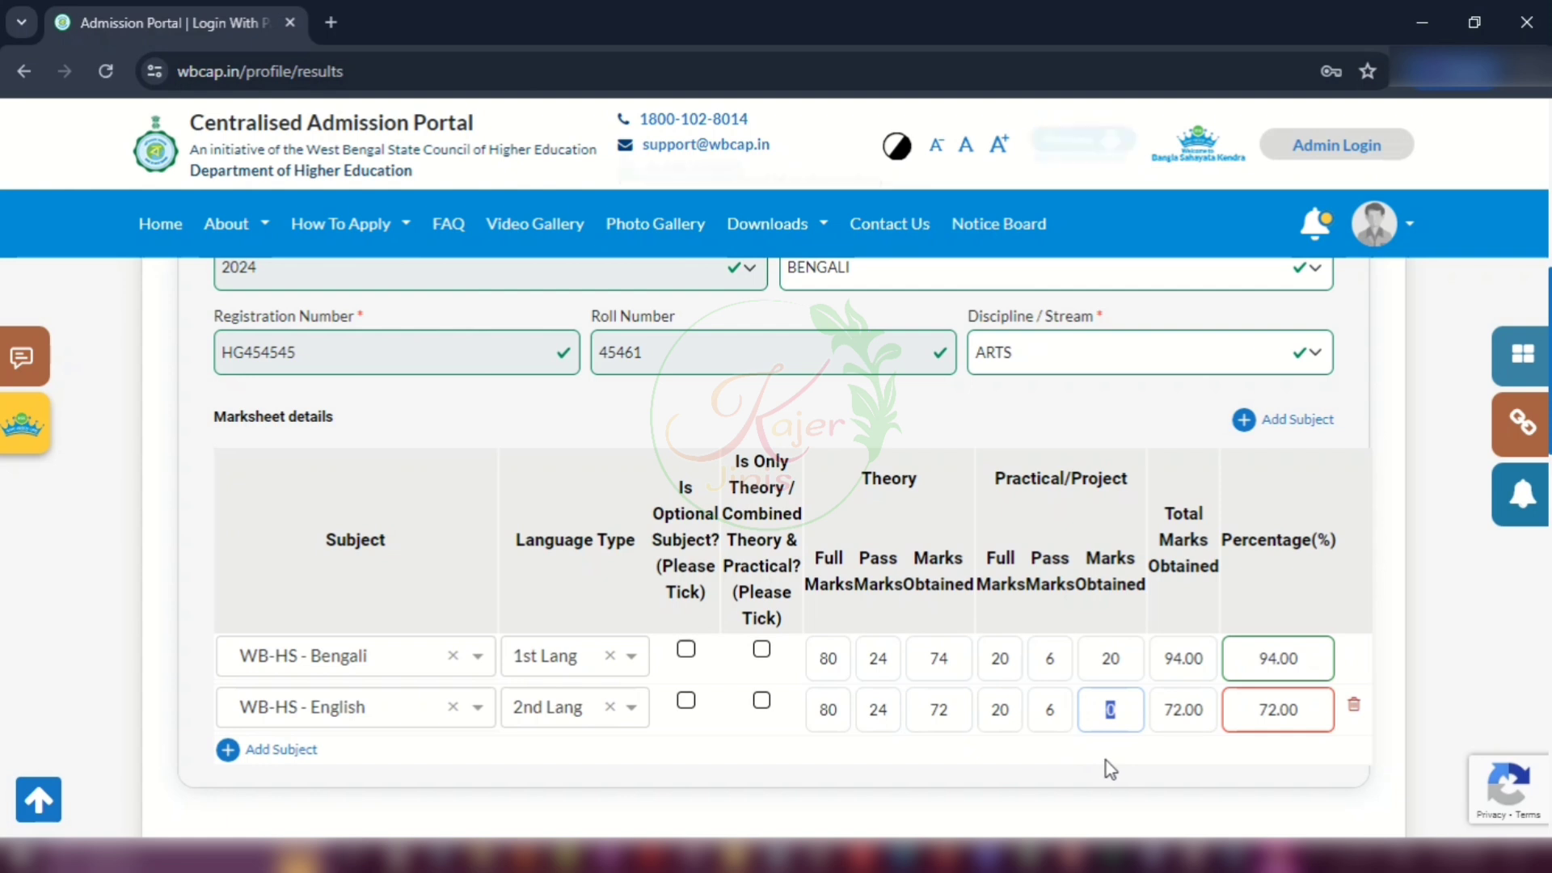
text(20)
click(1210, 783)
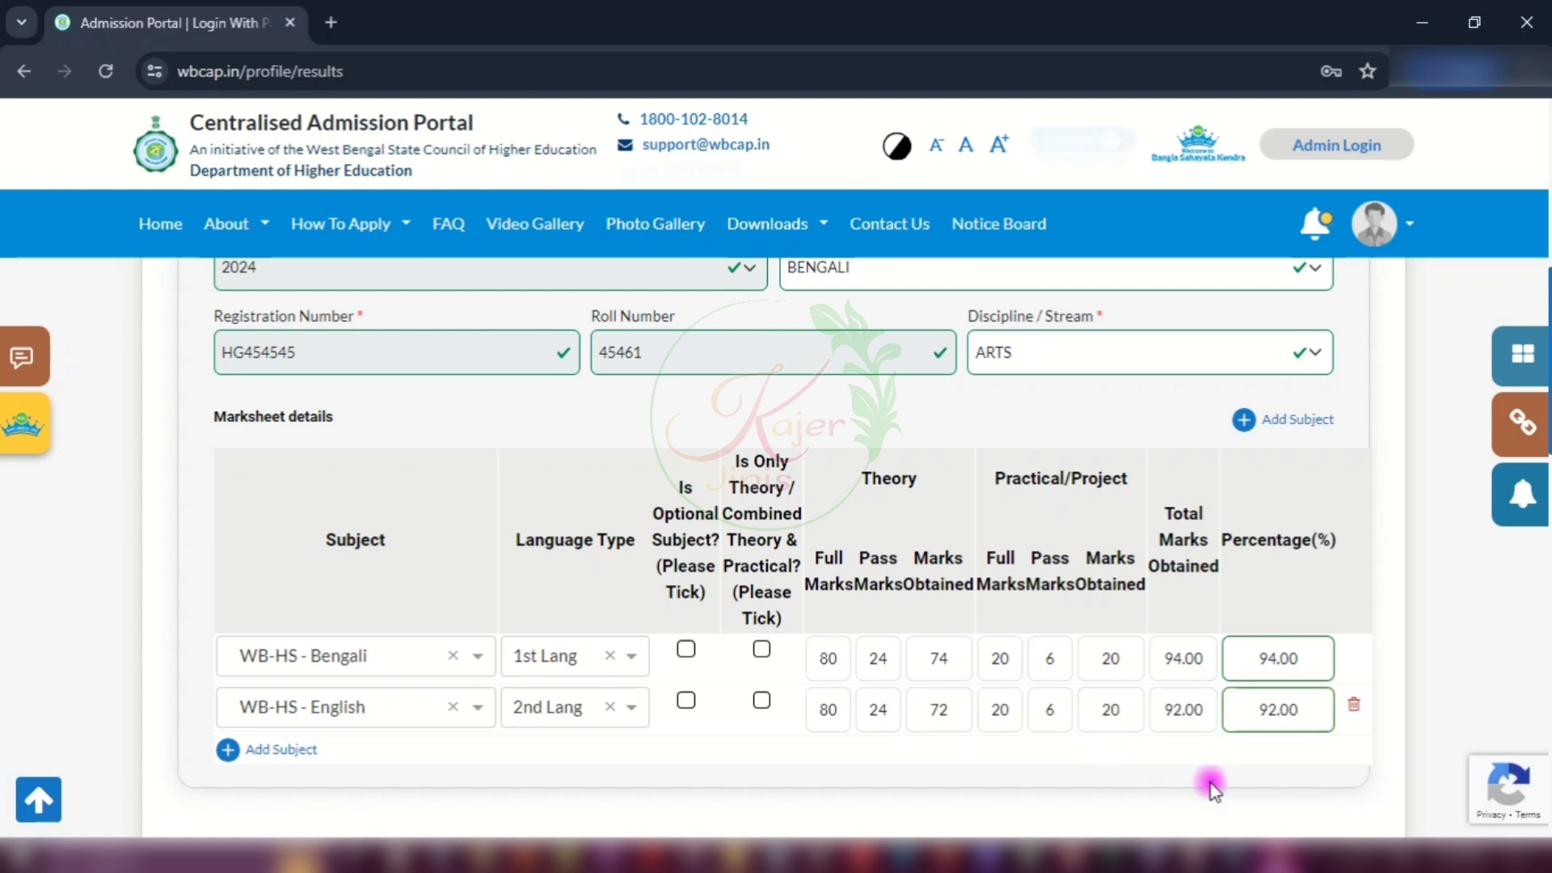
scroll(1112, 783, down, 1)
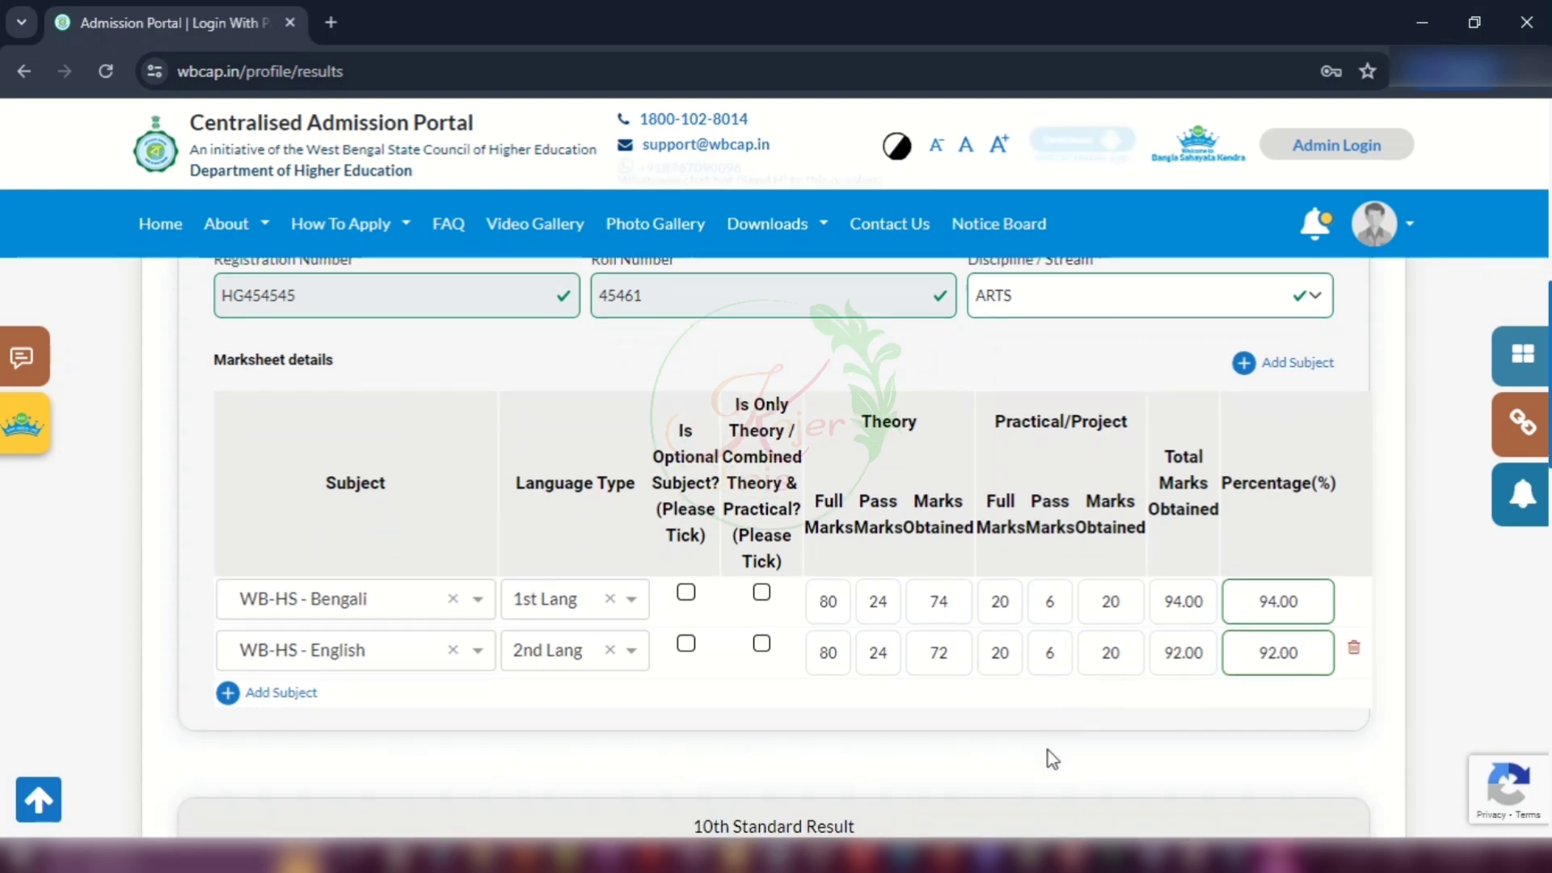
Step: Add a third row for WB-HS - Agriculture with 75 theory and 20 practical marks
click(279, 635)
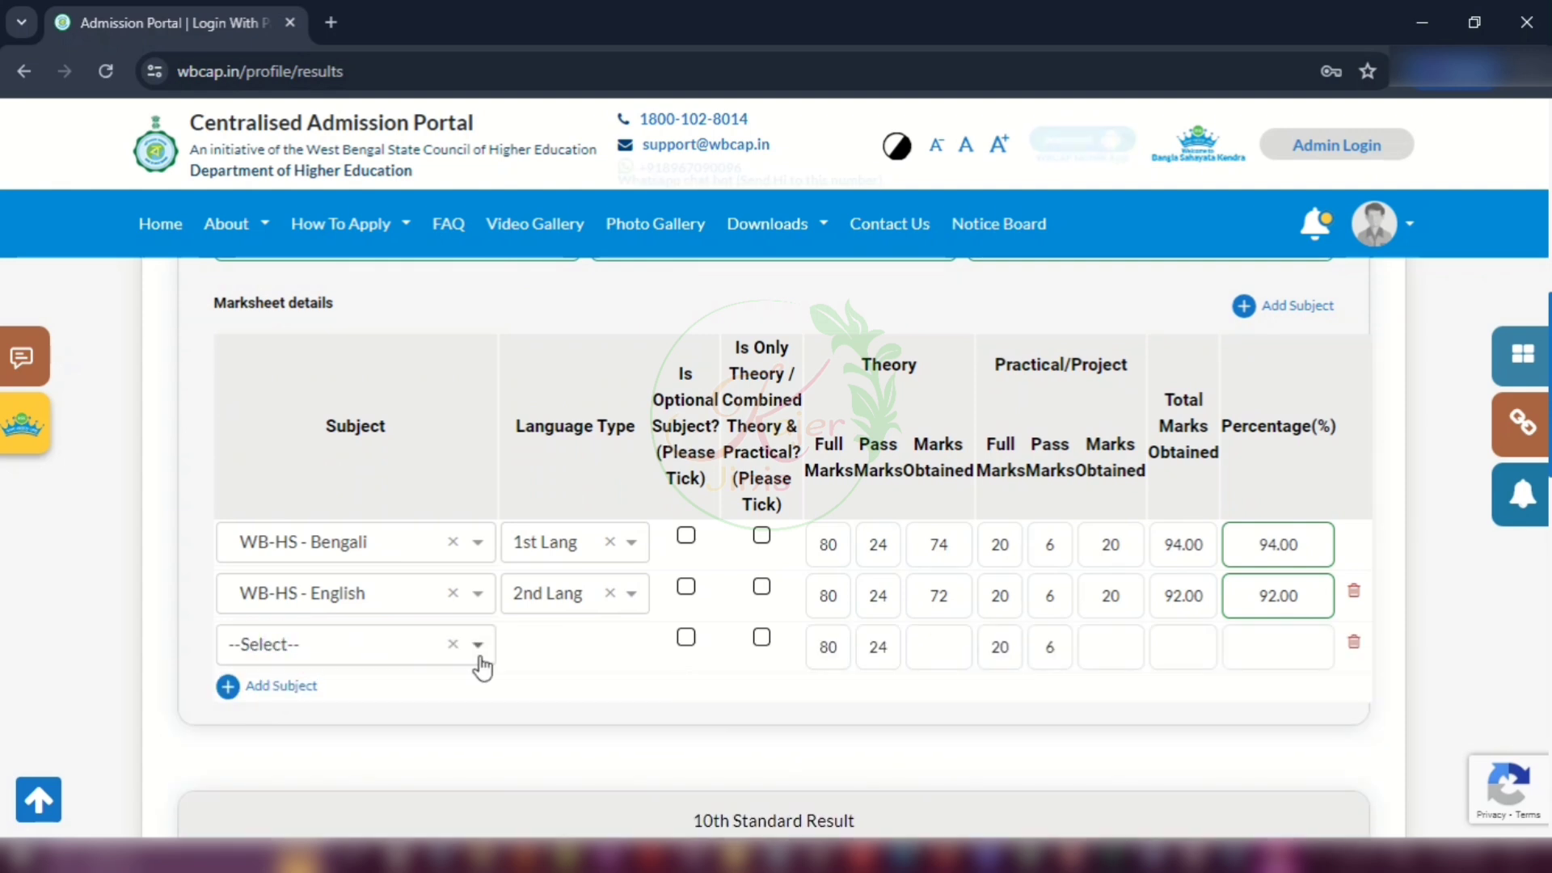
click(330, 643)
scroll(346, 469, down, 1)
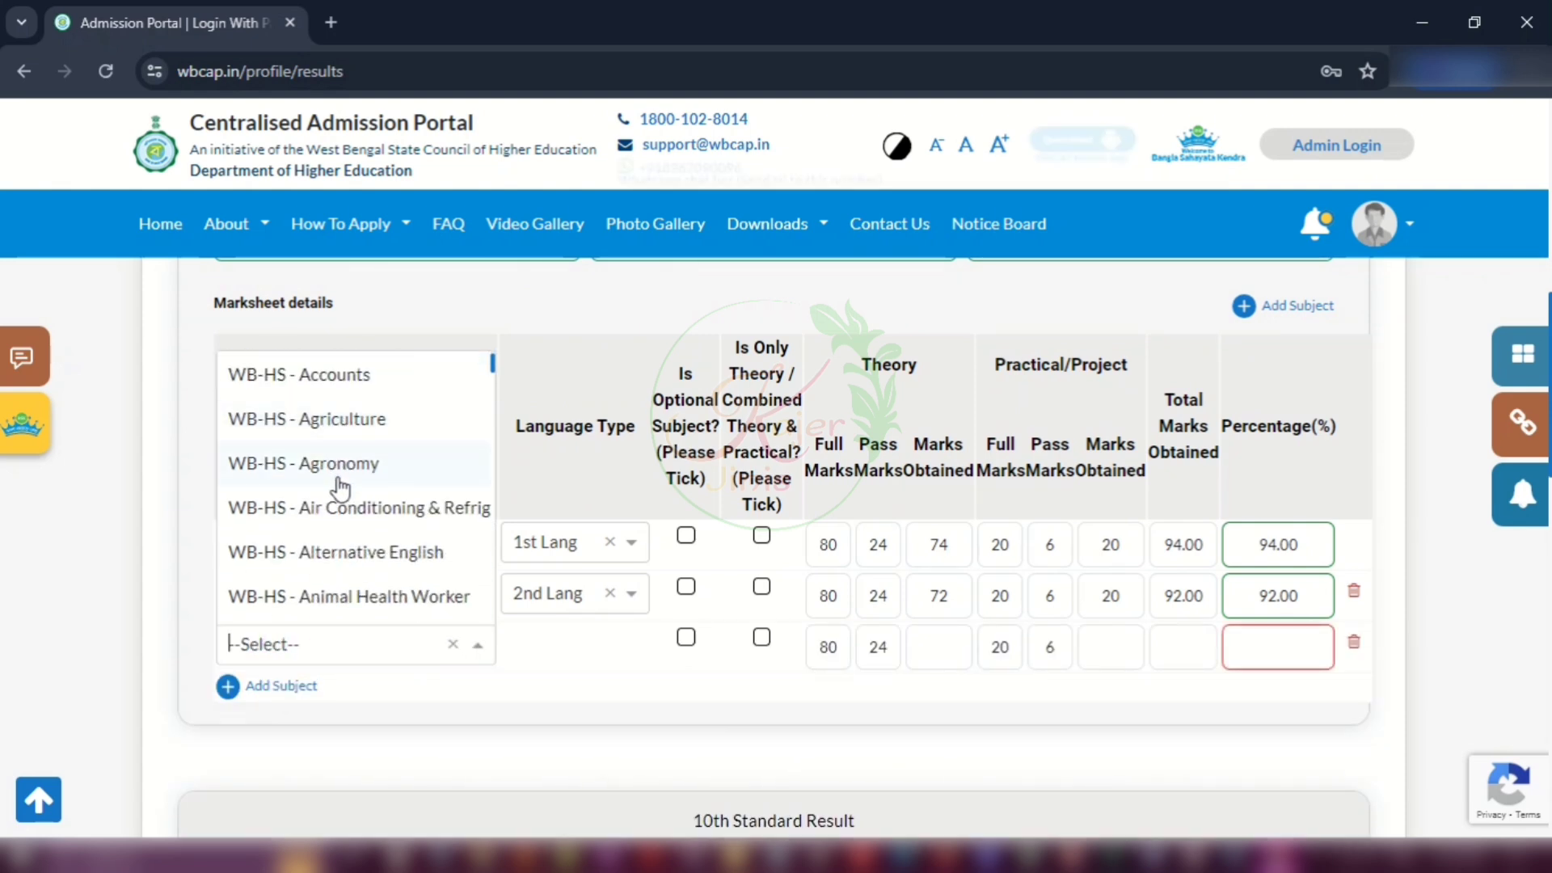
scroll(339, 509, down, 2)
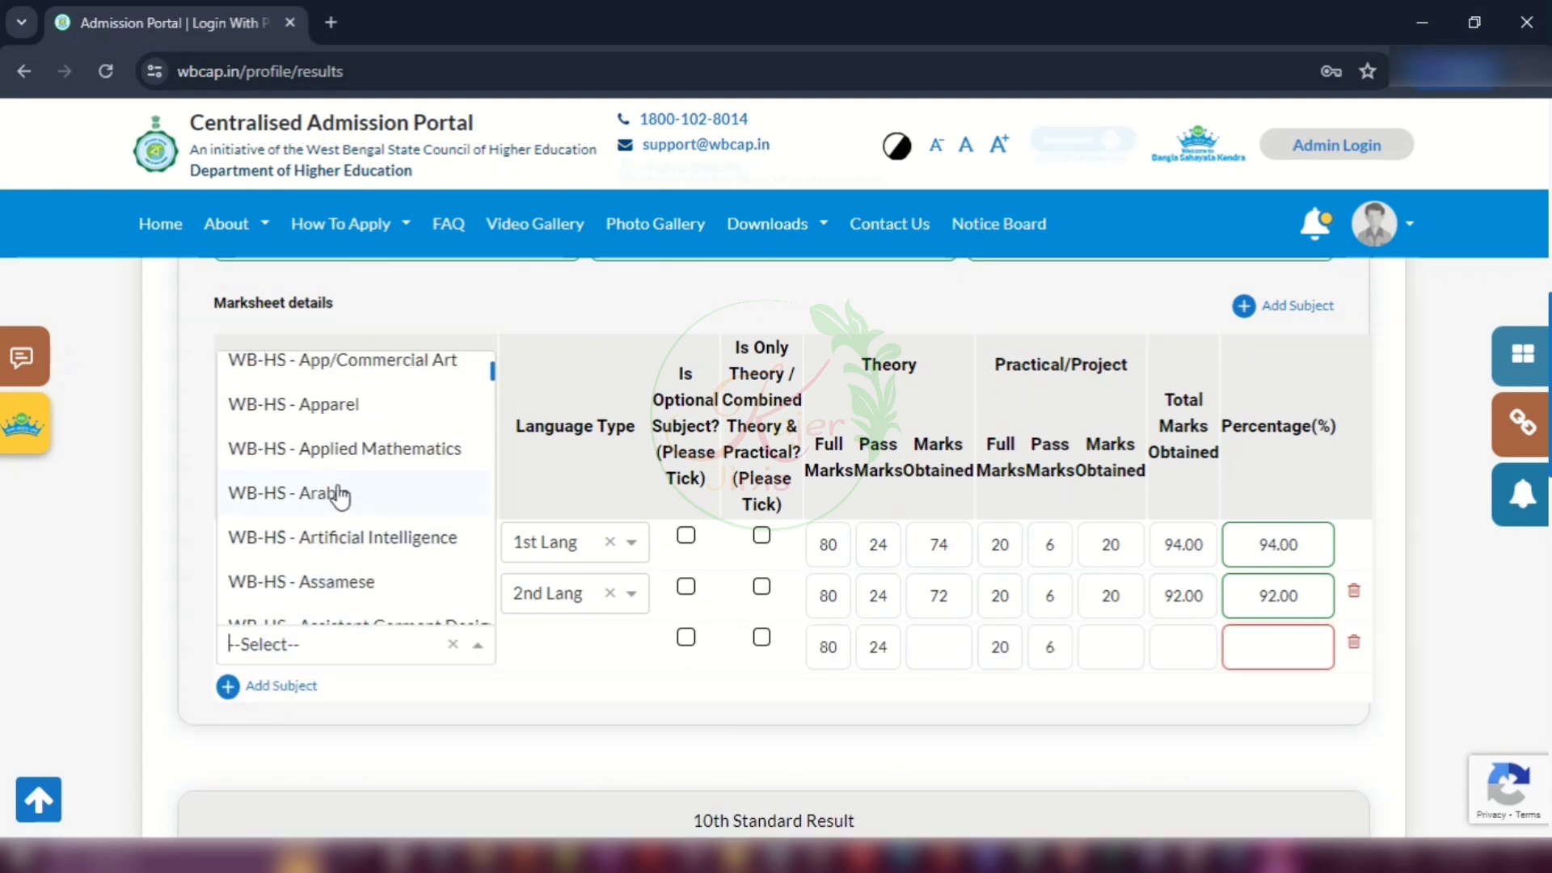
scroll(340, 496, up, 2)
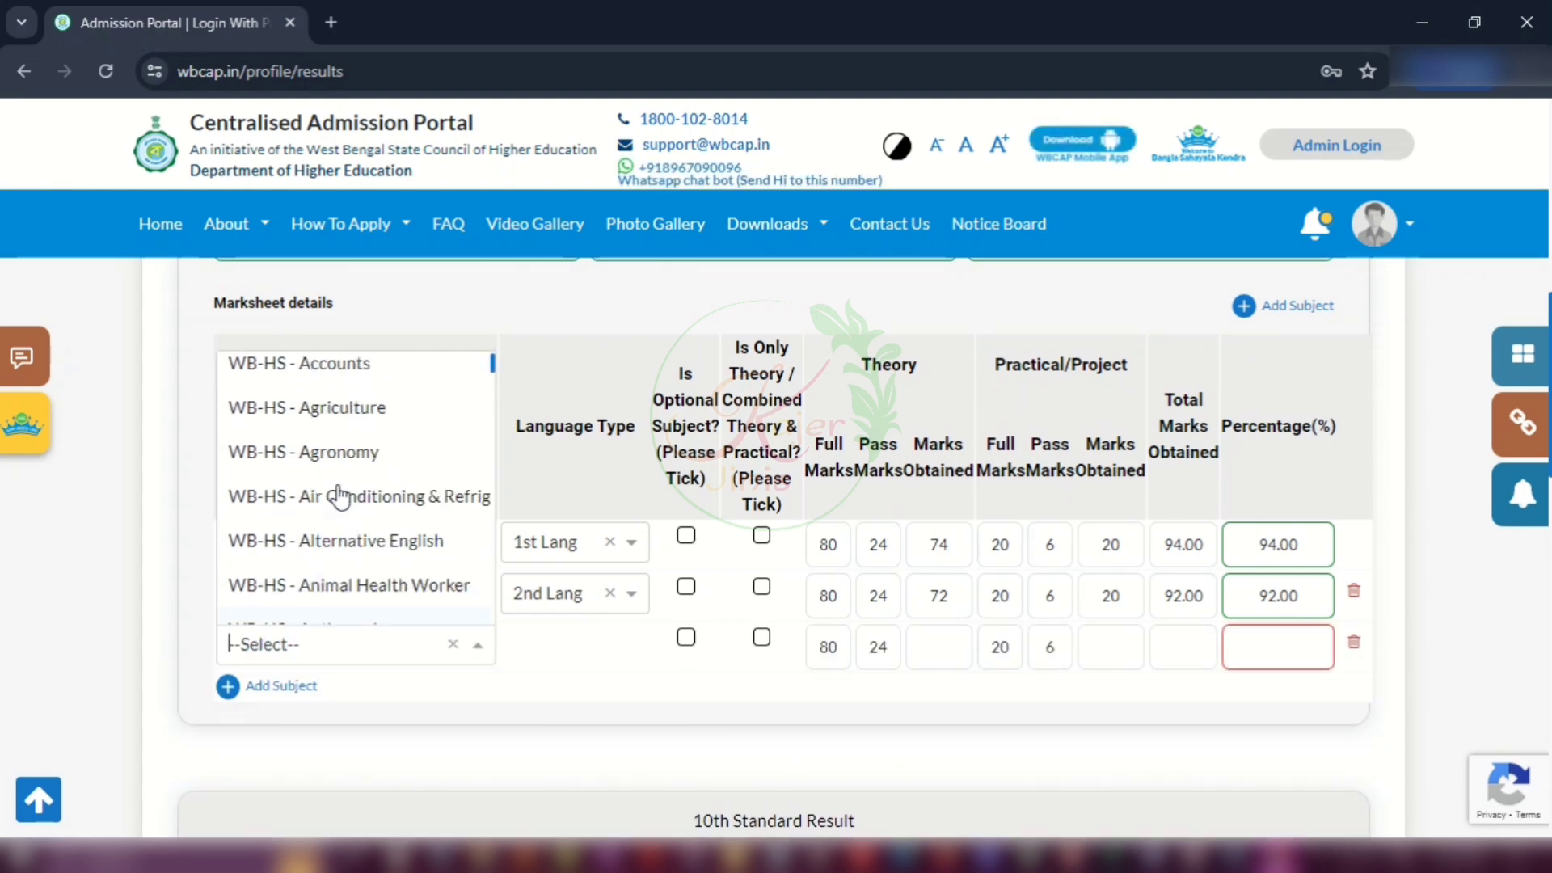
click(311, 419)
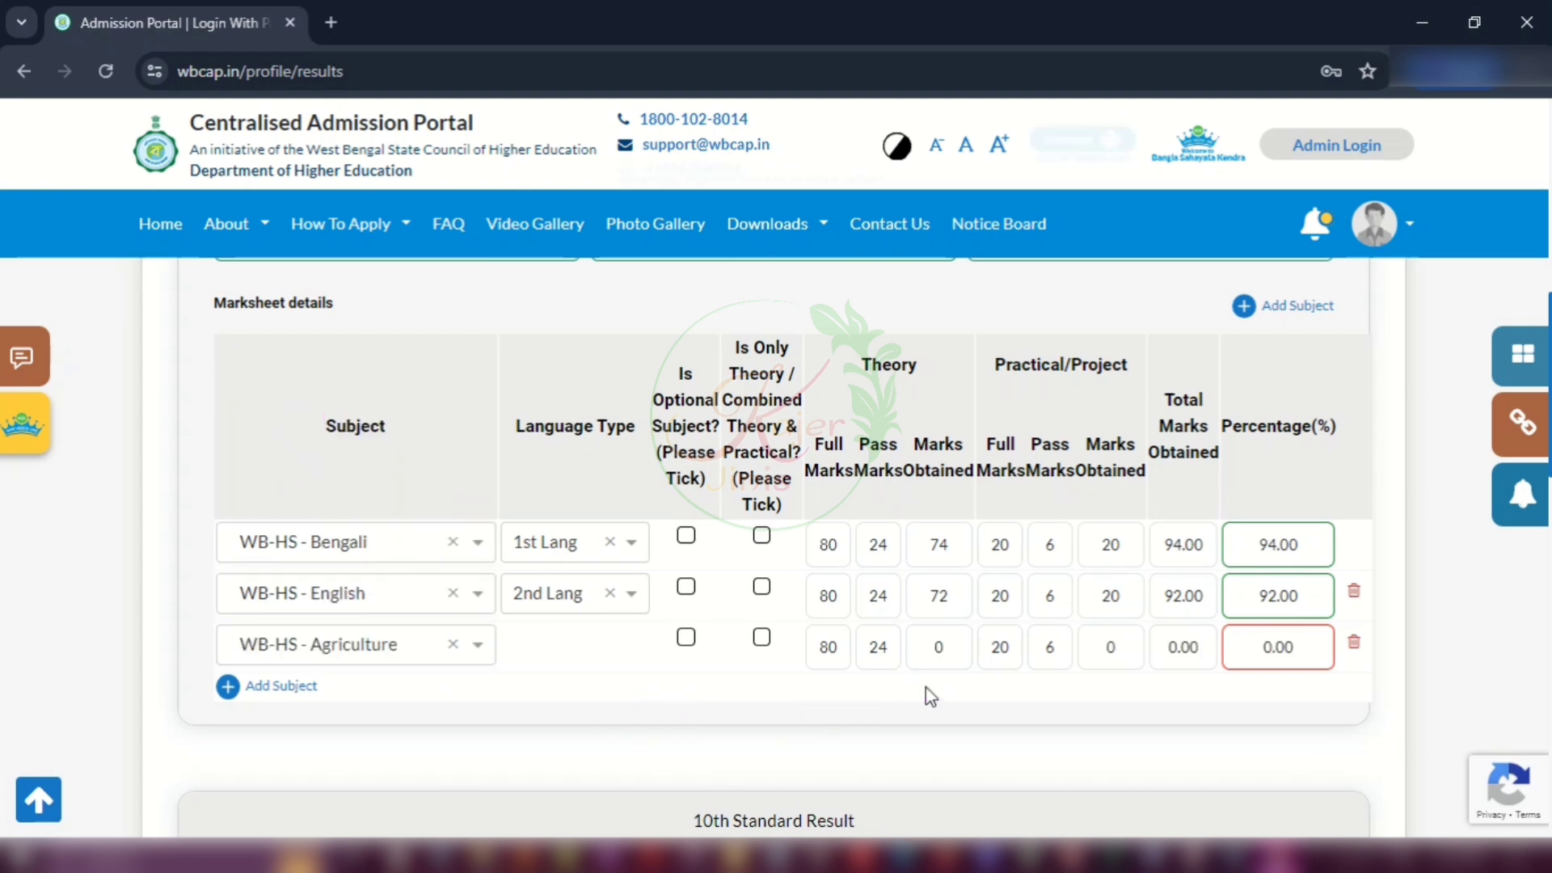
click(939, 646)
text(75)
click(1091, 634)
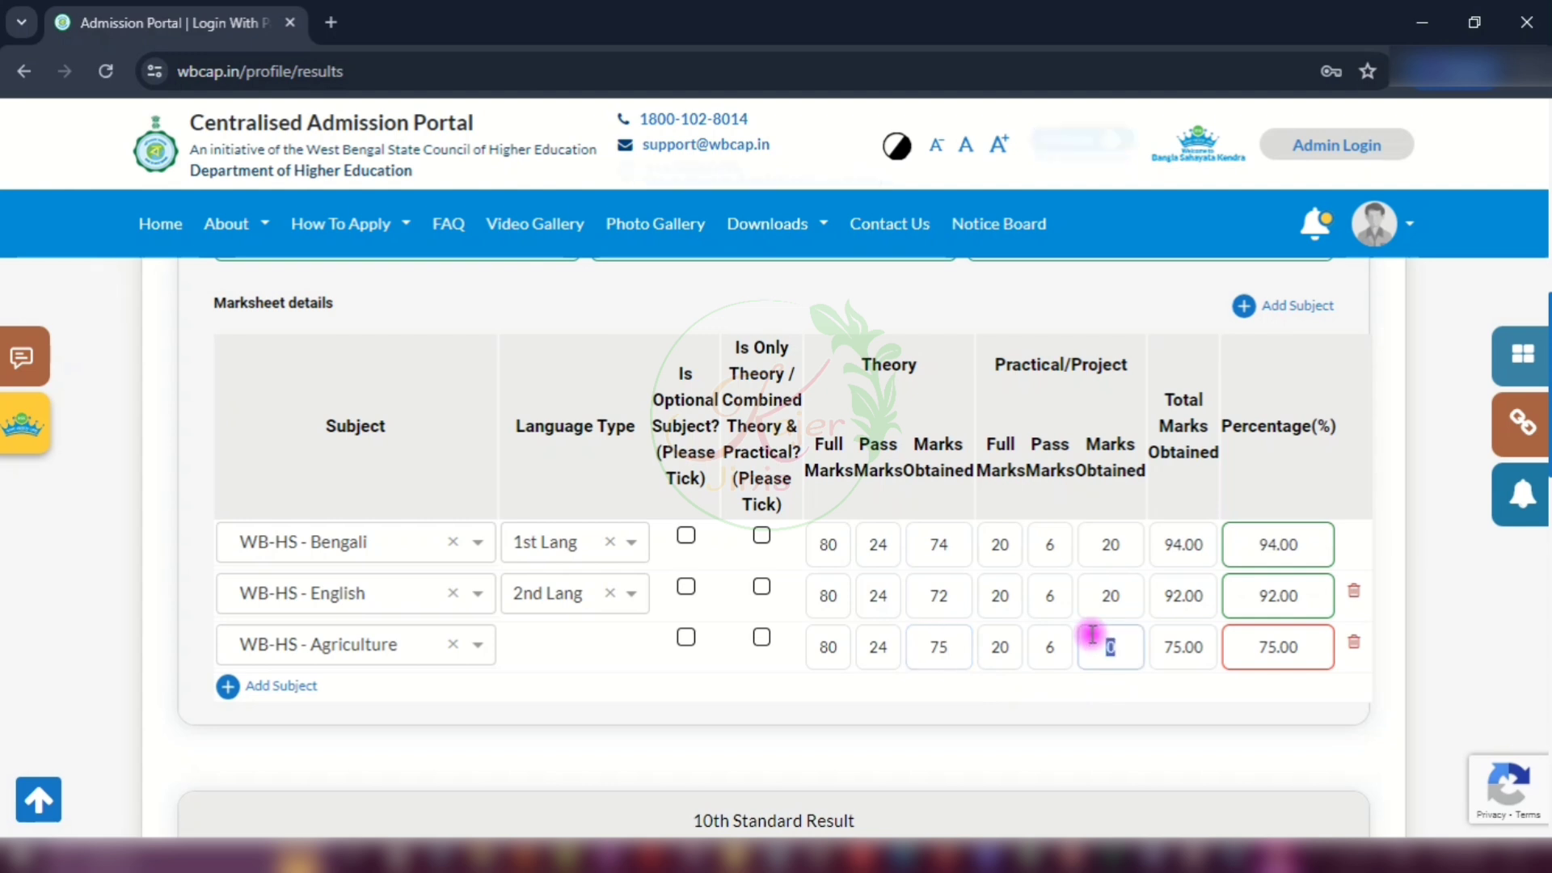
text(20)
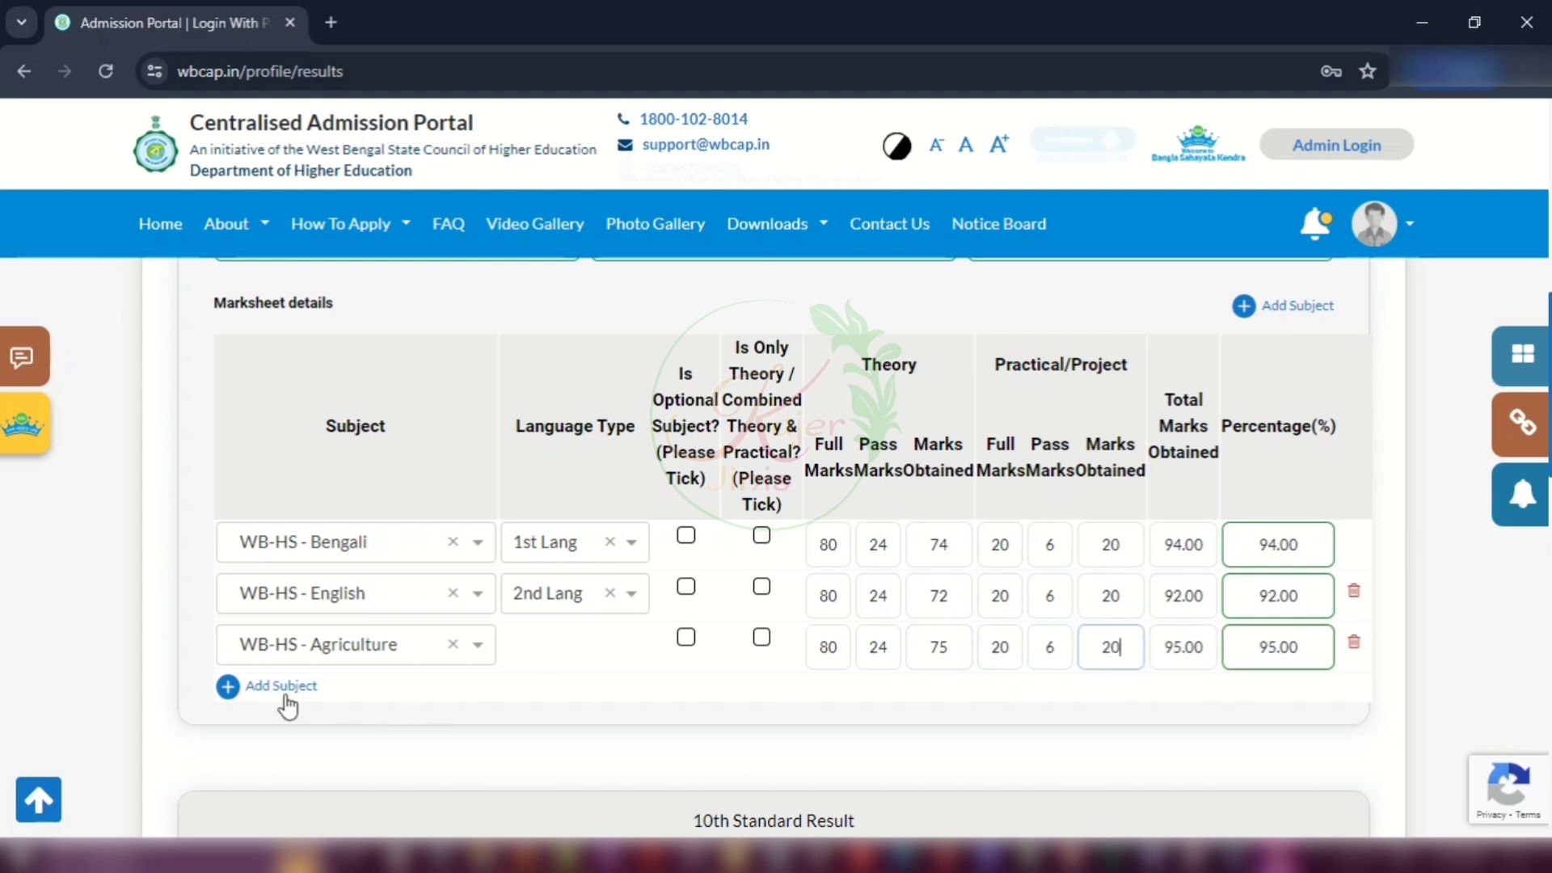
Step: Add a fourth subject row set to WB-HS - Banking
click(232, 687)
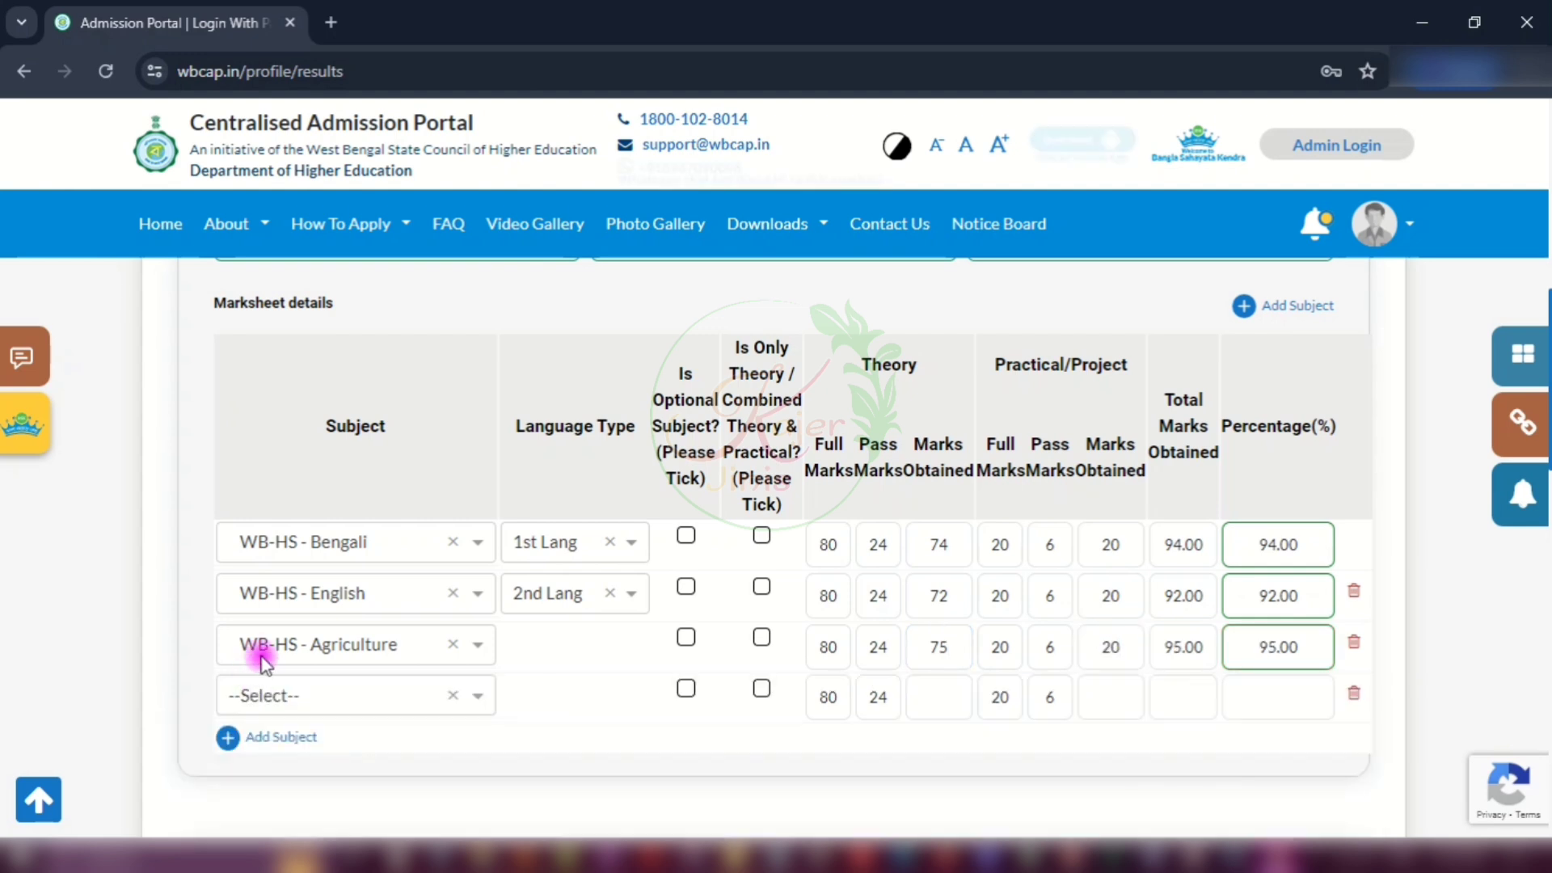
click(310, 697)
scroll(332, 544, down, 3)
scroll(364, 582, down, 3)
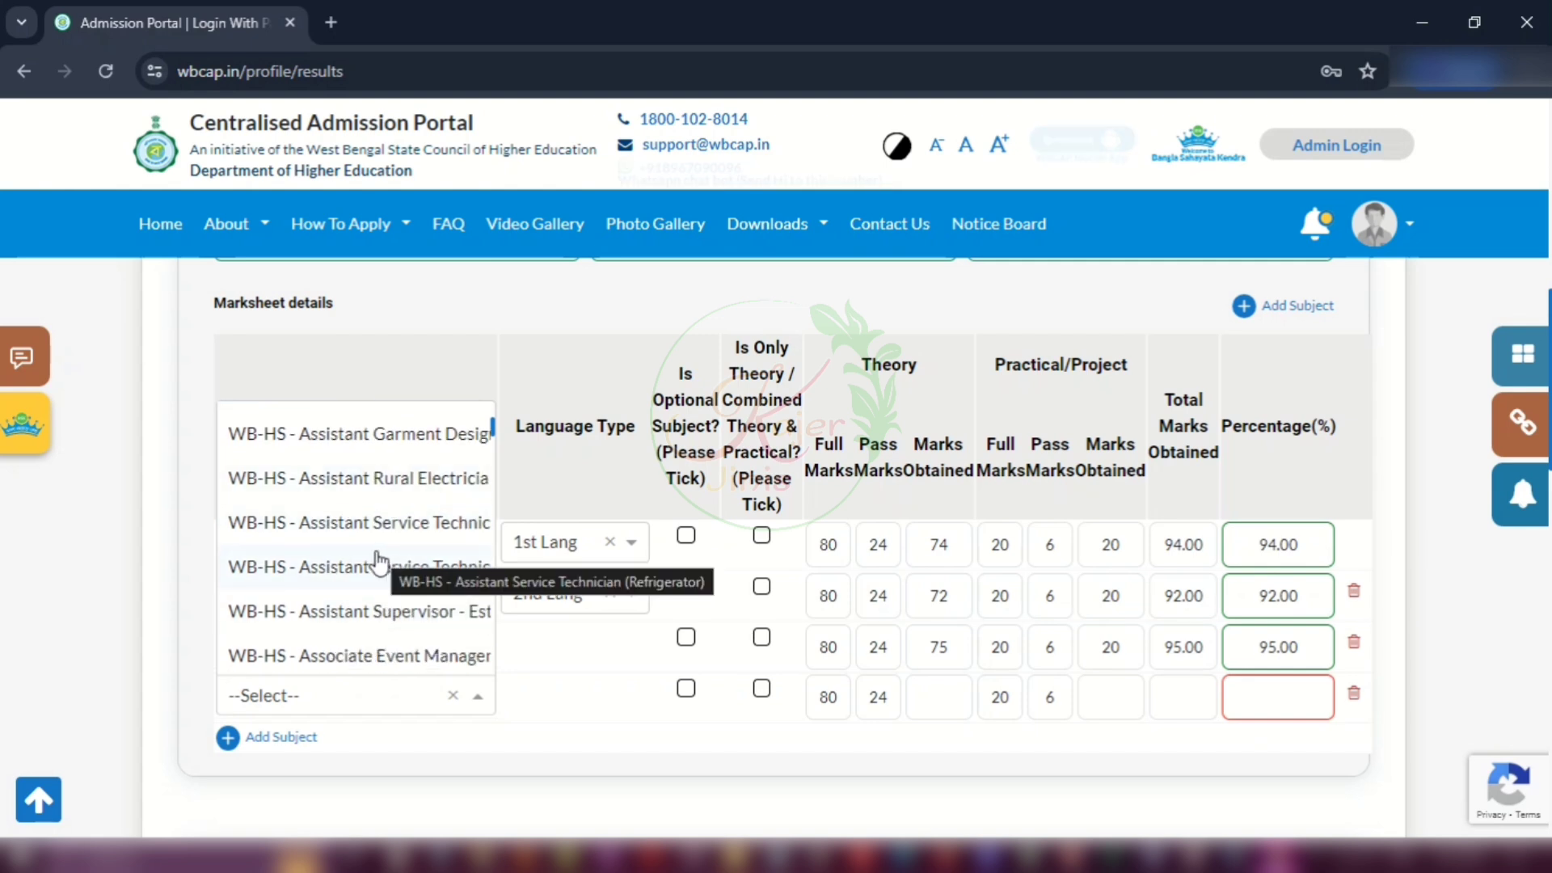
scroll(379, 561, down, 2)
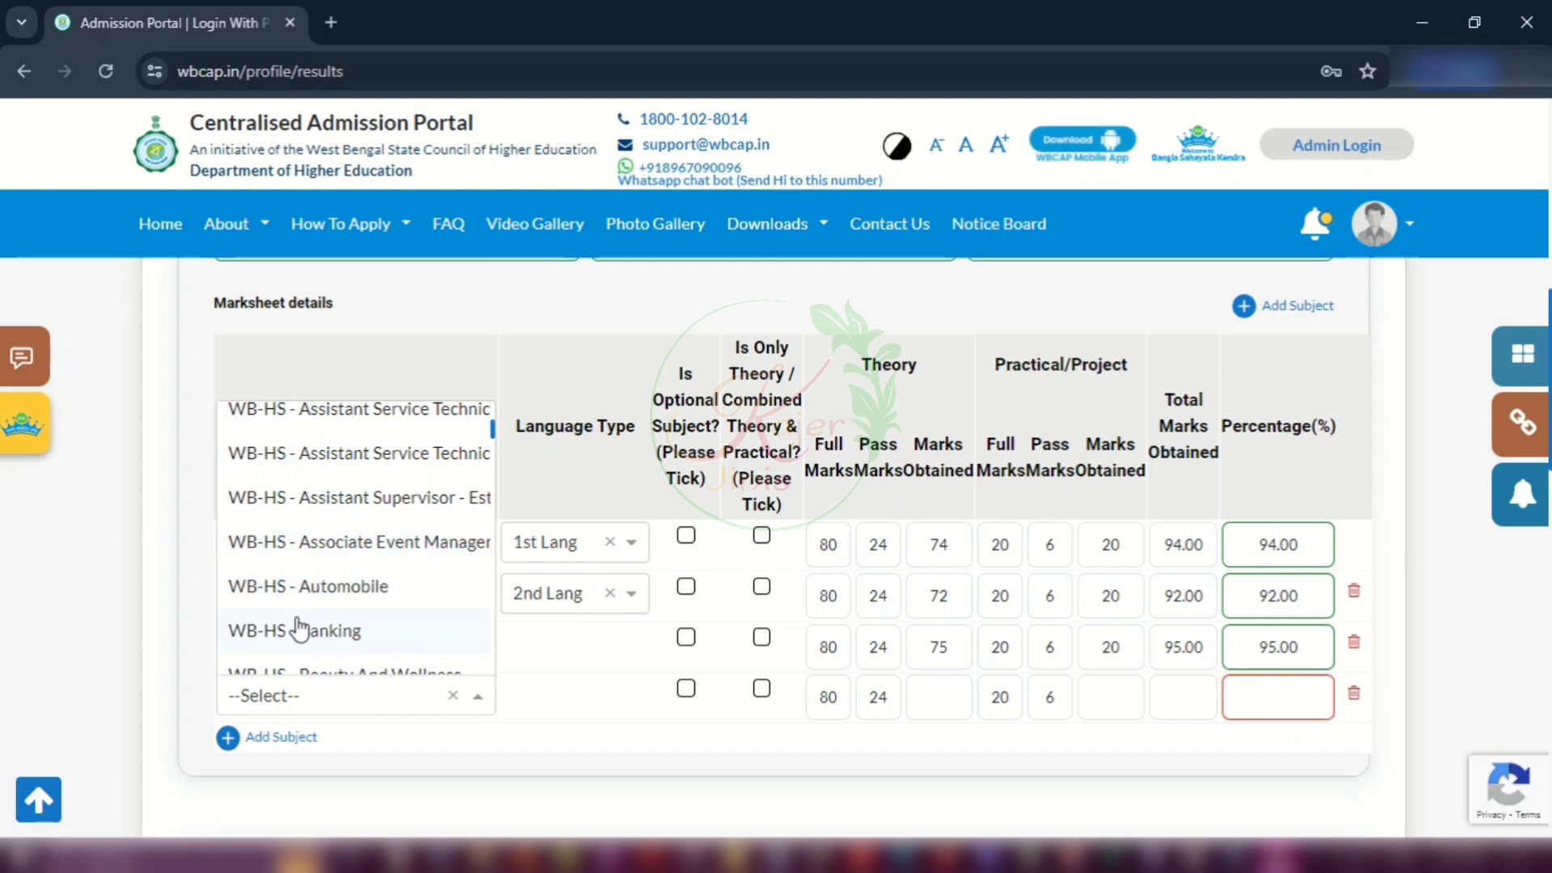
click(312, 632)
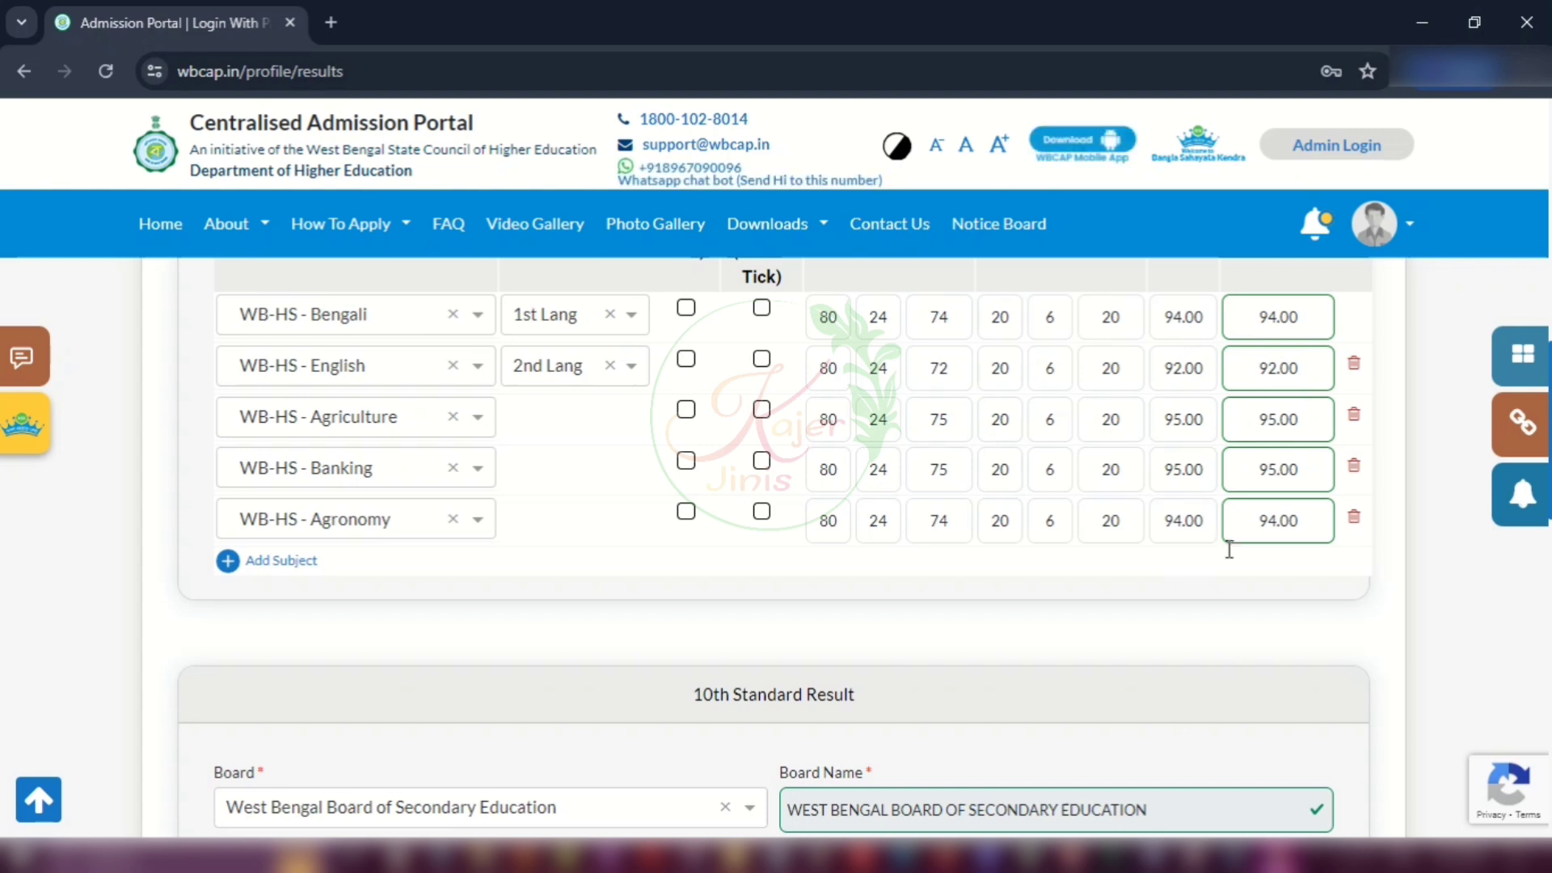
scroll(962, 581, down, 5)
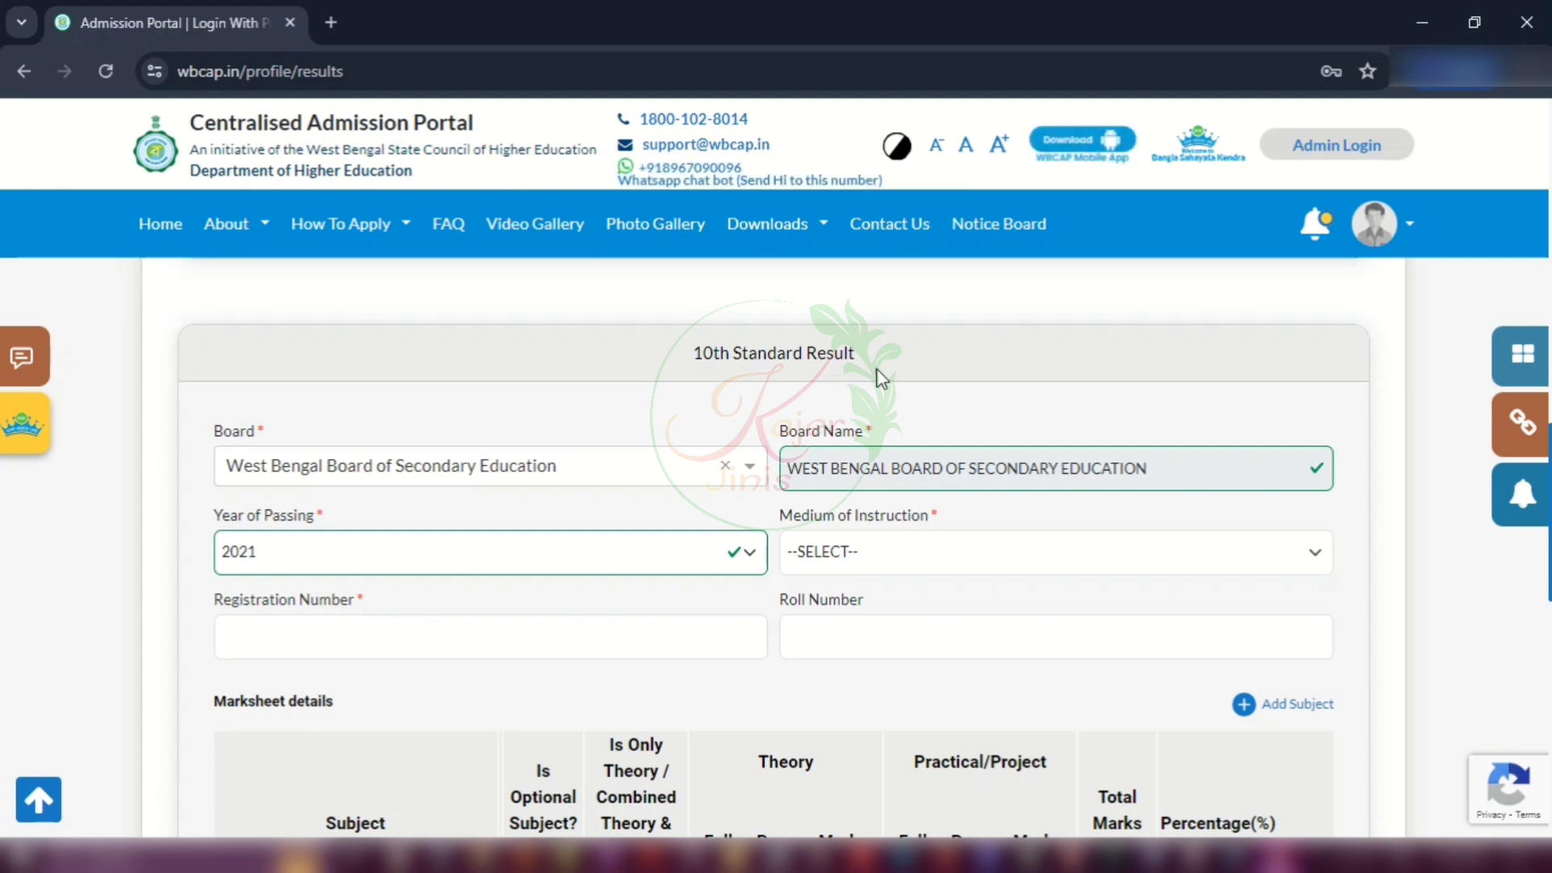
Step: Set the 10th board to West Bengal Board of Secondary Education, year 2021, medium BENGALI
click(495, 469)
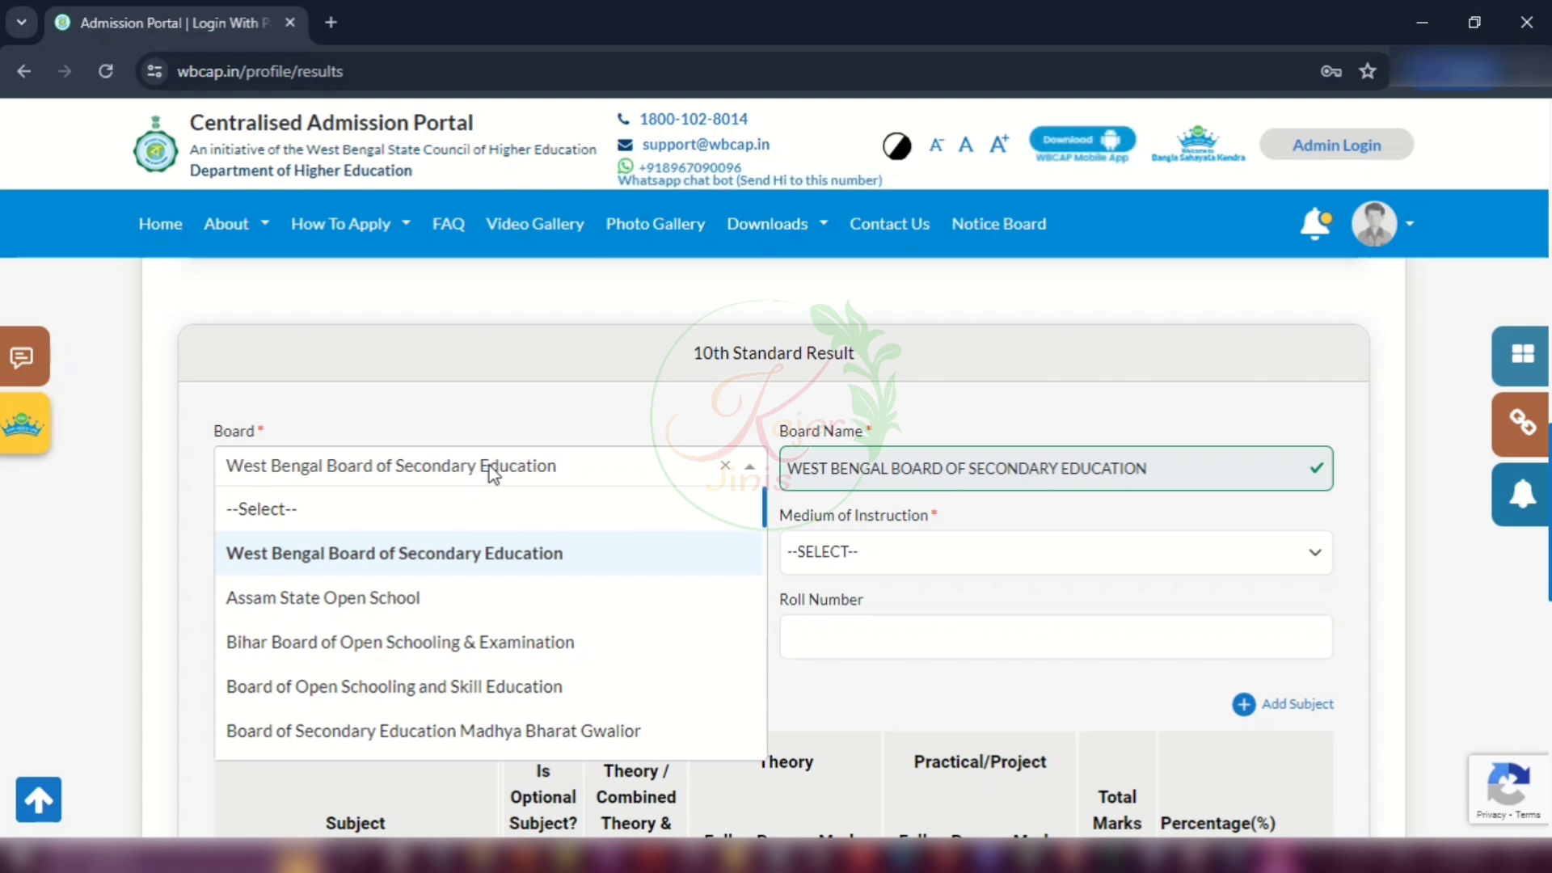
click(316, 552)
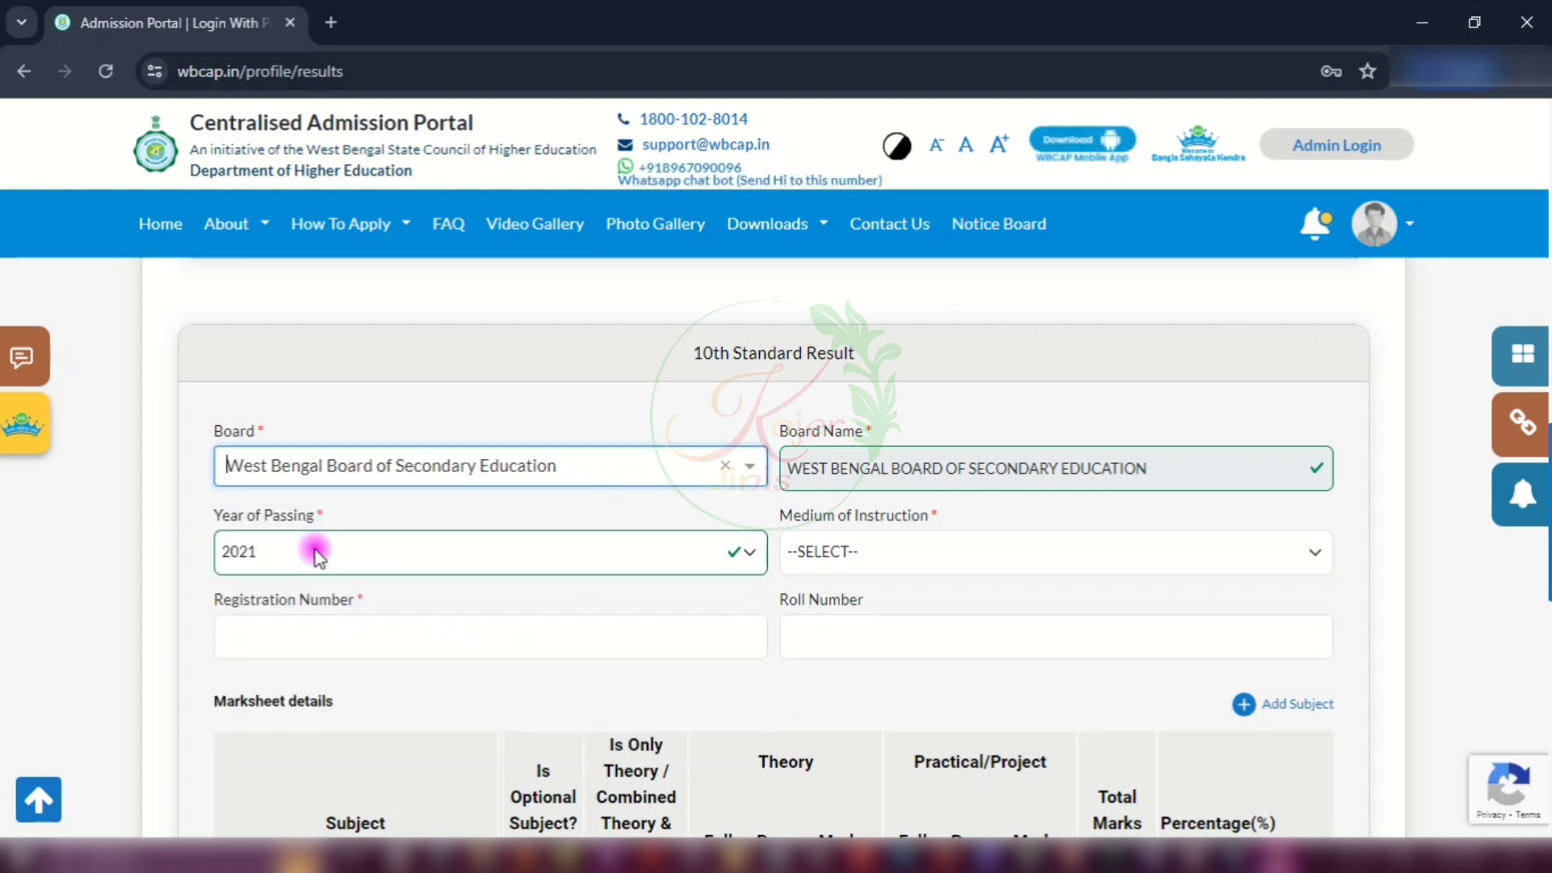
click(293, 551)
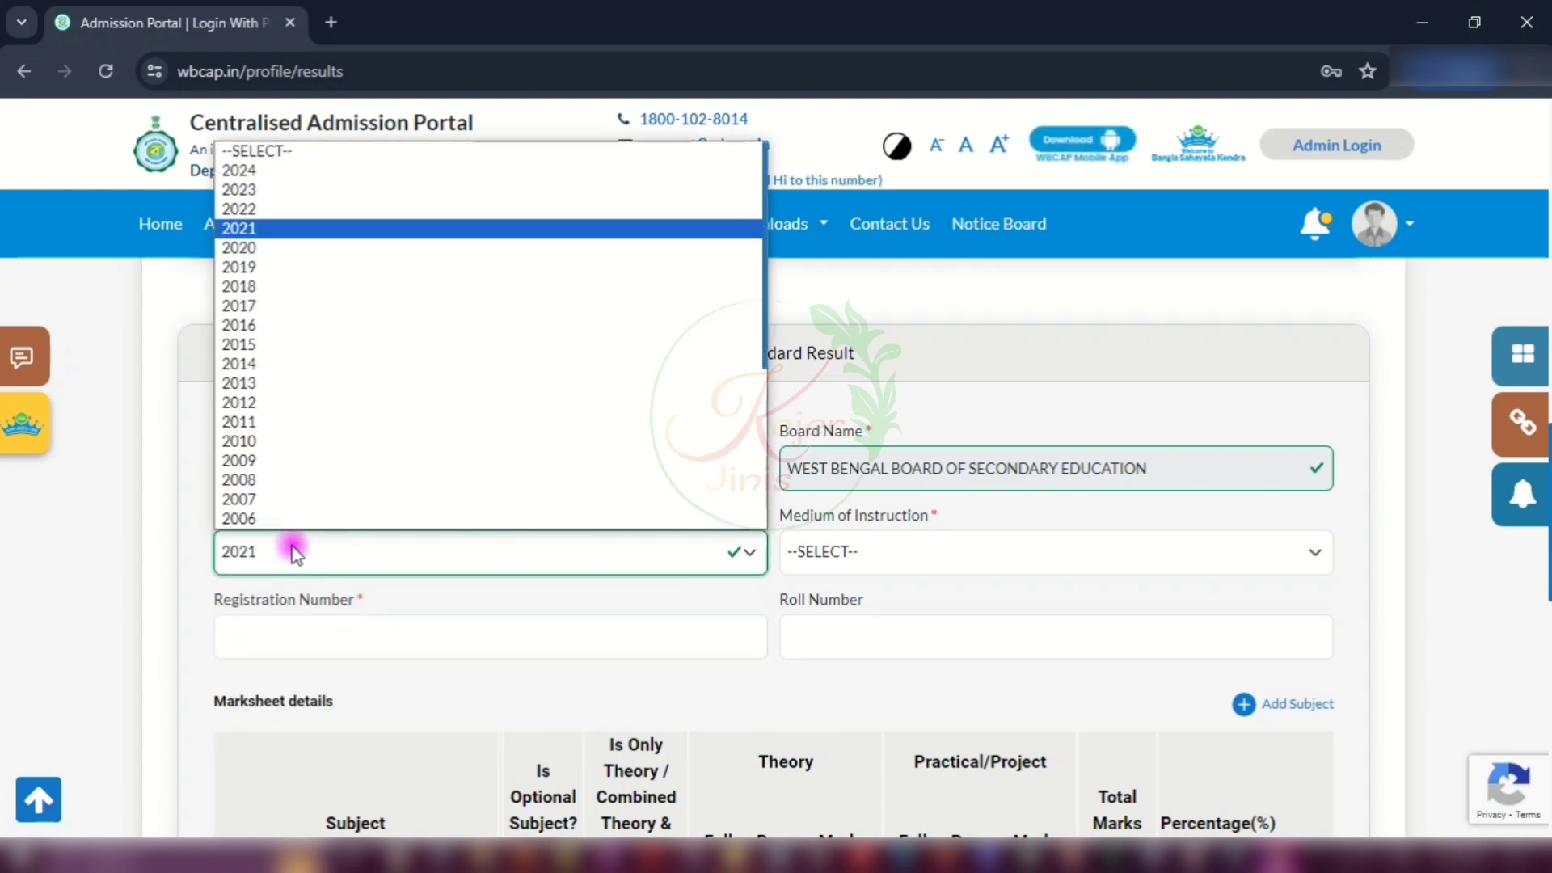
click(292, 549)
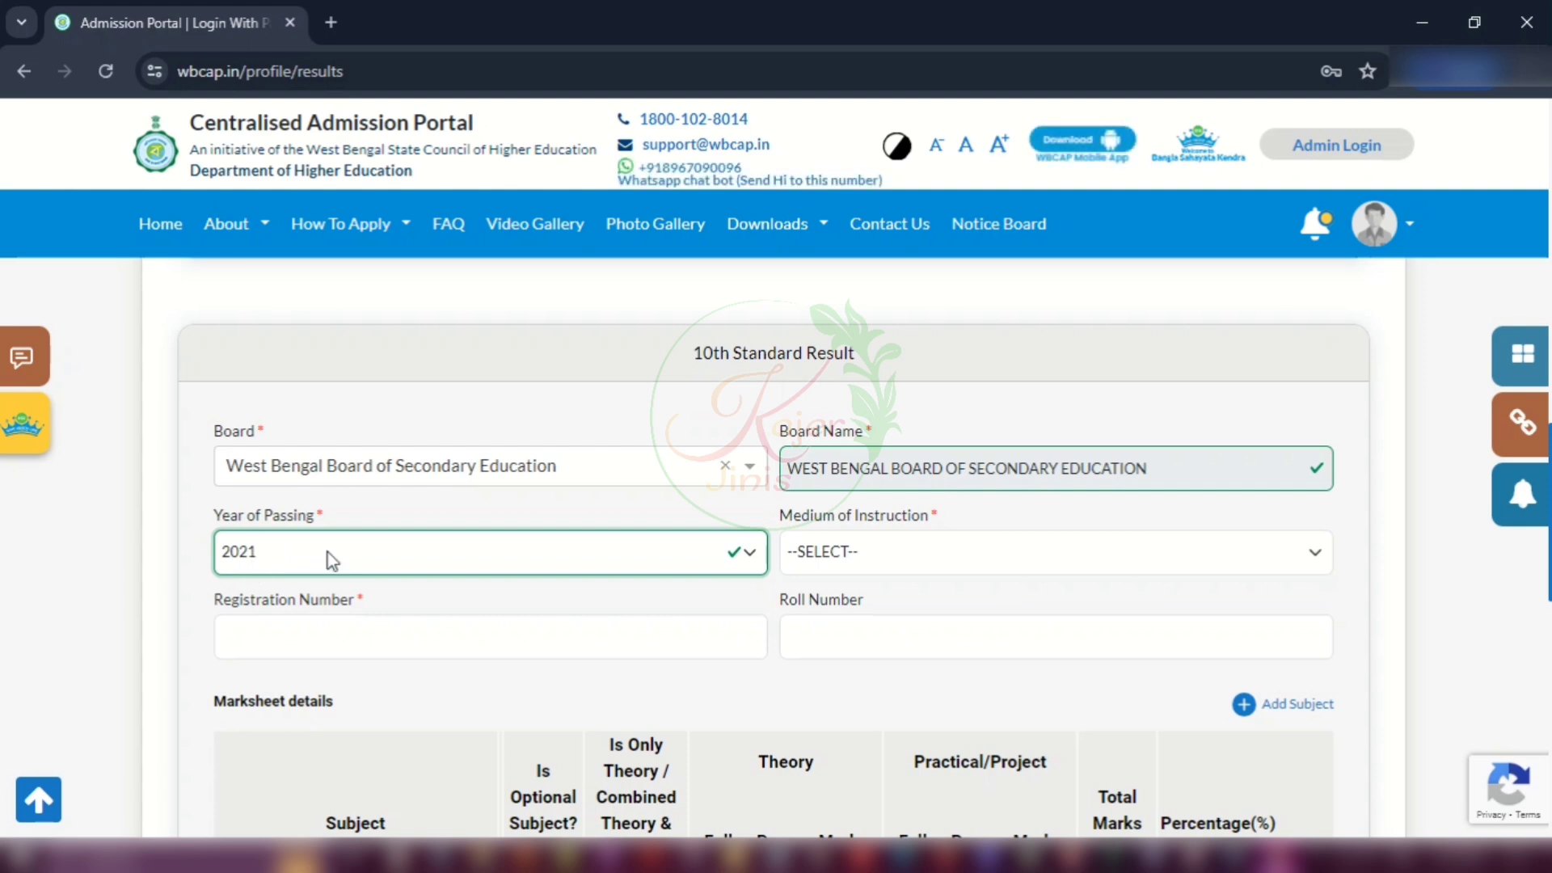
click(941, 557)
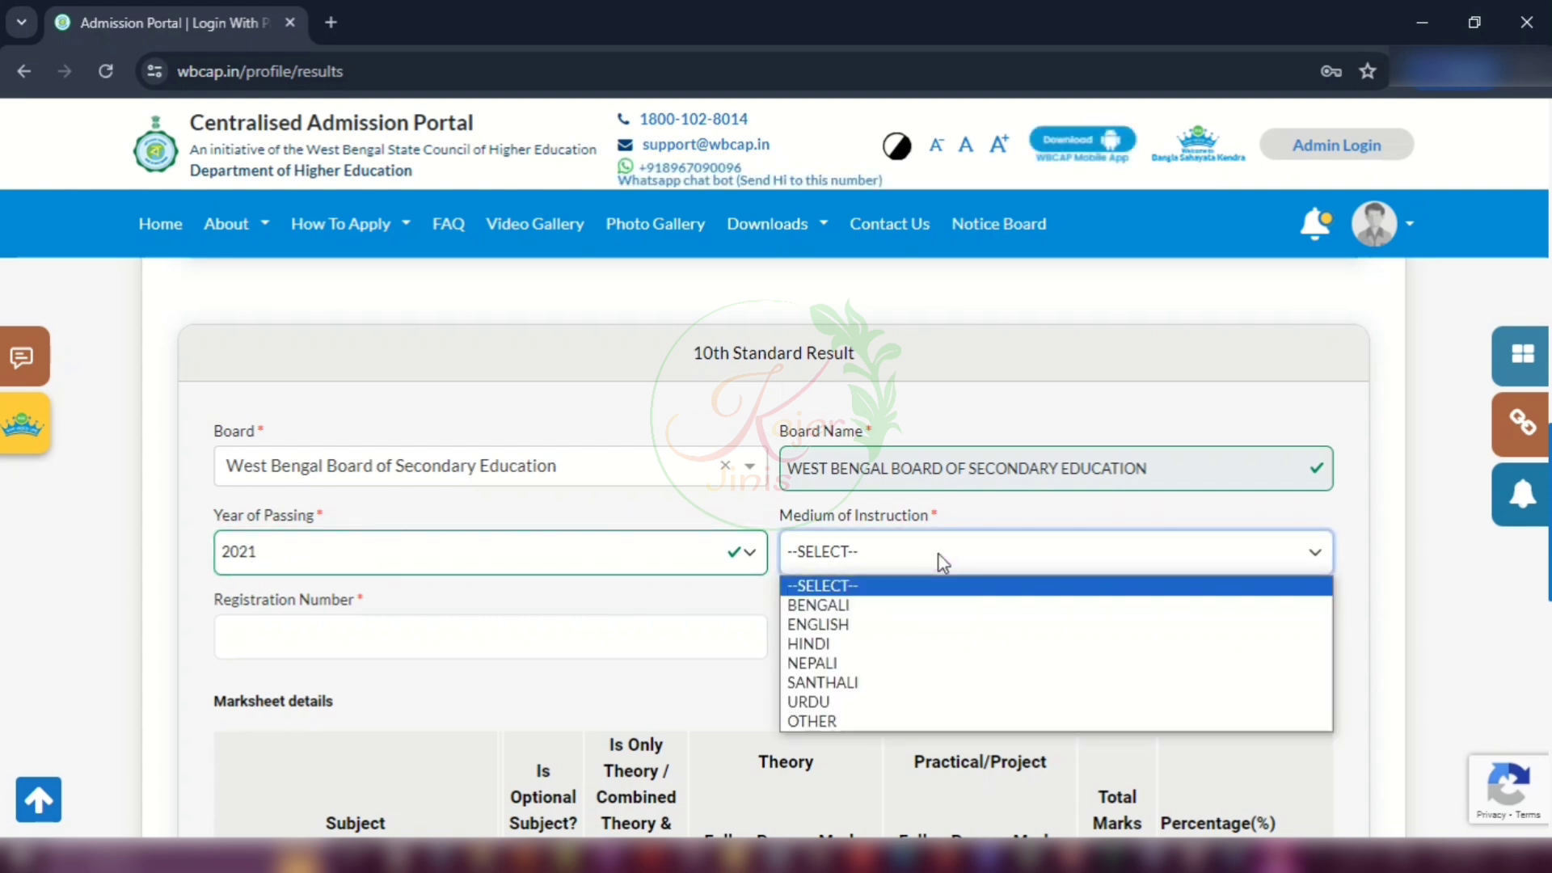
click(831, 606)
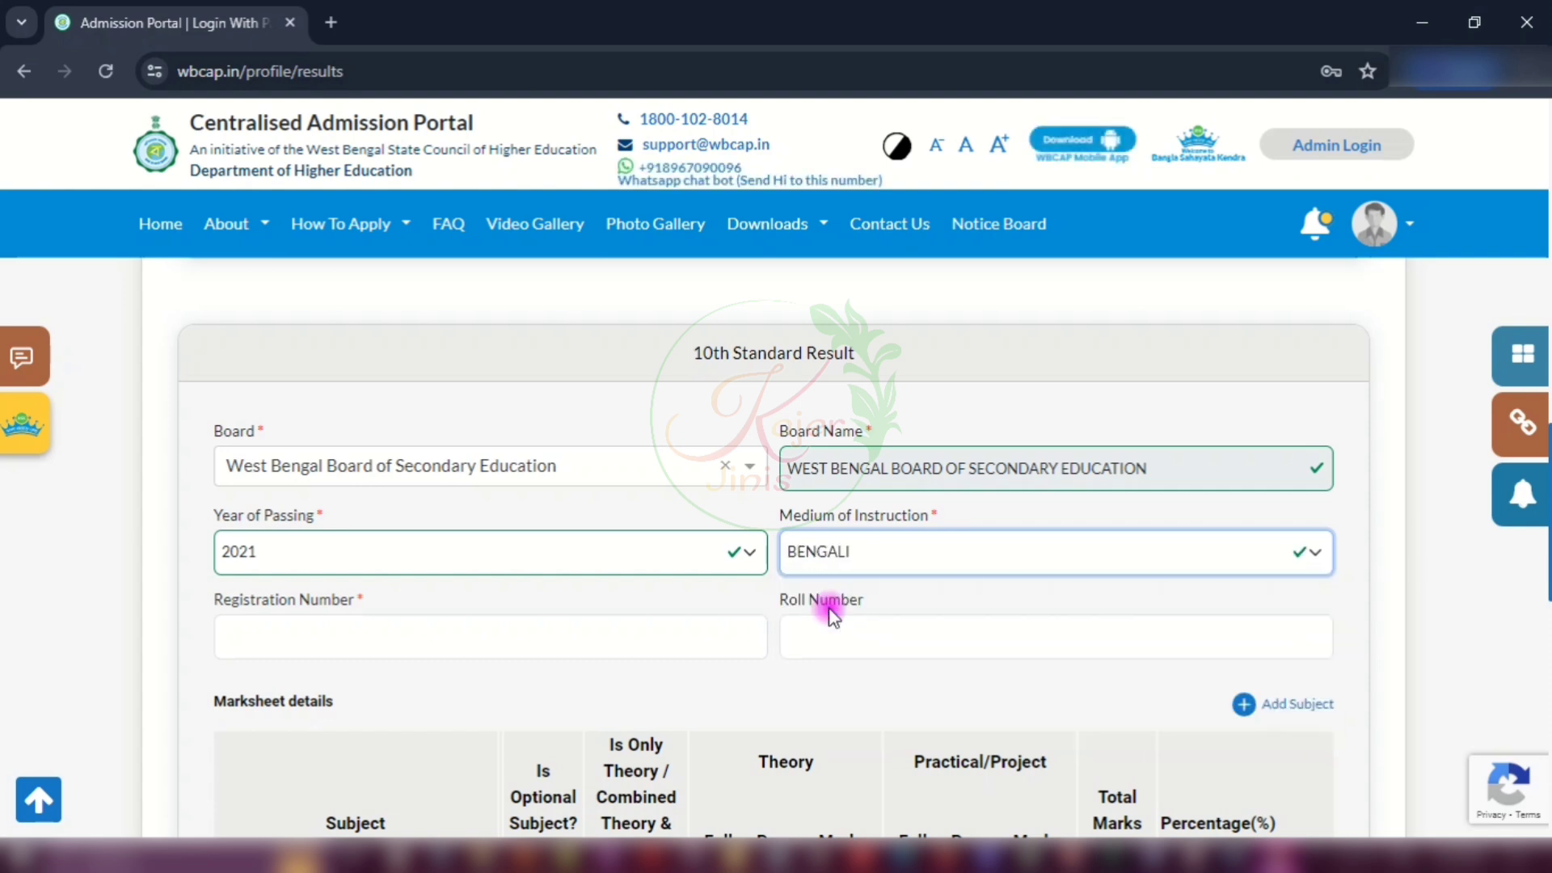
Step: Enter the 10th registration number and roll number
click(384, 640)
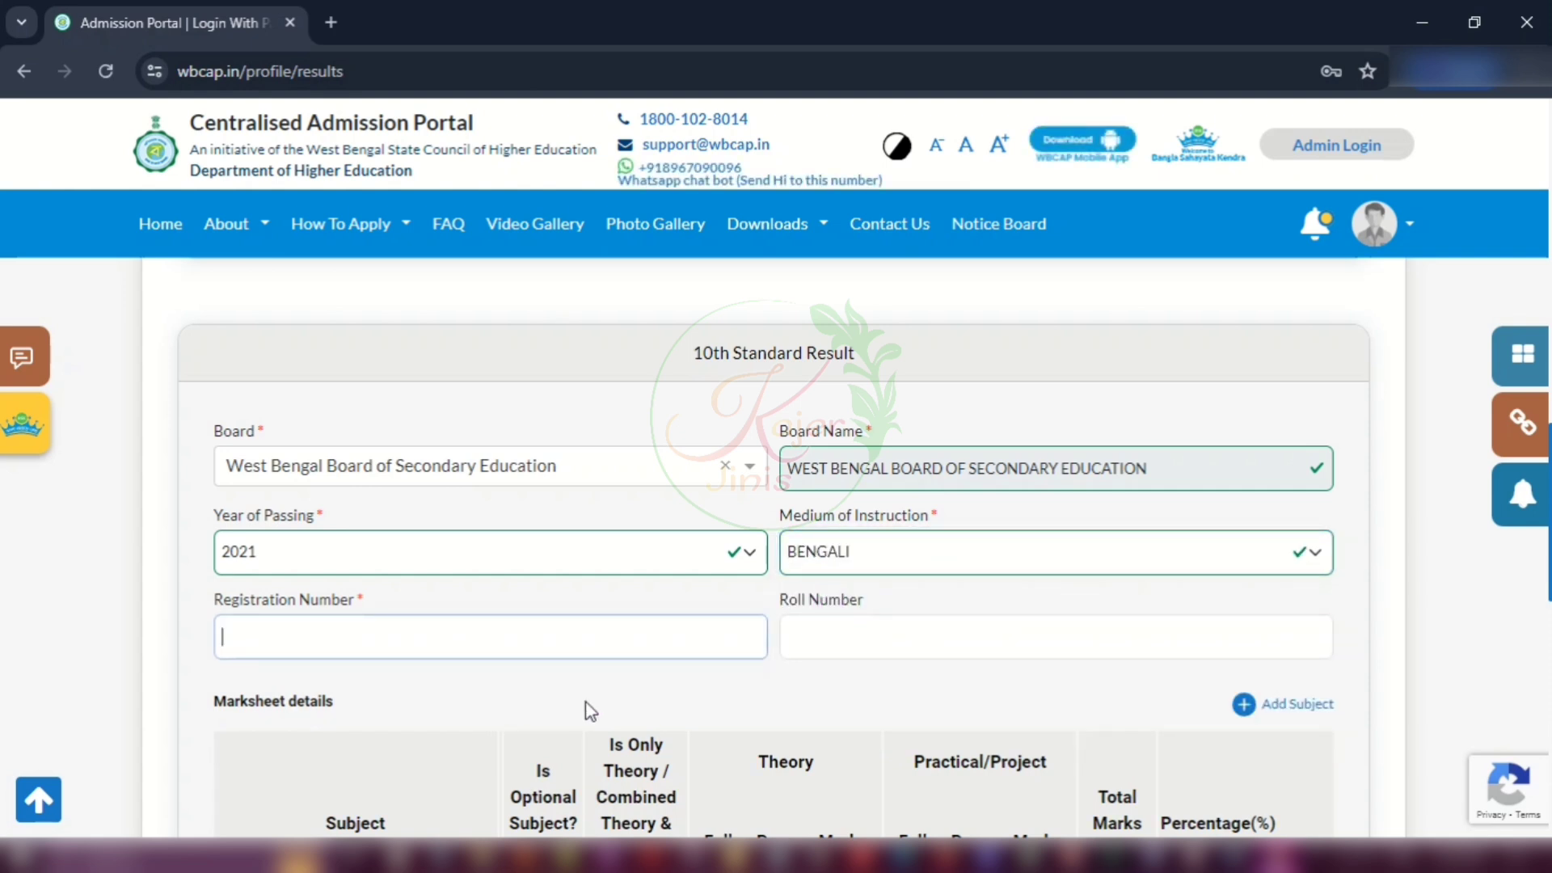
text(HGCFHGCHG)
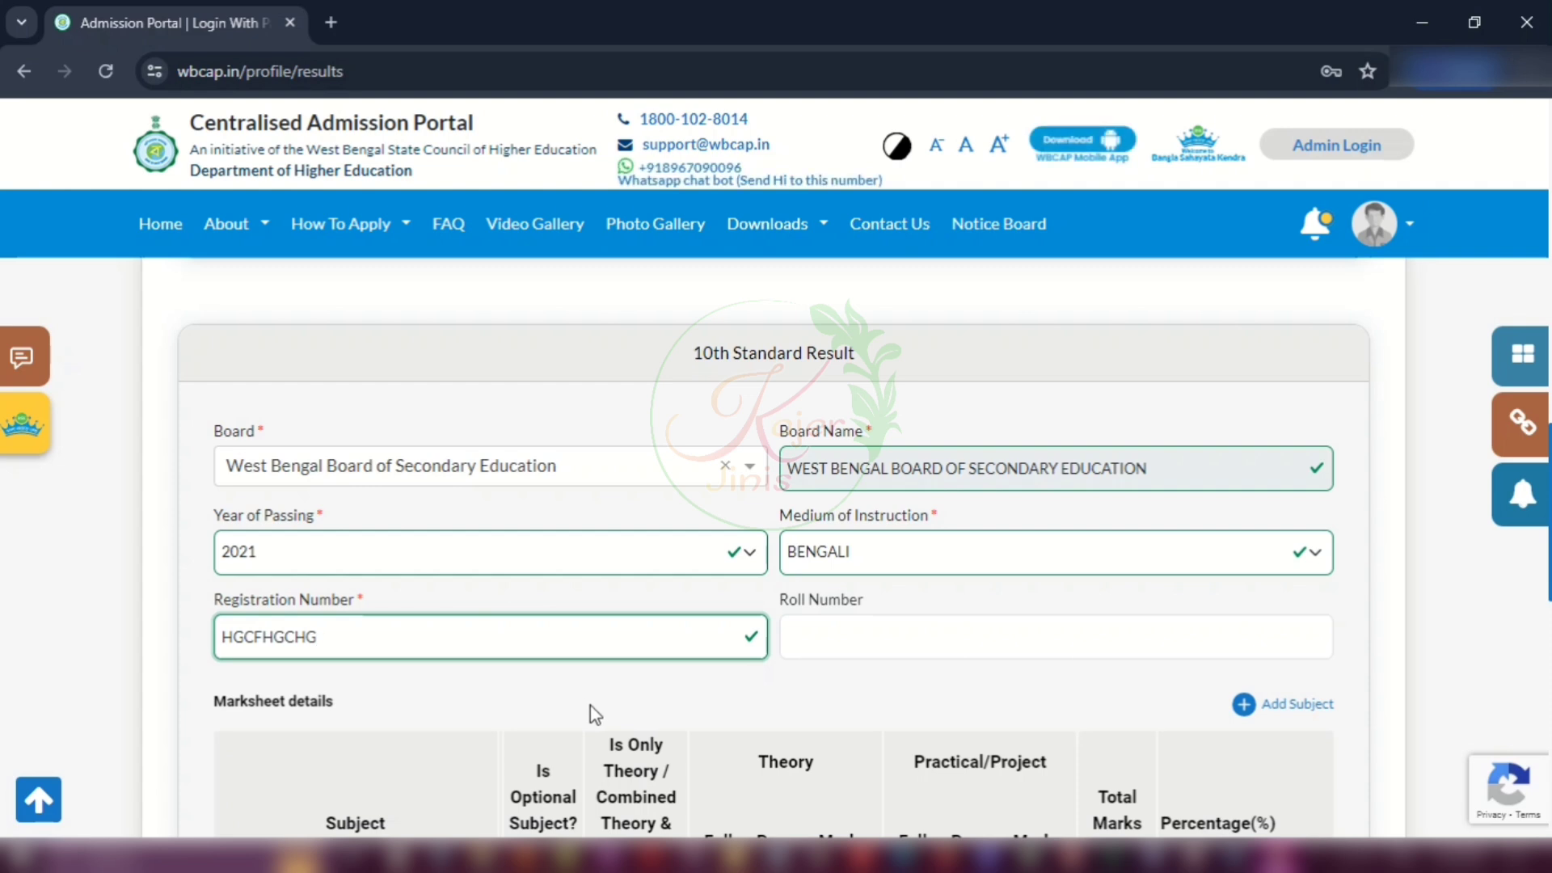
click(793, 640)
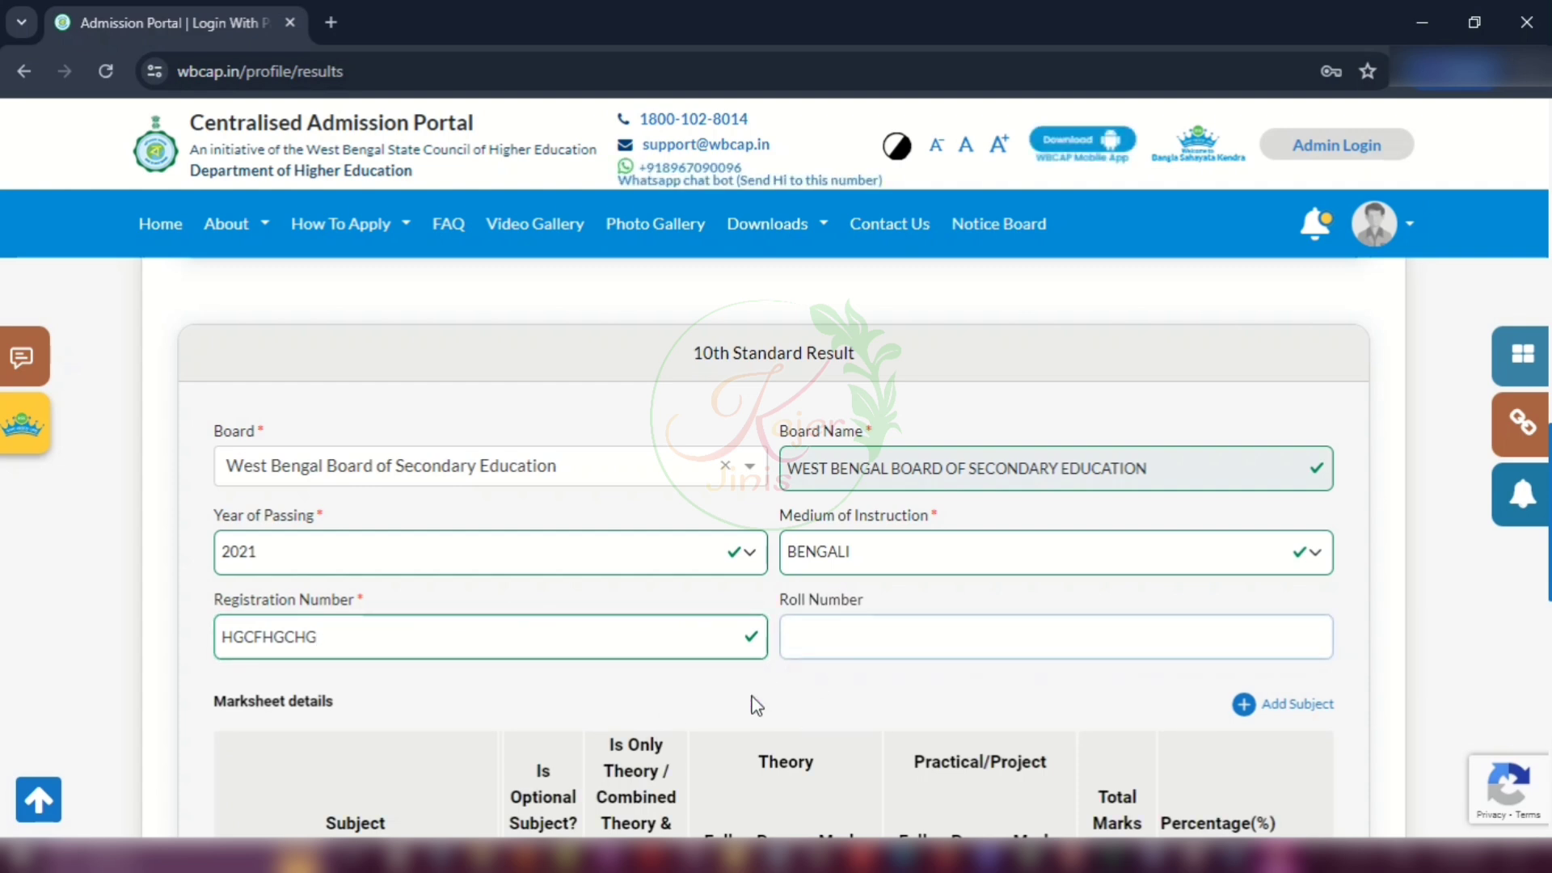
scroll(750, 695, down, 4)
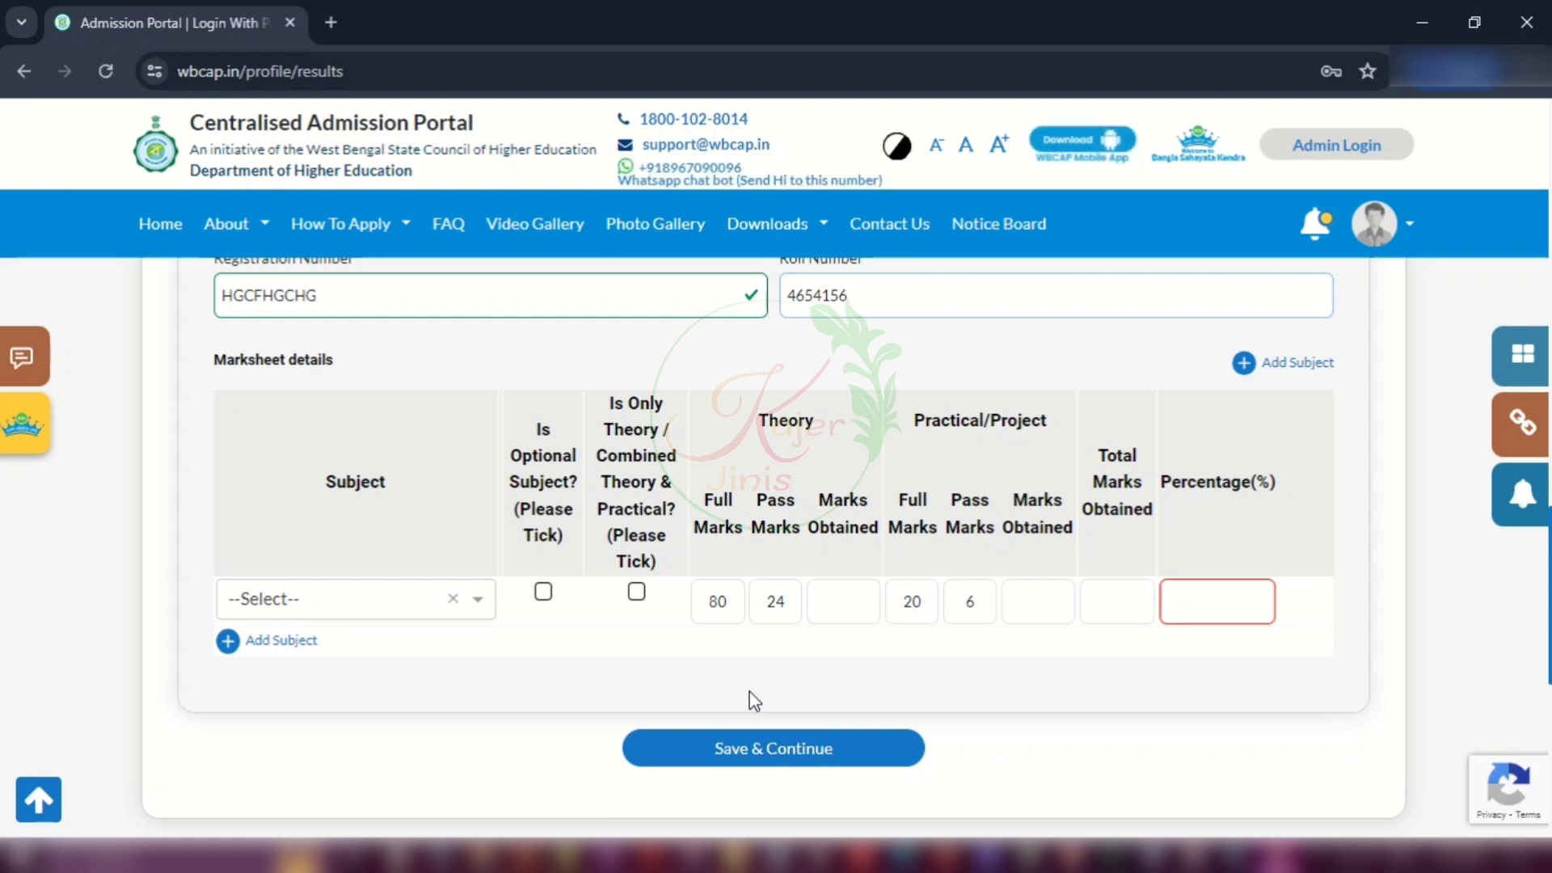
Step: Set the first 10th marksheet subject to WB-SE - Bengali as 1st language
click(383, 602)
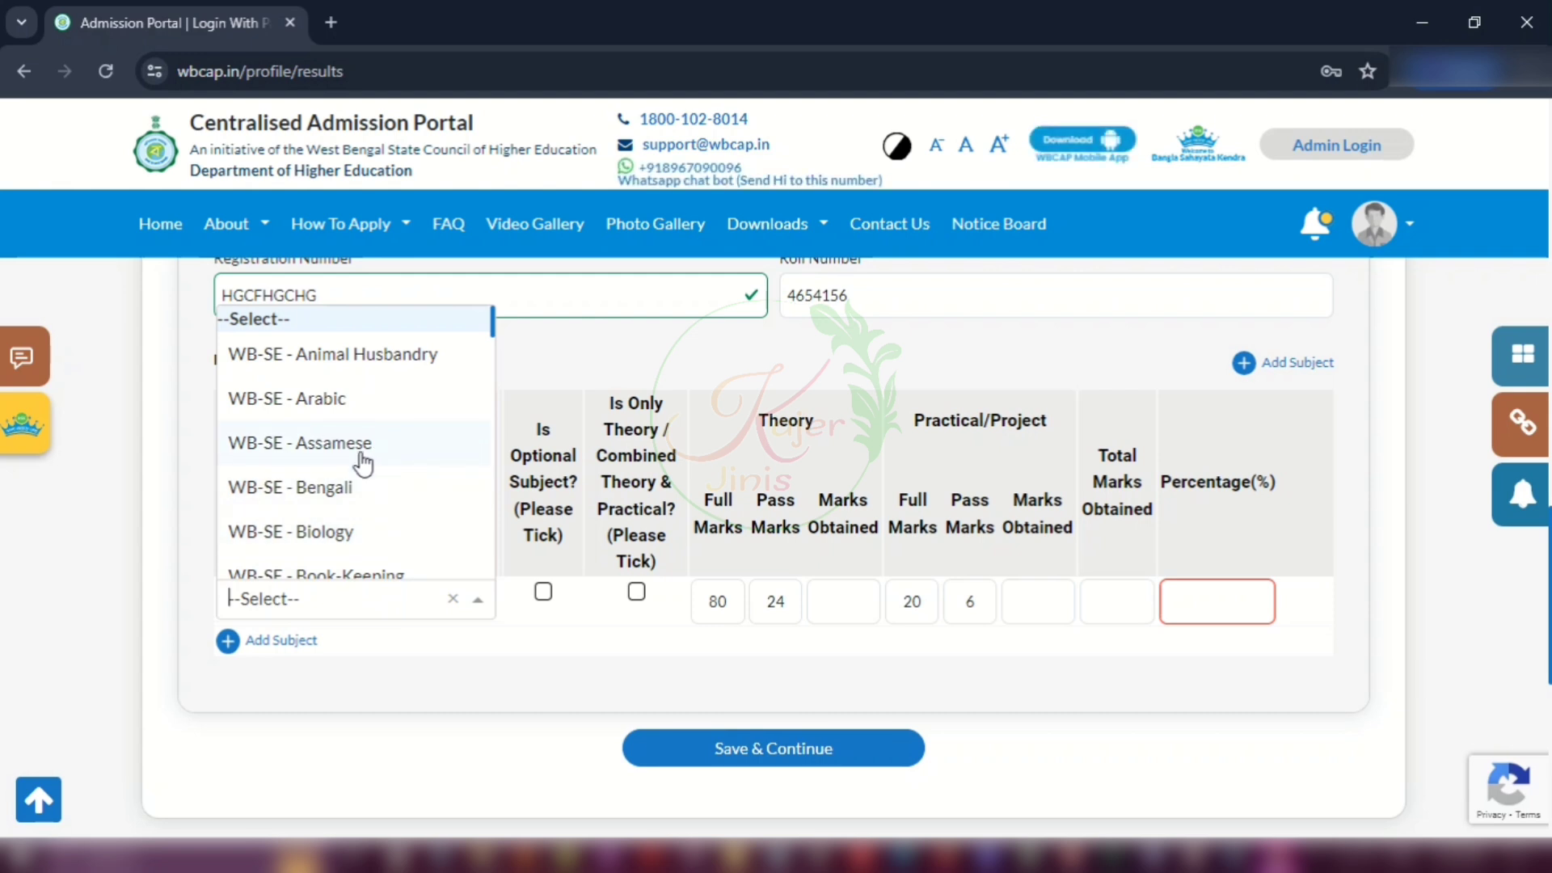
click(321, 487)
click(590, 599)
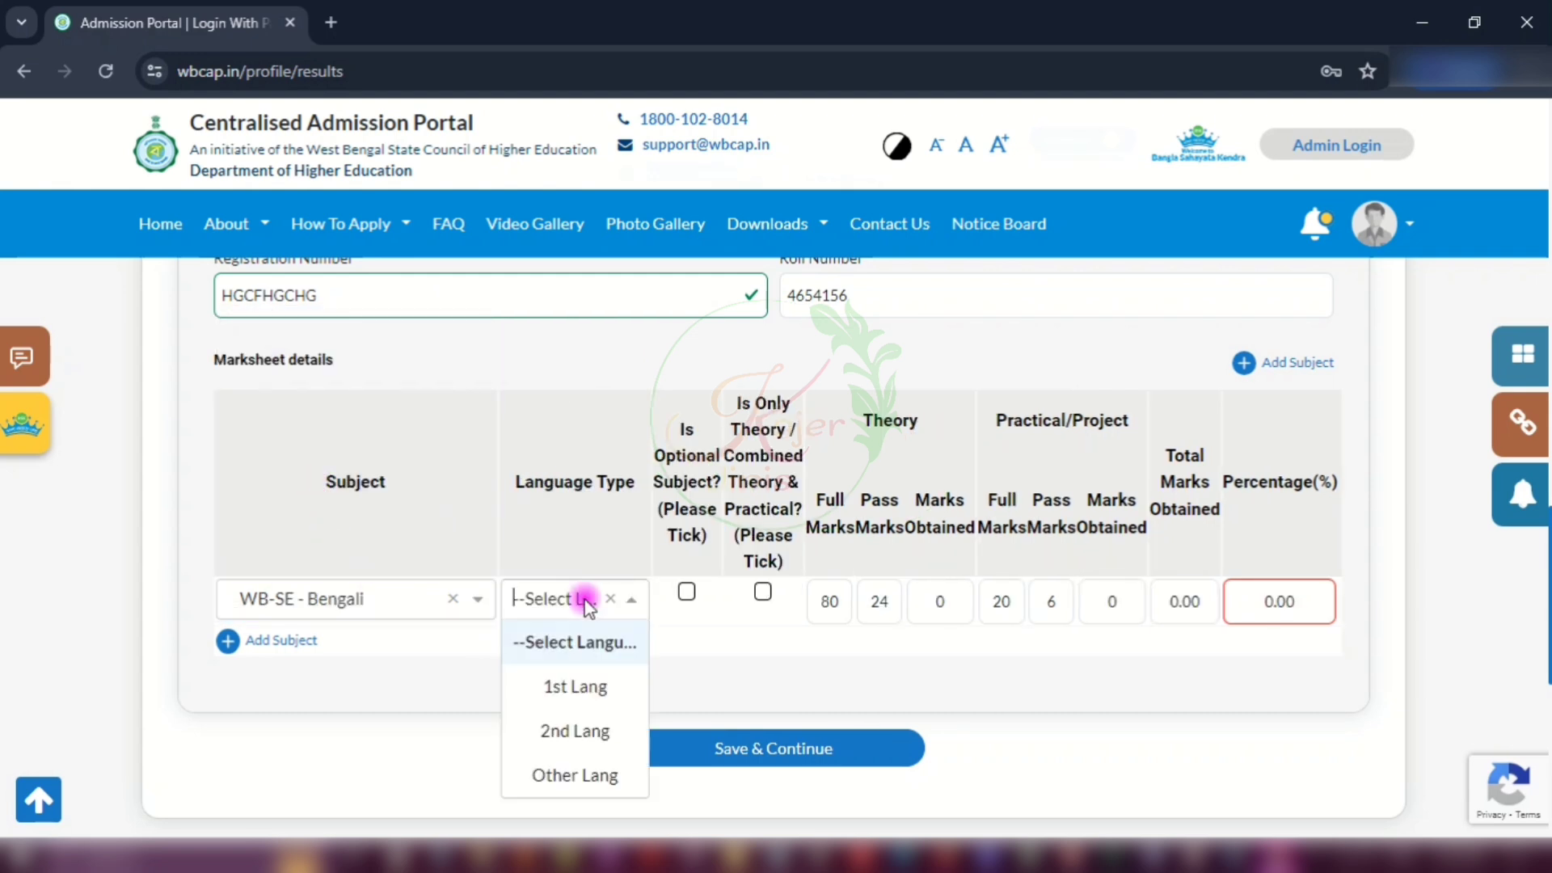
click(568, 687)
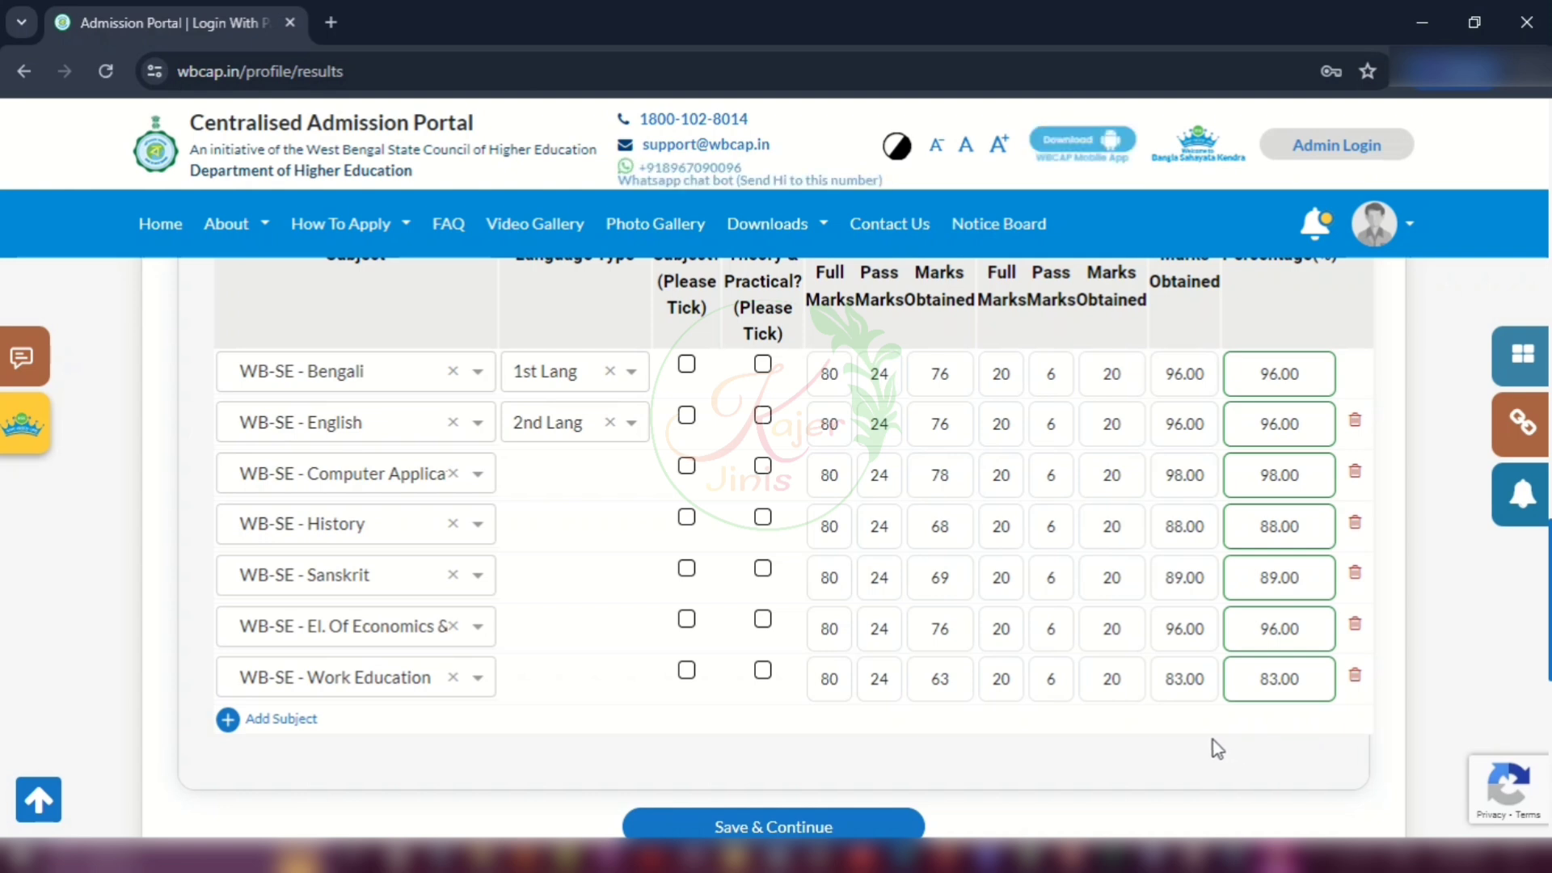
Step: Save the results page and confirm the save
scroll(1221, 742, down, 1)
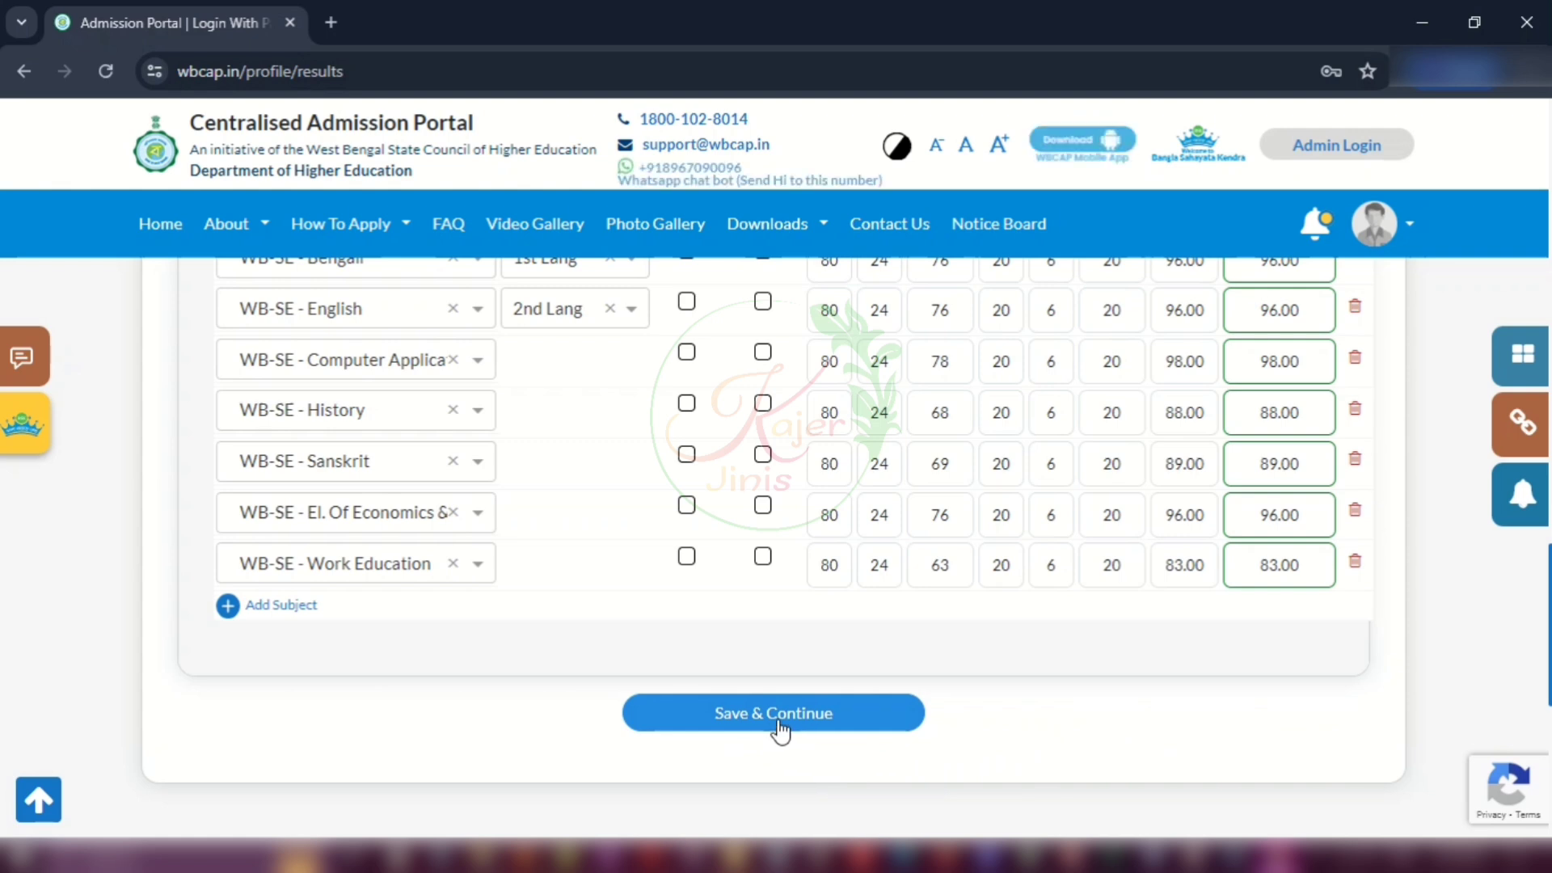
click(837, 723)
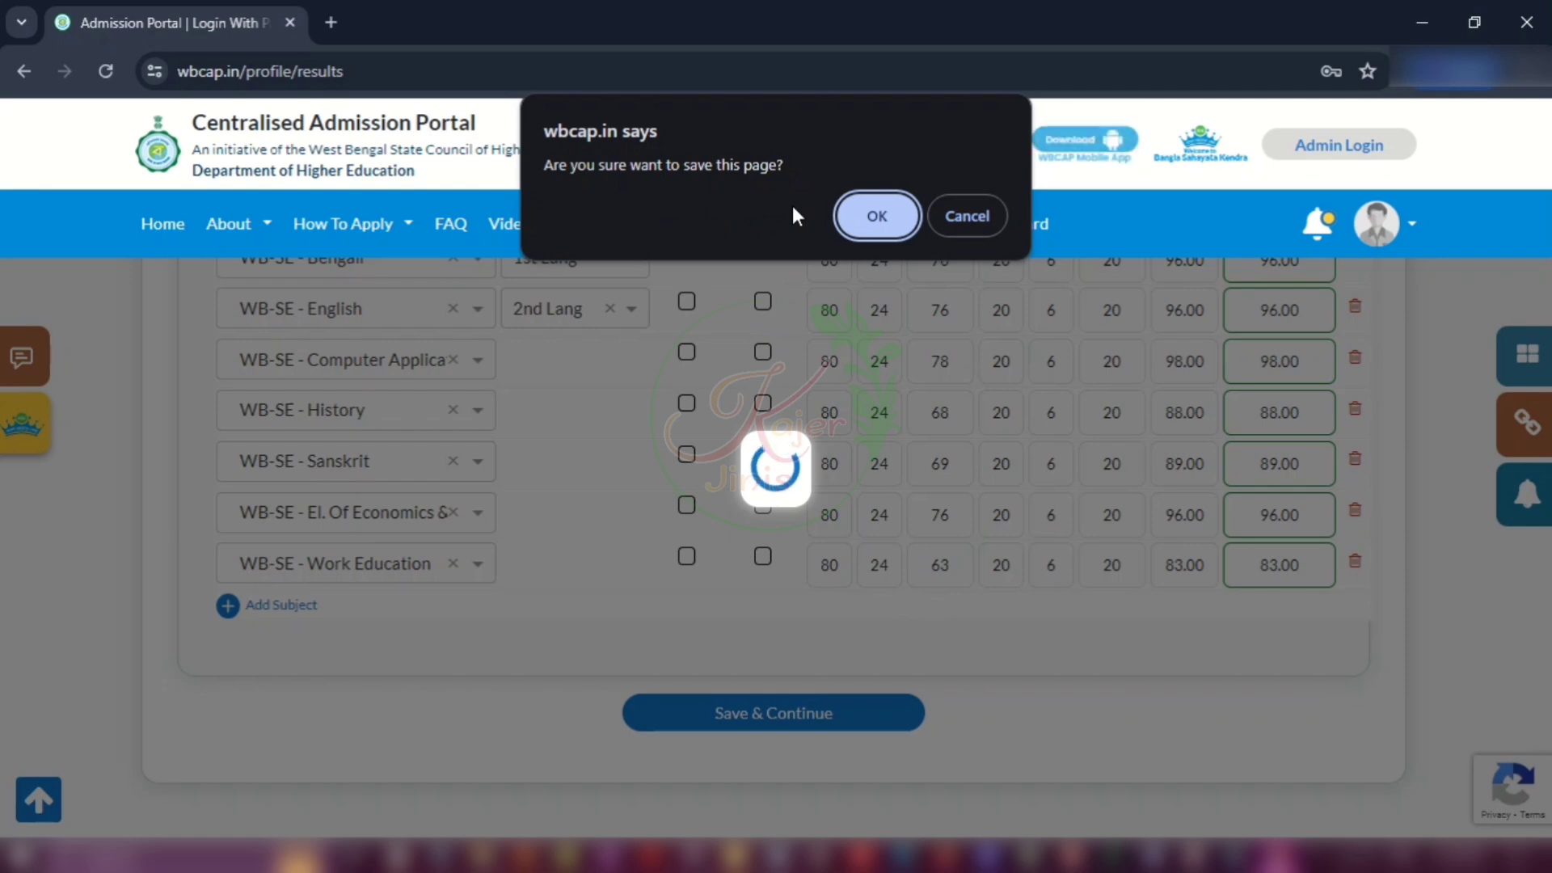
click(889, 225)
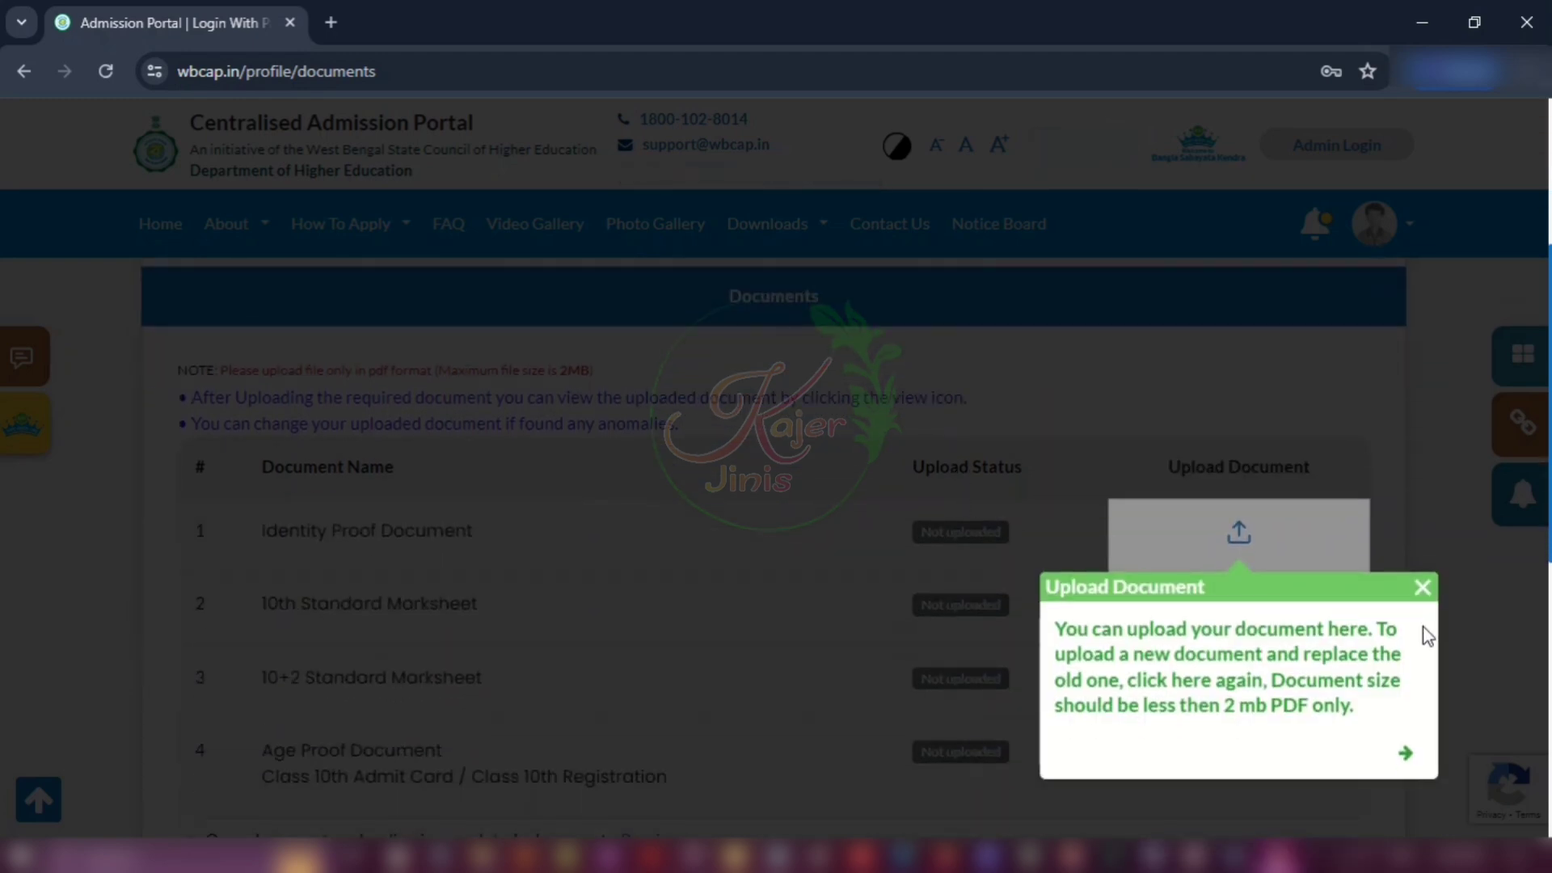
Step: Close the Upload Document help tip and view the four documents awaiting upload
click(1422, 586)
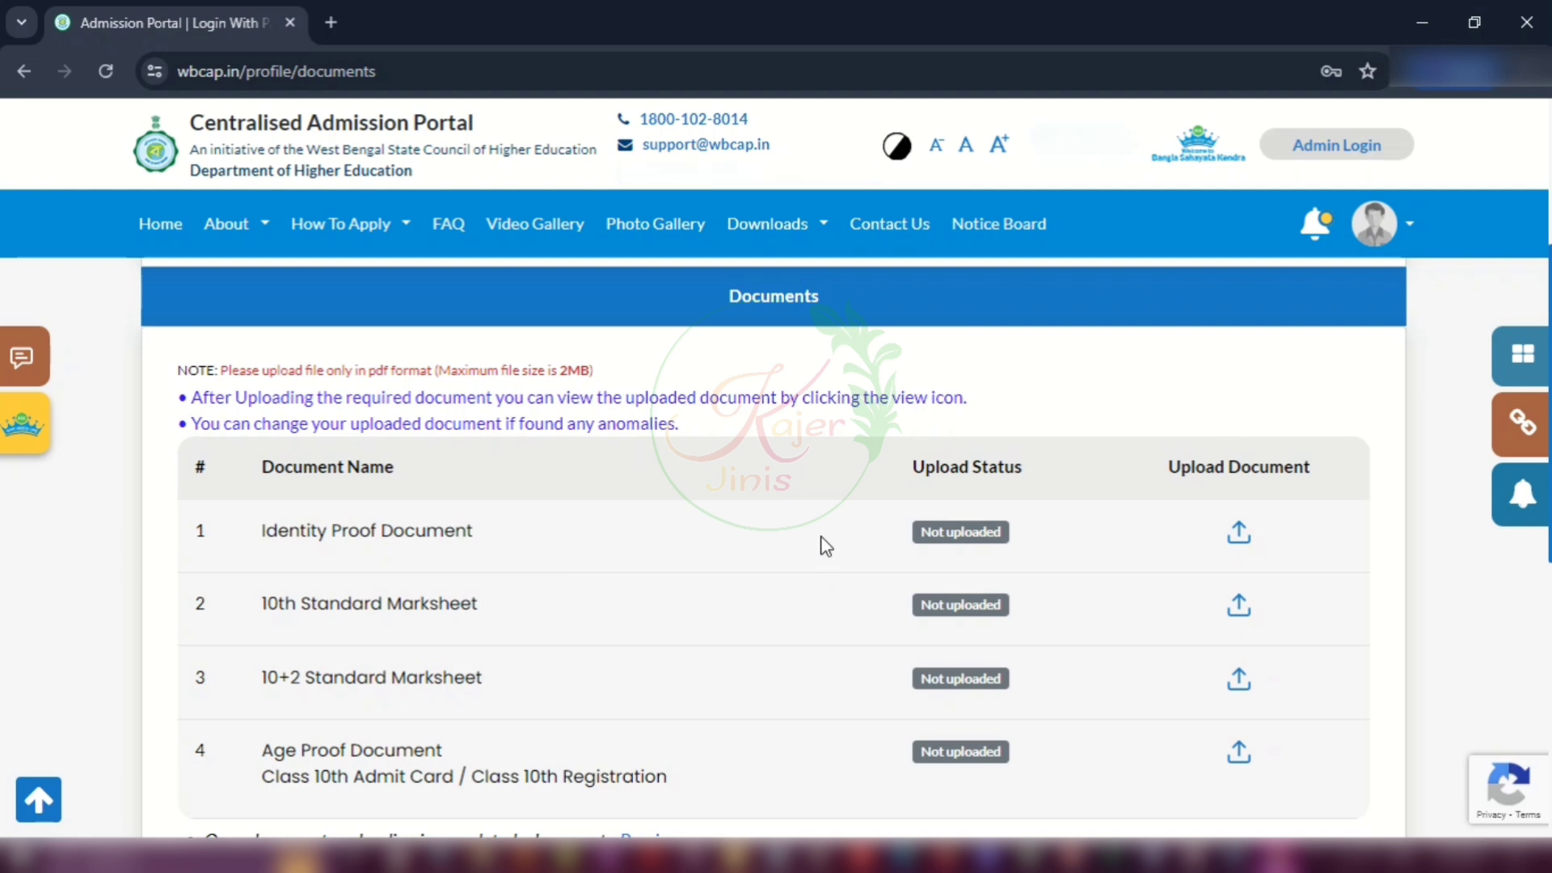
scroll(825, 548, down, 2)
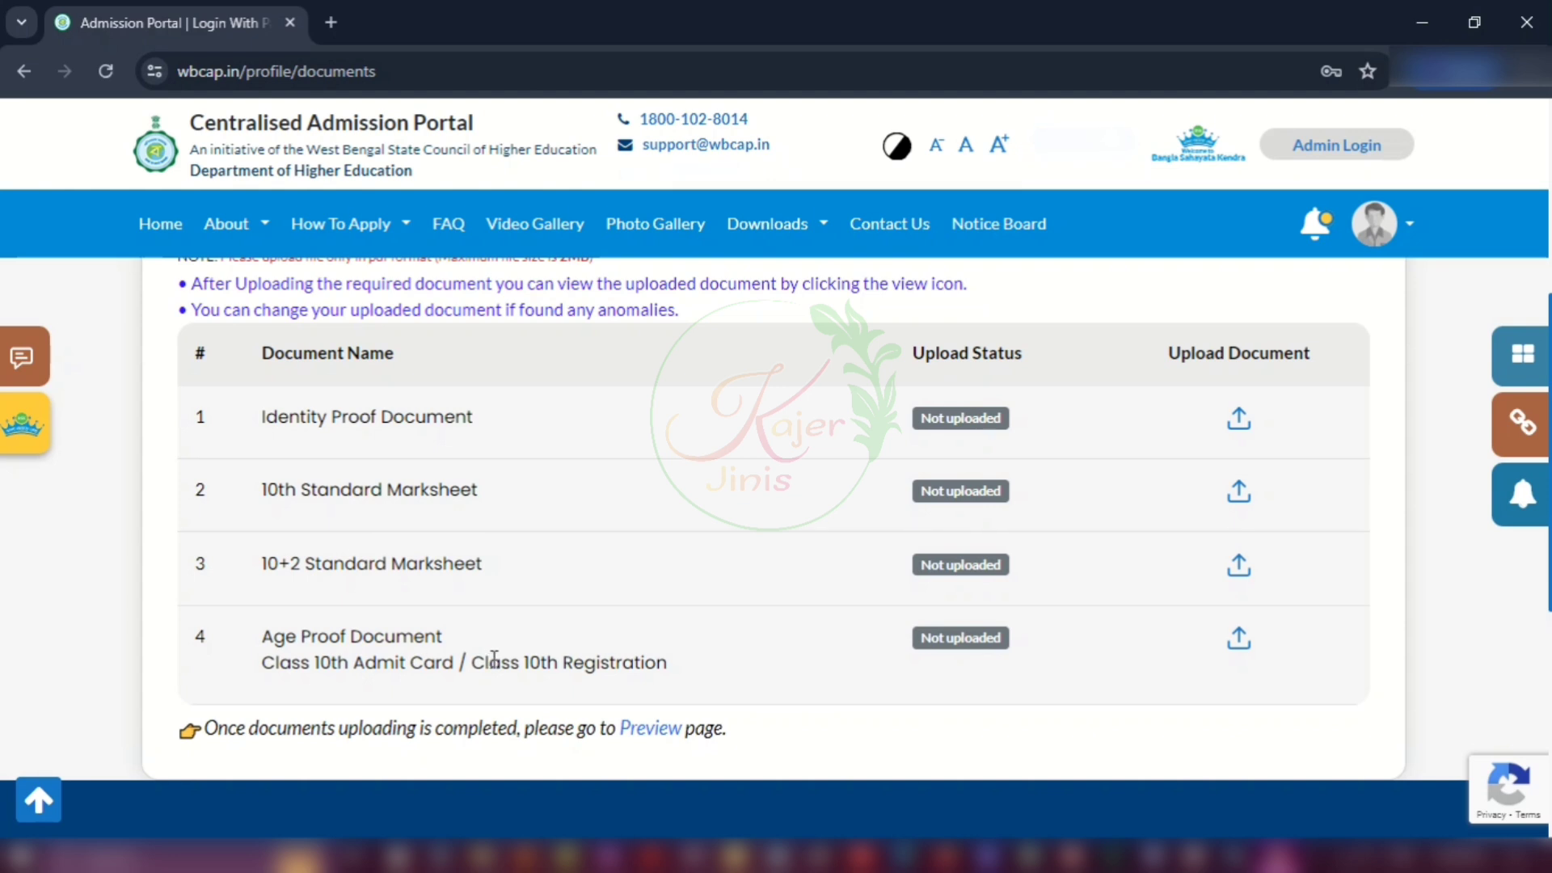
Step: Upload the identity proof PDF, then open the application Preview page
click(1241, 421)
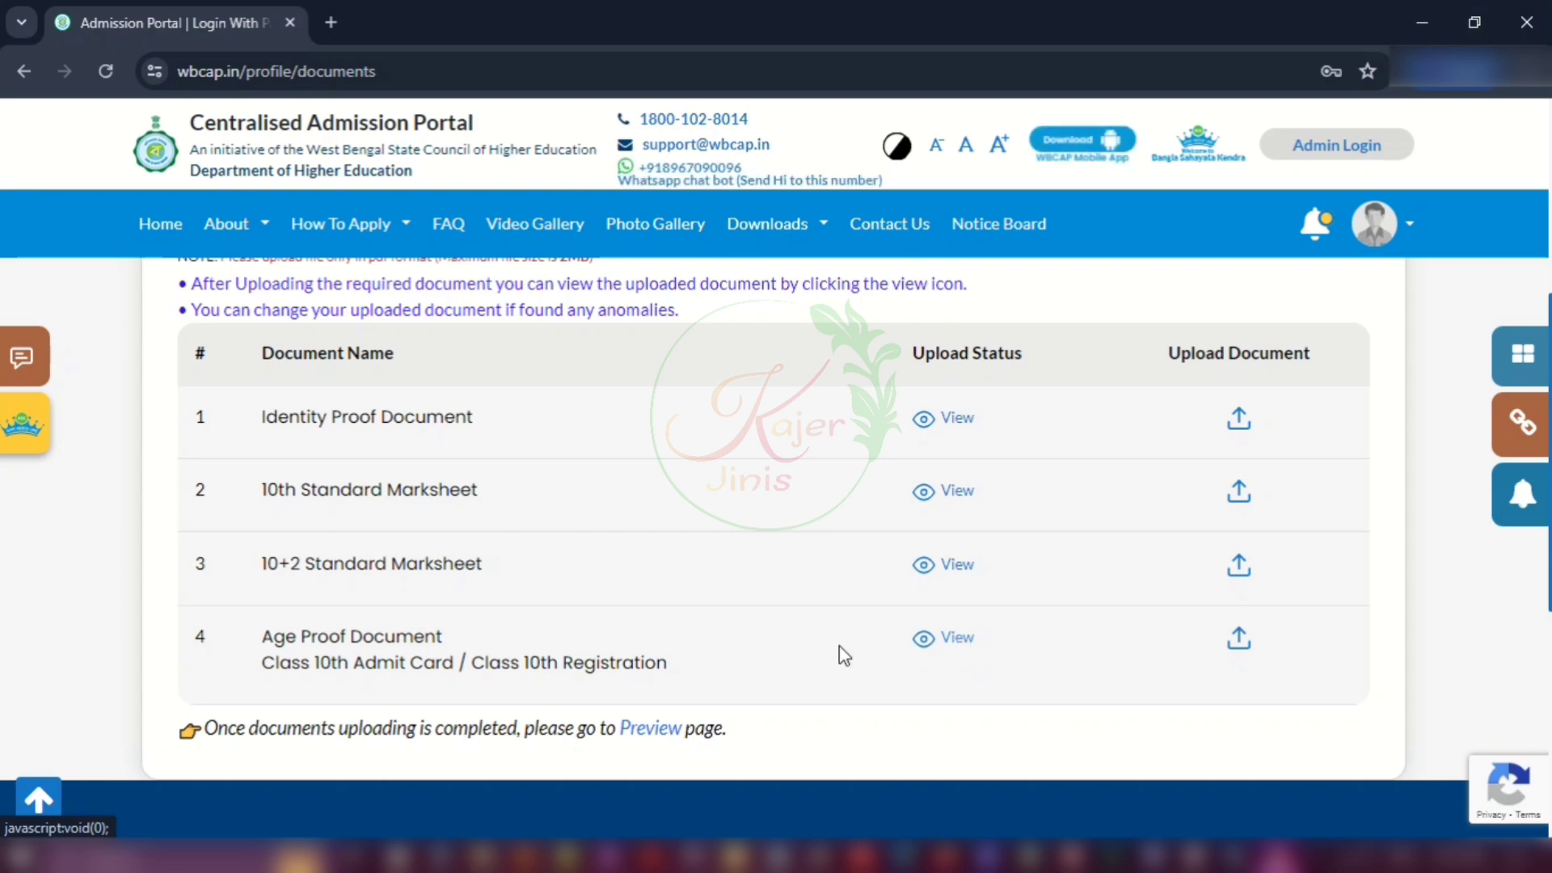
click(647, 731)
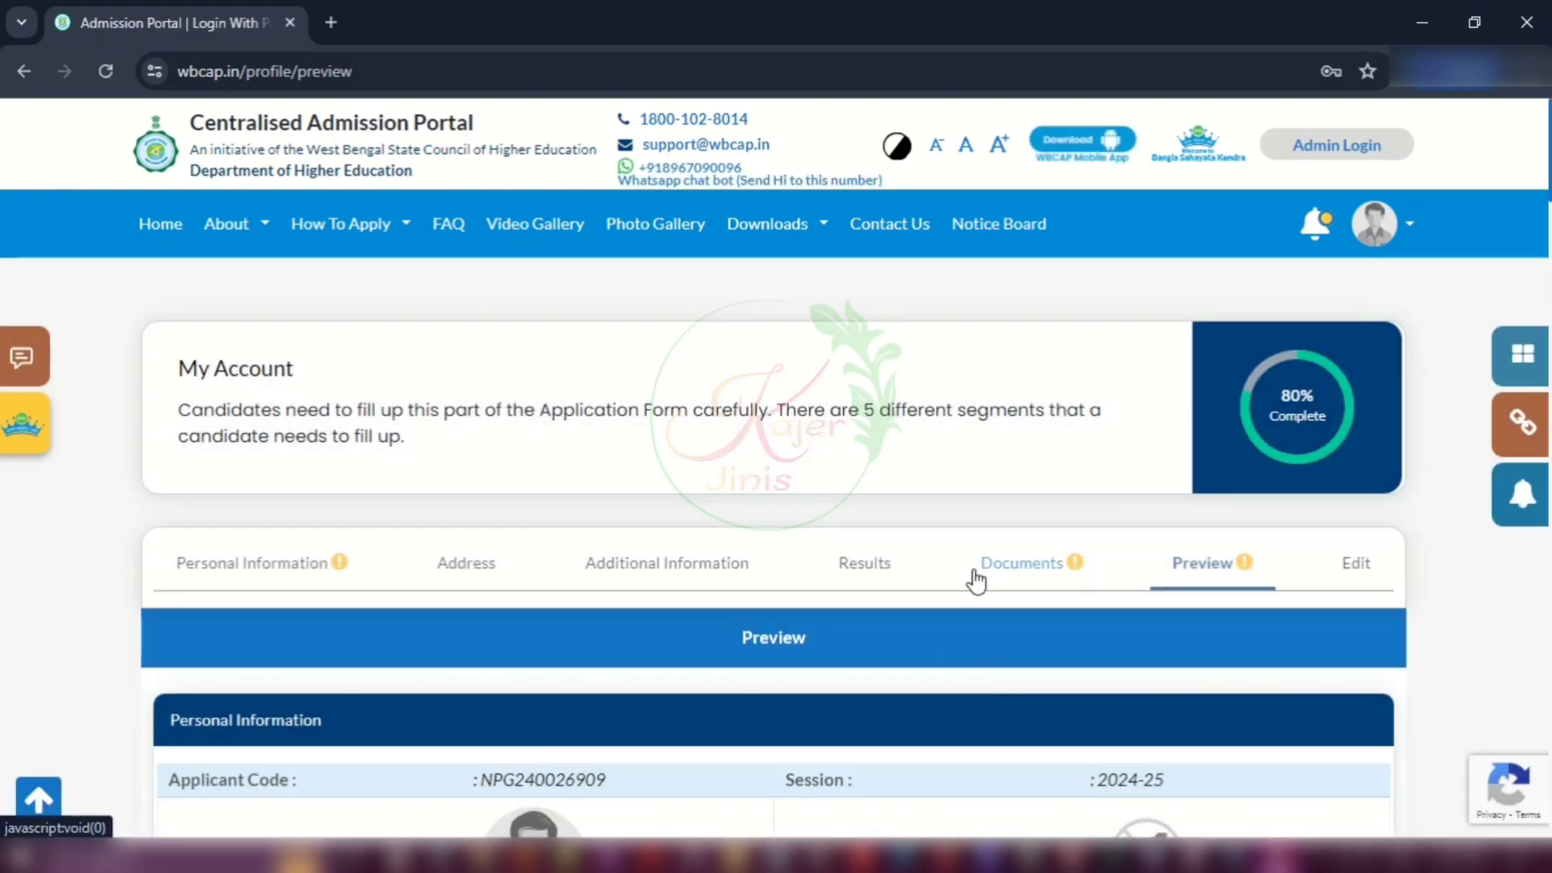
scroll(962, 644, down, 2)
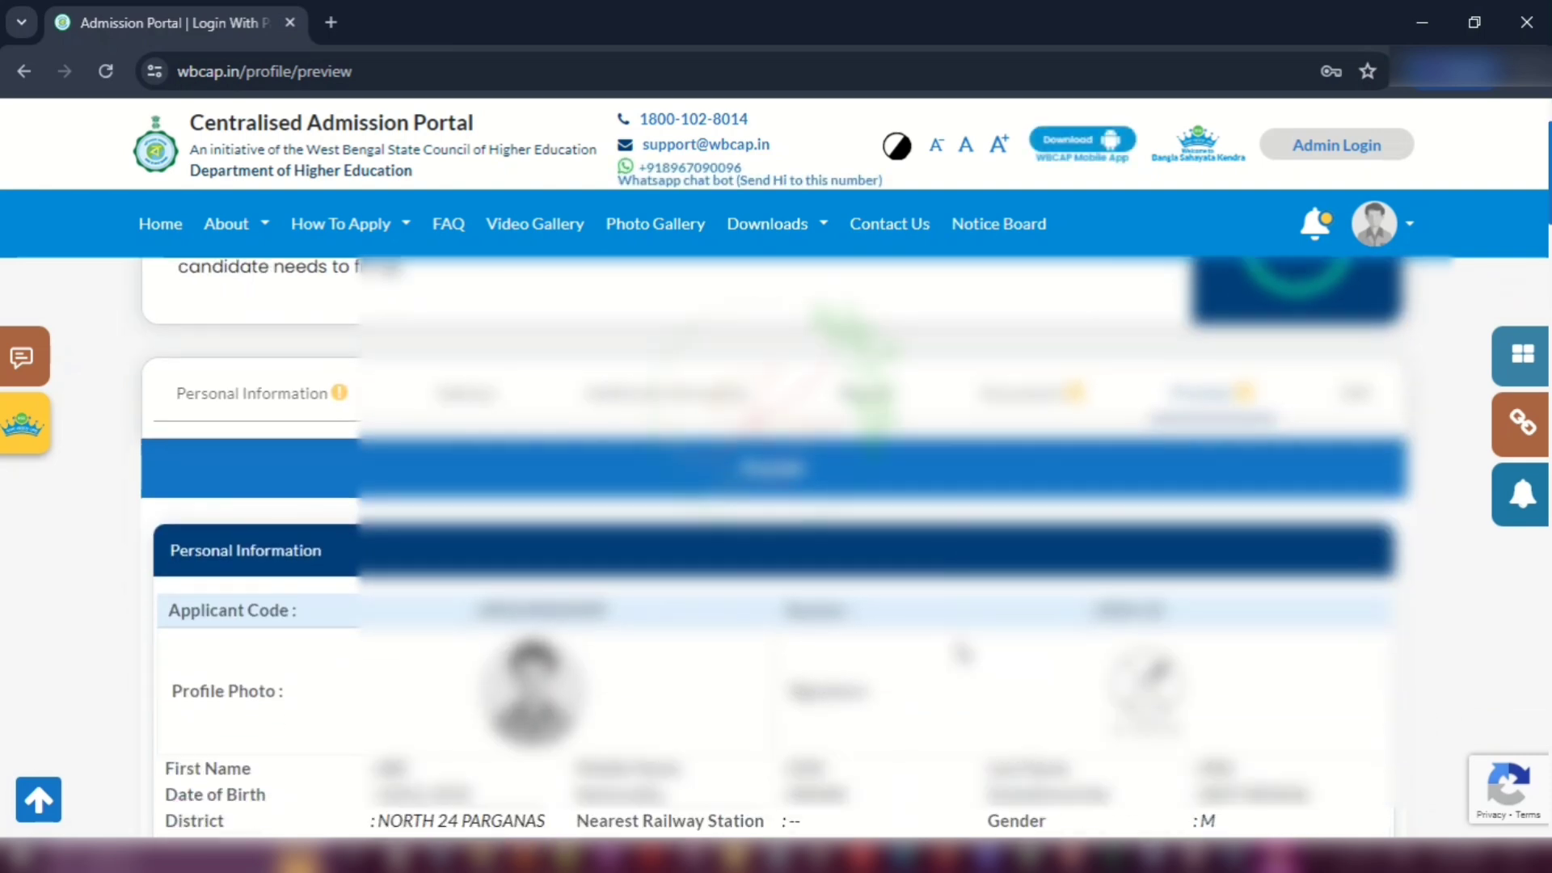
scroll(961, 652, down, 15)
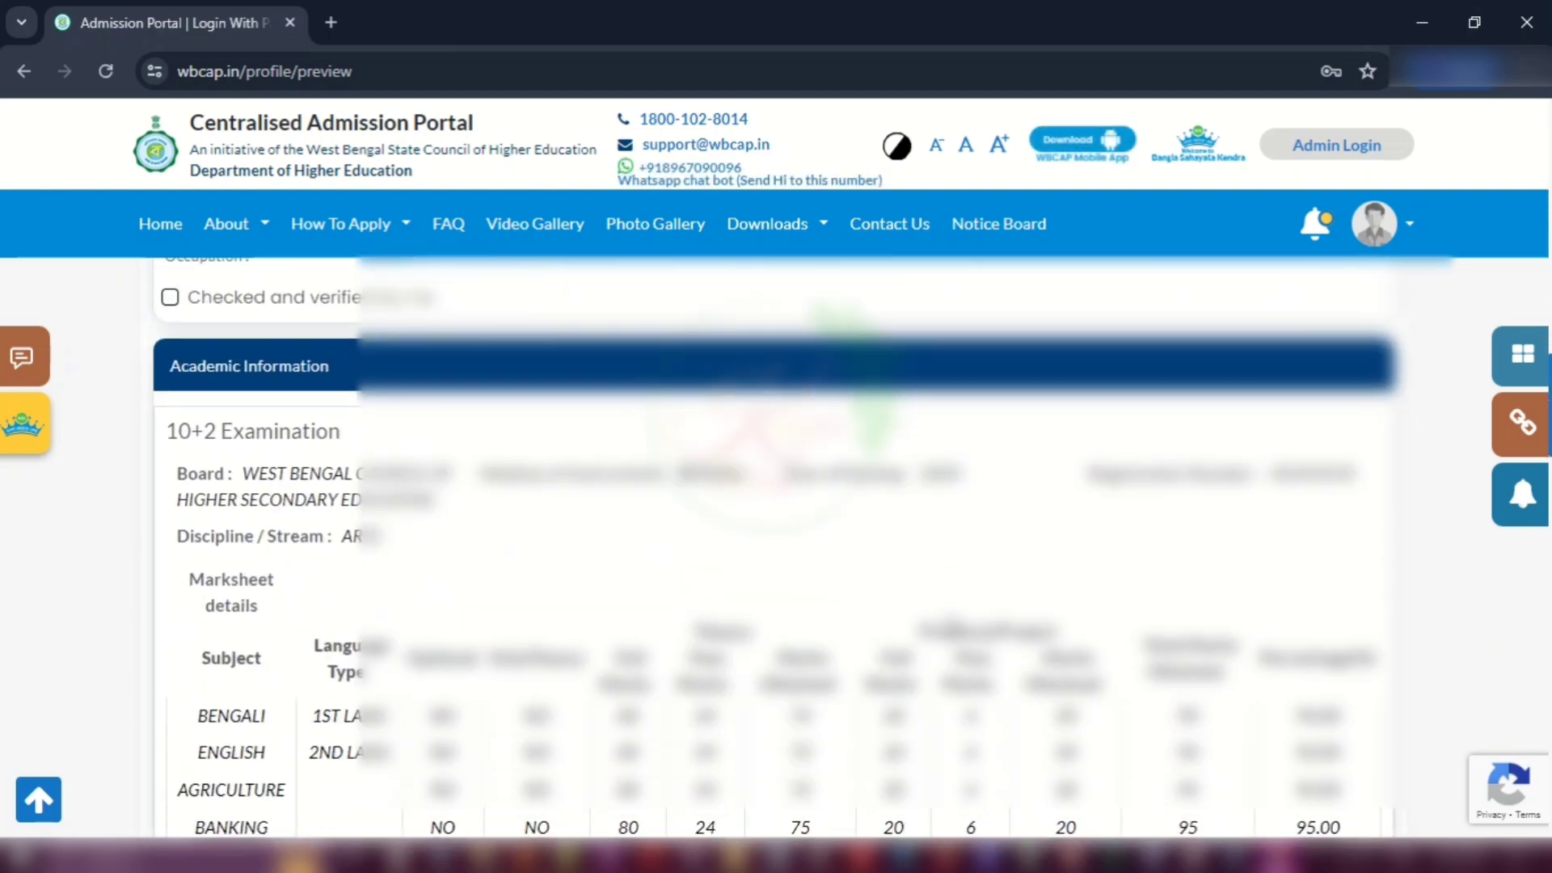
scroll(961, 652, down, 4)
scroll(961, 652, up, 10)
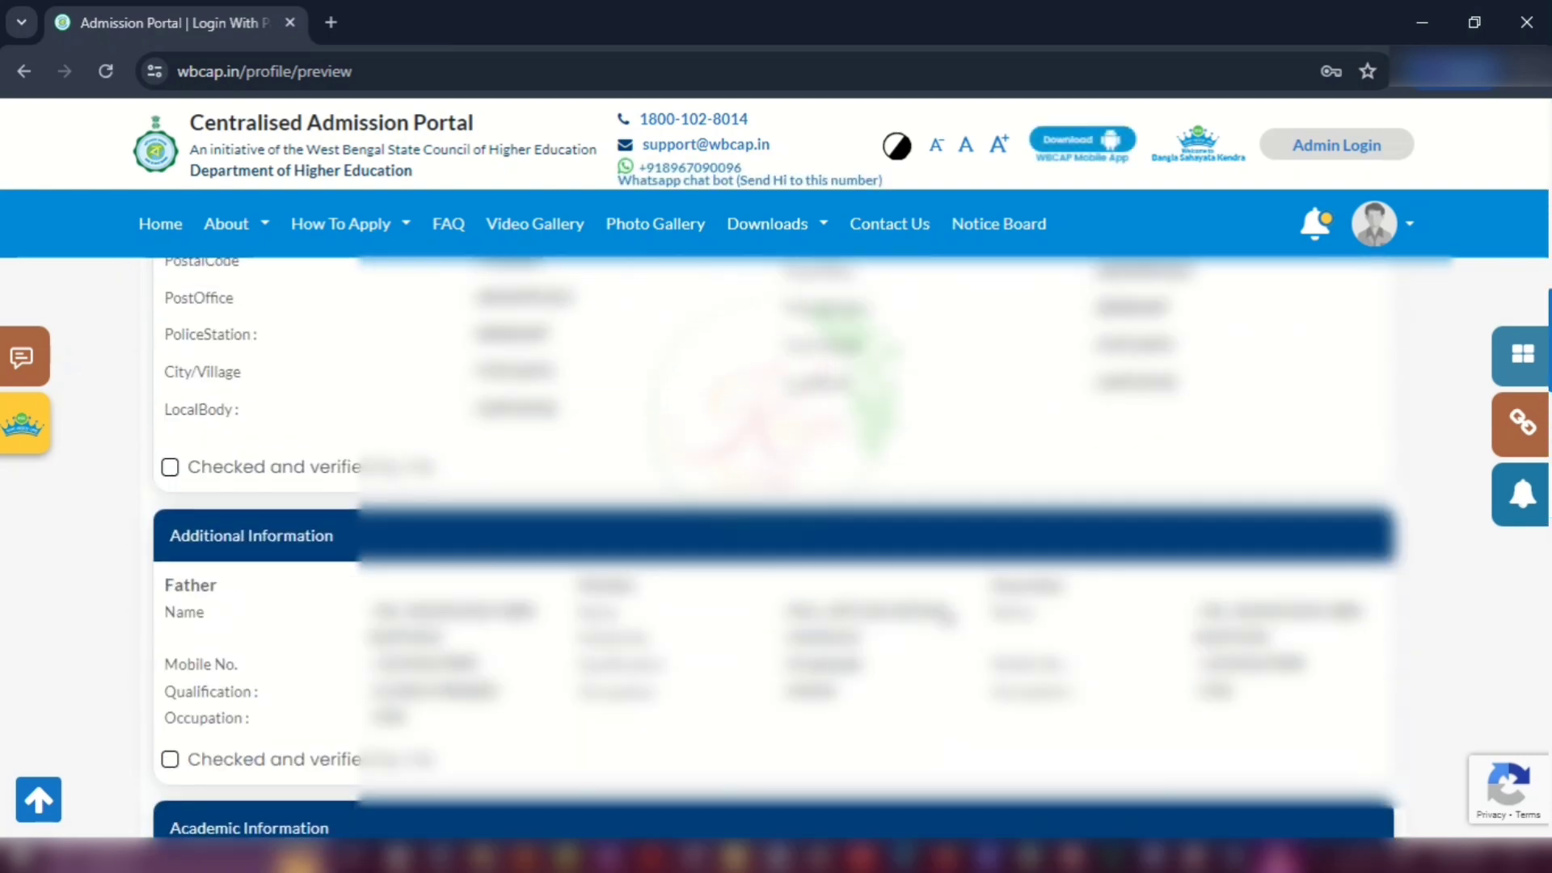
scroll(948, 614, up, 10)
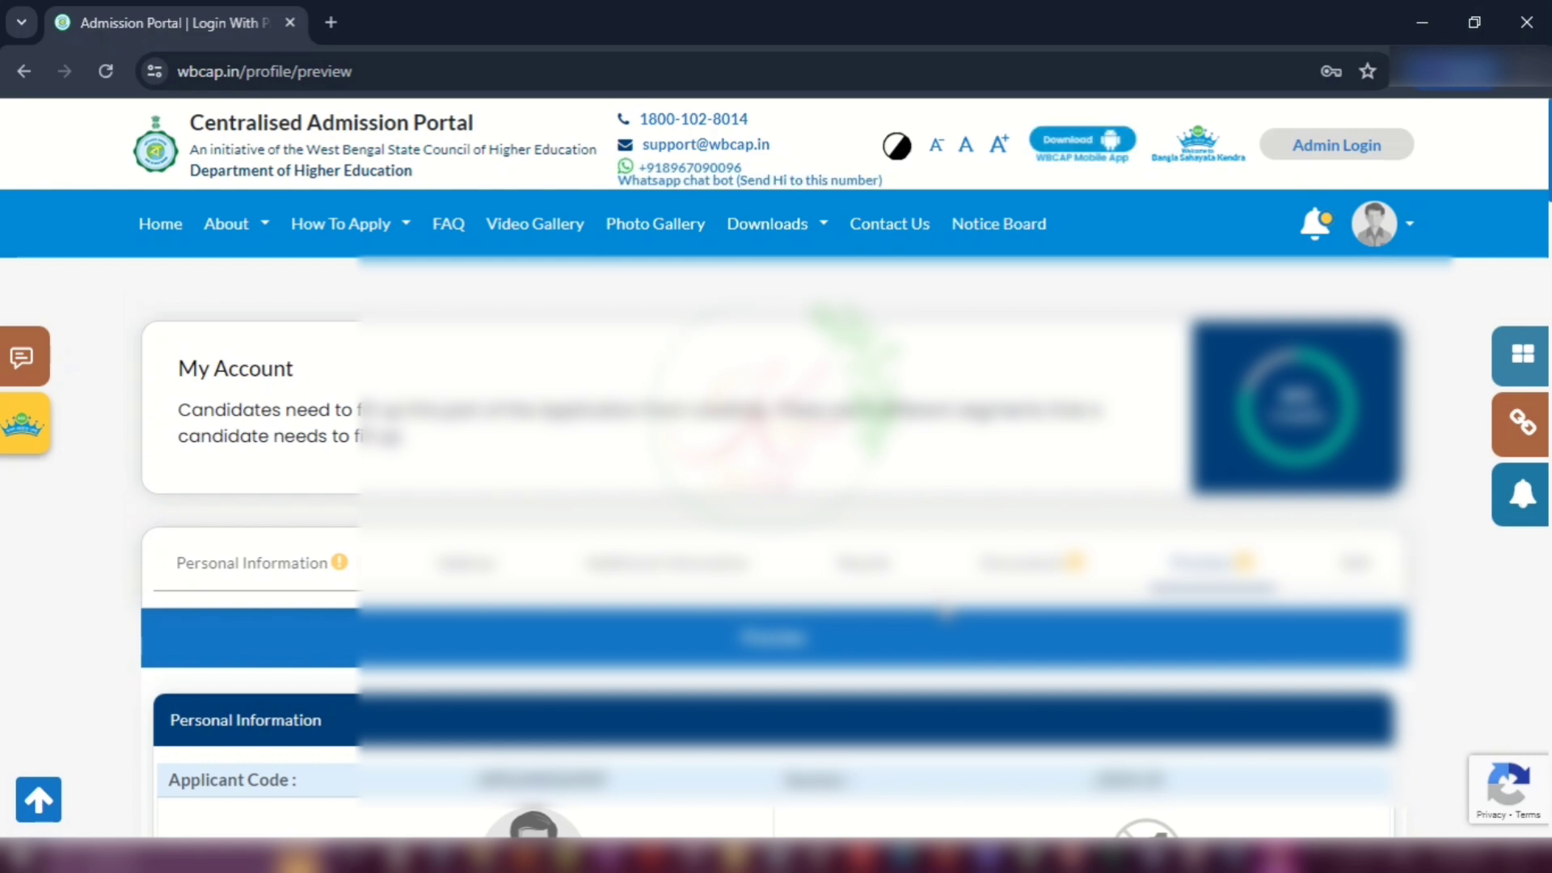
scroll(945, 611, down, 4)
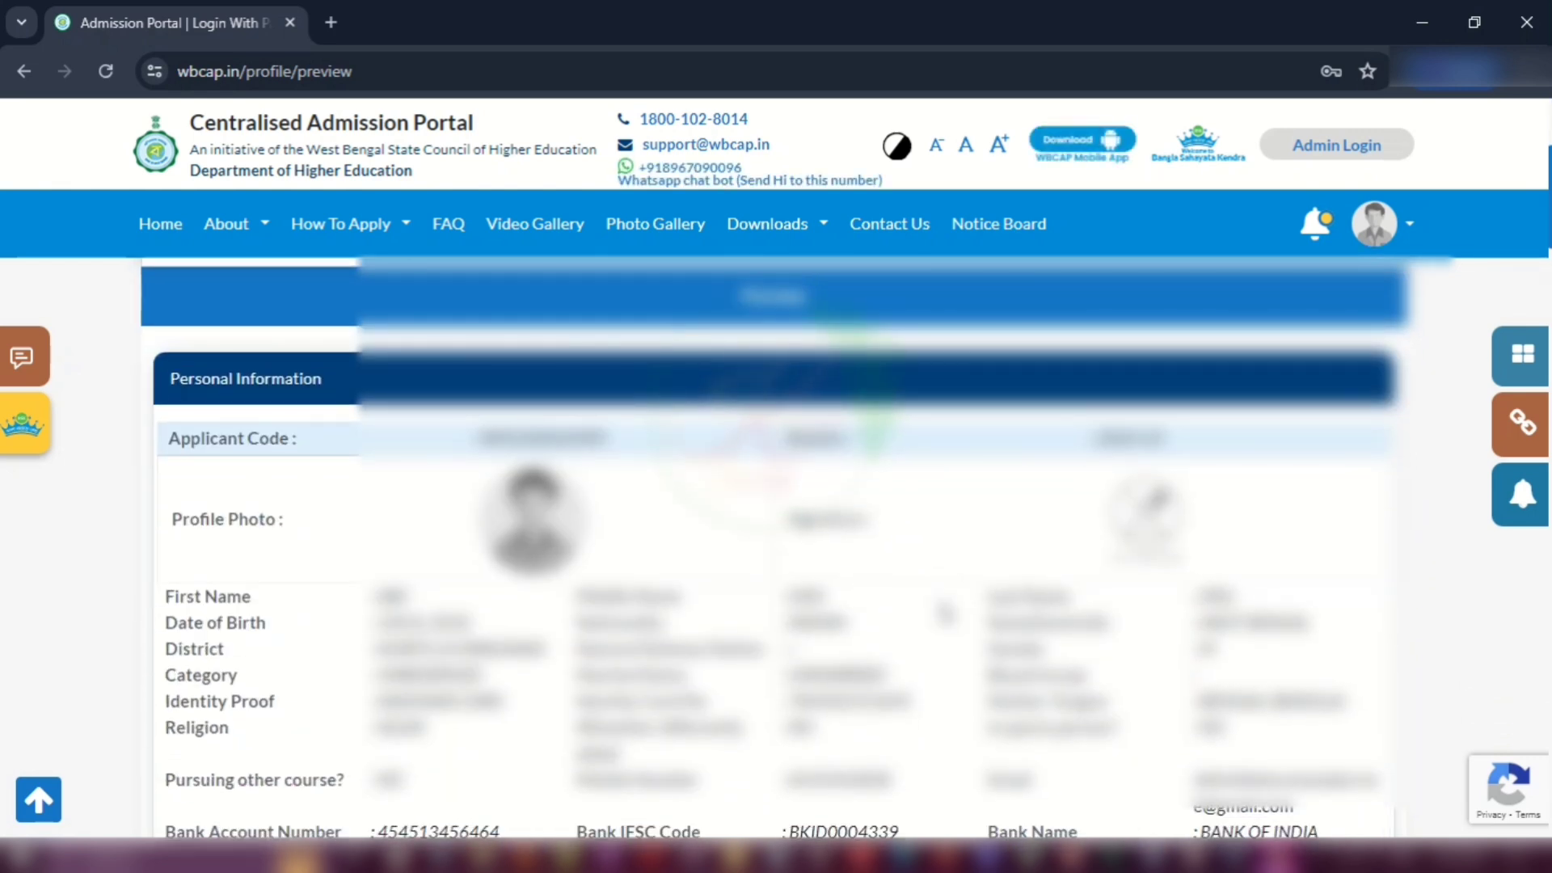
scroll(941, 614, down, 4)
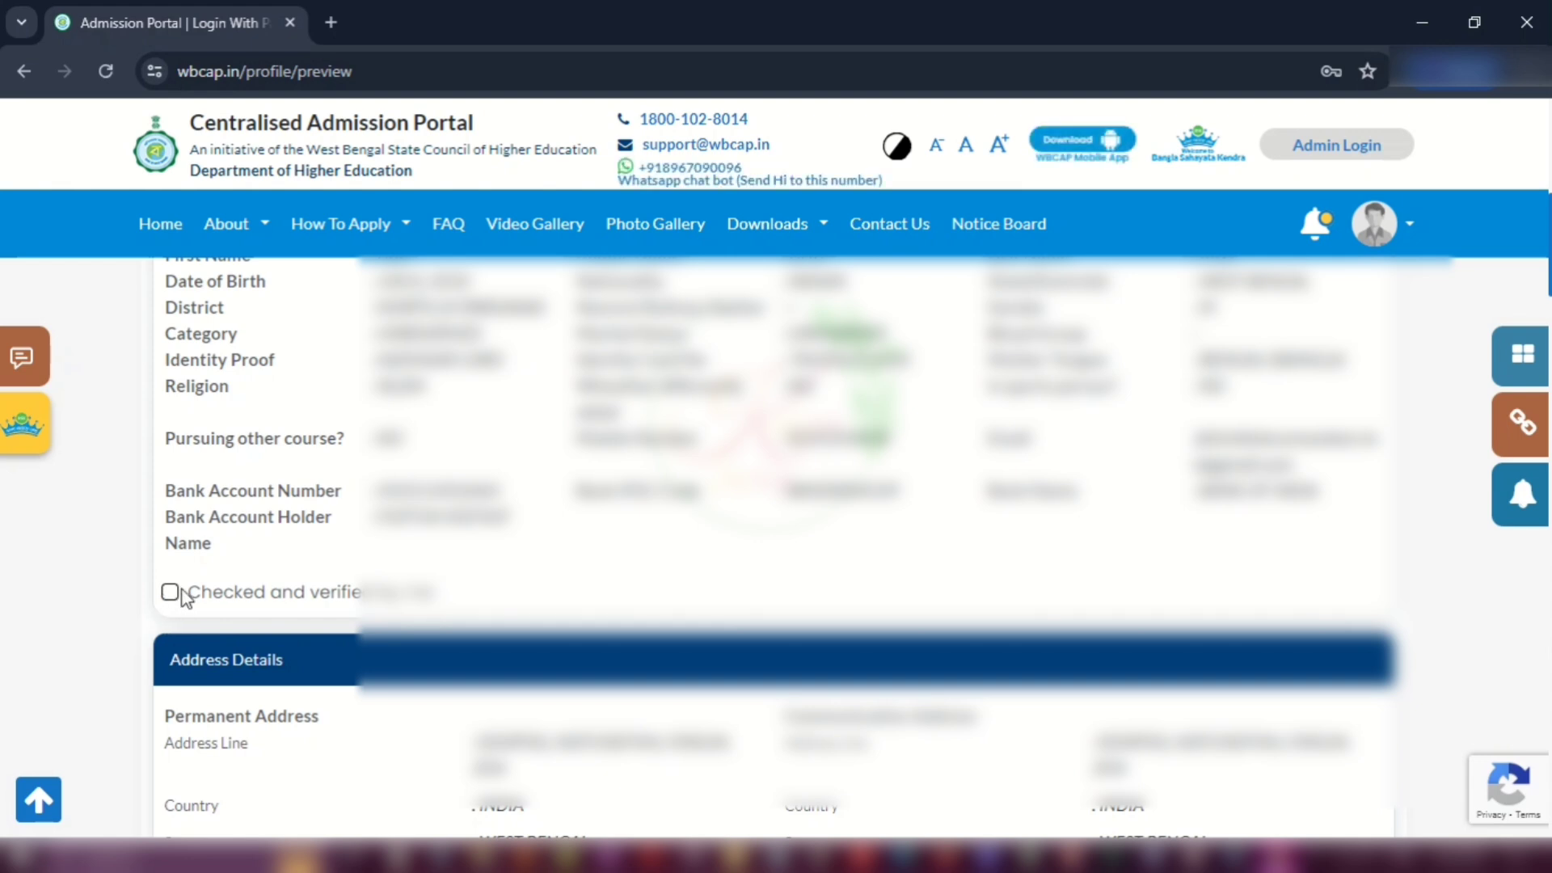
scroll(585, 548, down, 10)
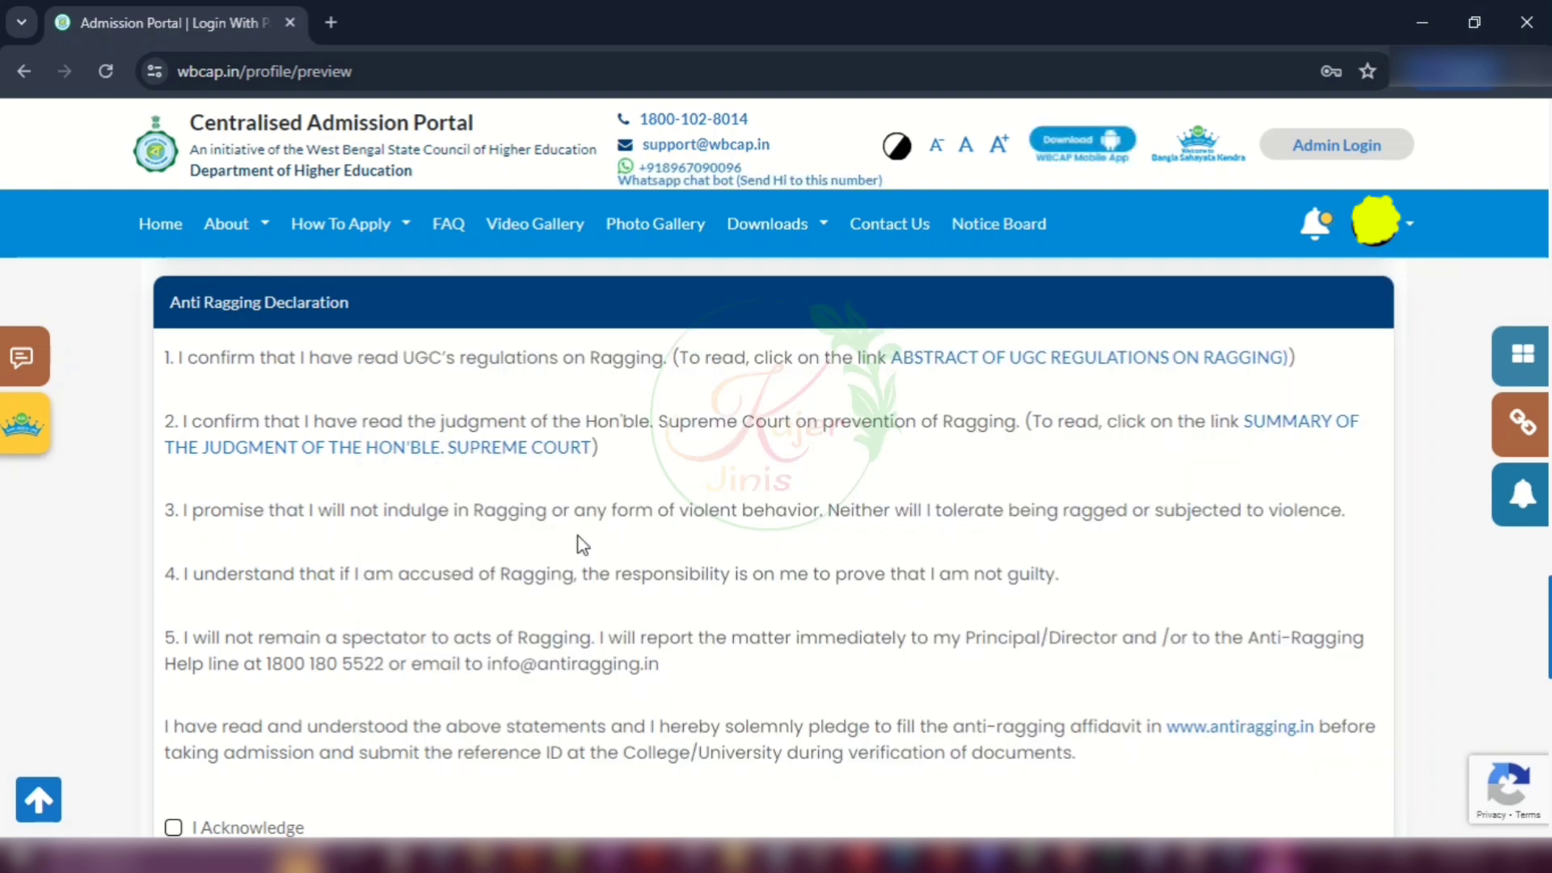
Step: Acknowledge the anti-ragging and consent declarations and confirm the application preview
scroll(582, 544, down, 4)
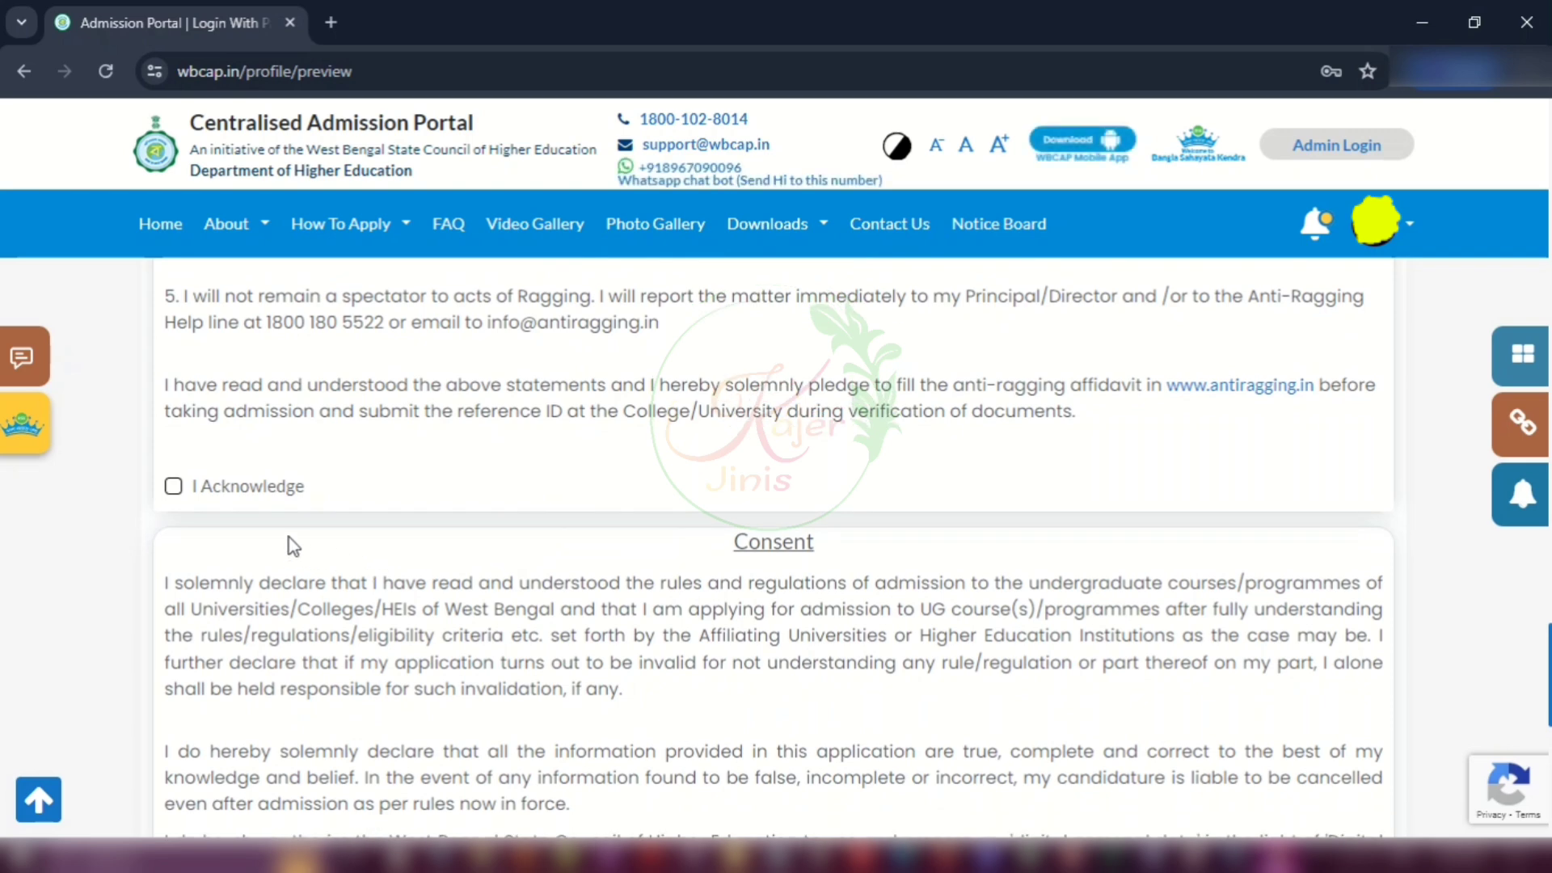
click(173, 488)
scroll(739, 493, down, 5)
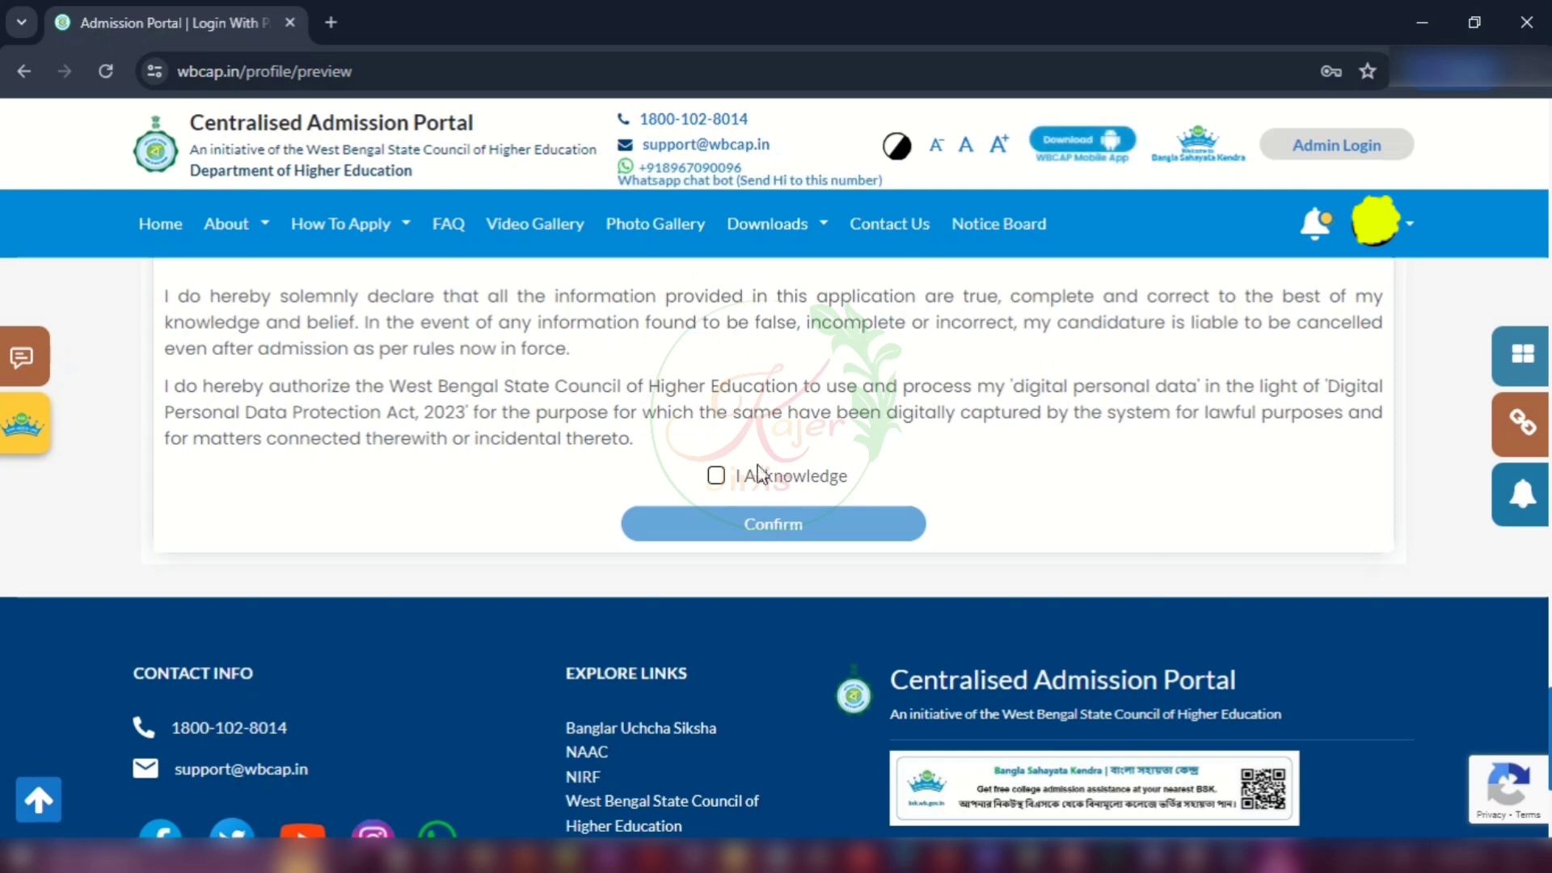
click(716, 476)
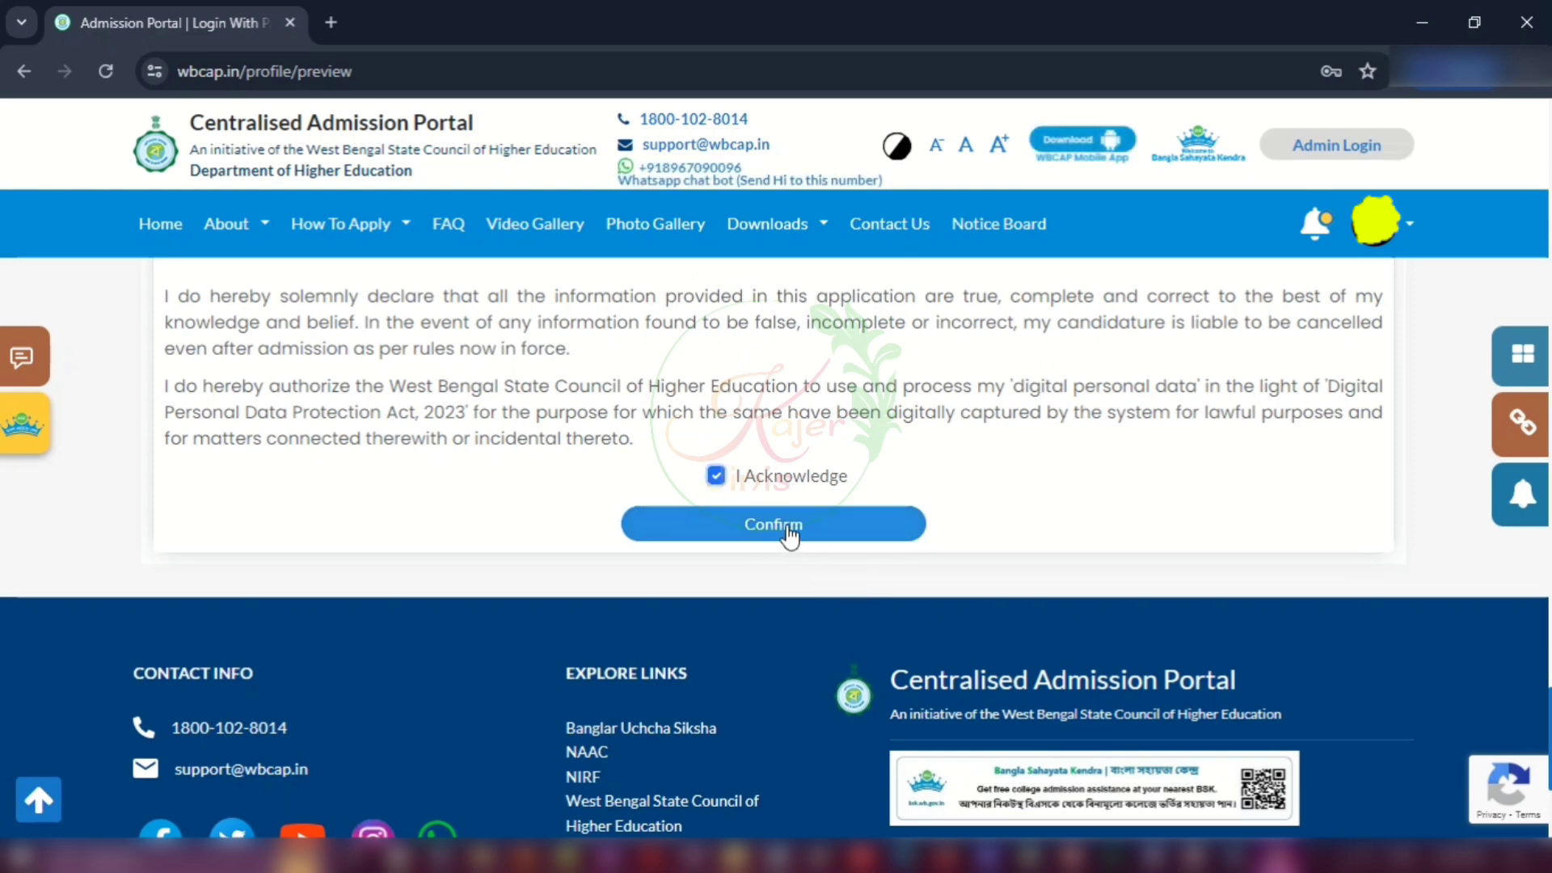
click(806, 545)
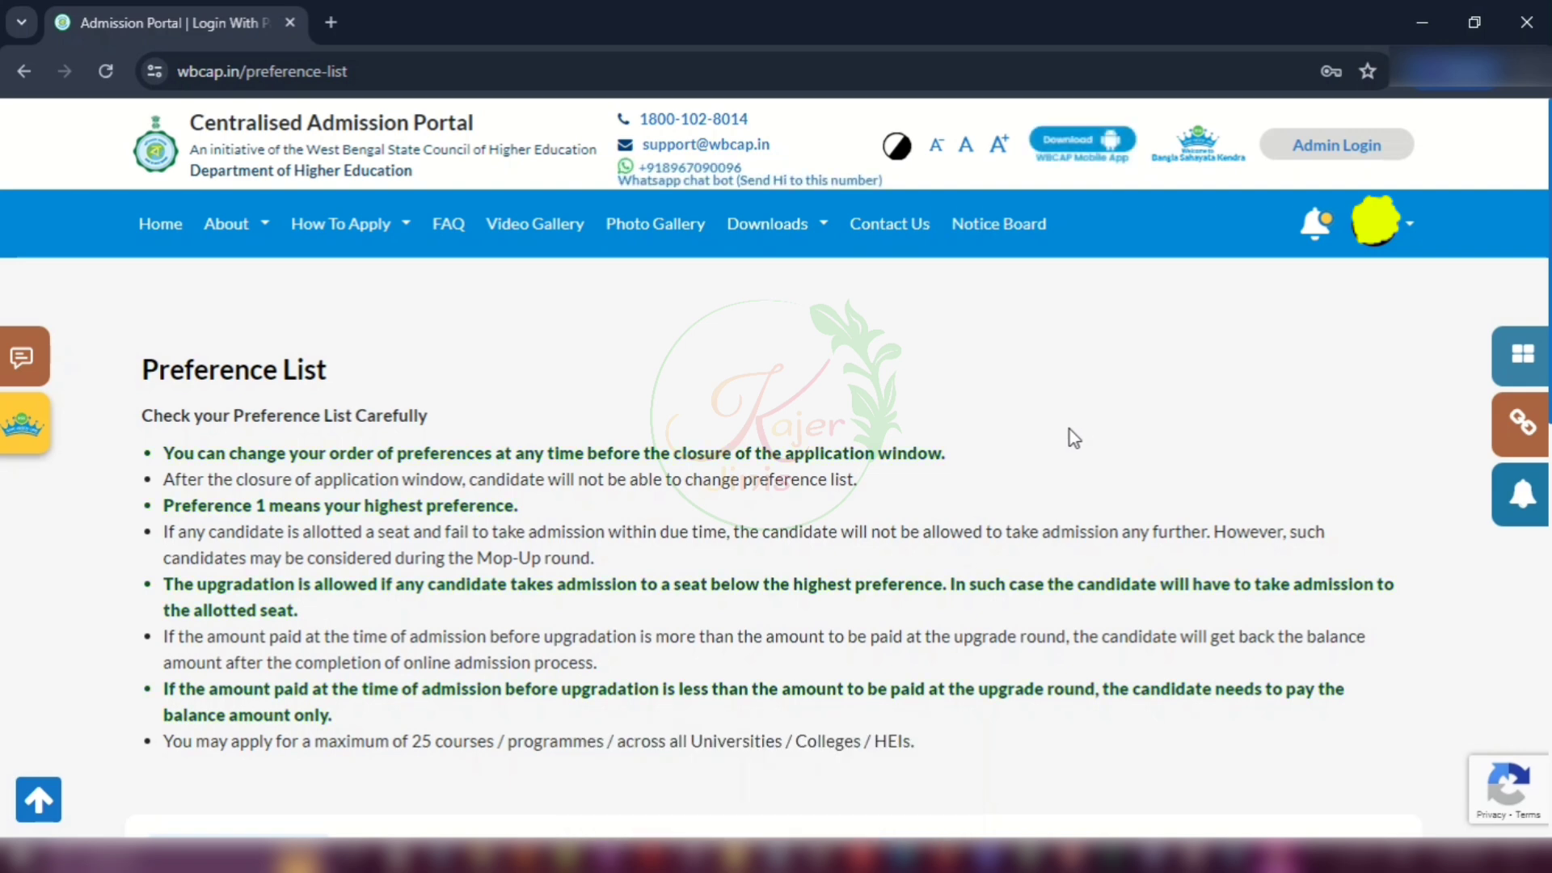
Step: Start a new course preference with District North 24 Parganas and the 4-Year B.A. programme
scroll(1072, 434, down, 5)
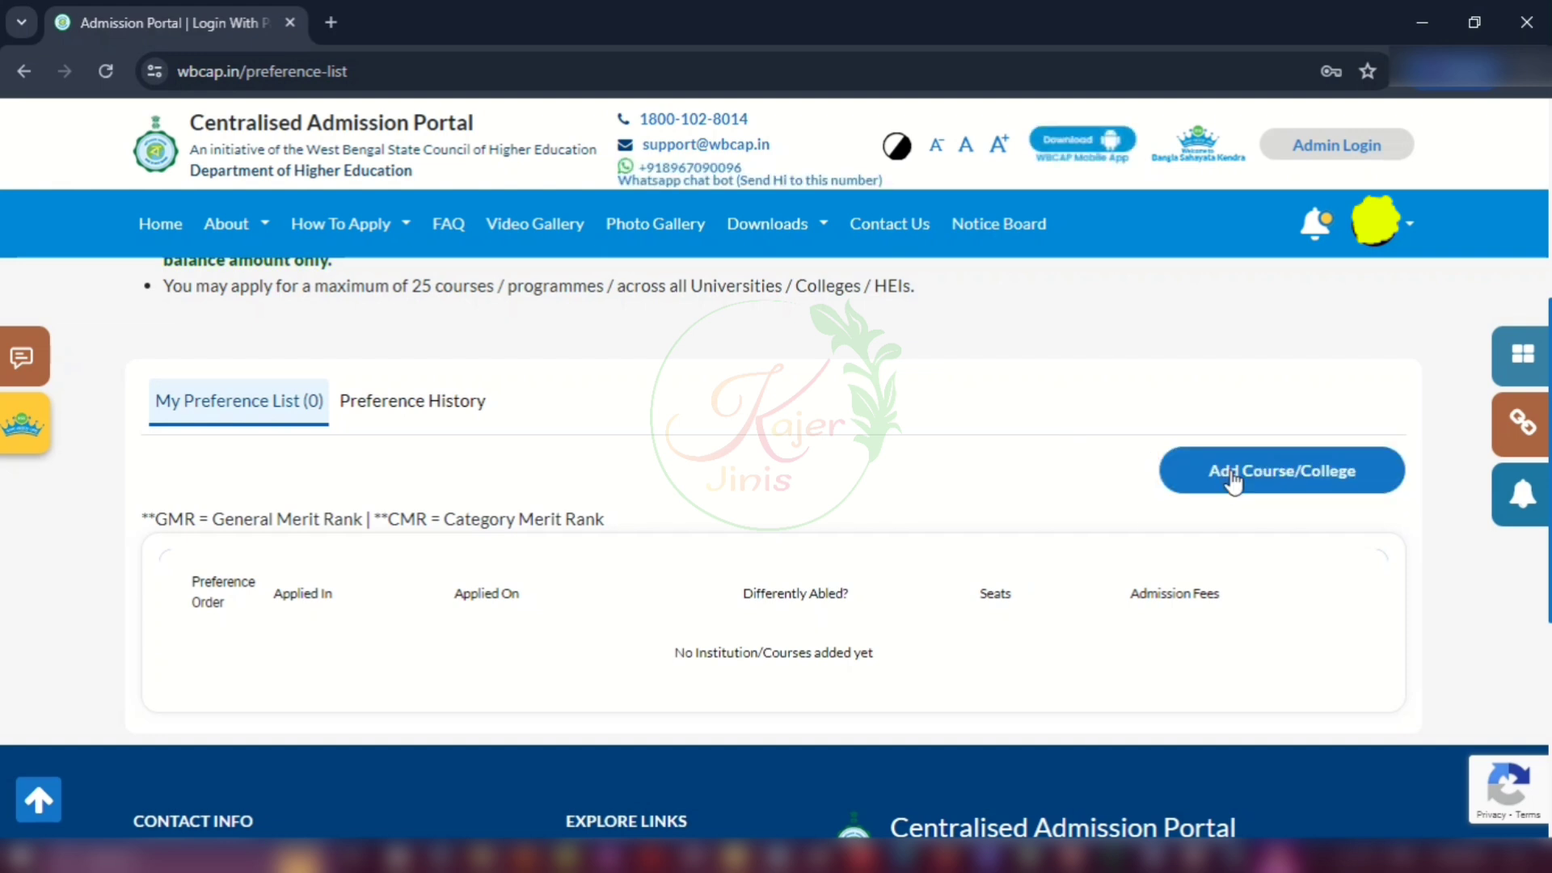
click(1317, 476)
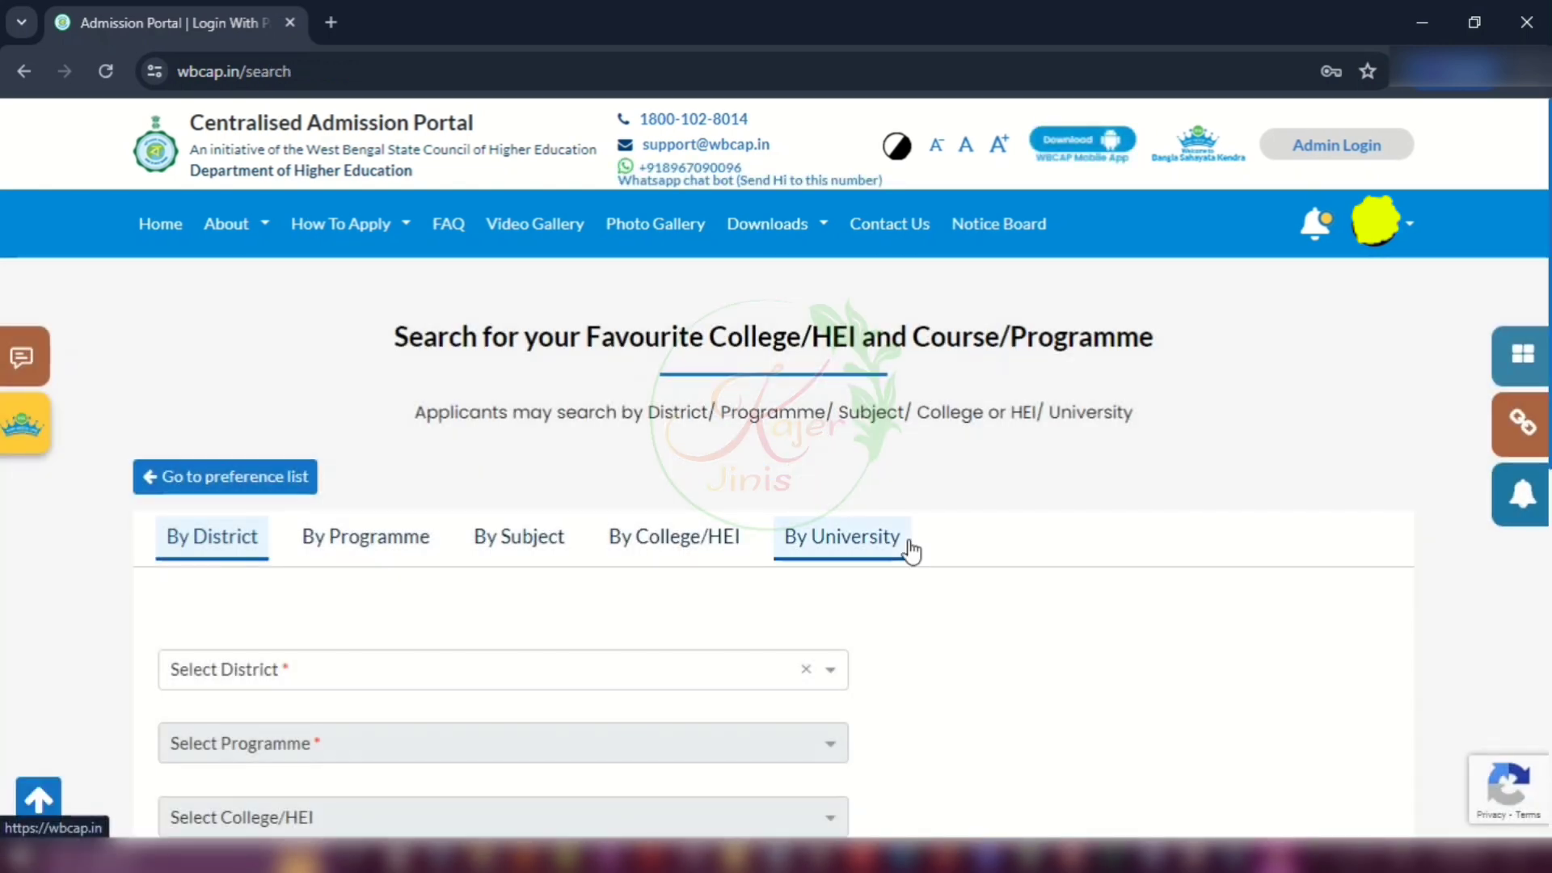
scroll(1062, 620, down, 1)
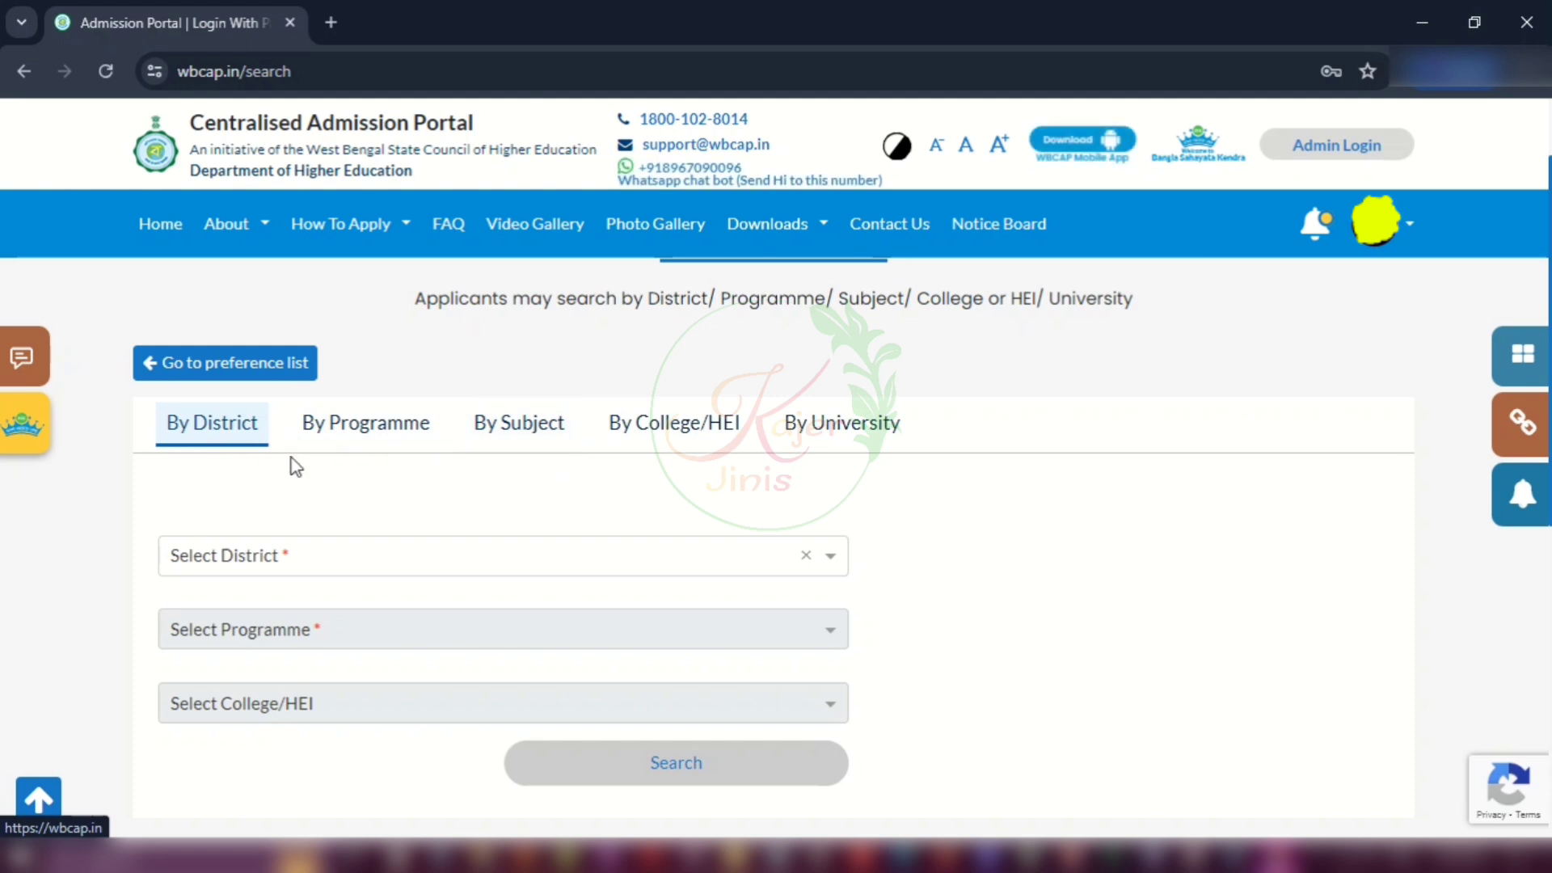
click(371, 560)
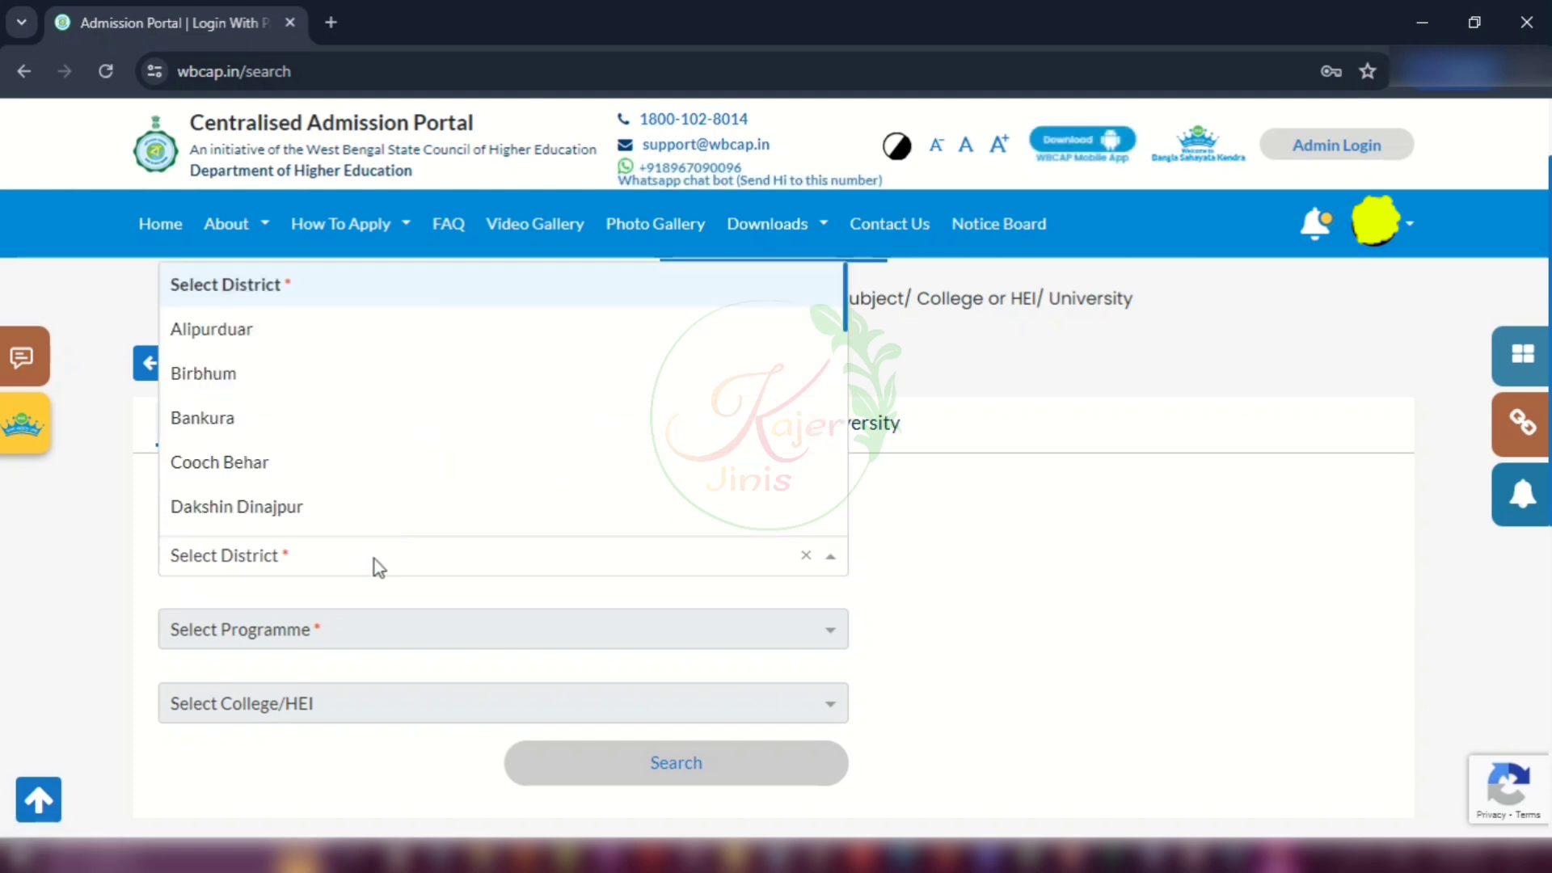
scroll(387, 408, down, 2)
scroll(388, 408, down, 6)
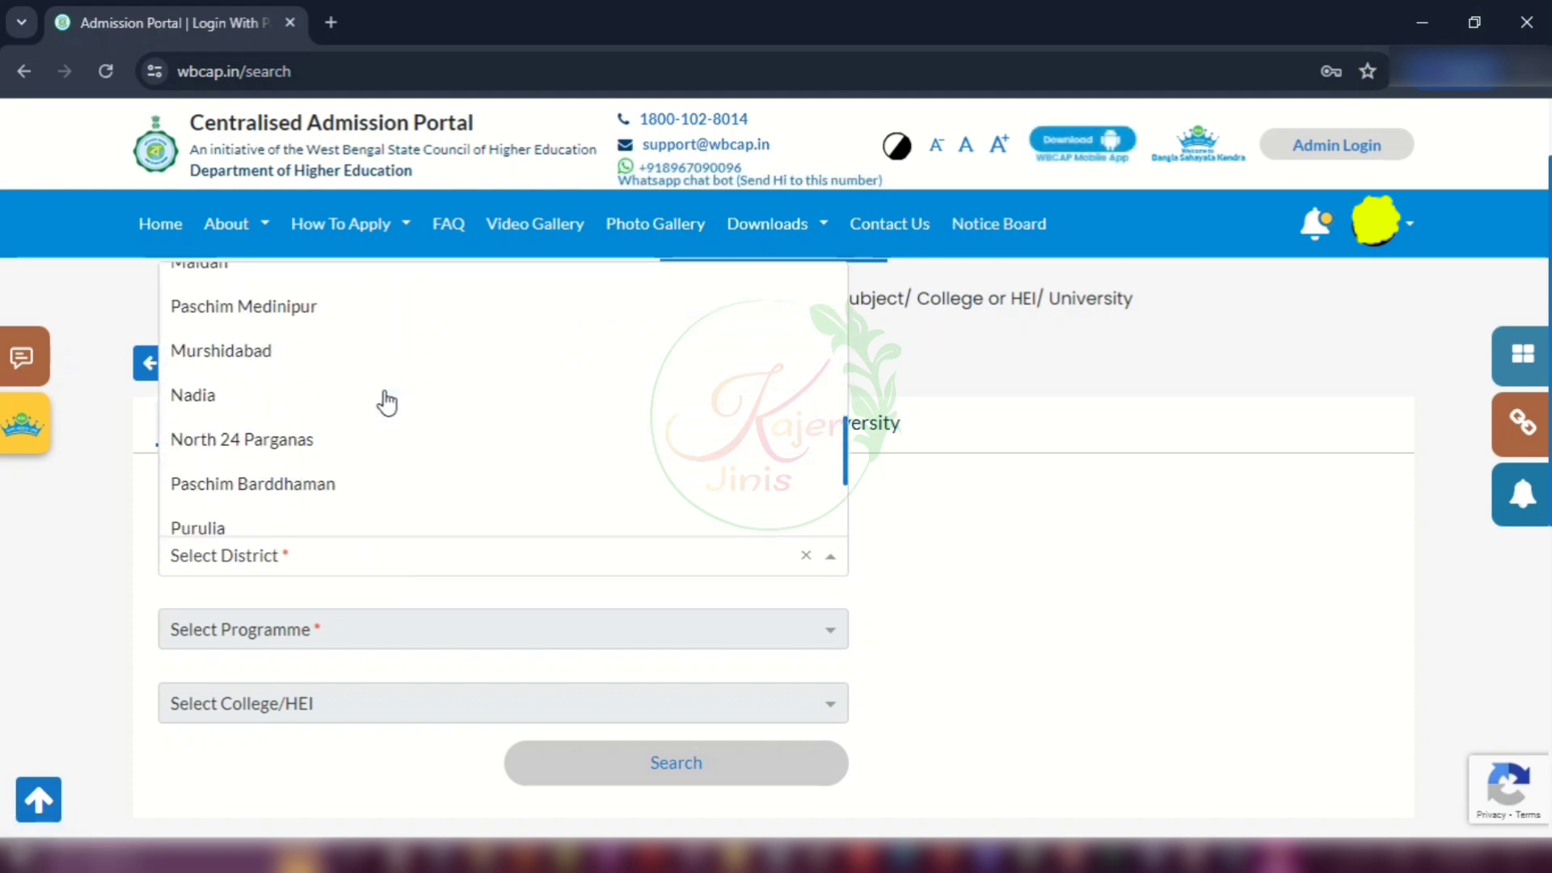
click(247, 365)
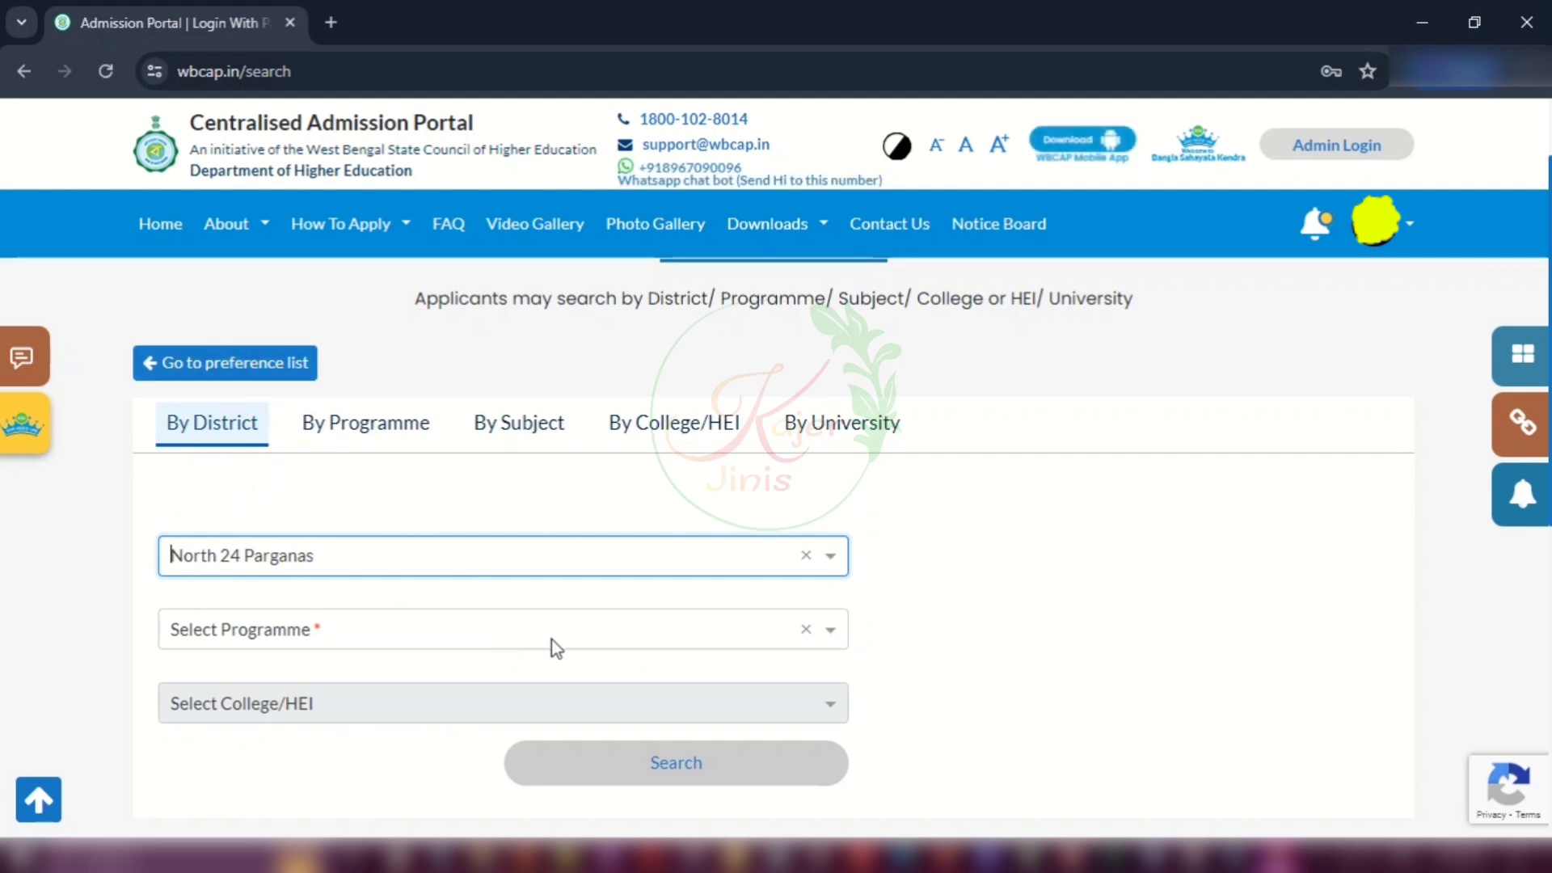
click(365, 632)
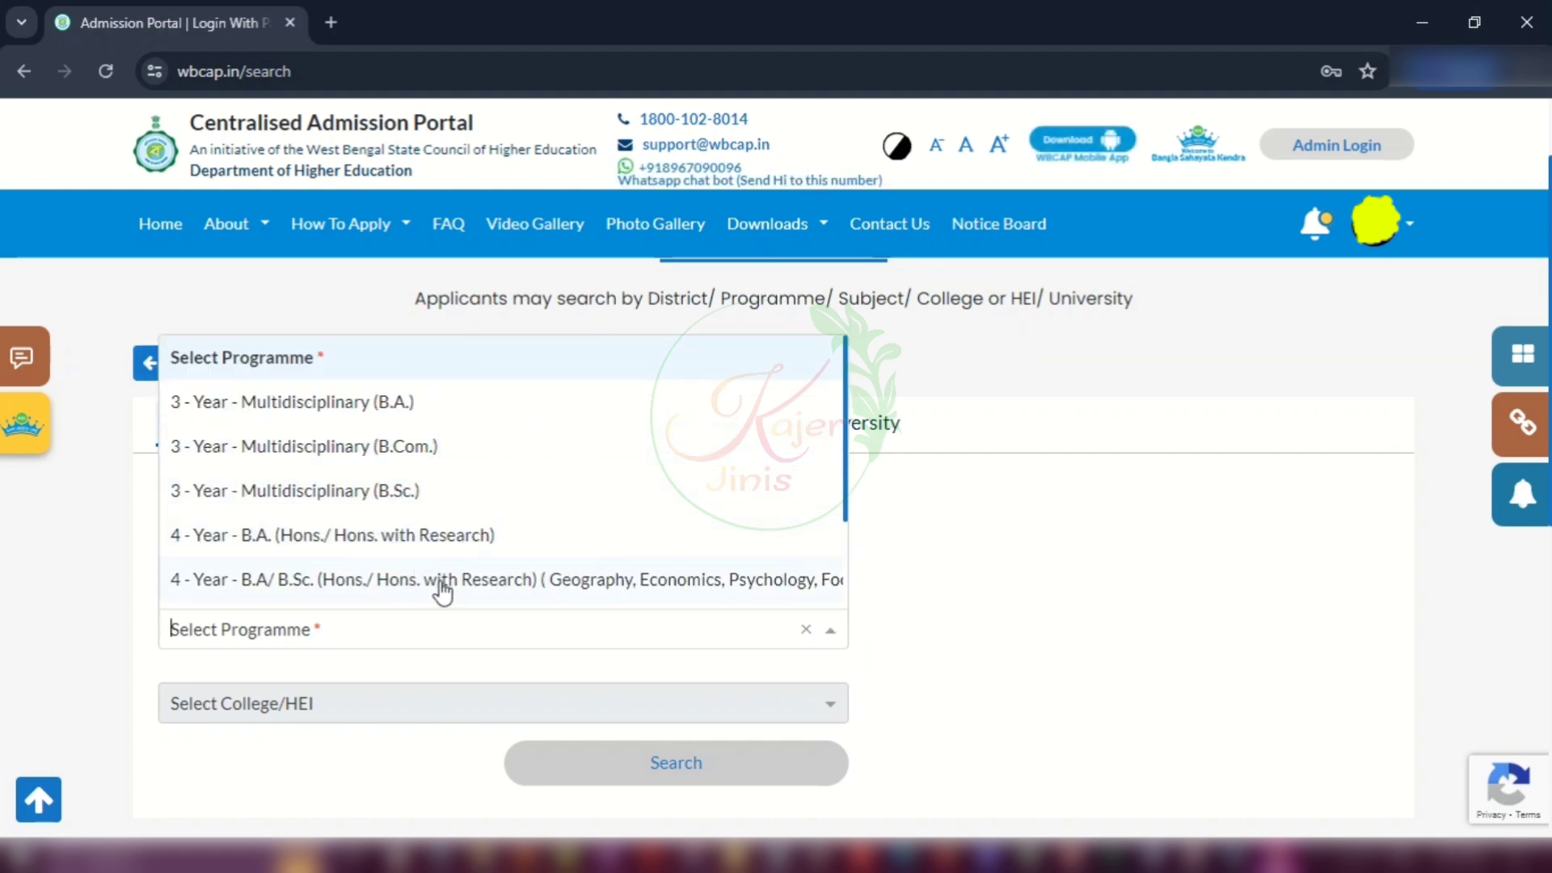
click(276, 538)
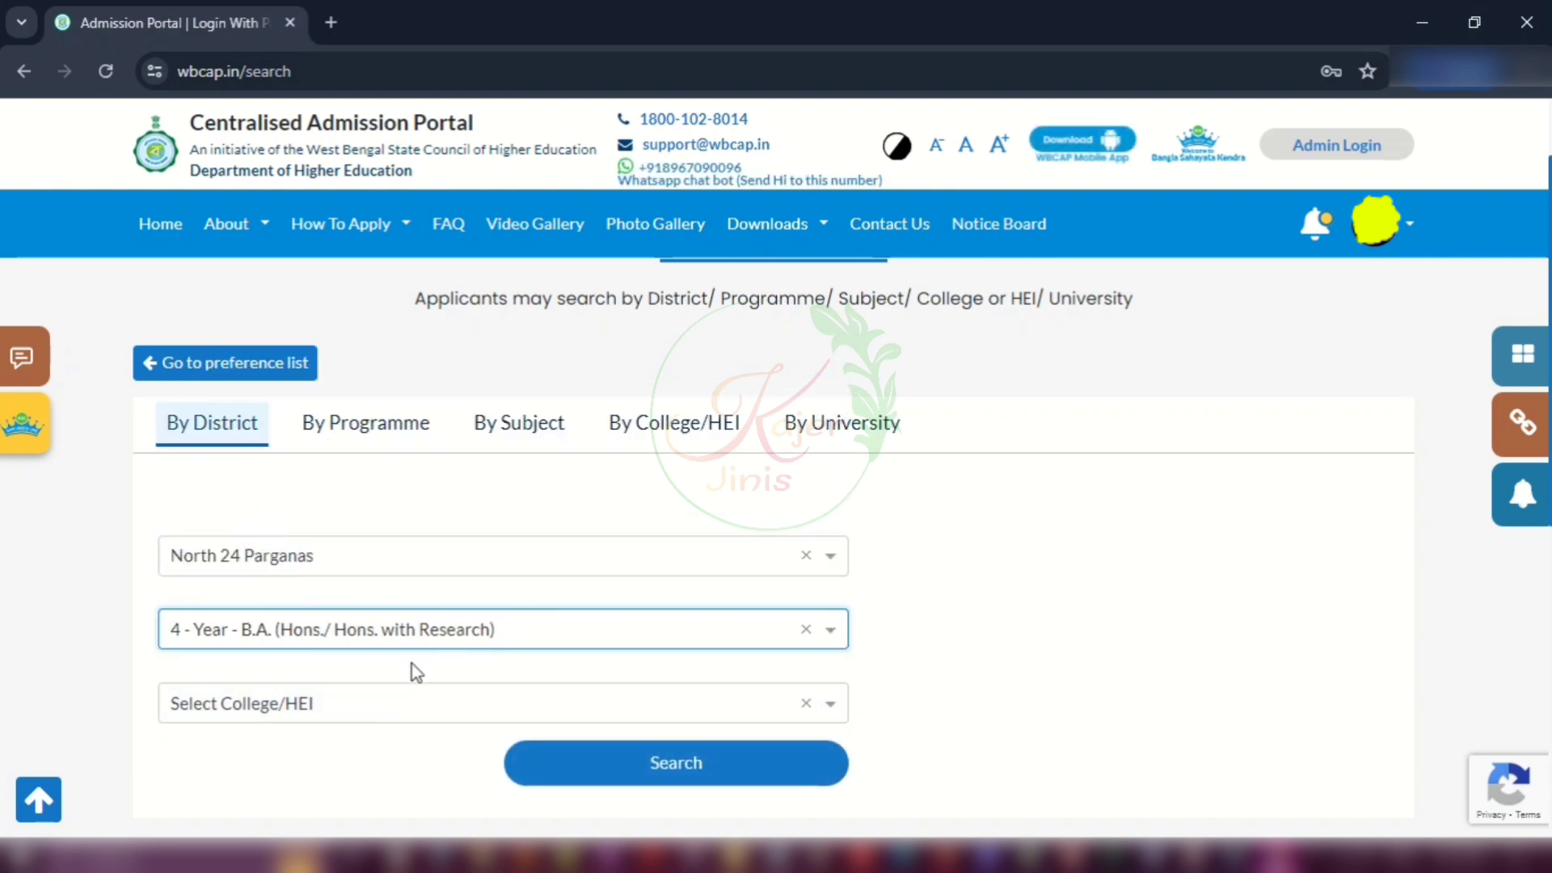
Step: Select Chandraketugarh Sahidullah Smriti Mahavidyalaya as the college and run the search
click(274, 710)
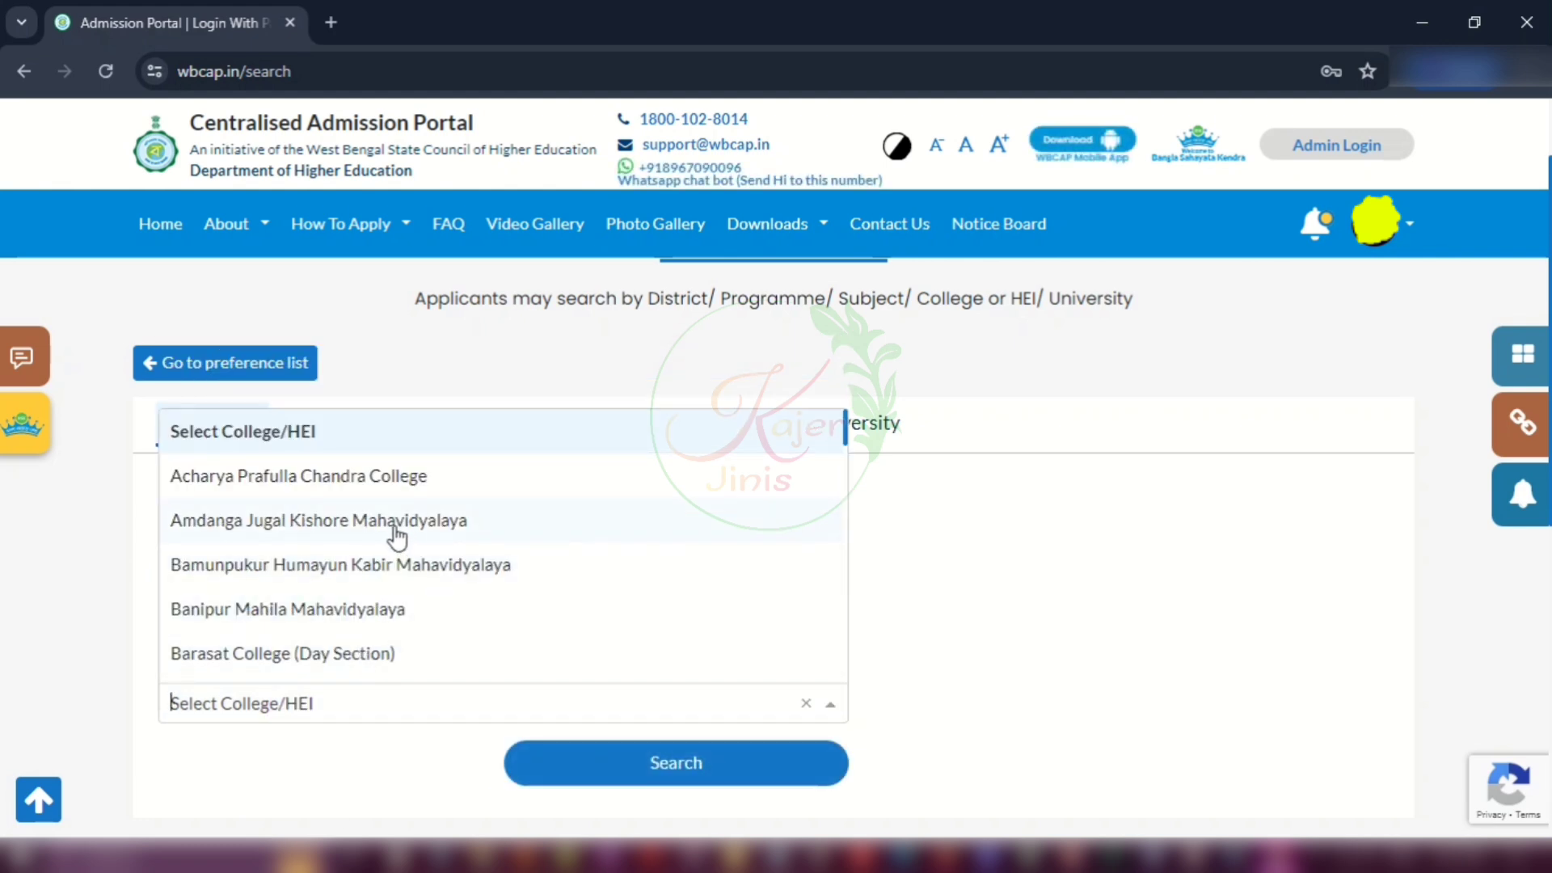
scroll(389, 539, down, 3)
scroll(388, 540, down, 6)
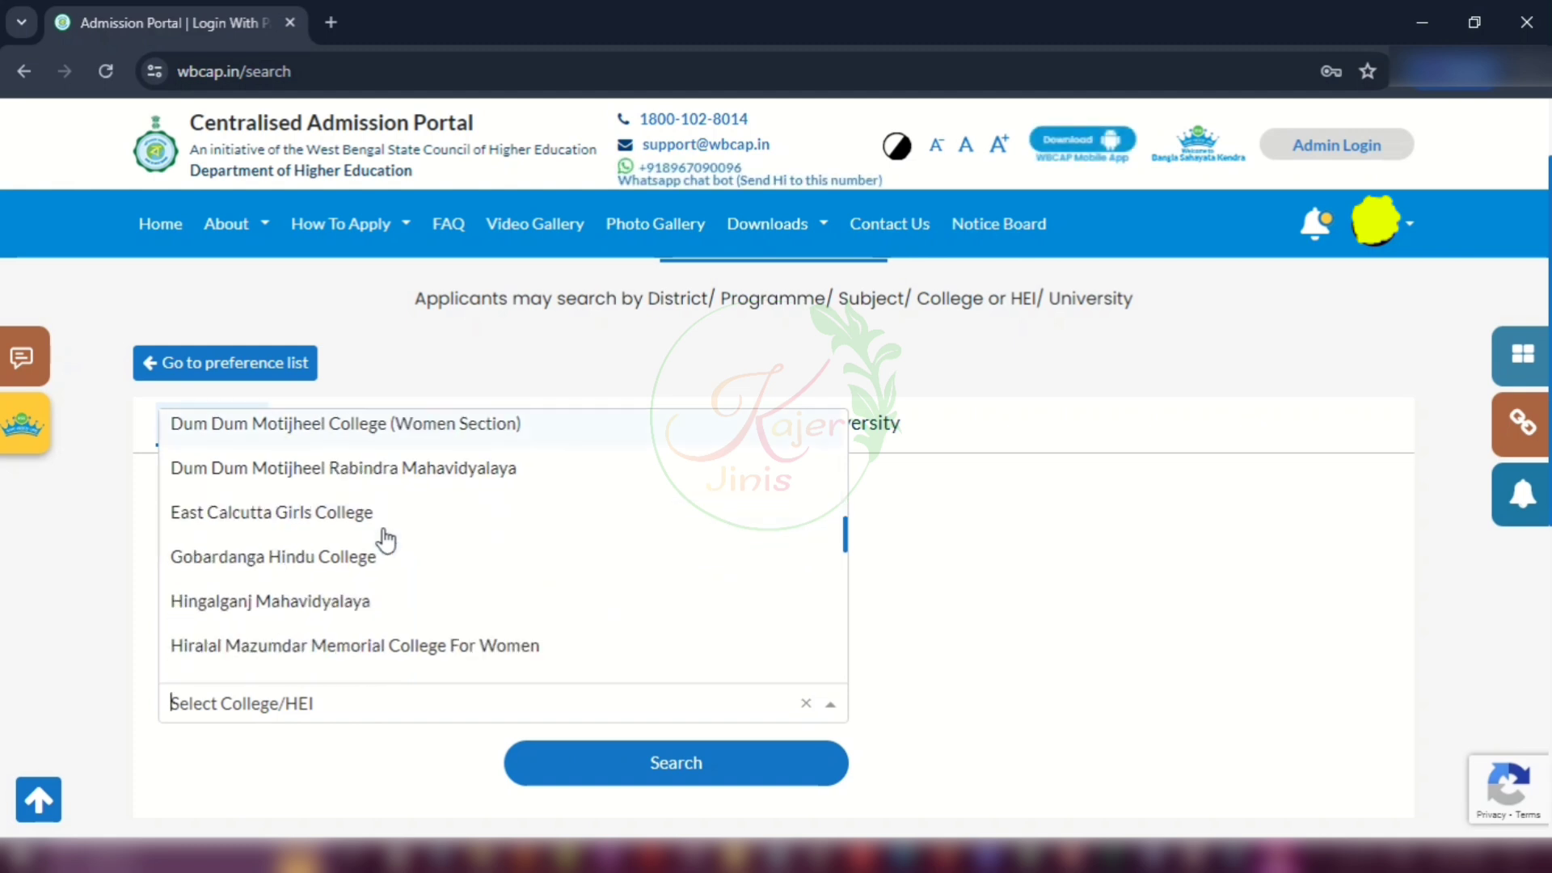
scroll(386, 540, down, 10)
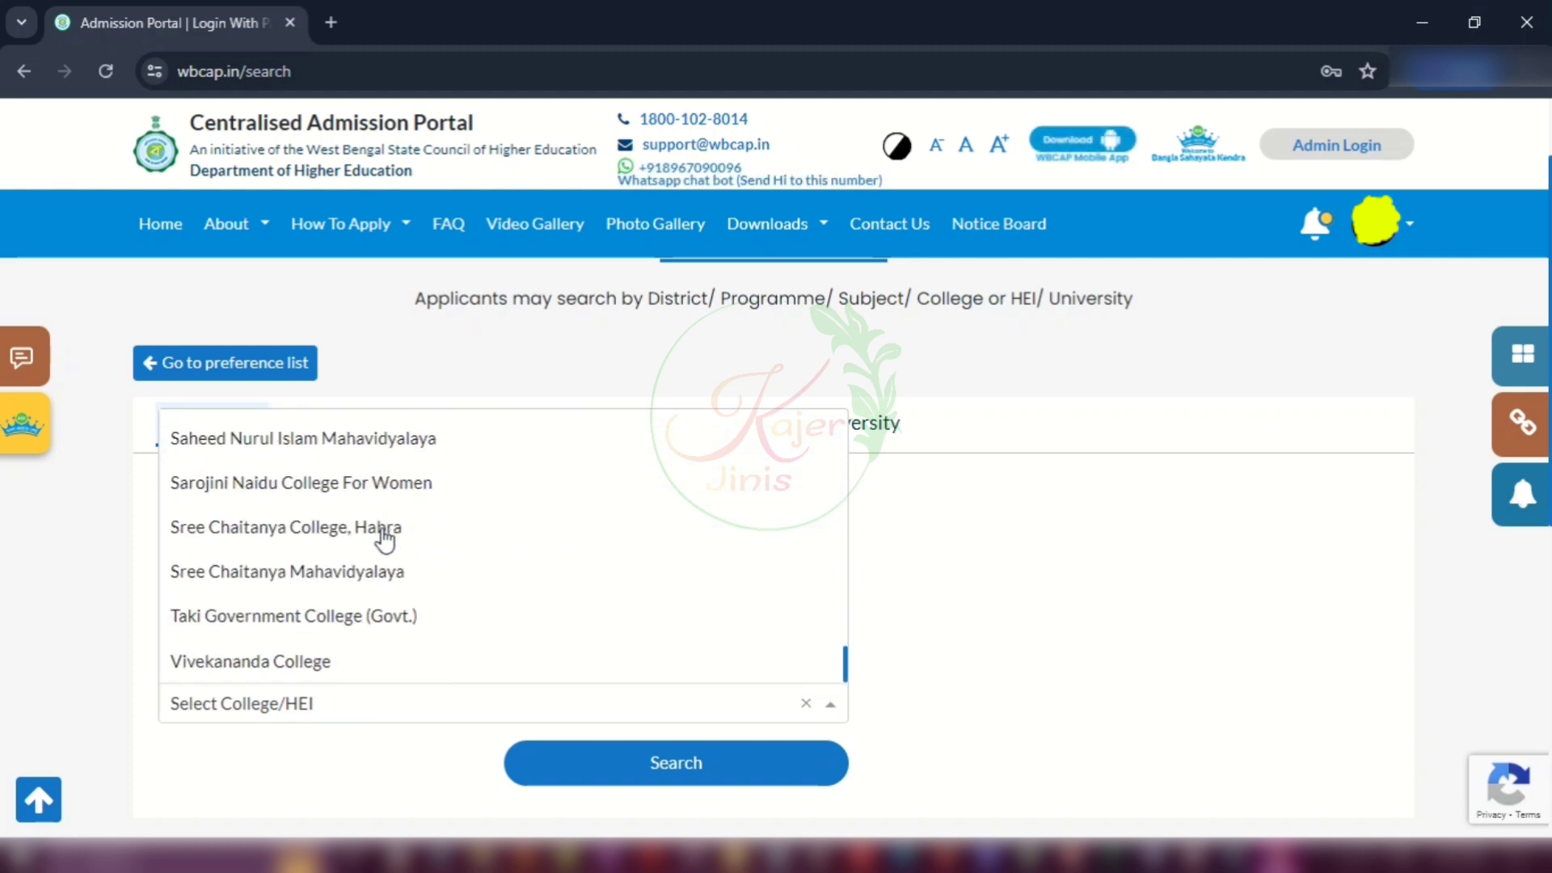
scroll(385, 540, up, 8)
scroll(385, 540, up, 10)
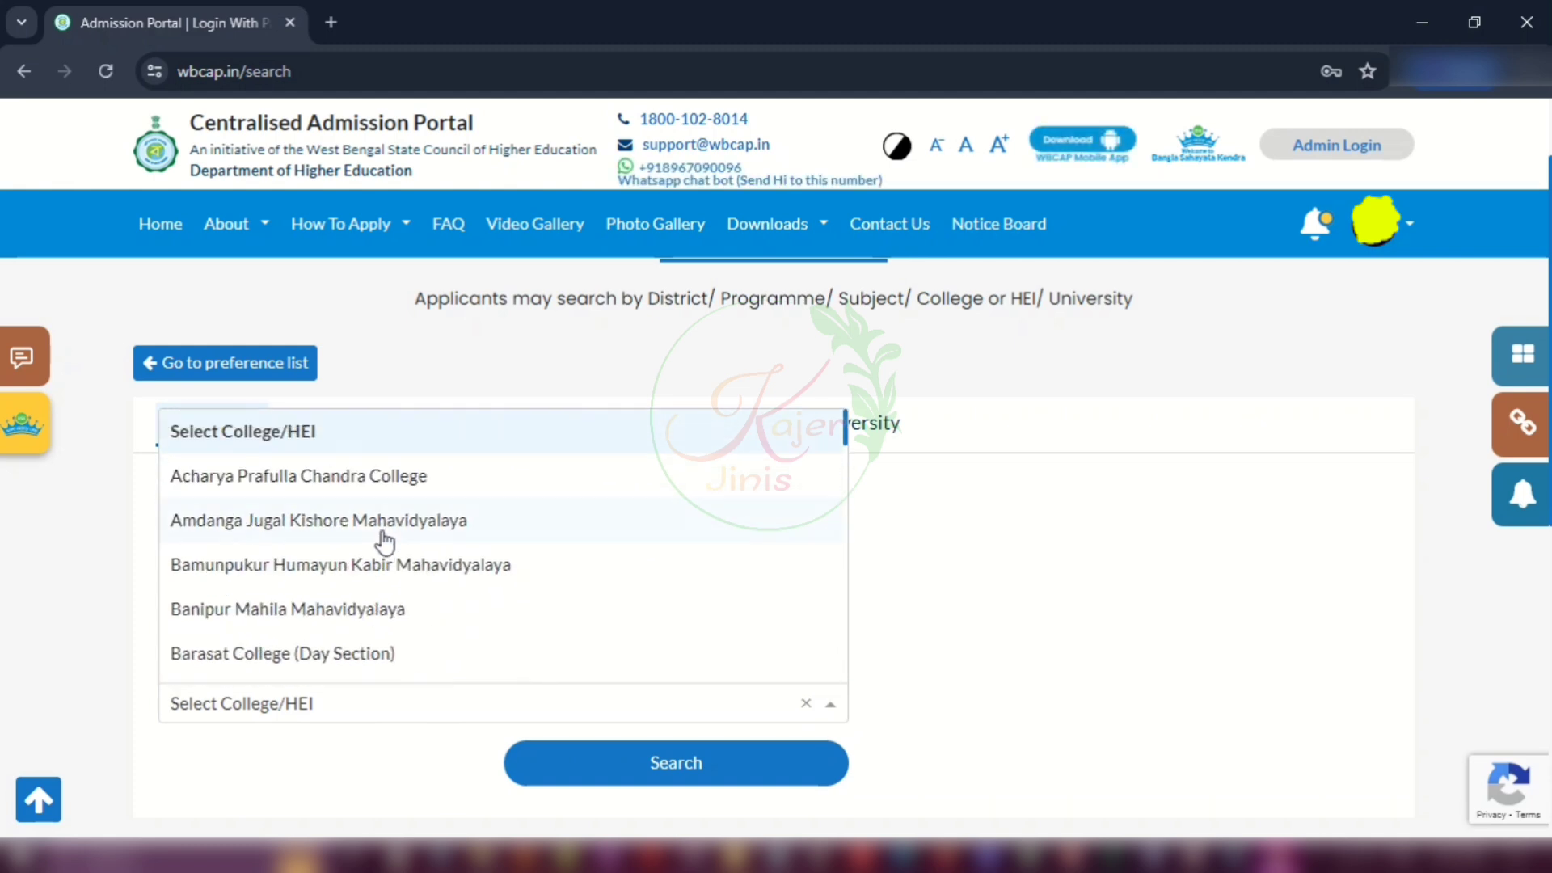
scroll(383, 546, down, 2)
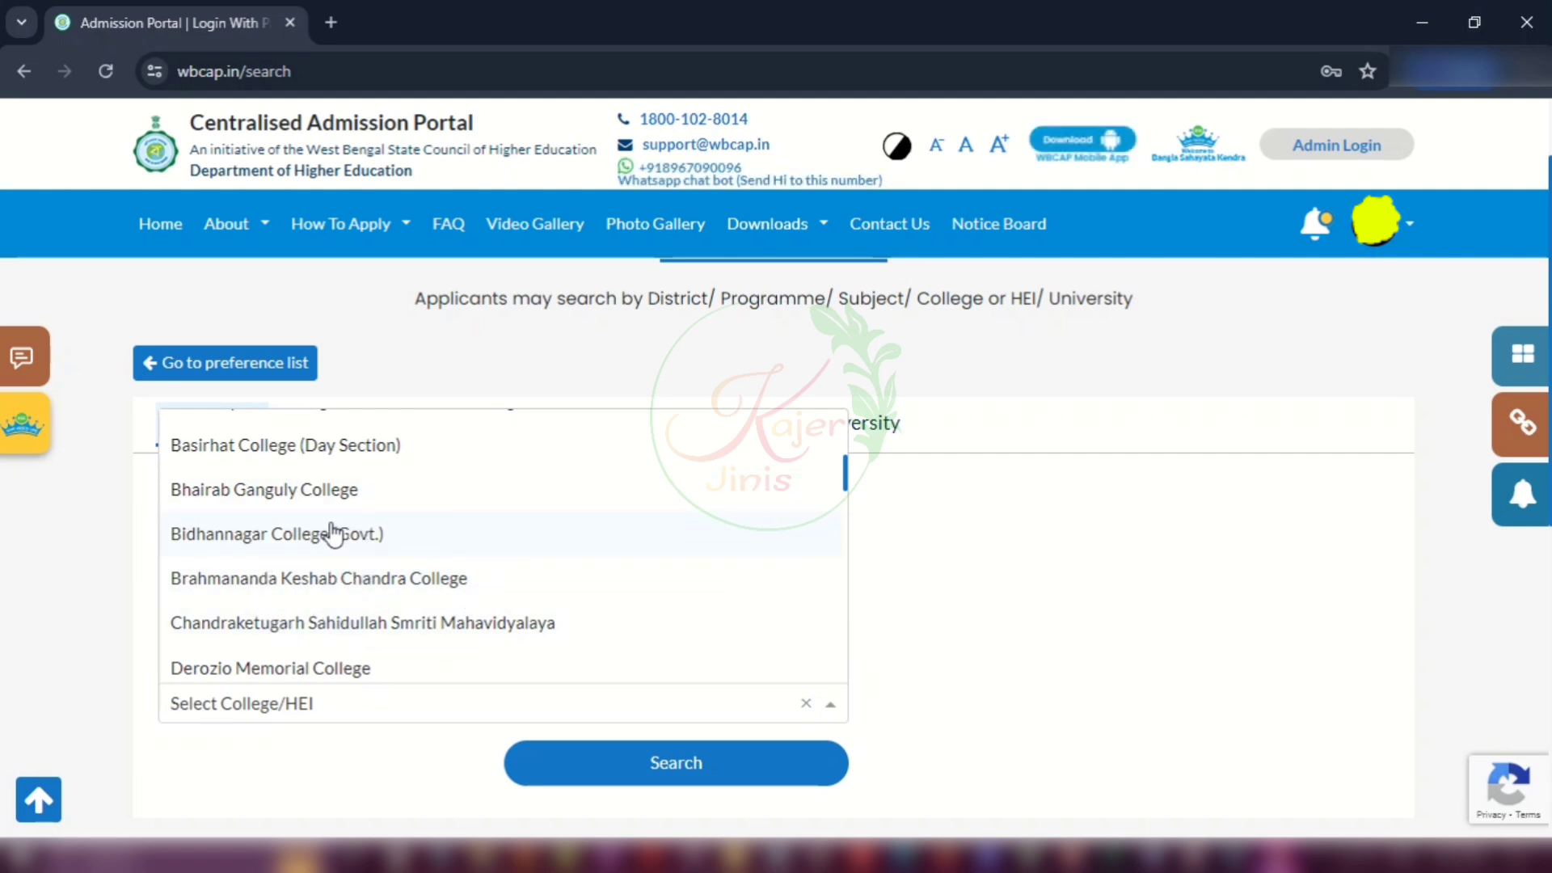
click(236, 624)
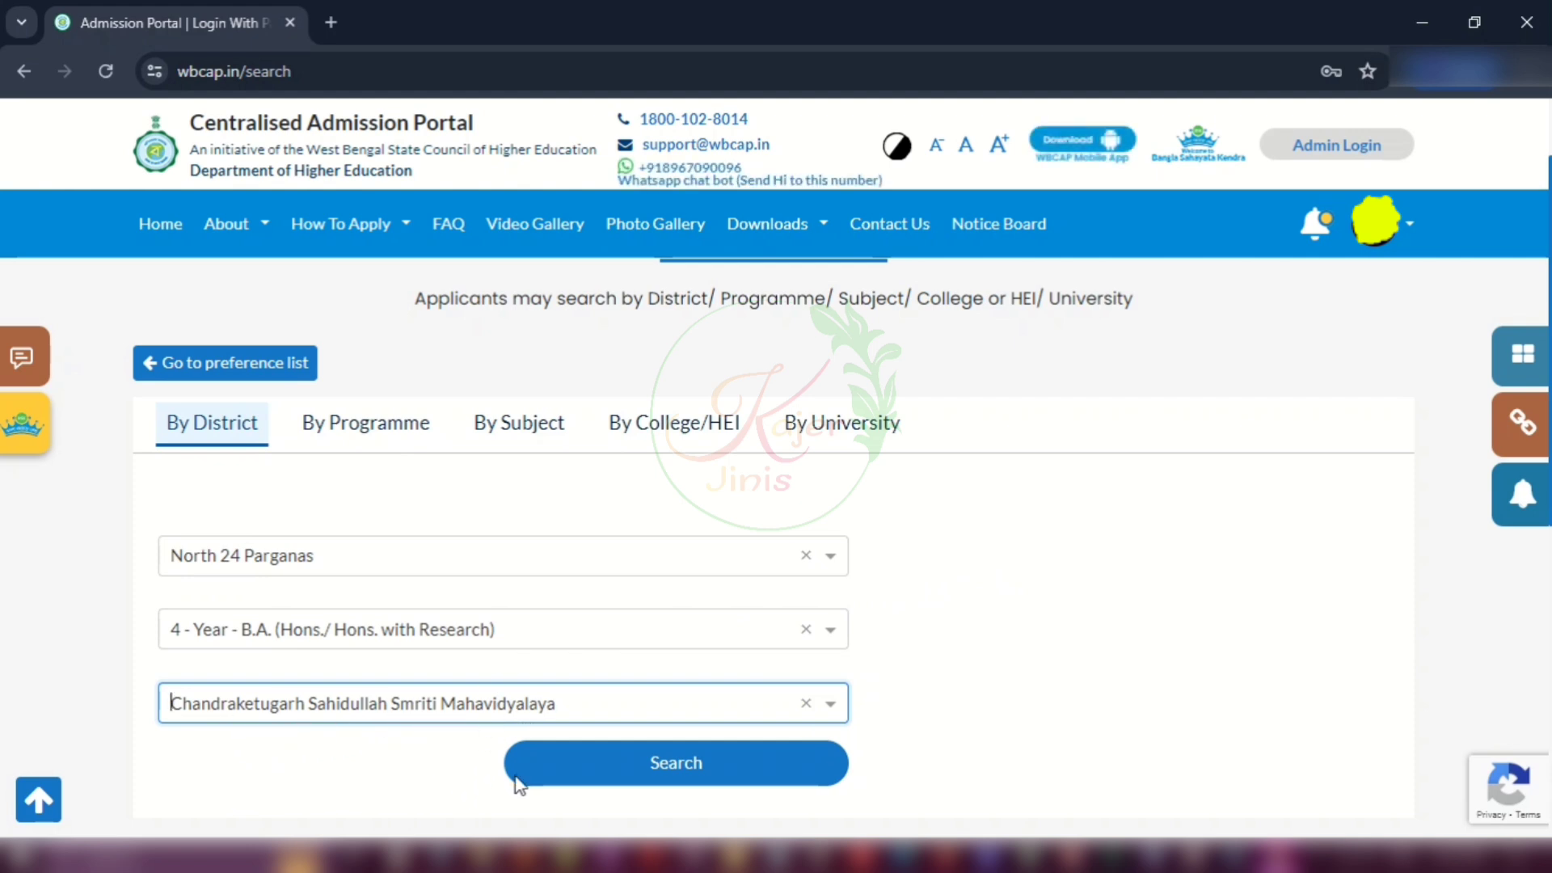
click(685, 765)
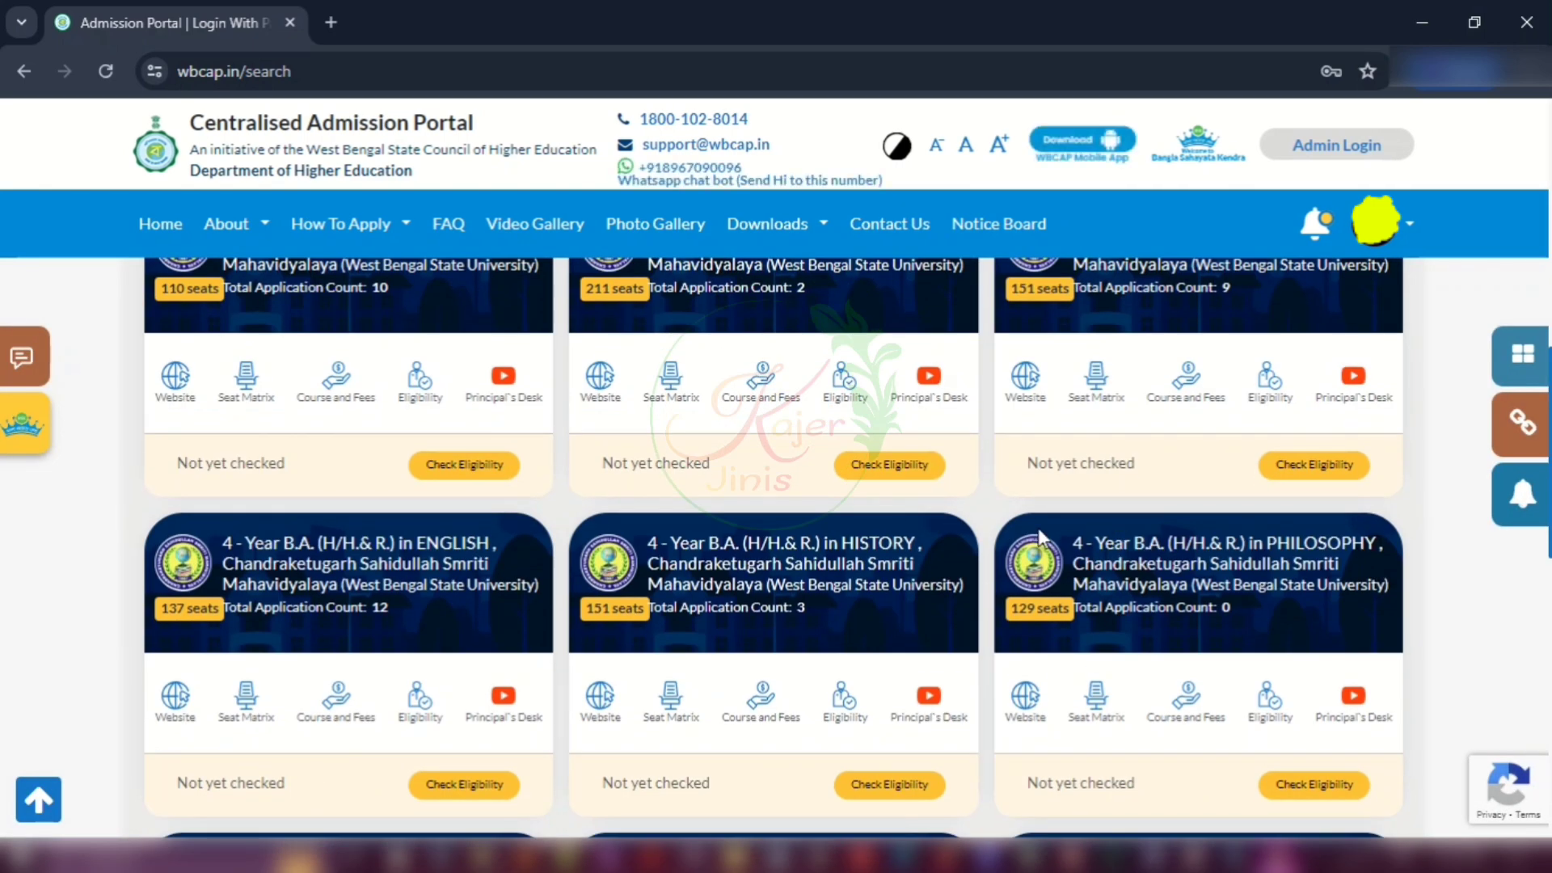
Step: Check eligibility for the Bengali B.A. and bring up its subject combinations for the preference list
scroll(884, 508, up, 3)
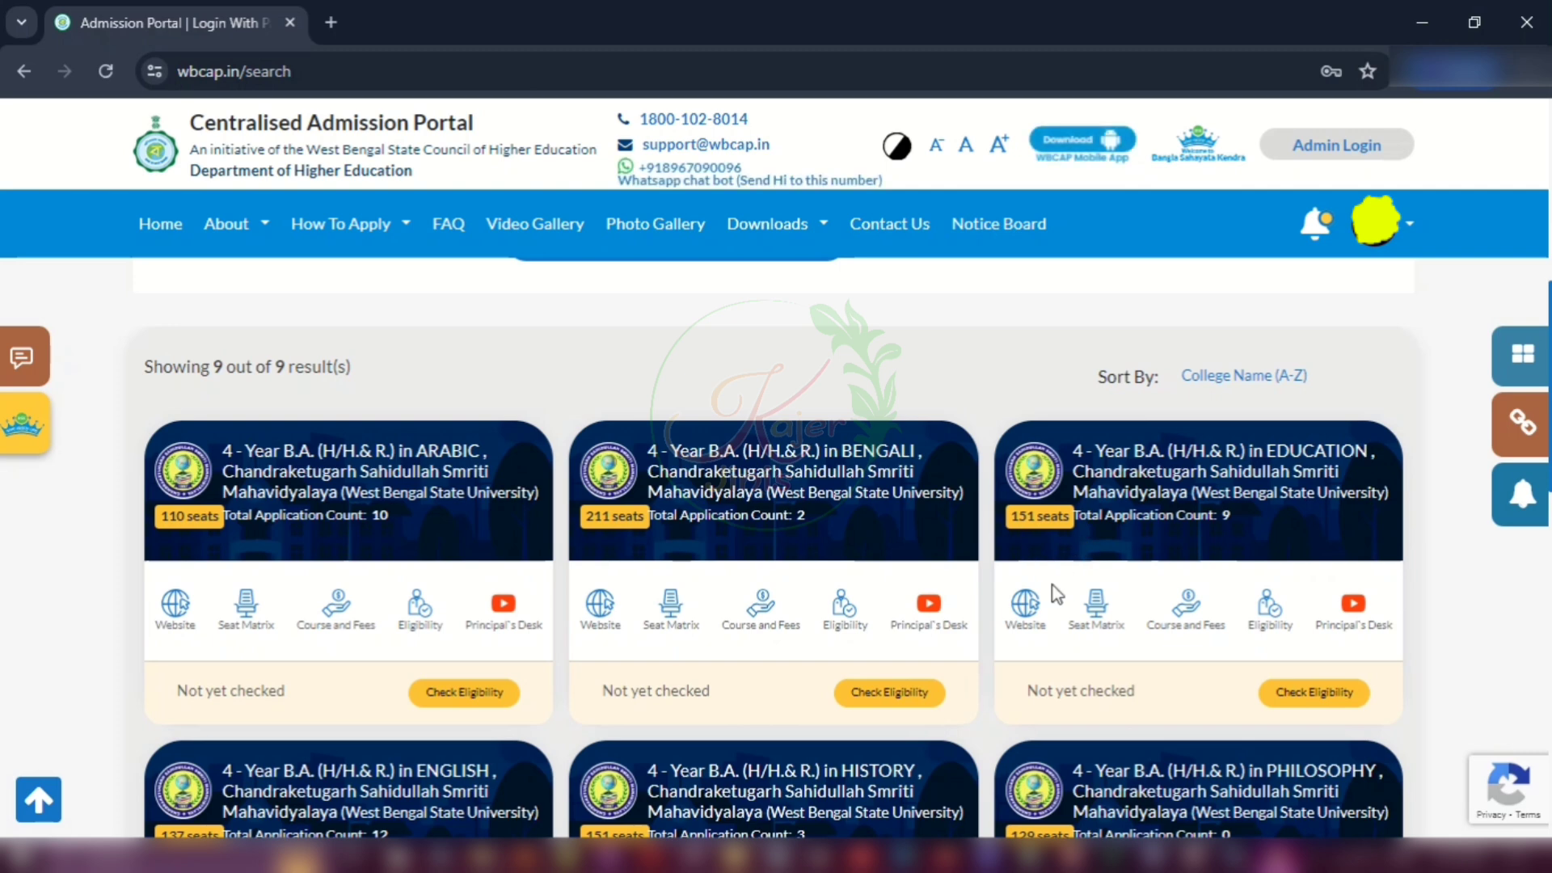
scroll(627, 505, down, 3)
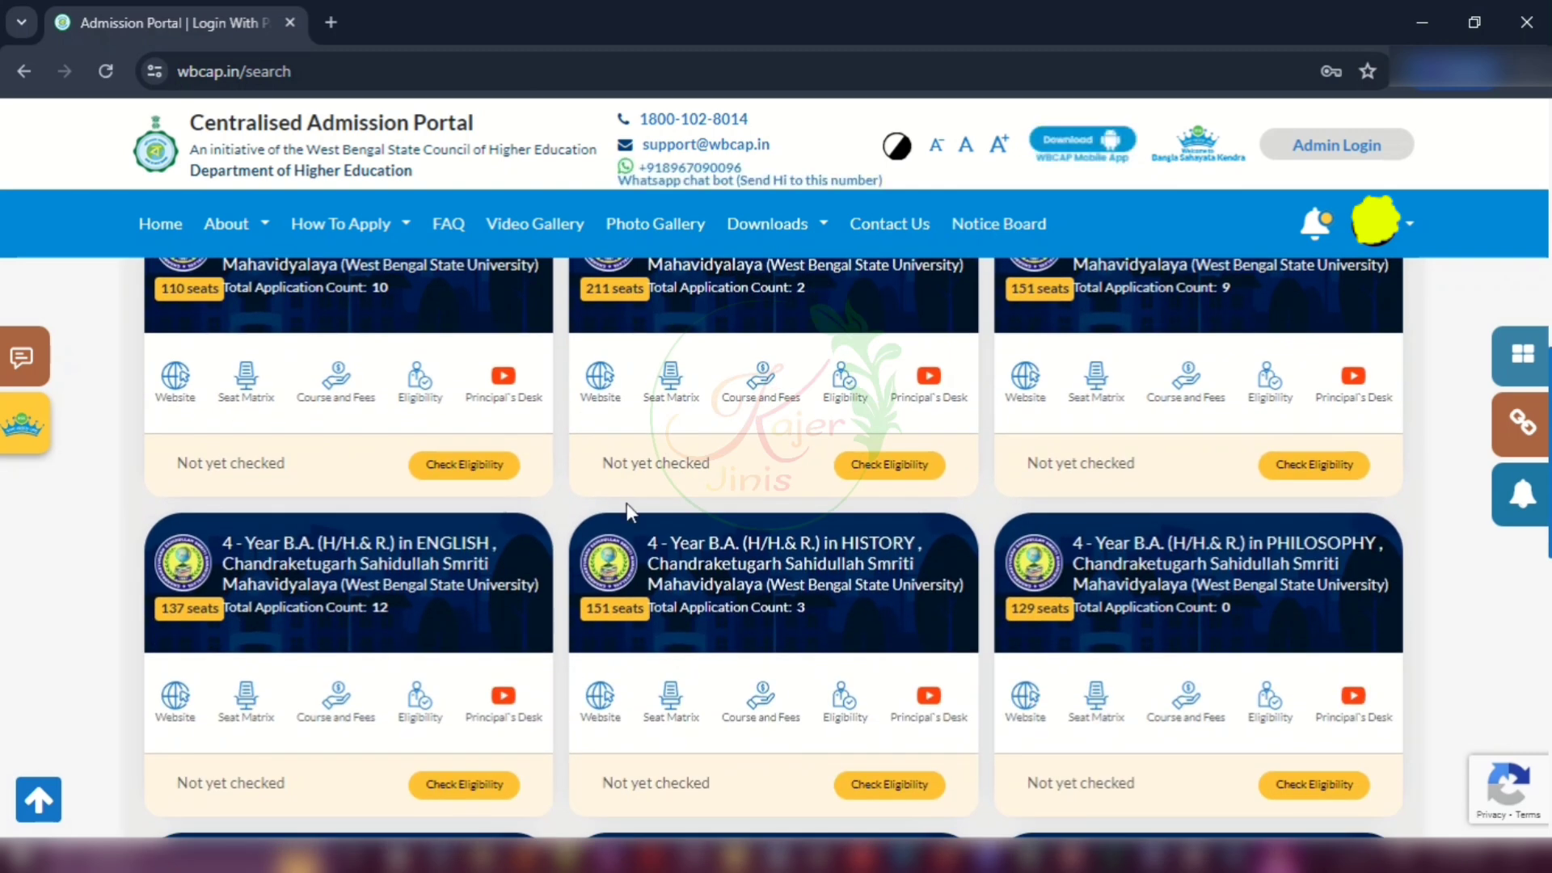
scroll(498, 459, up, 1)
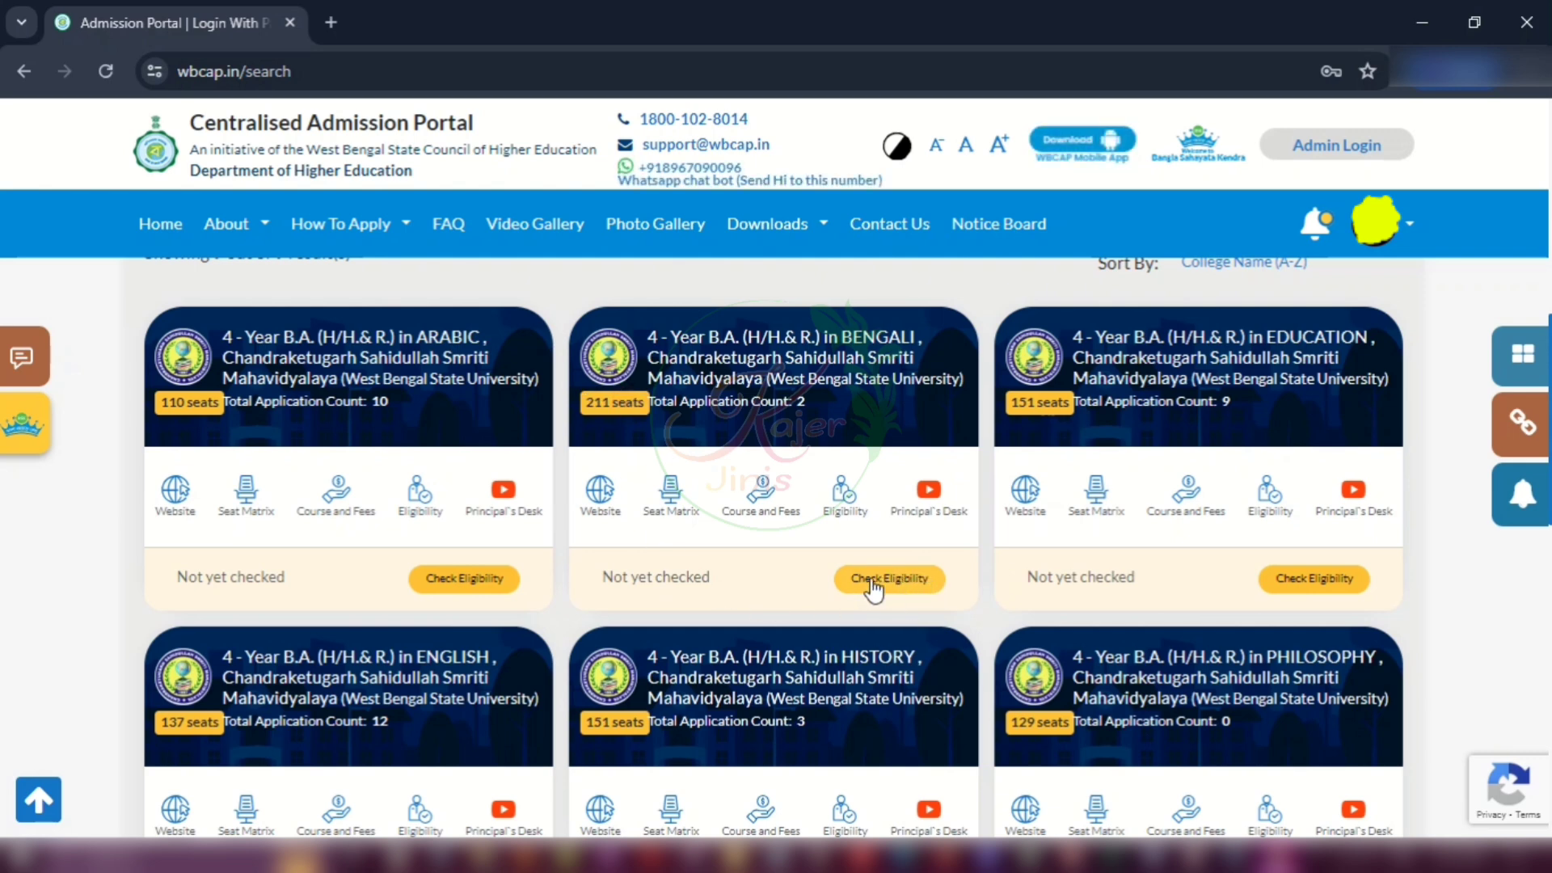
click(910, 579)
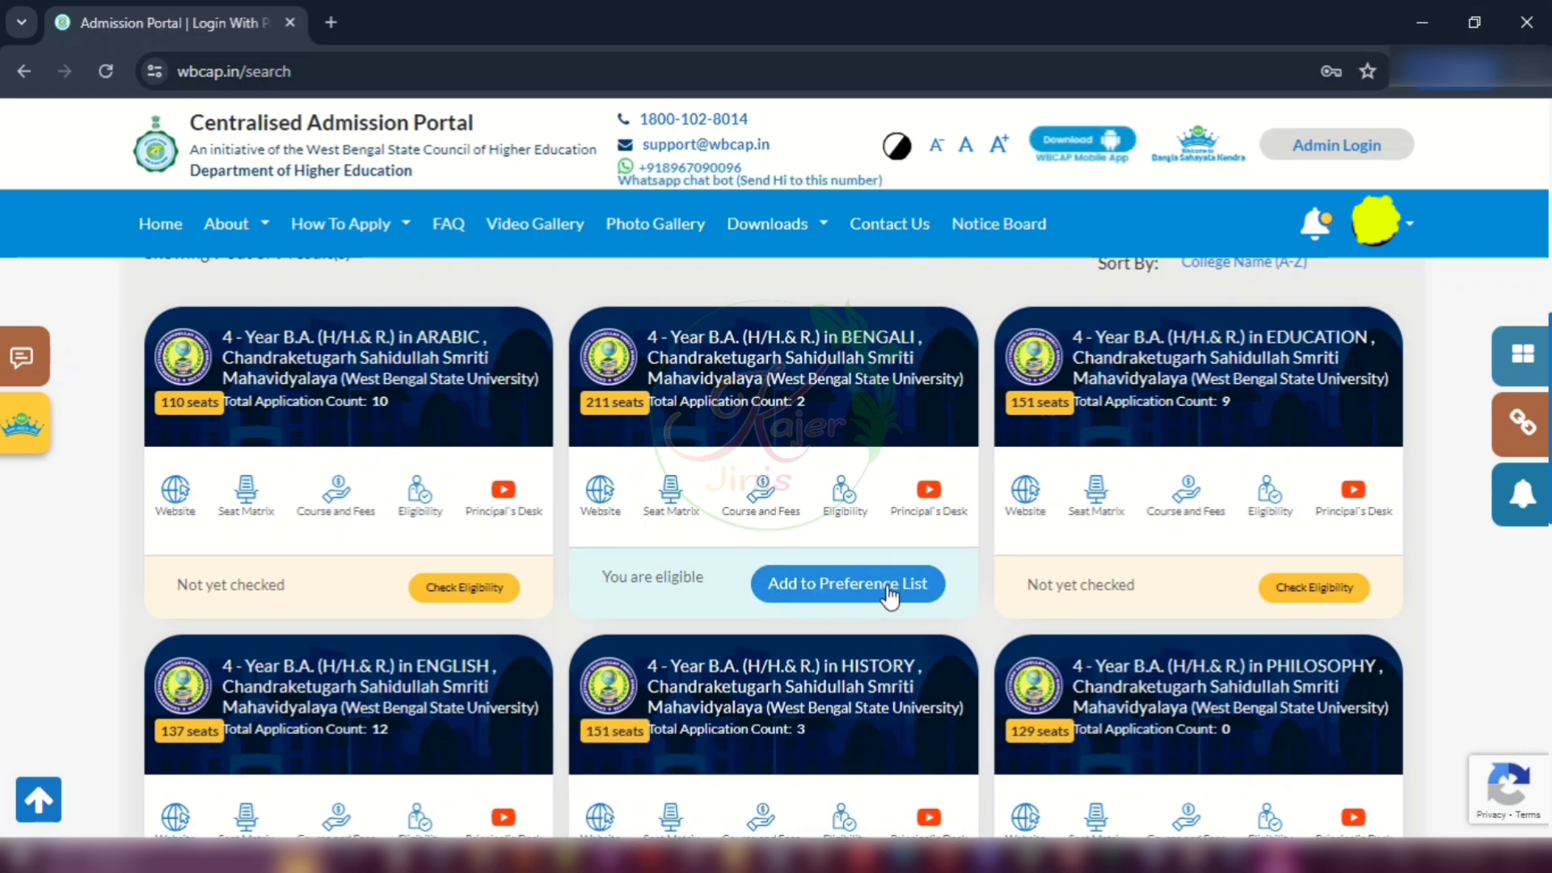
click(889, 596)
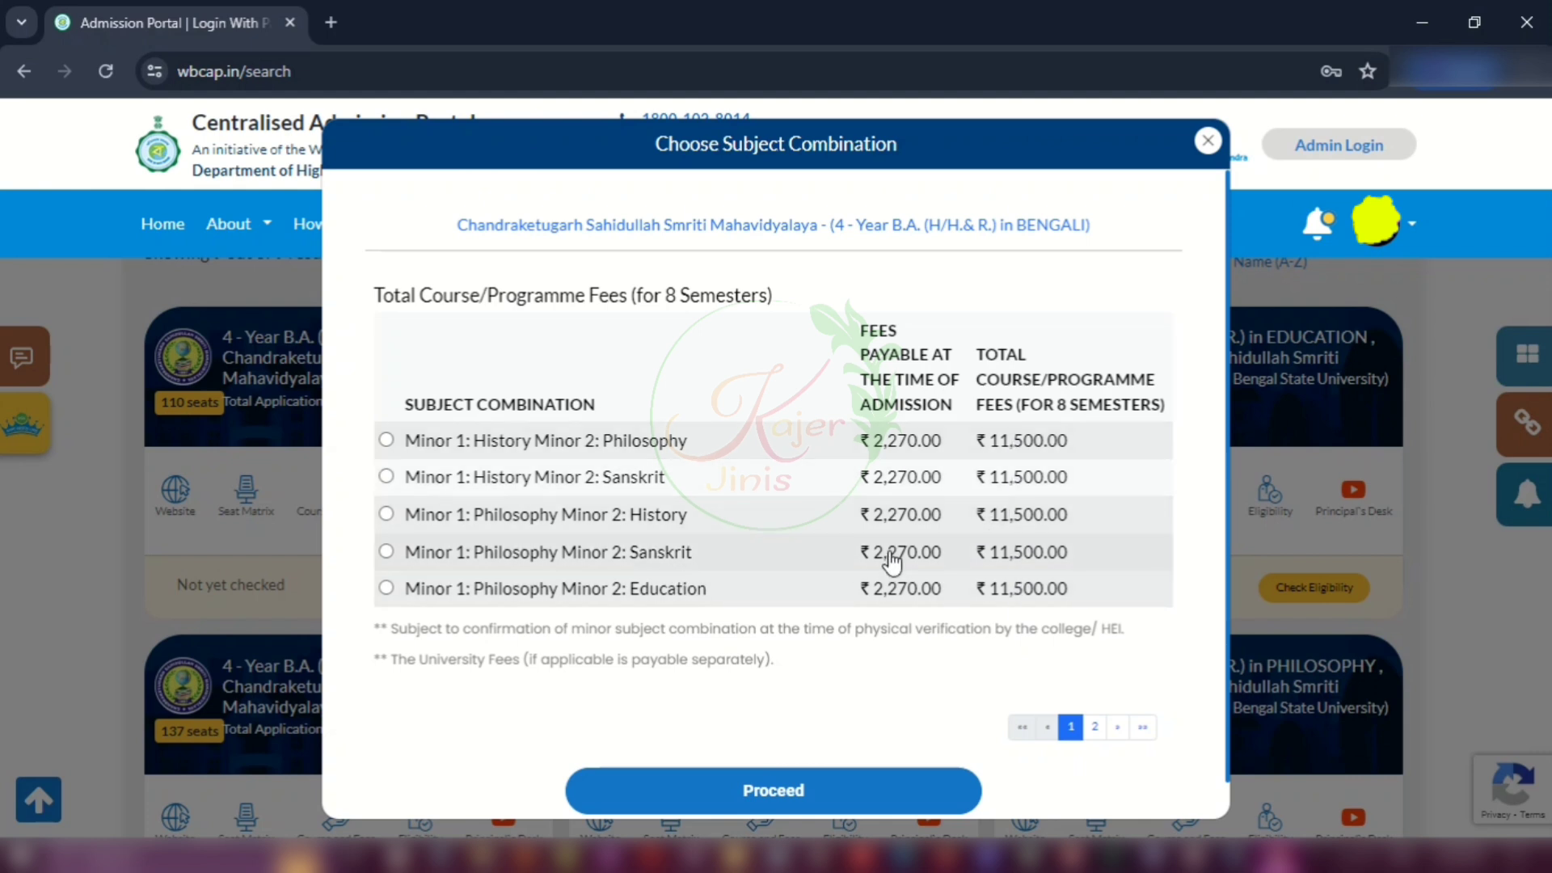
Step: Choose the Philosophy and History minor combination from page 2 and proceed
scroll(545, 512, down, 1)
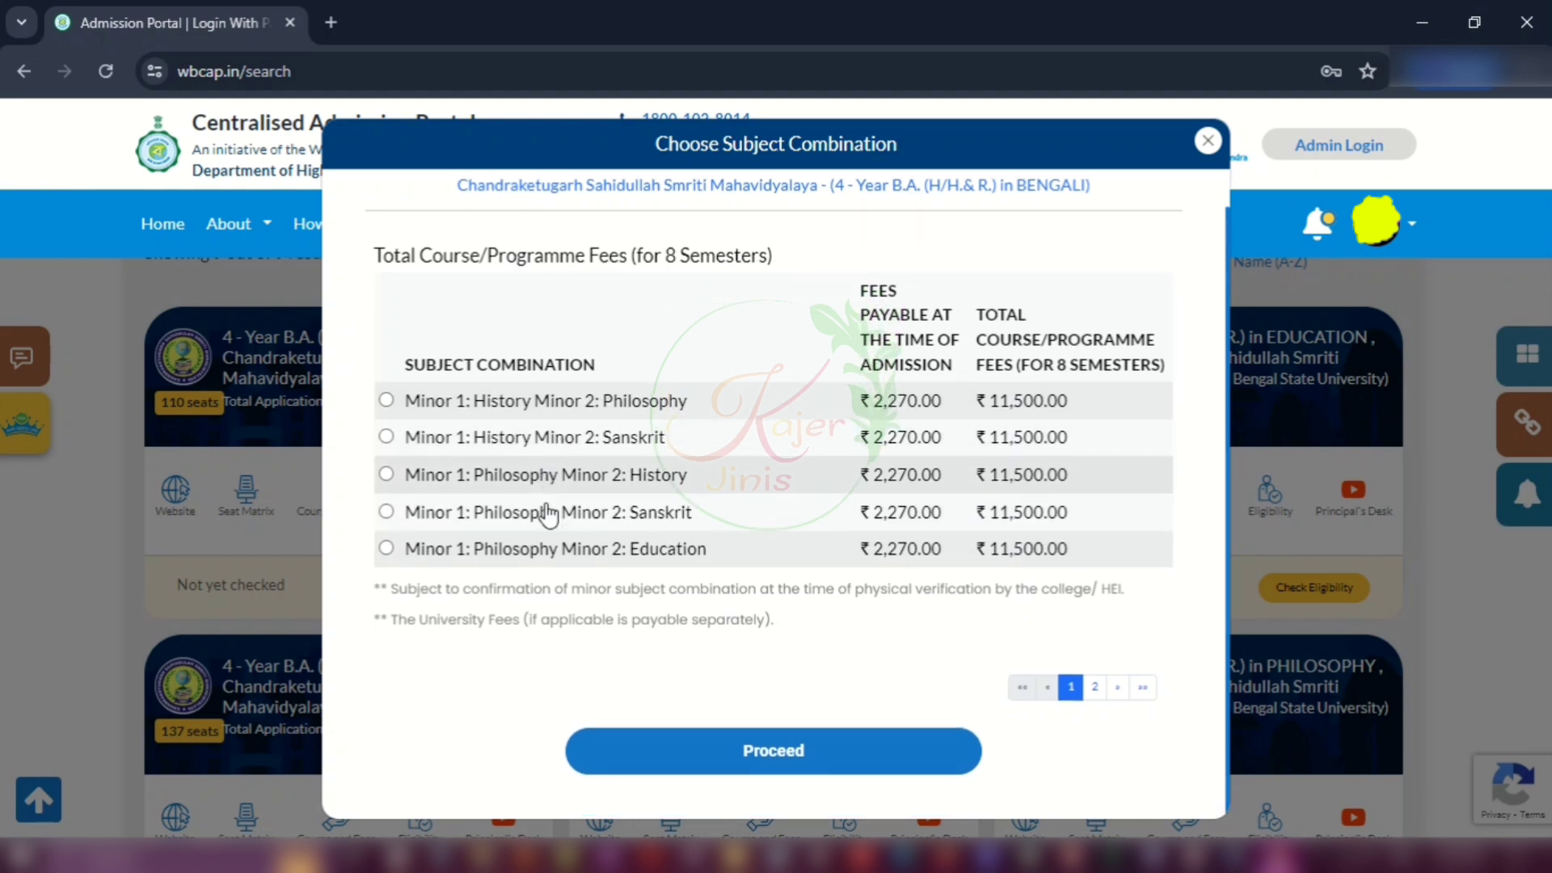
scroll(547, 512, up, 1)
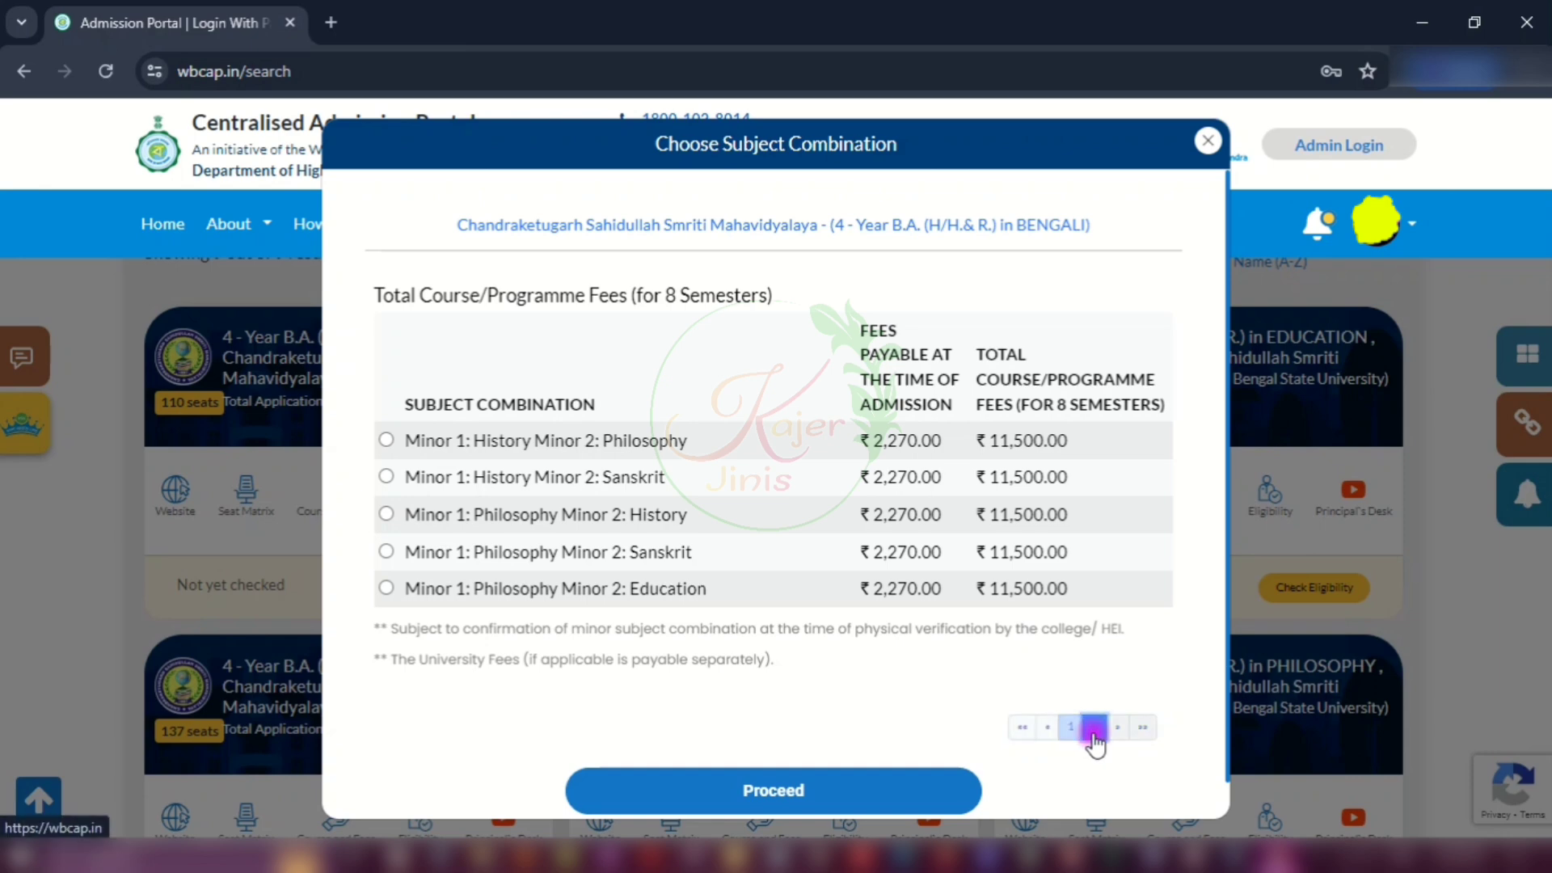
click(1094, 727)
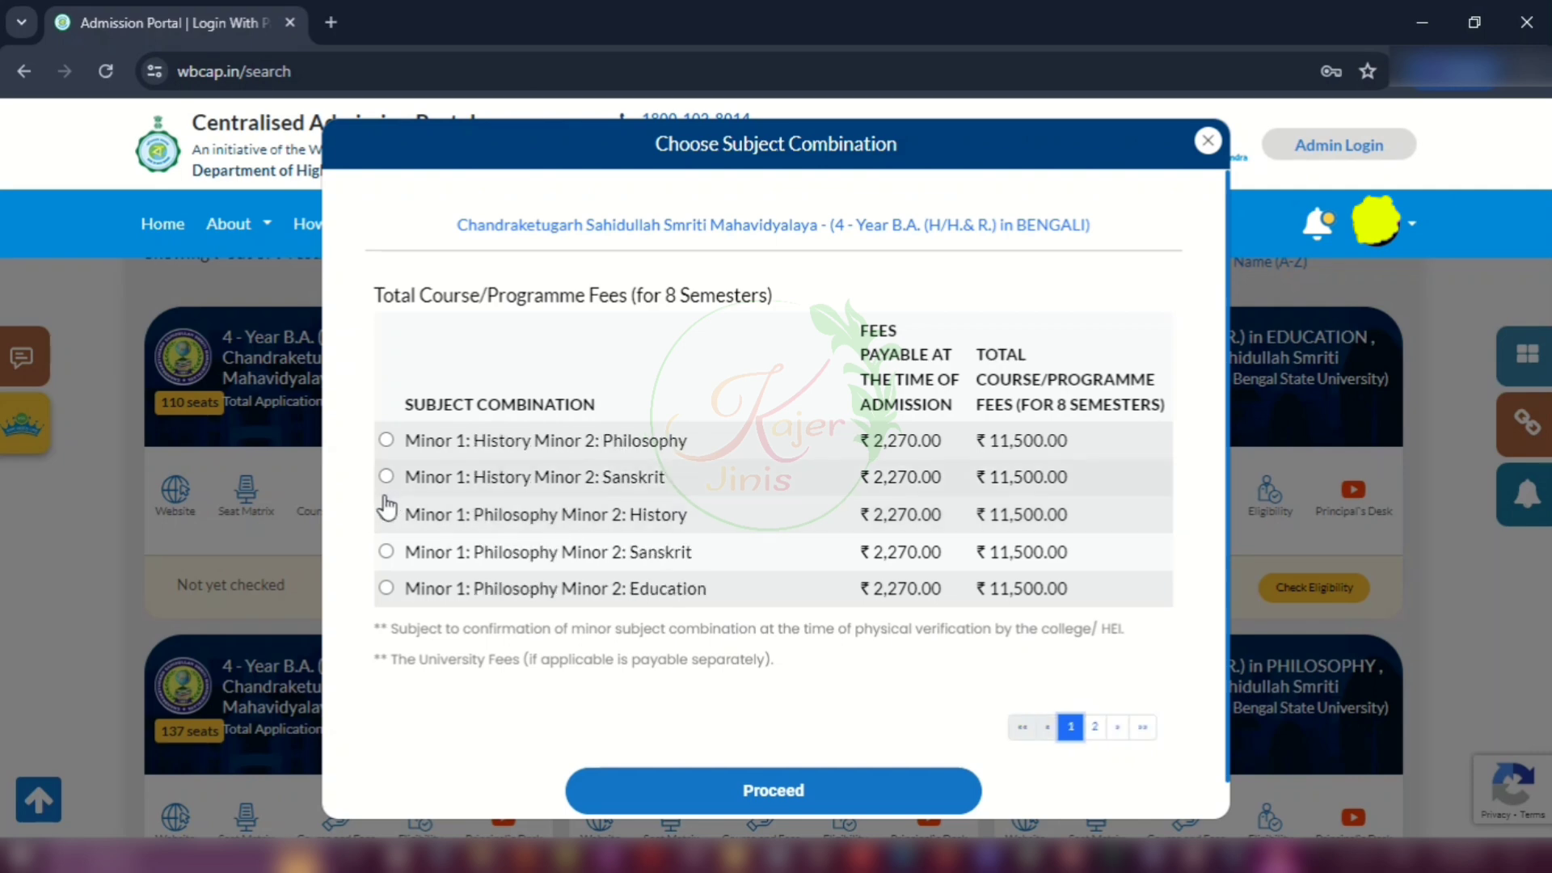
click(386, 514)
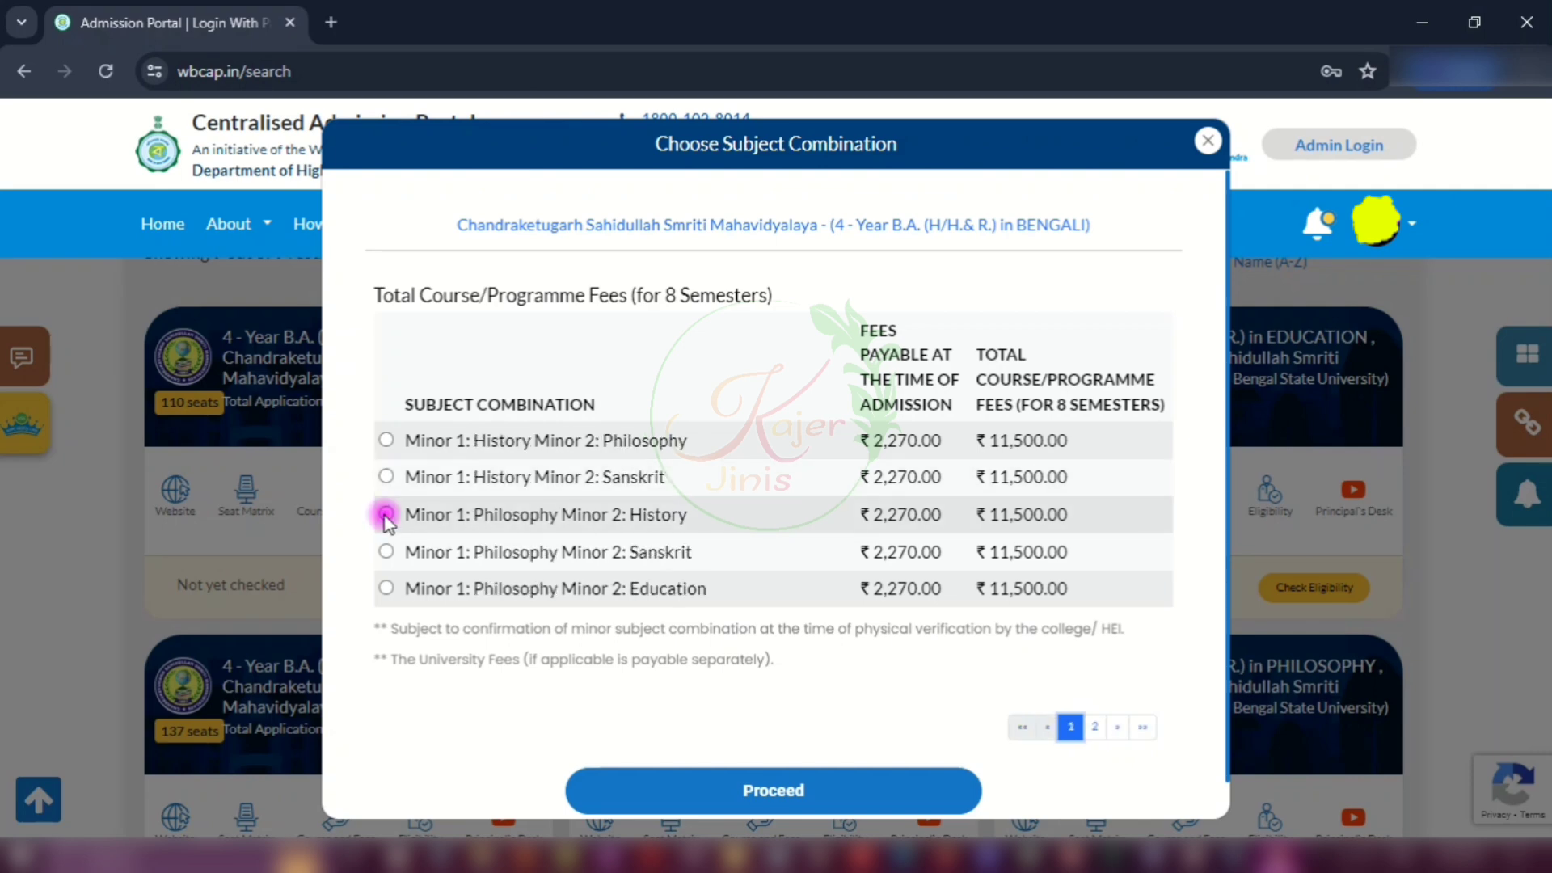
click(751, 795)
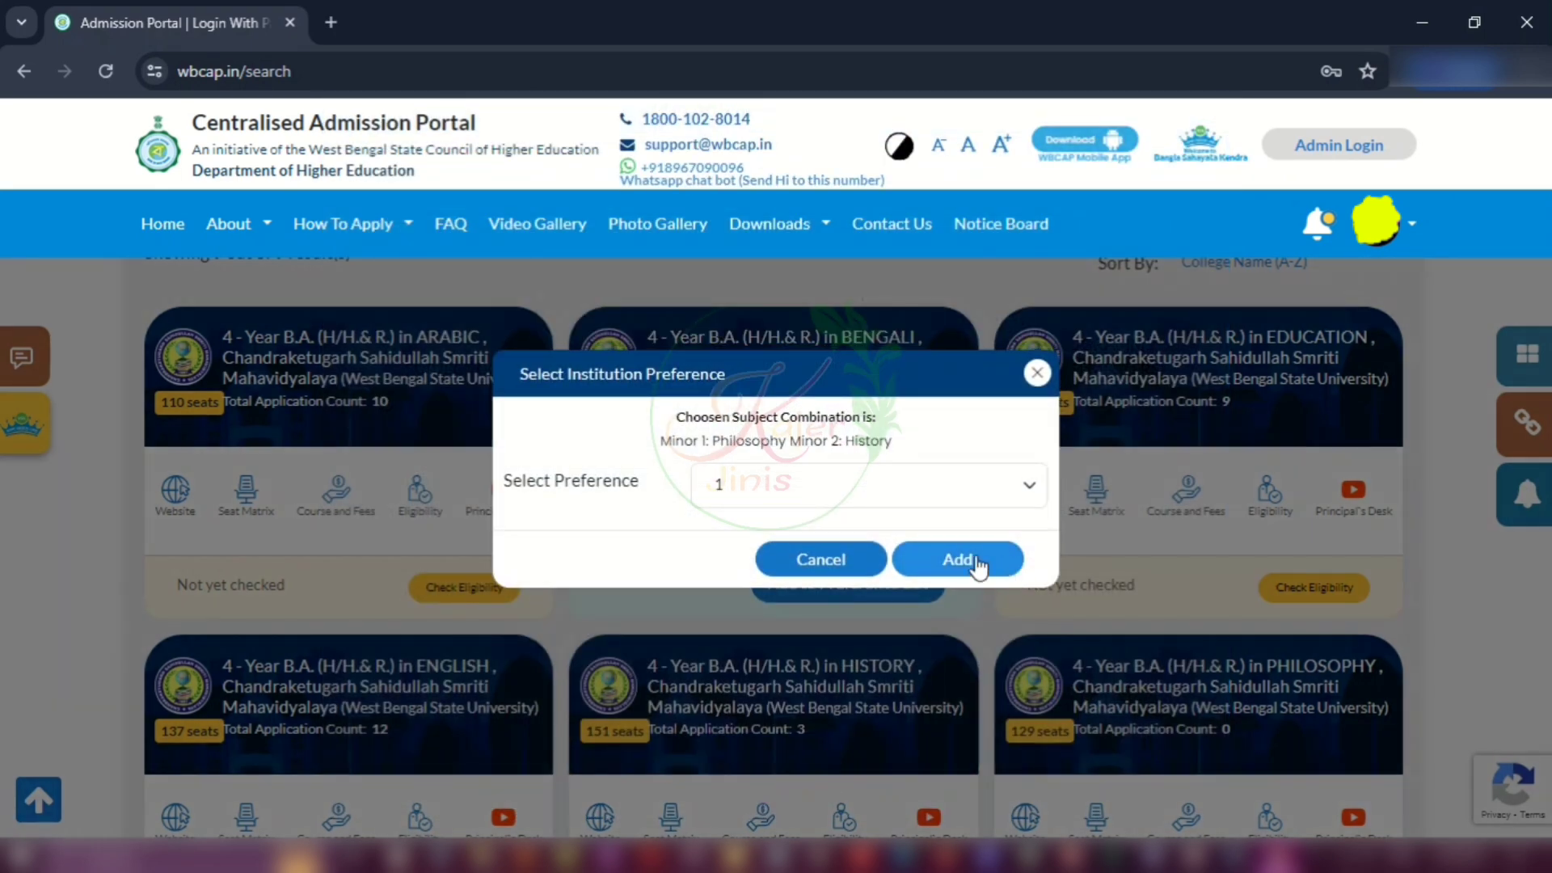
Step: Add the Bengali course at preference 1 and continue to the search results
click(776, 489)
click(777, 517)
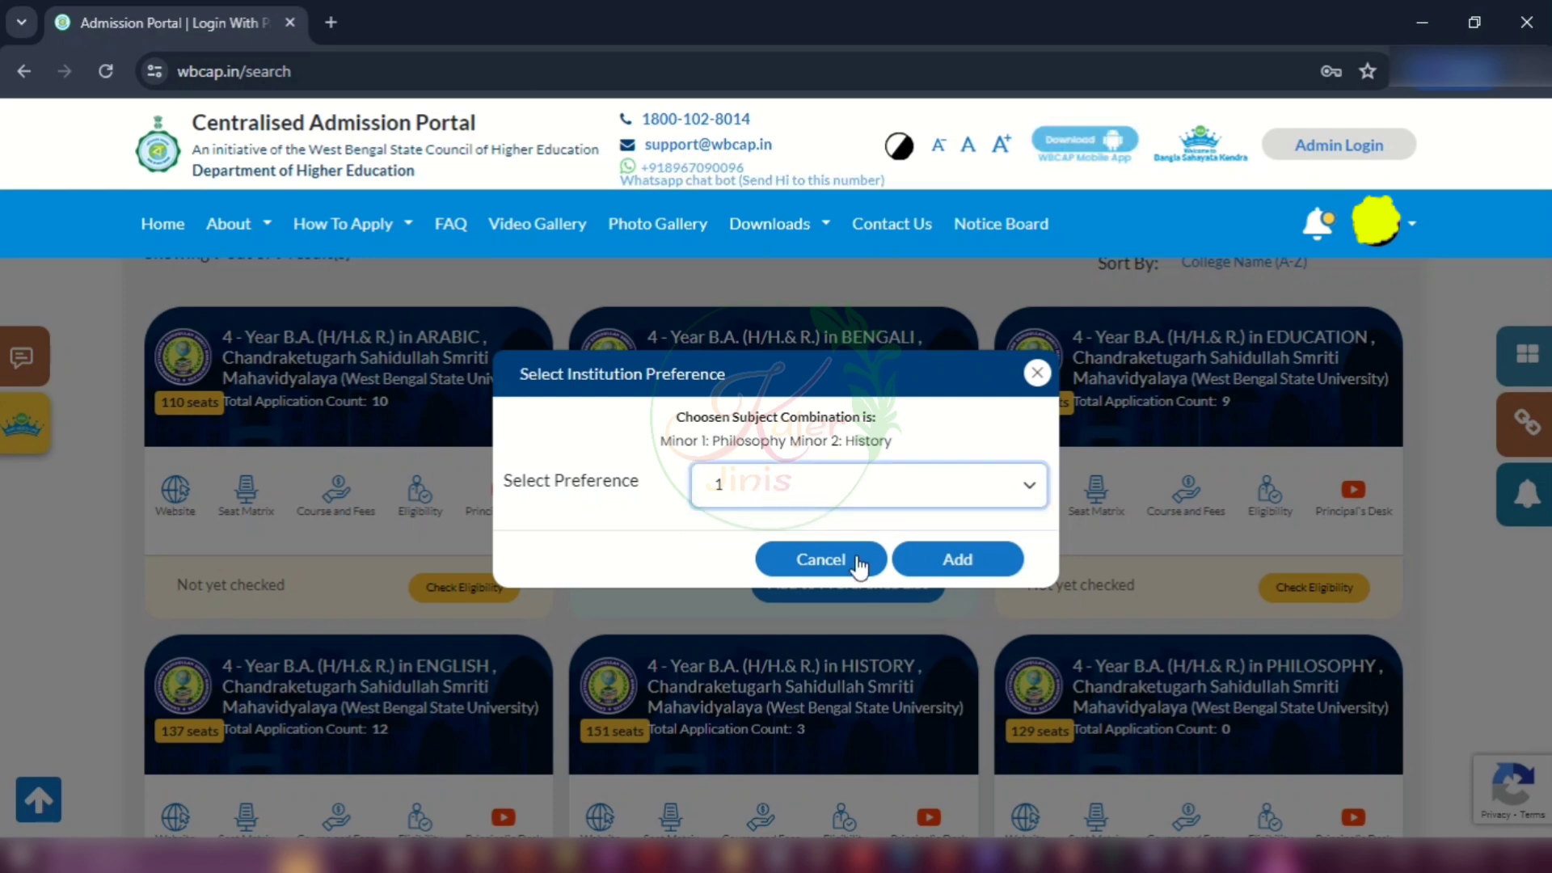
click(973, 559)
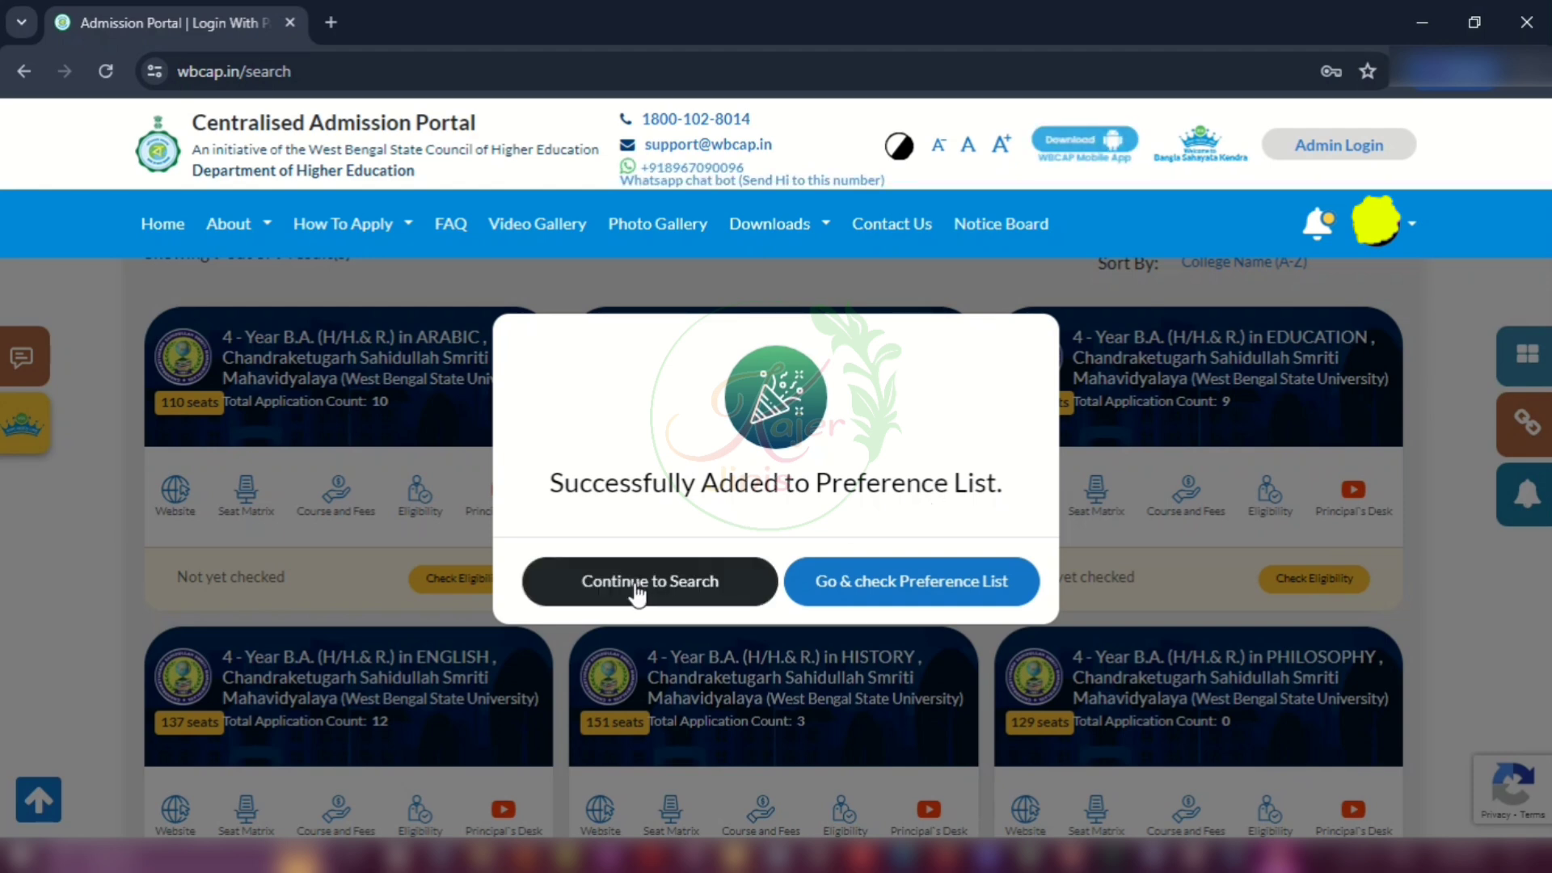
click(684, 582)
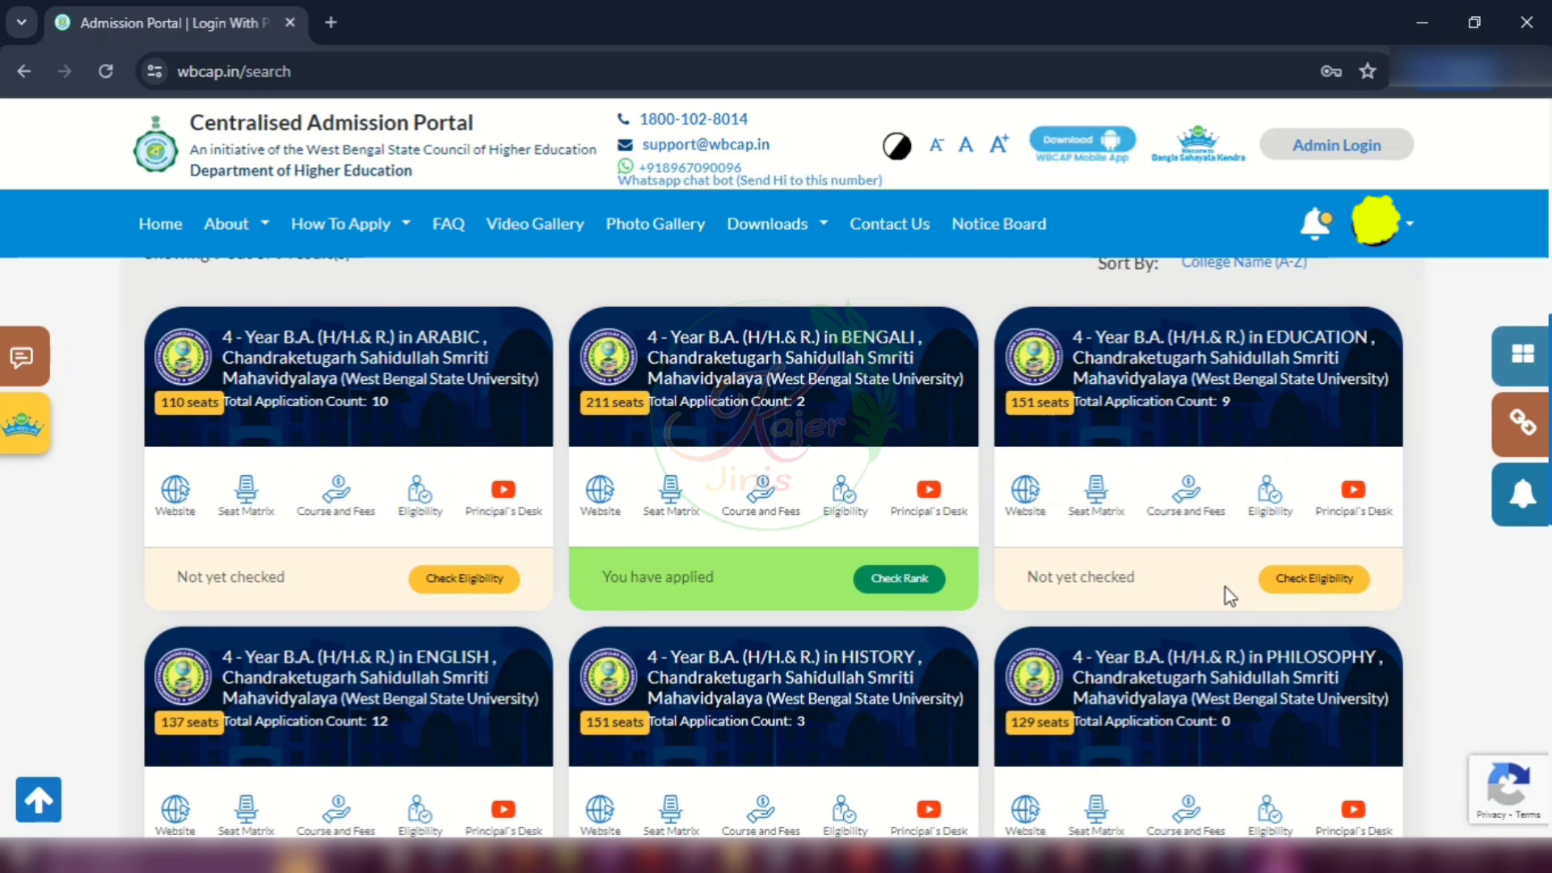
Step: Check Education eligibility and choose the Political Science and History minors from page 2
click(1317, 590)
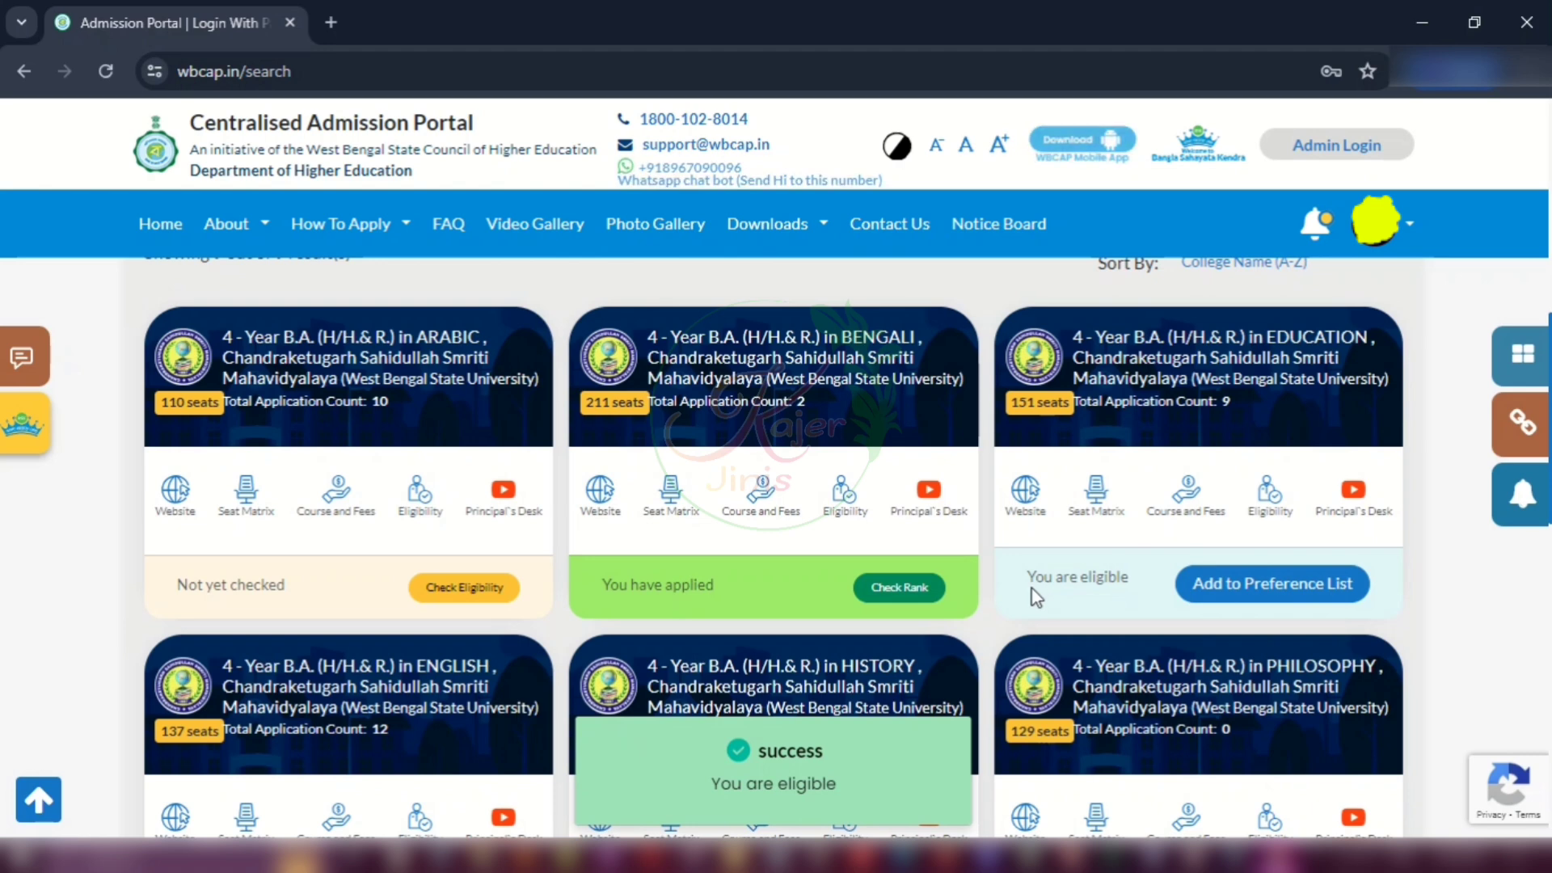
double_click(1277, 333)
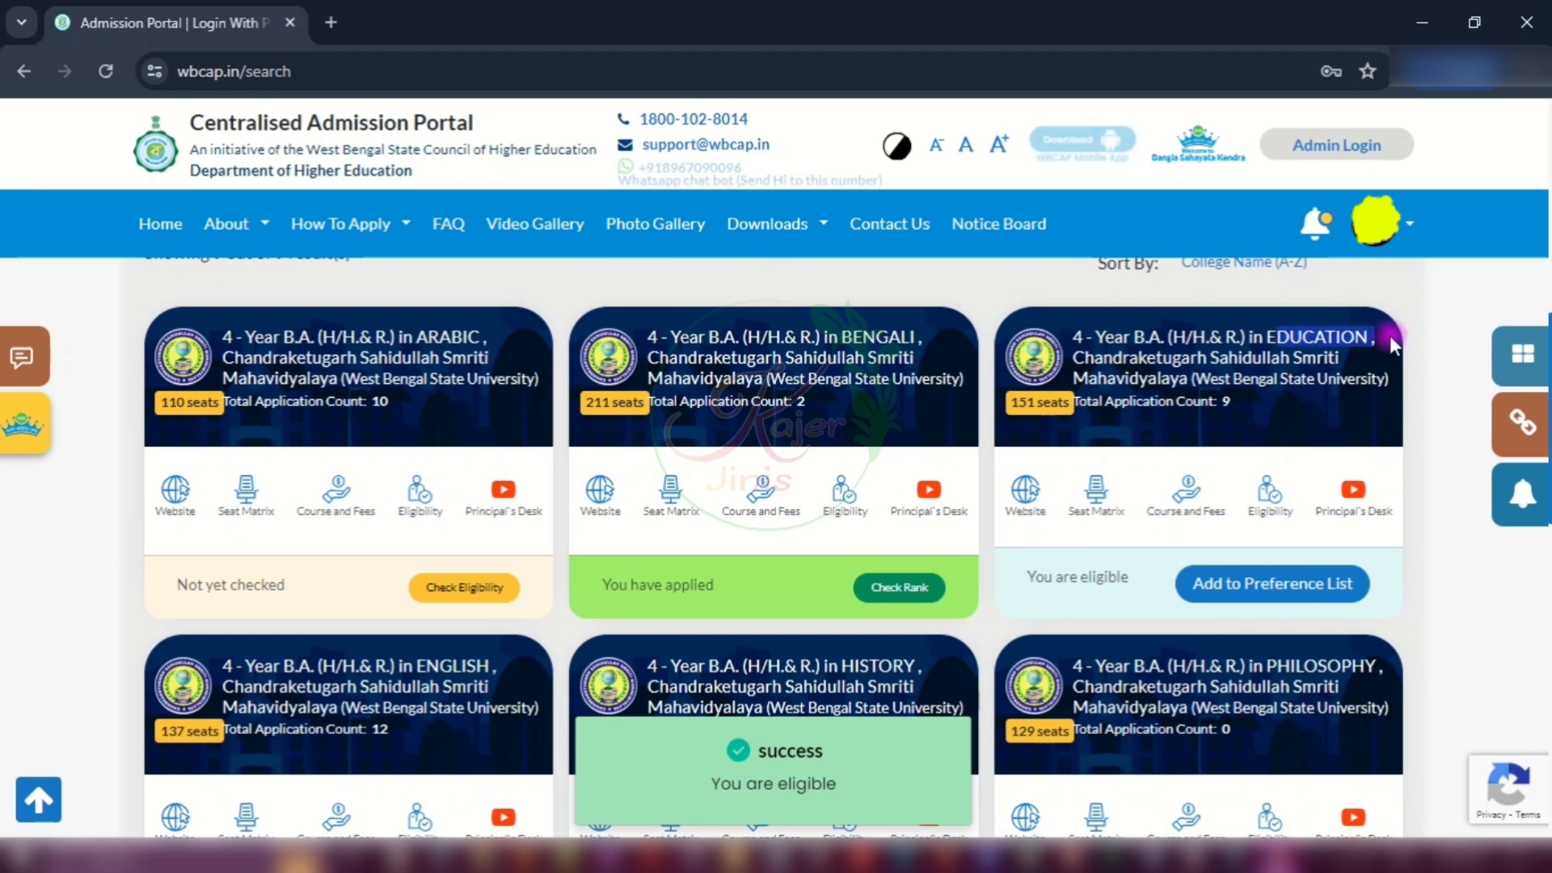
click(1262, 586)
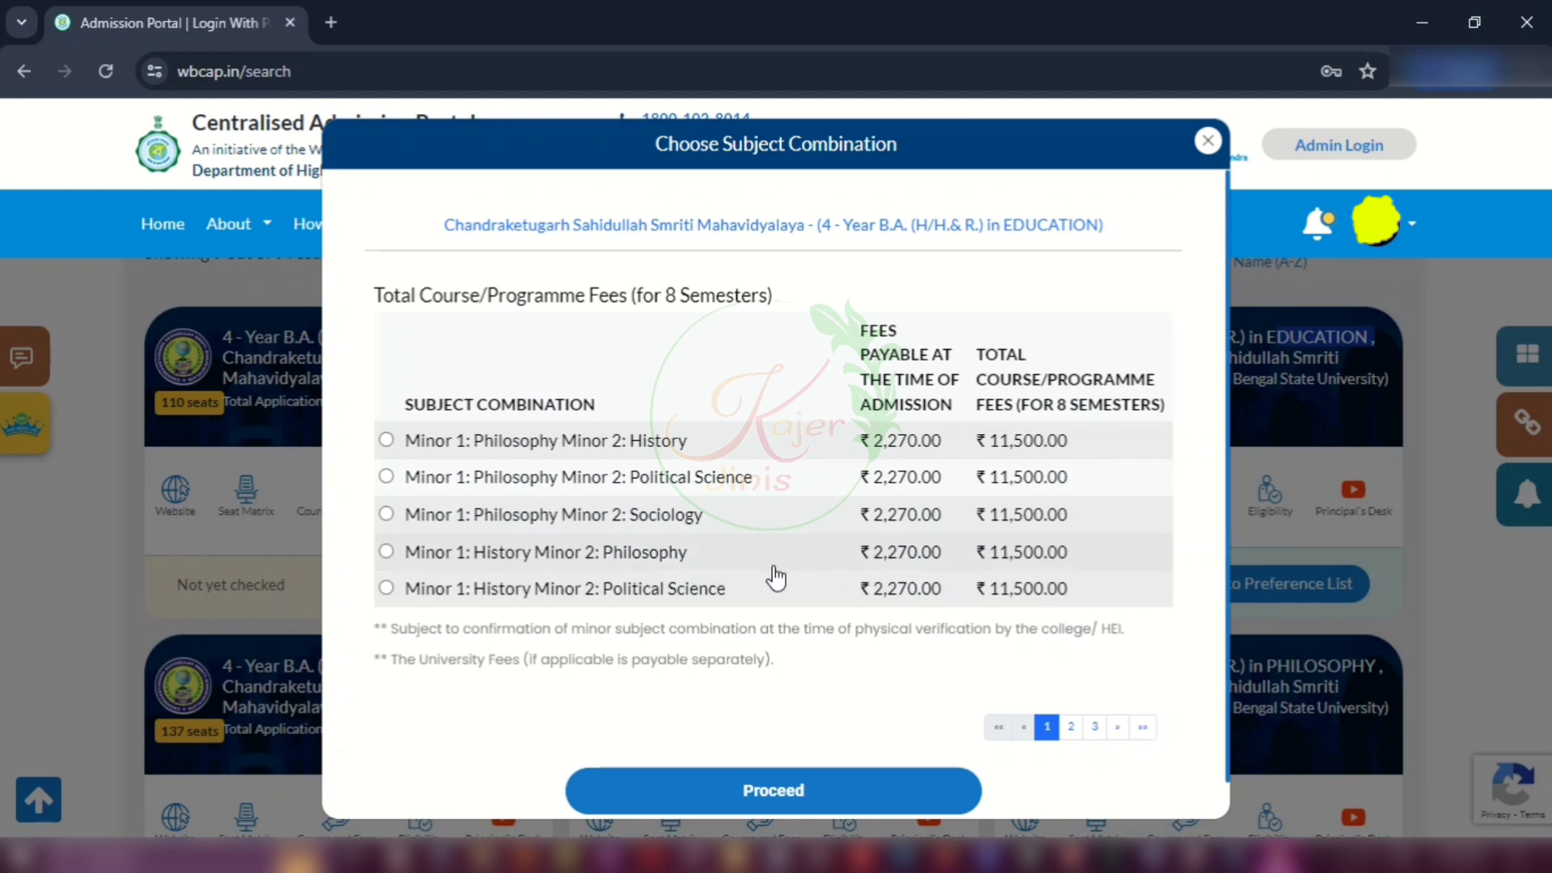
scroll(588, 527, down, 1)
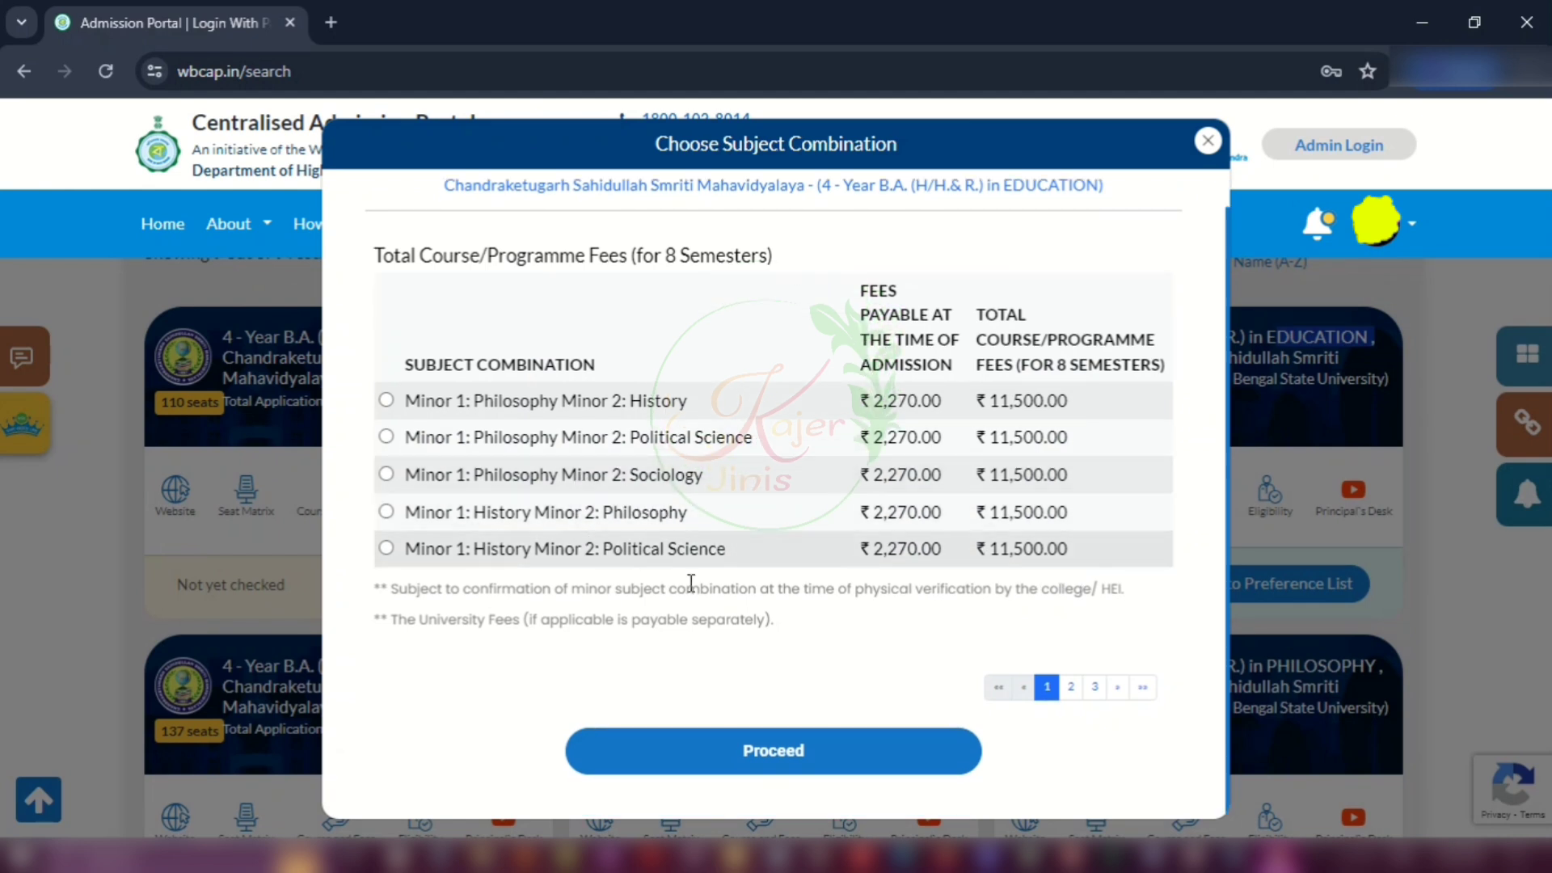
click(1070, 687)
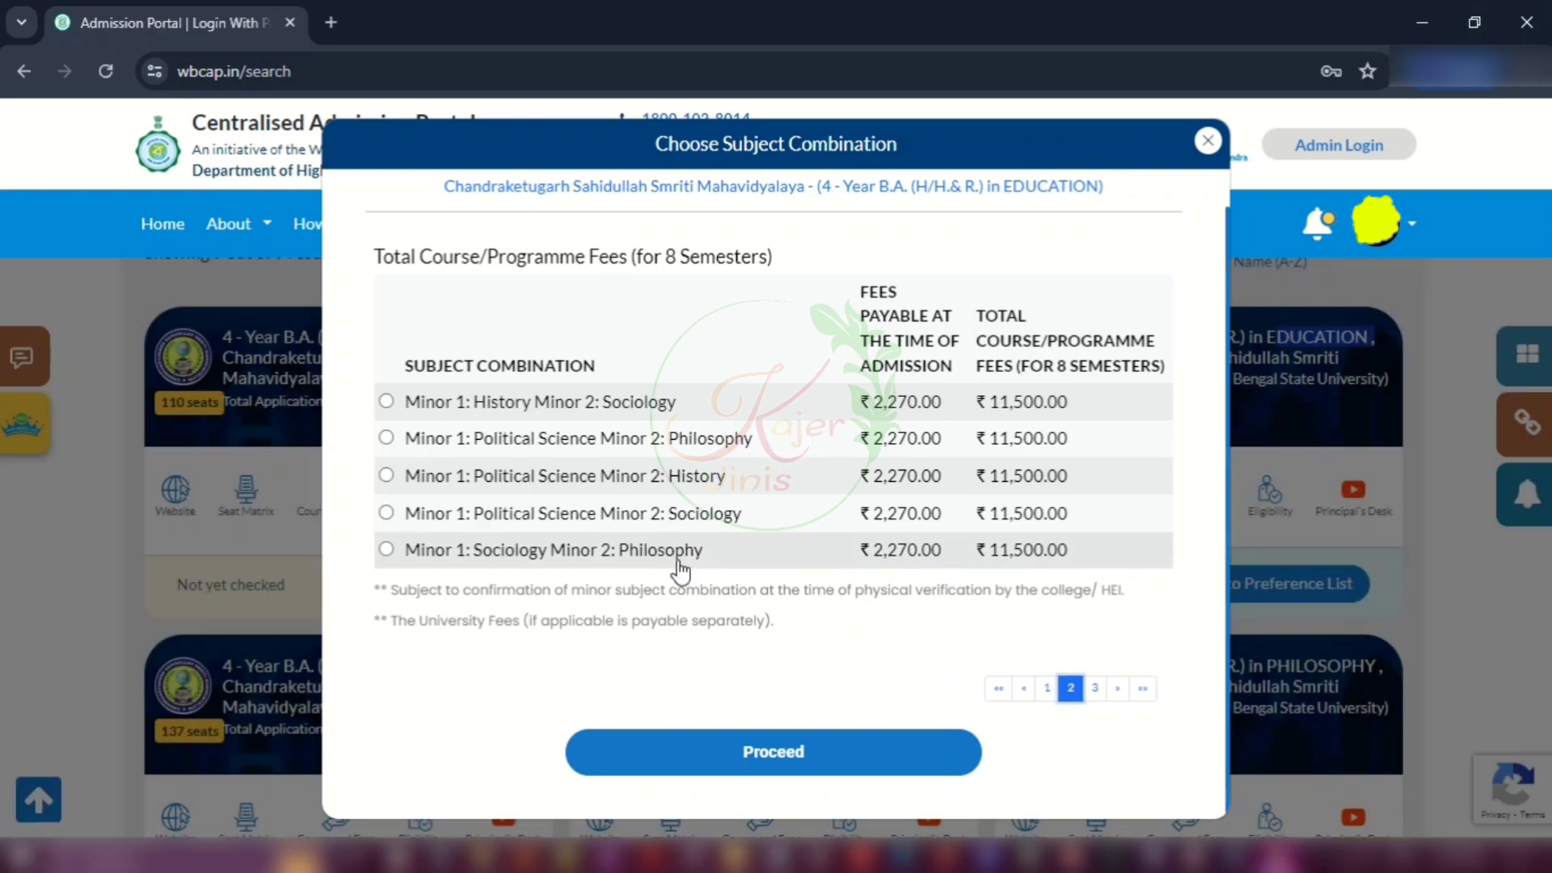
click(387, 476)
click(792, 748)
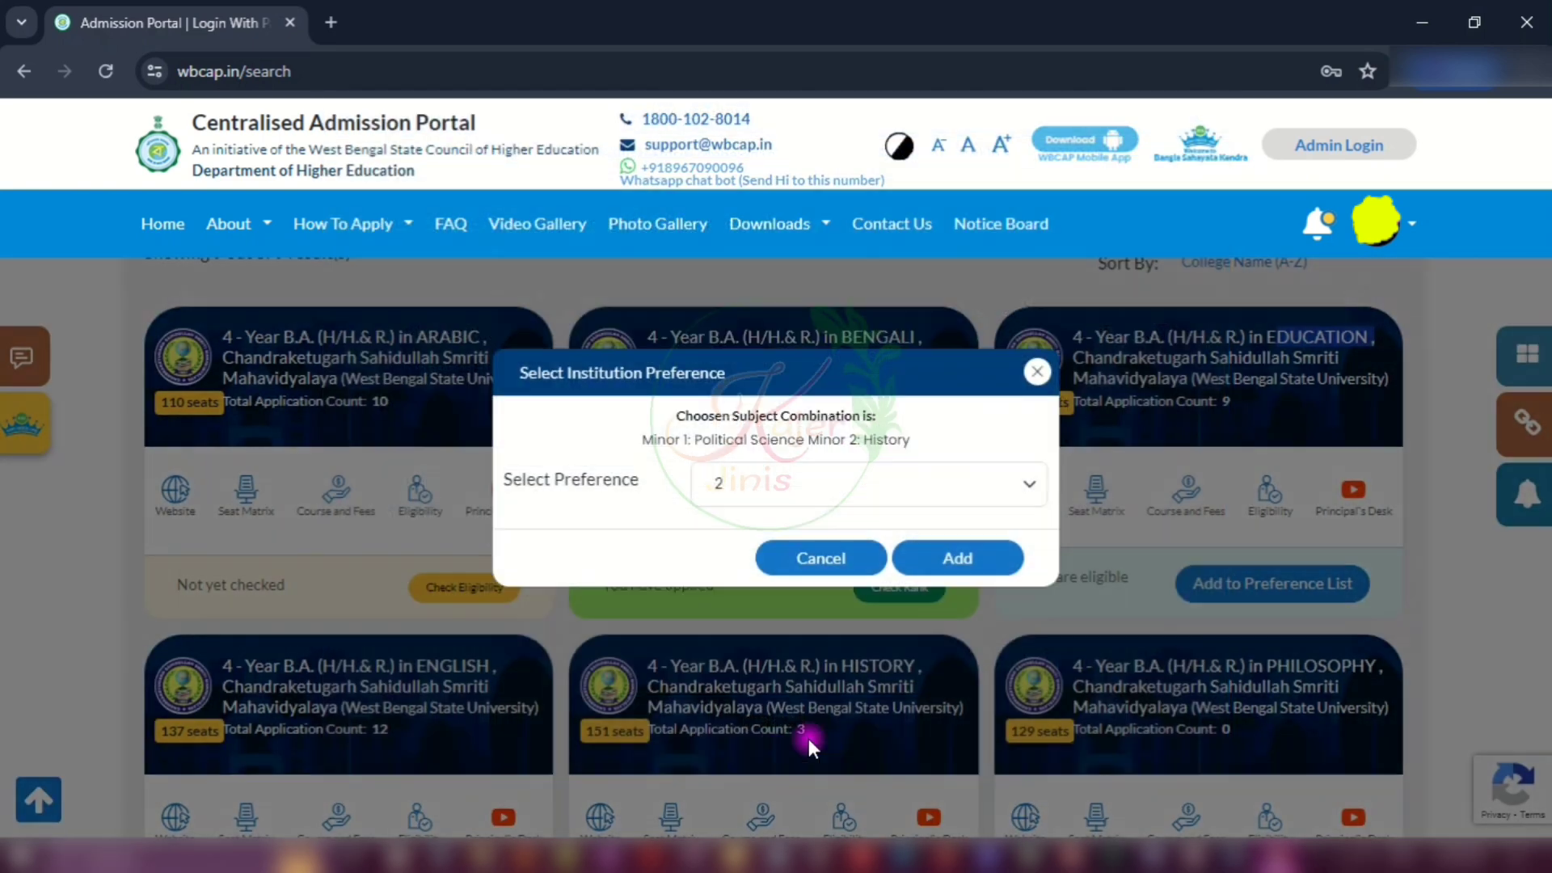
Step: Set the Education course to preference 2 and add it to the list
click(747, 482)
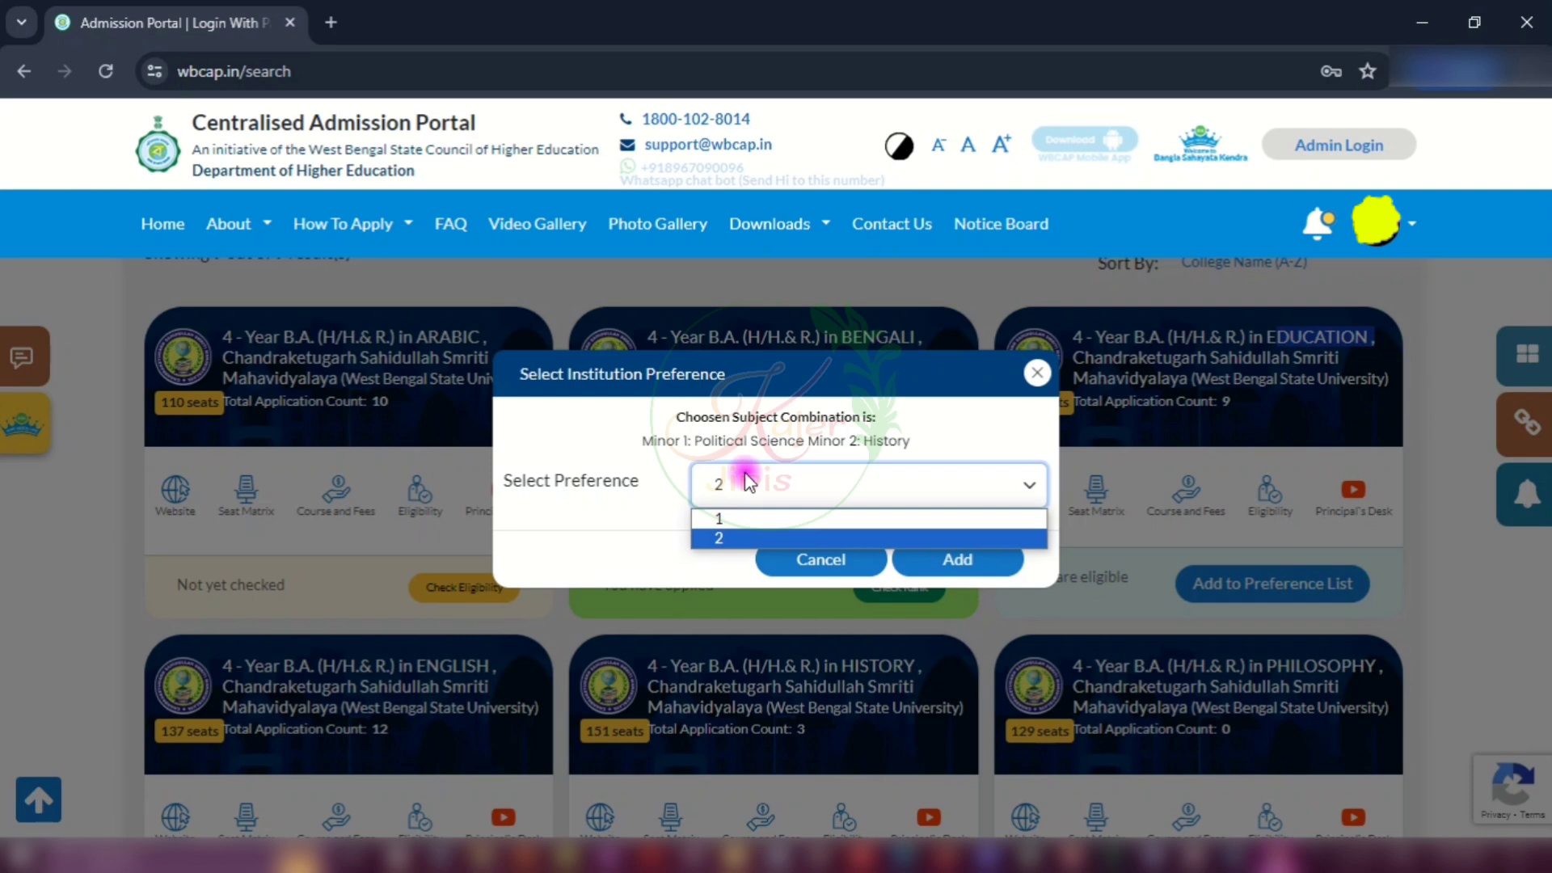
click(726, 540)
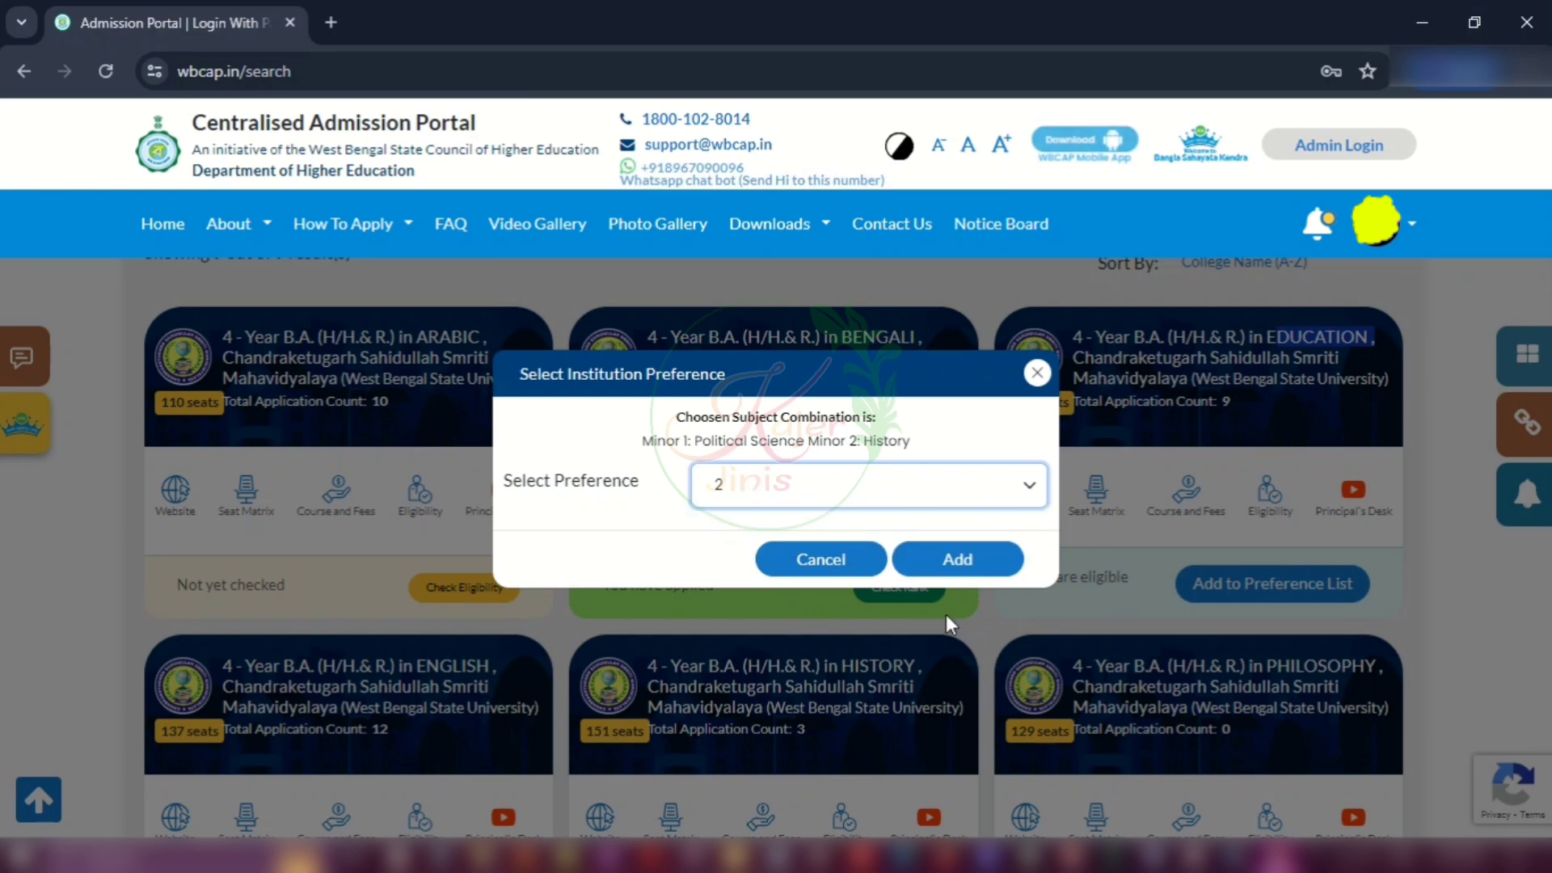
click(954, 563)
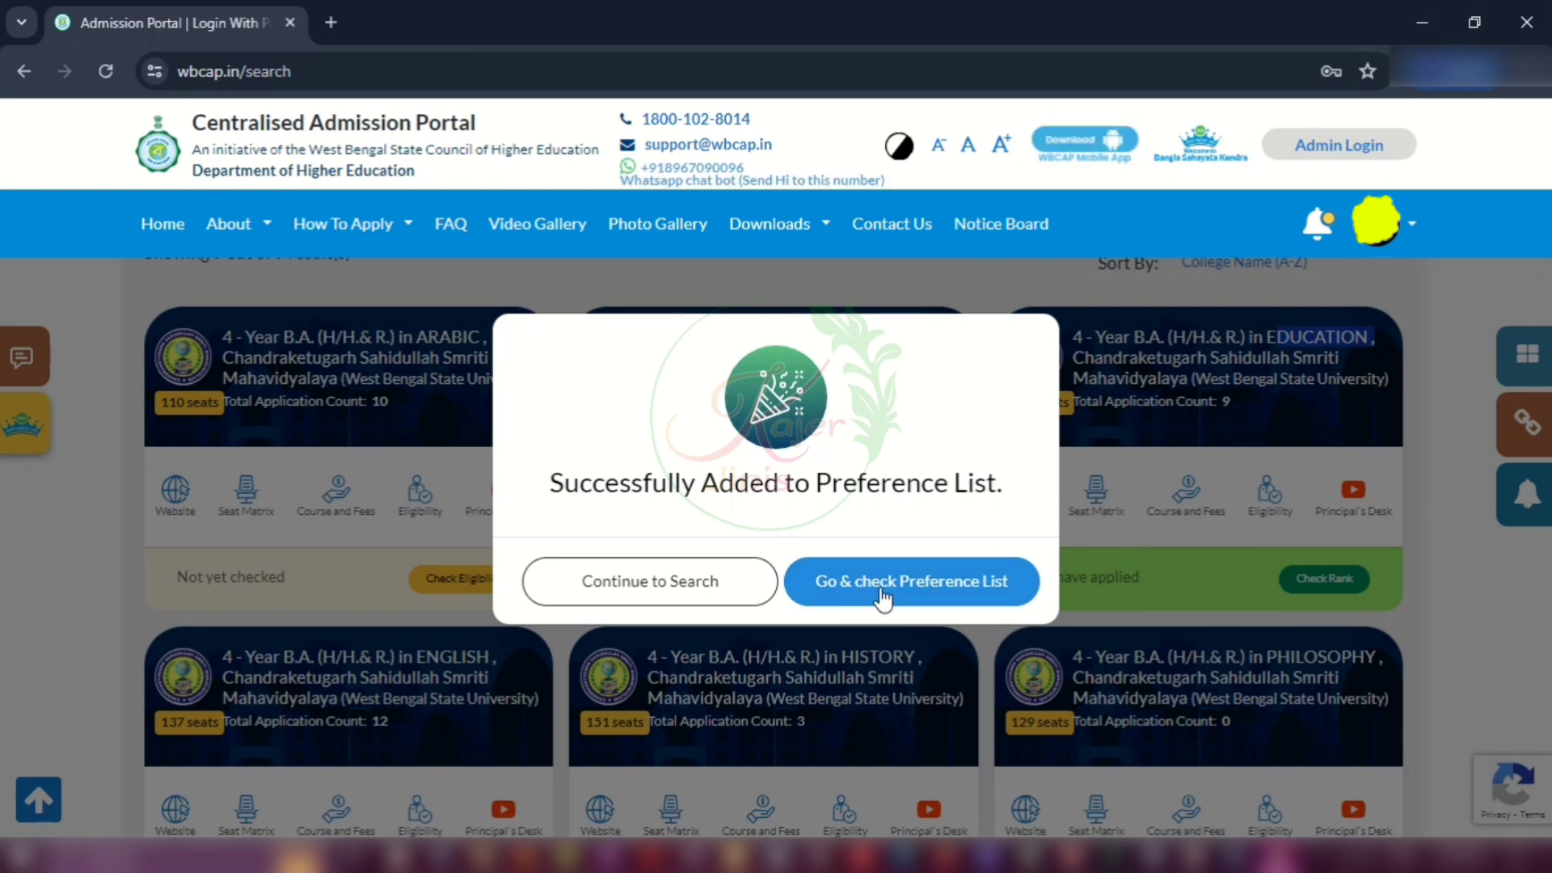
Step: Review the Bengali and Education rows in the Preference List and view Bengali's seat breakdown
click(881, 594)
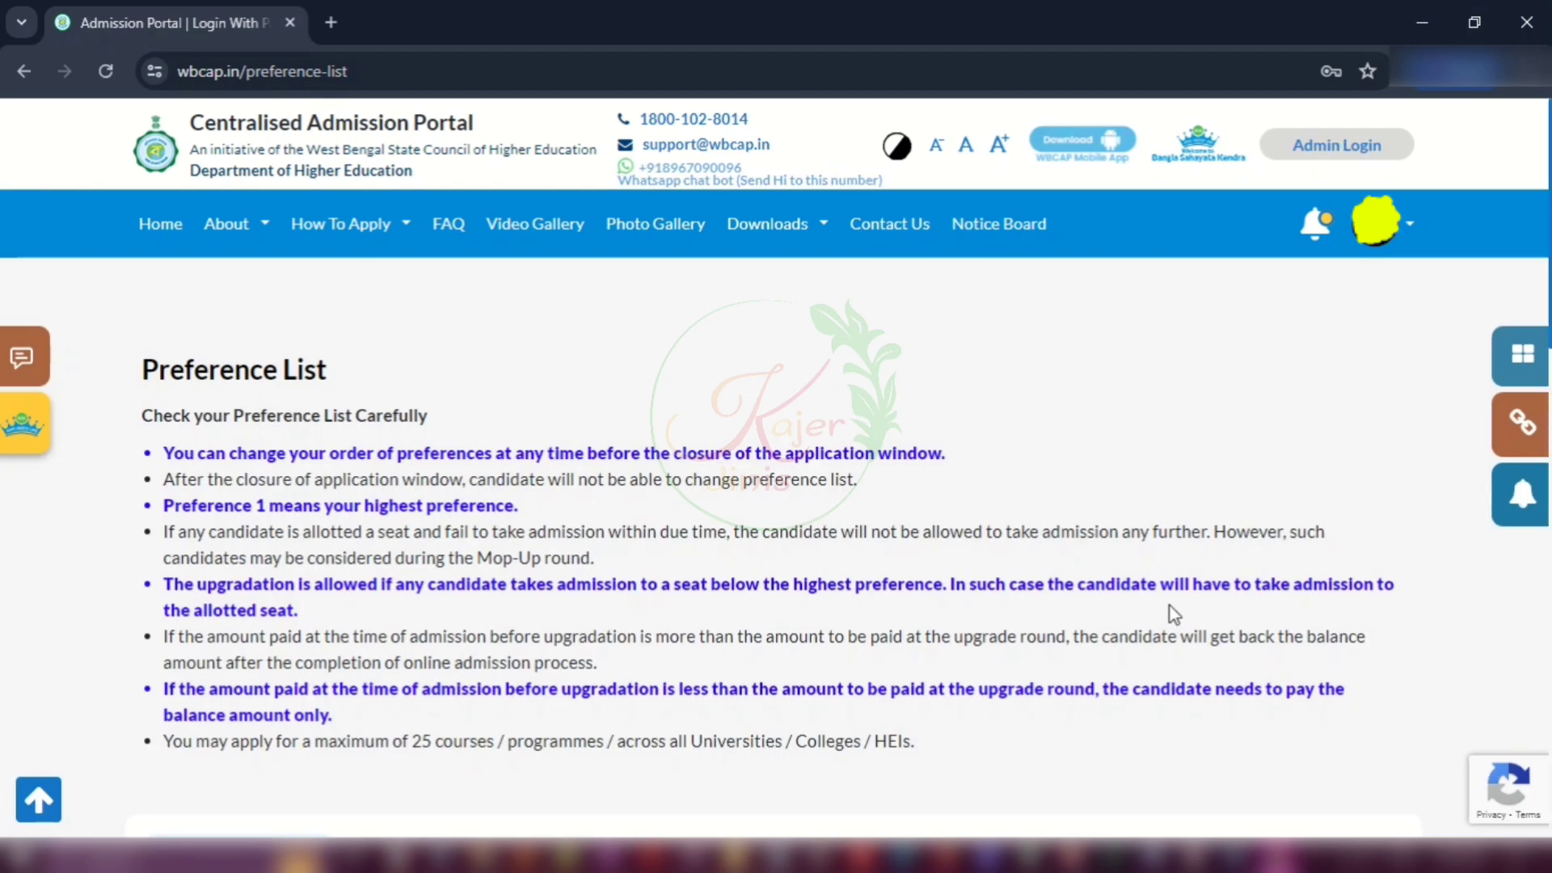
scroll(1059, 480, down, 4)
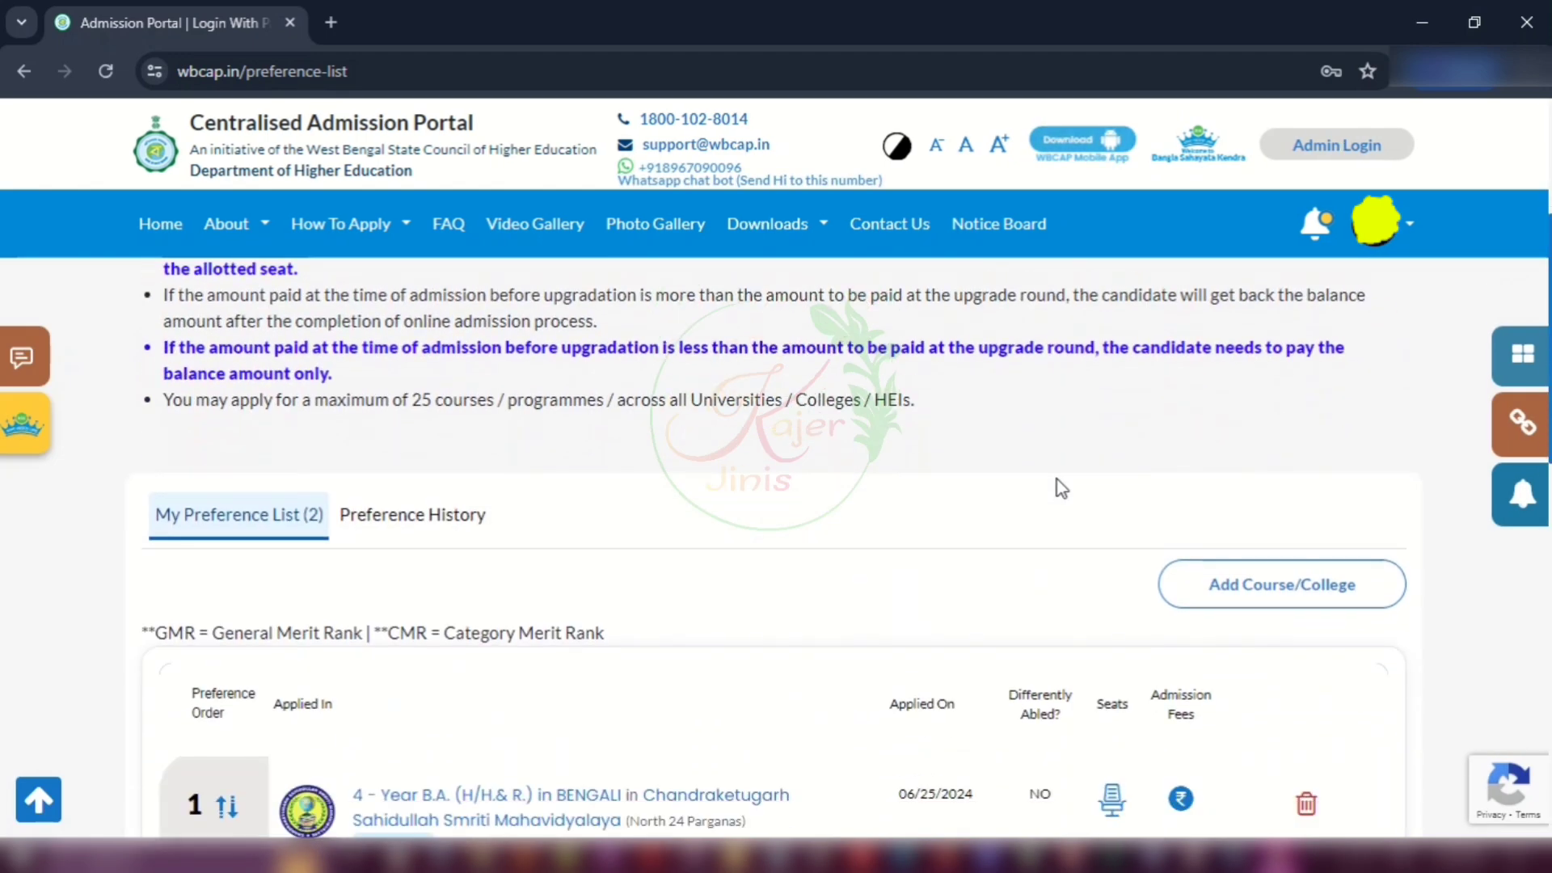
scroll(1061, 488, up, 4)
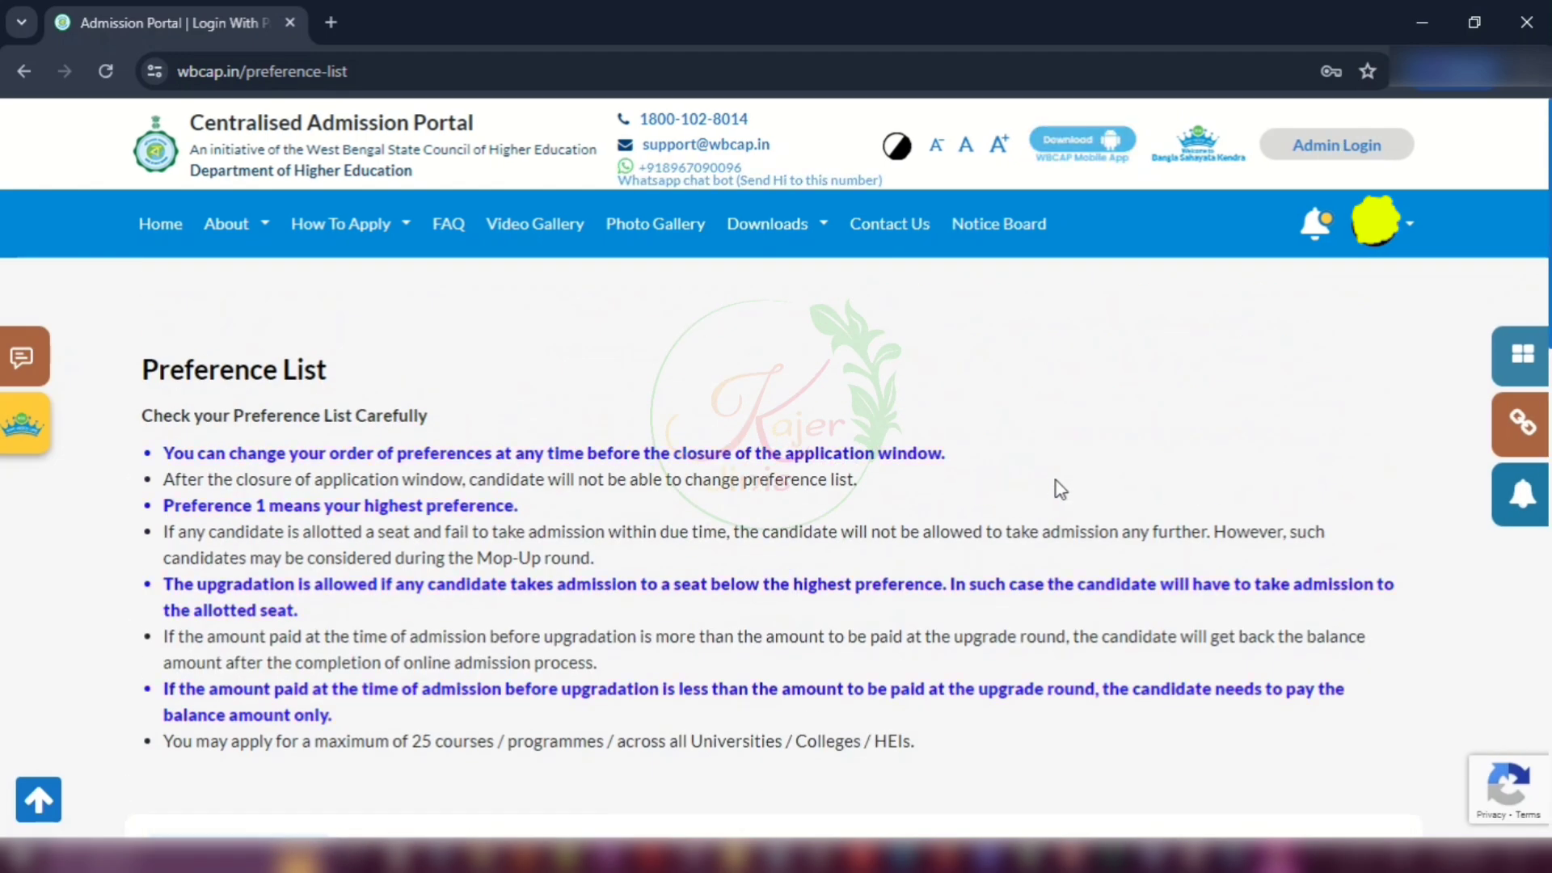
scroll(1061, 489, down, 5)
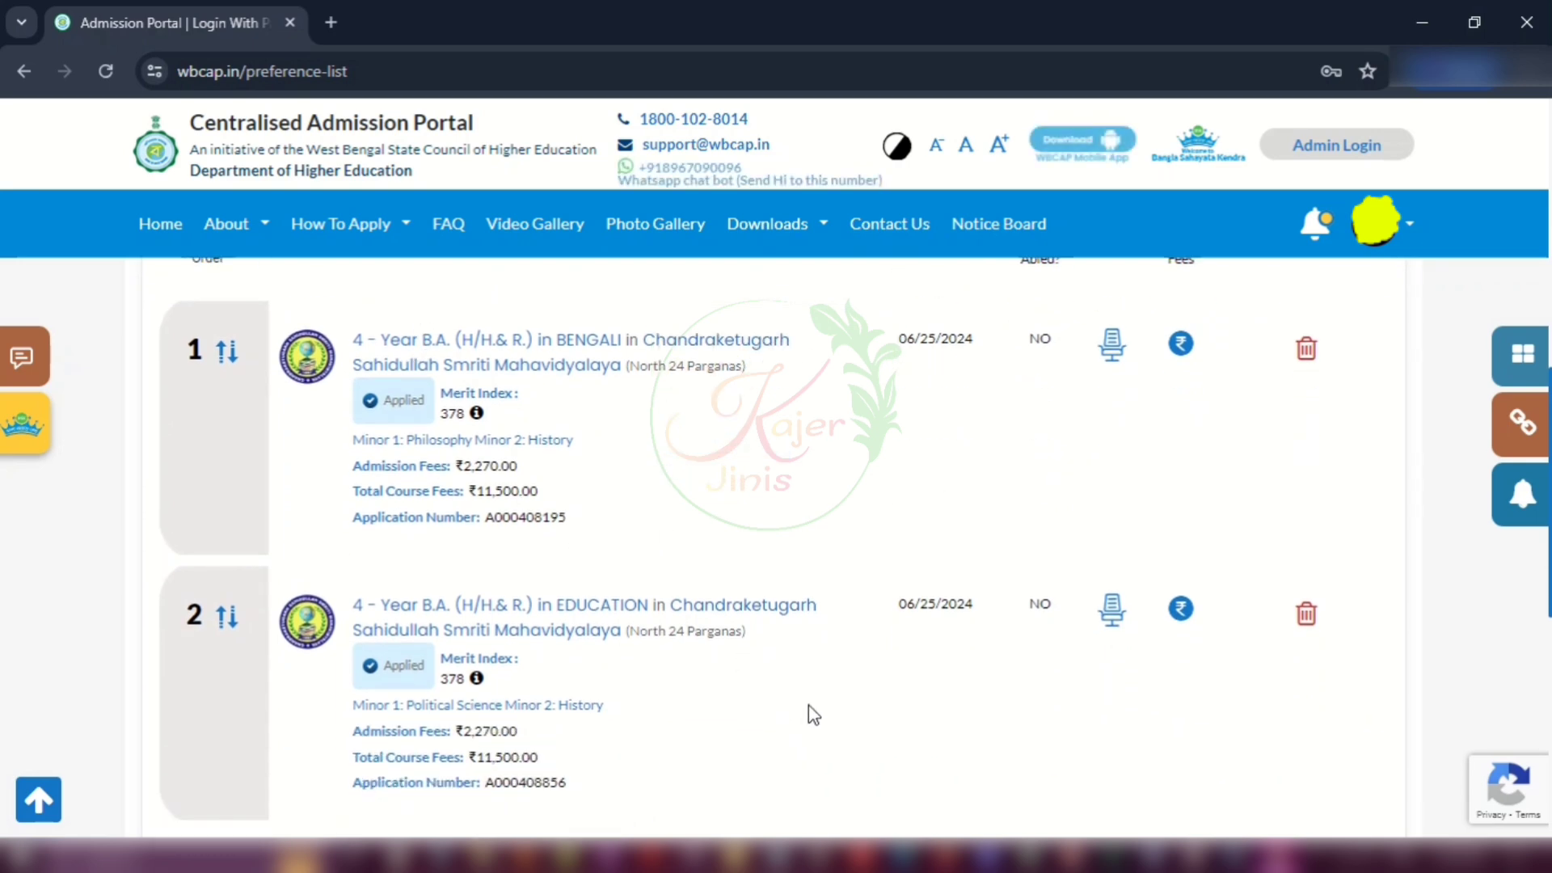
scroll(990, 630, up, 1)
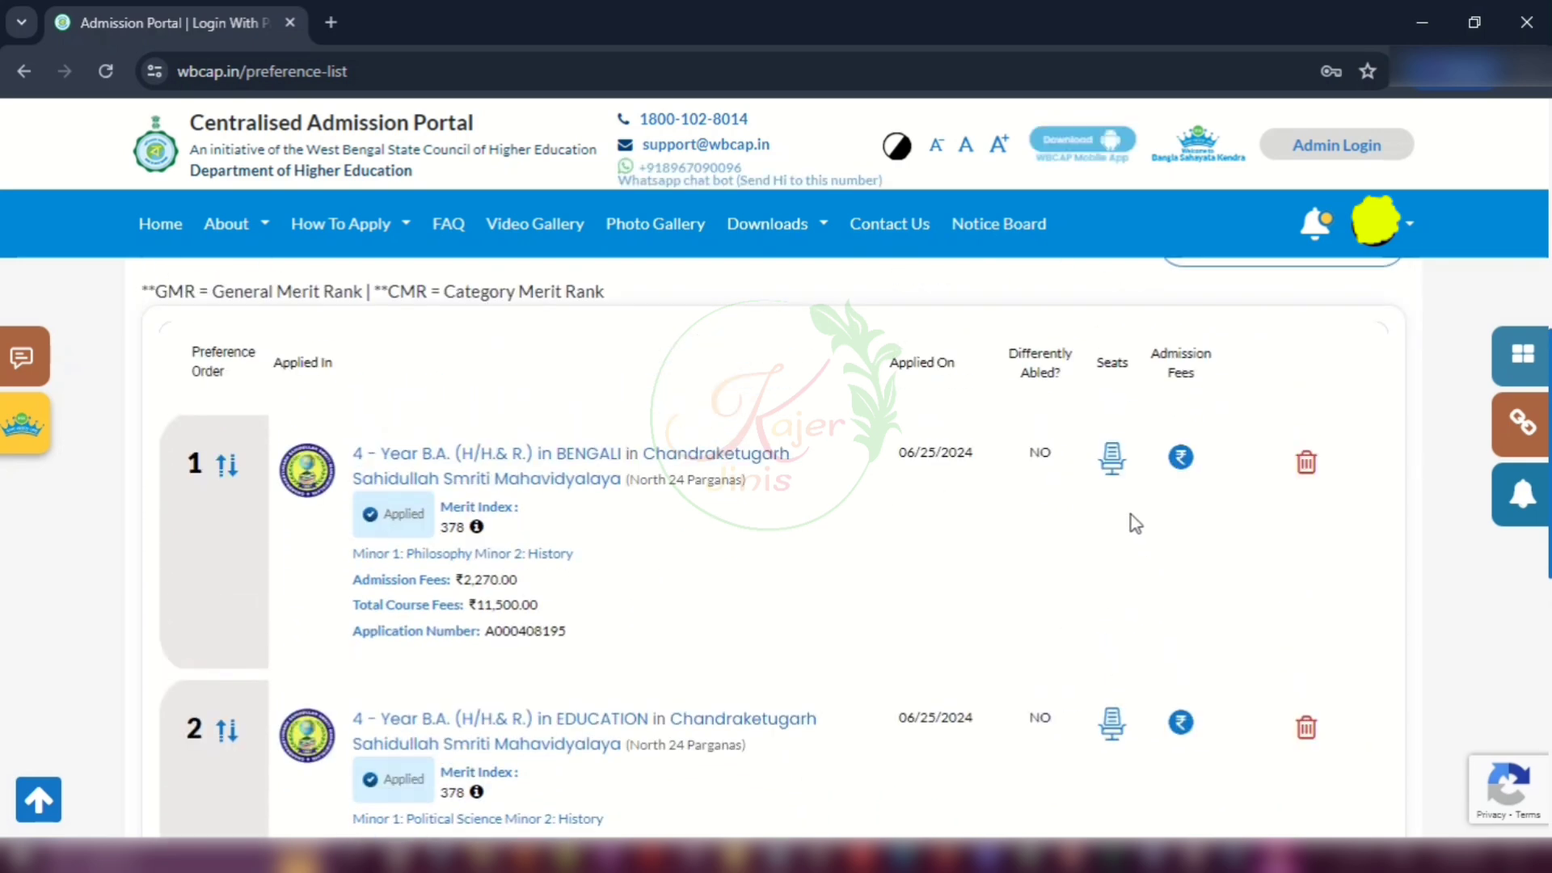
click(1112, 461)
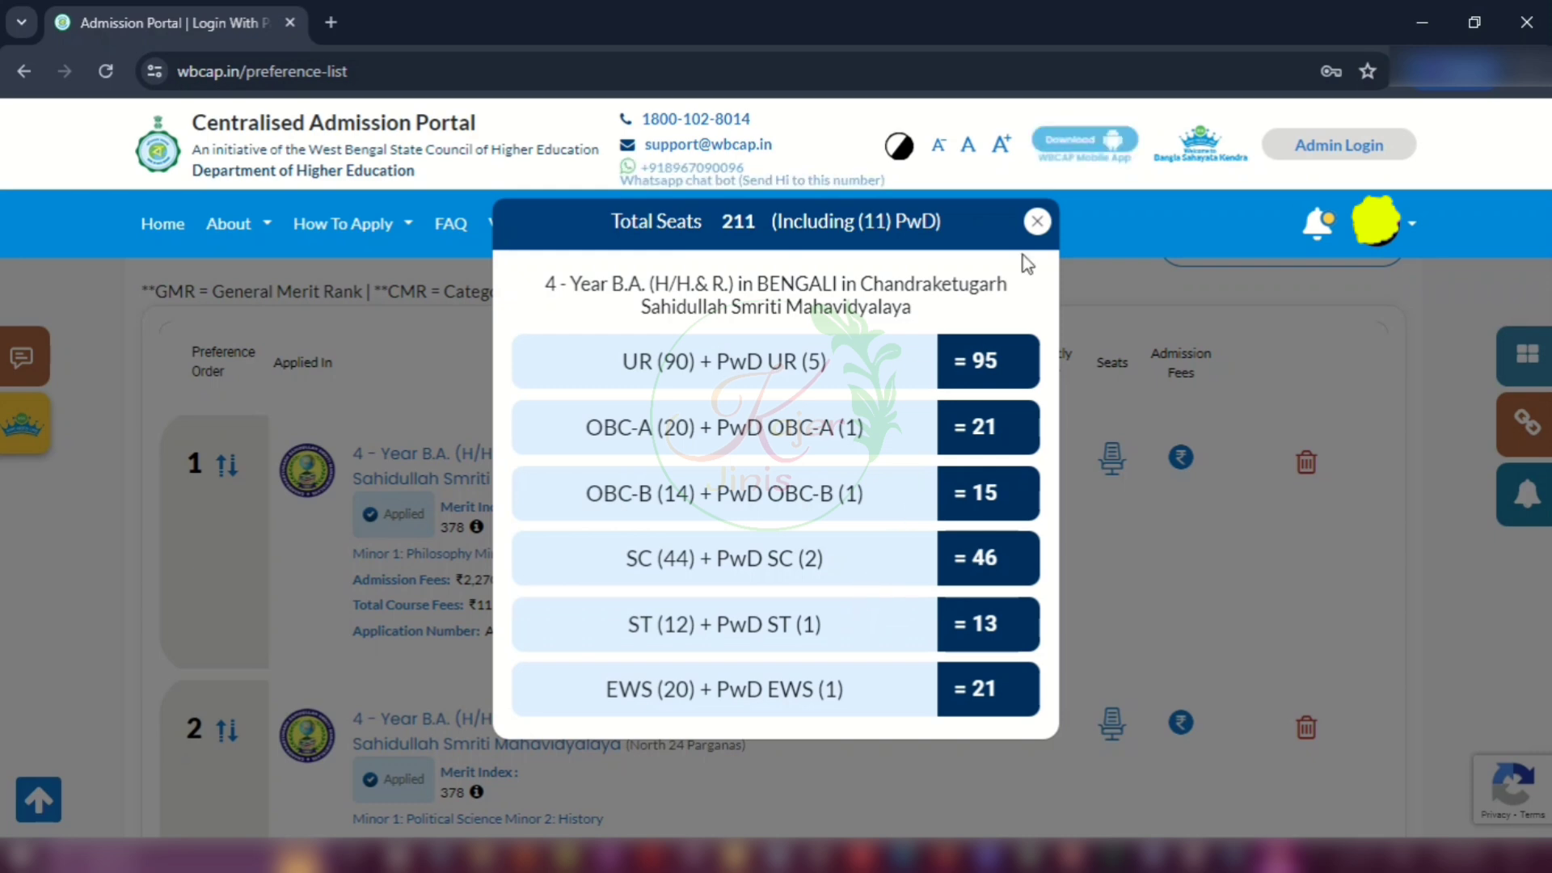
click(1037, 221)
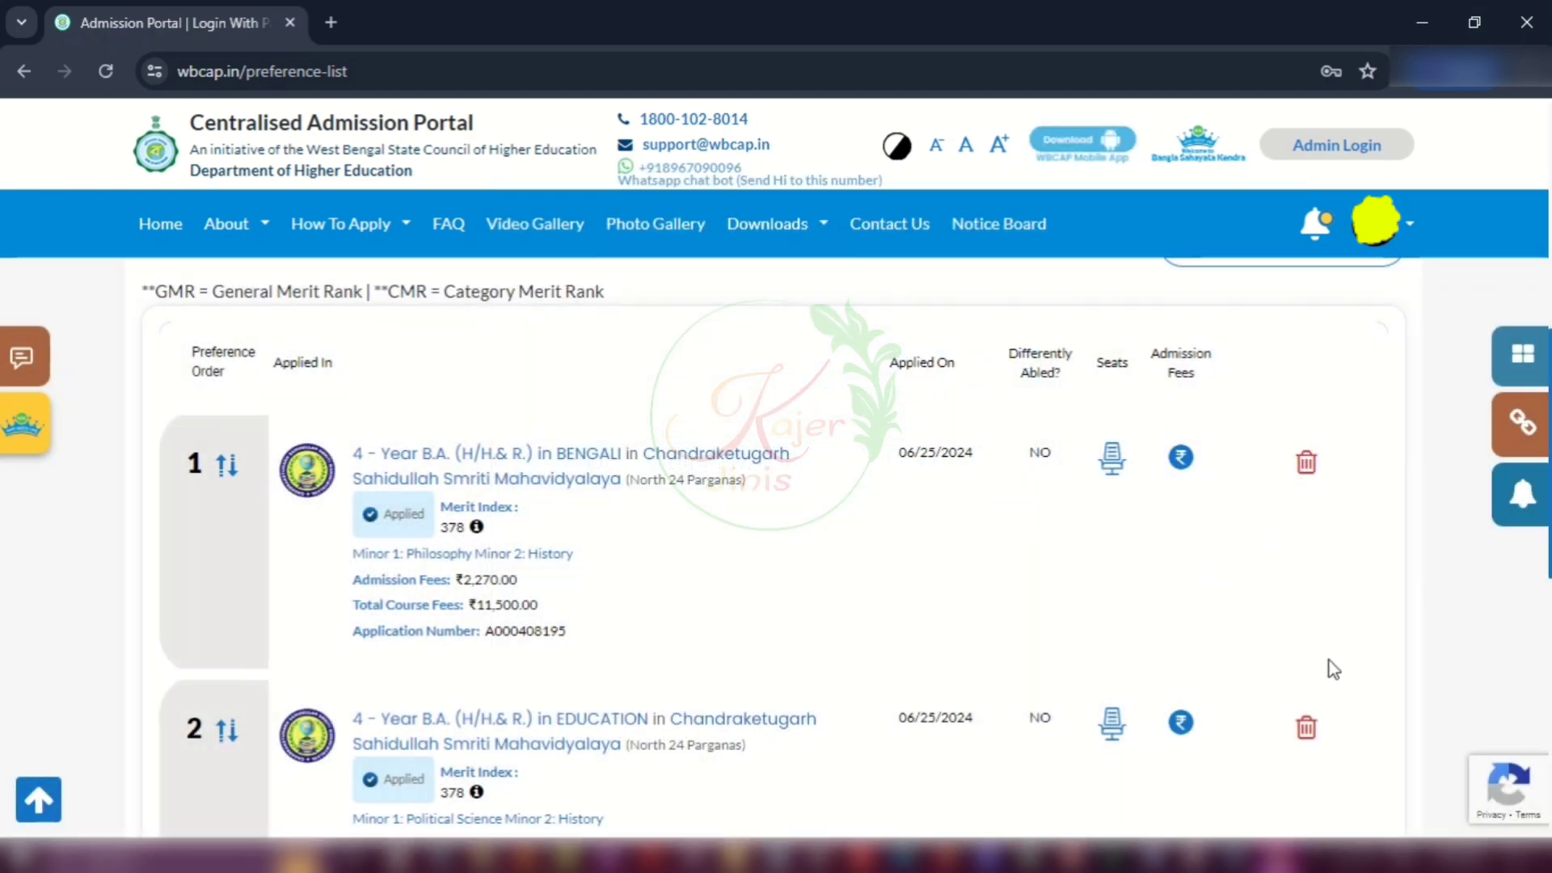
scroll(780, 596, down, 4)
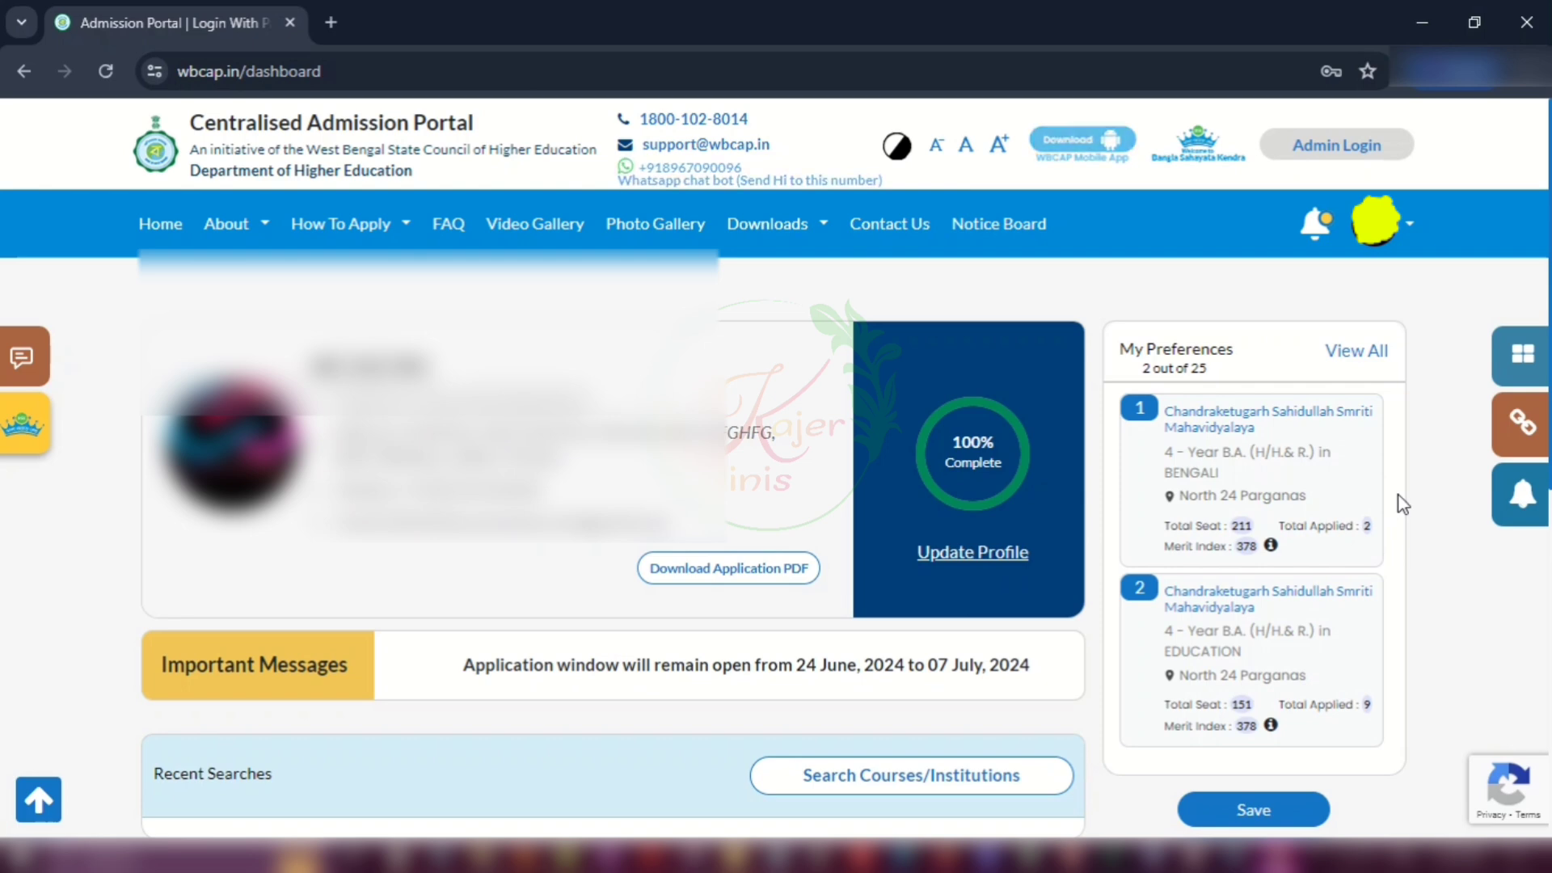
scroll(1402, 504, down, 1)
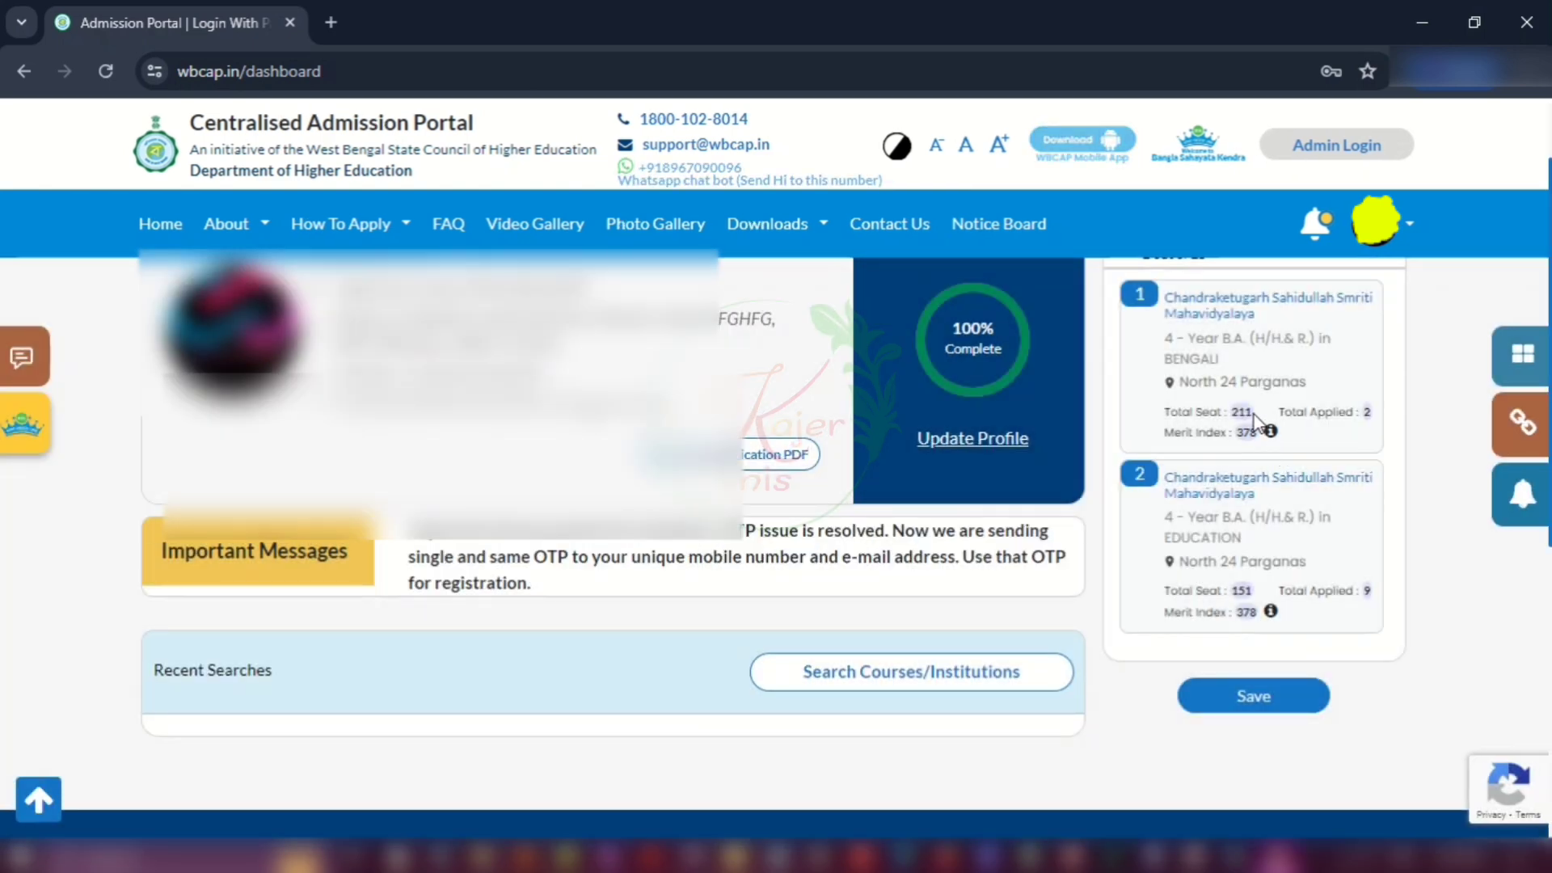
scroll(1253, 420, up, 1)
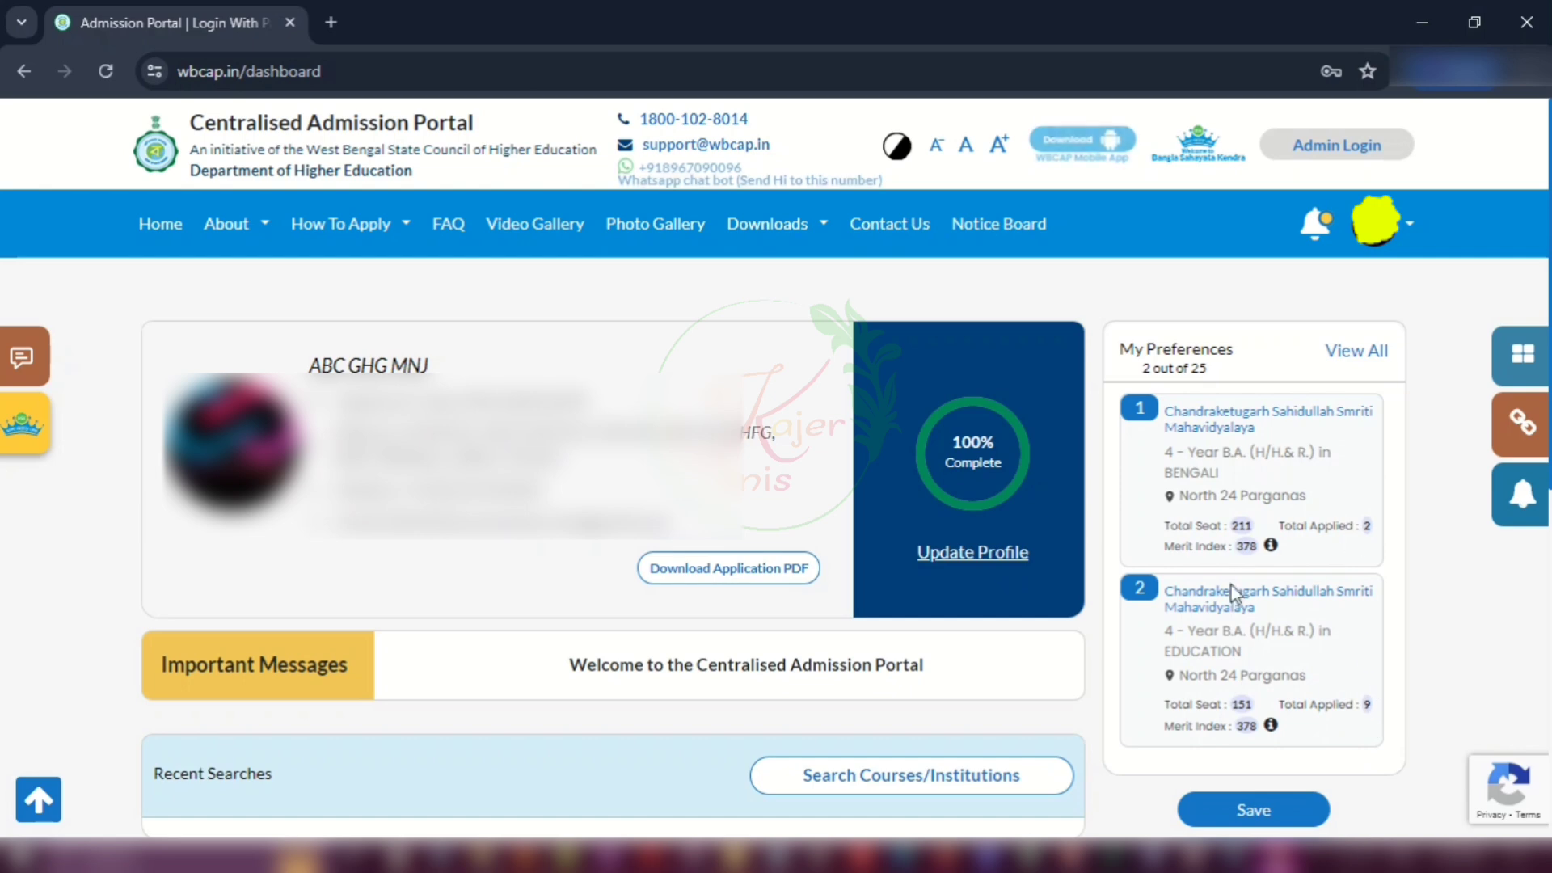
click(1272, 813)
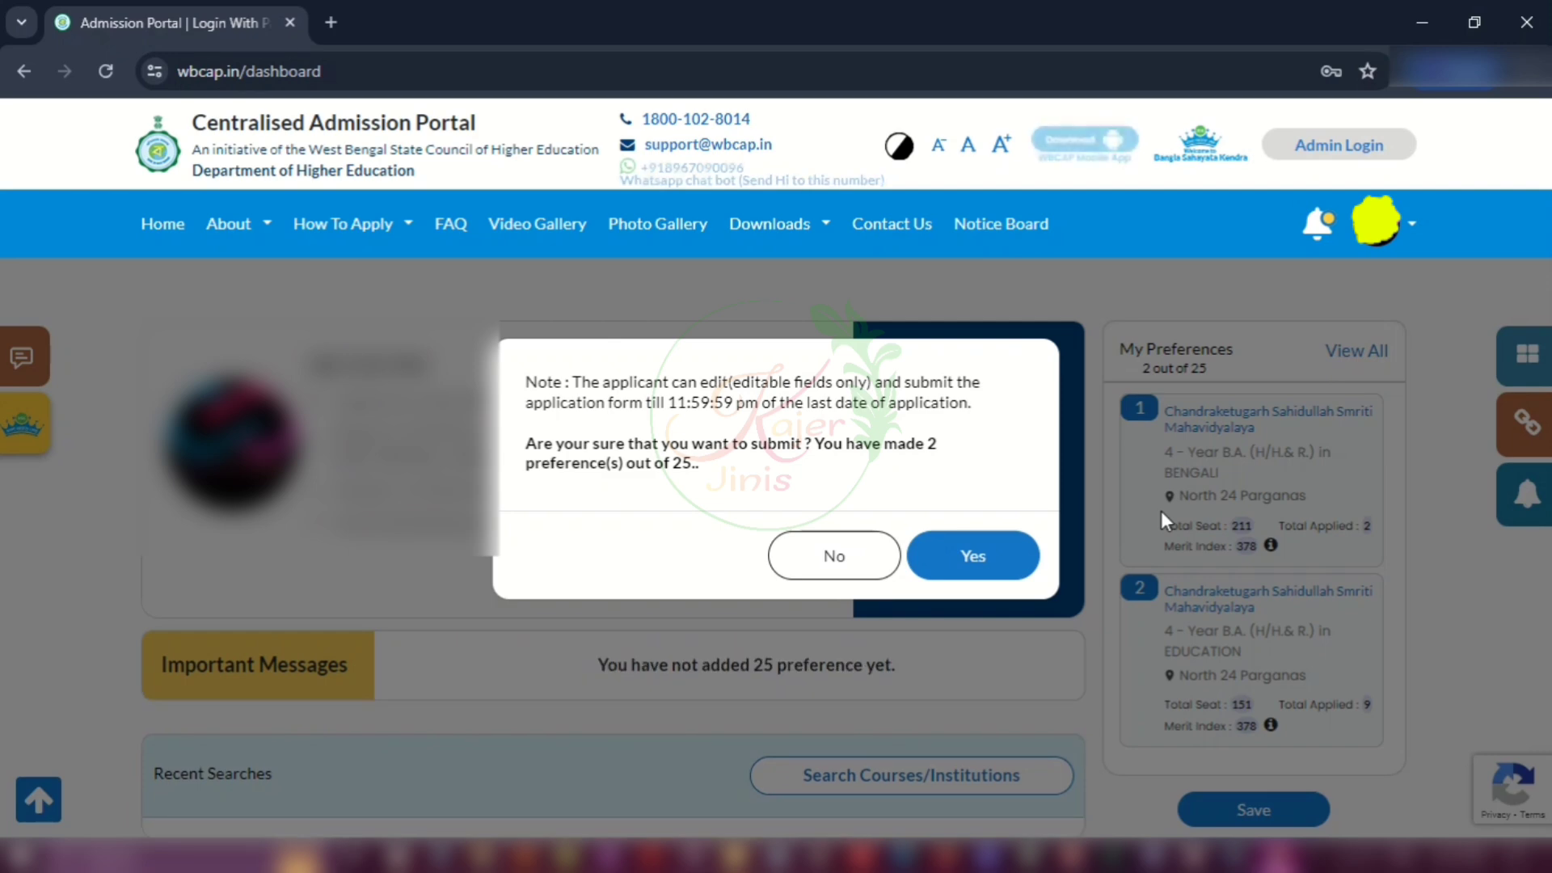
click(782, 570)
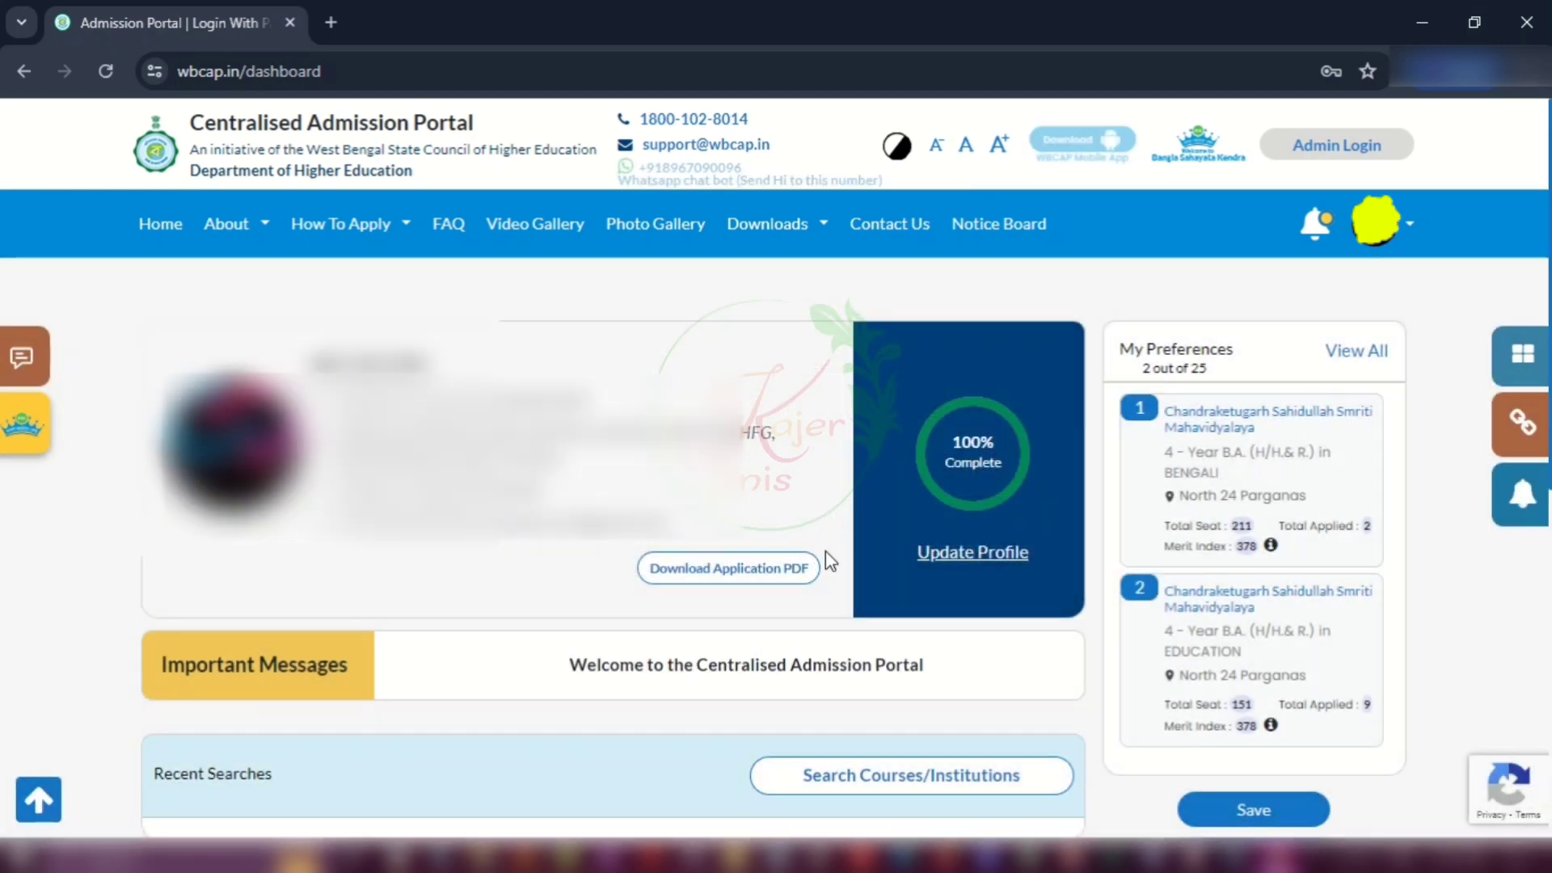